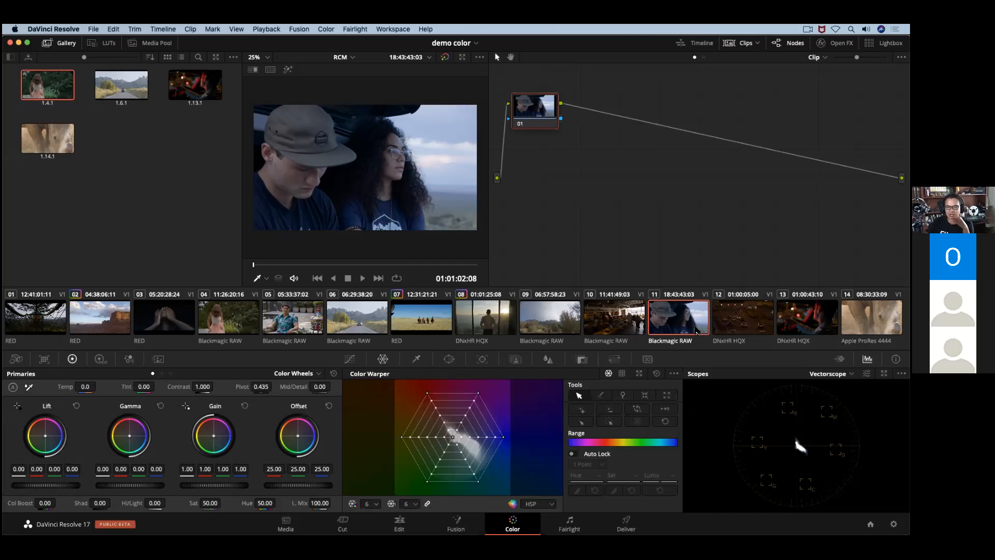
# Make Playhead B and Playhead C active in turn so that additional playheads are available
pyautogui.click(326, 29)
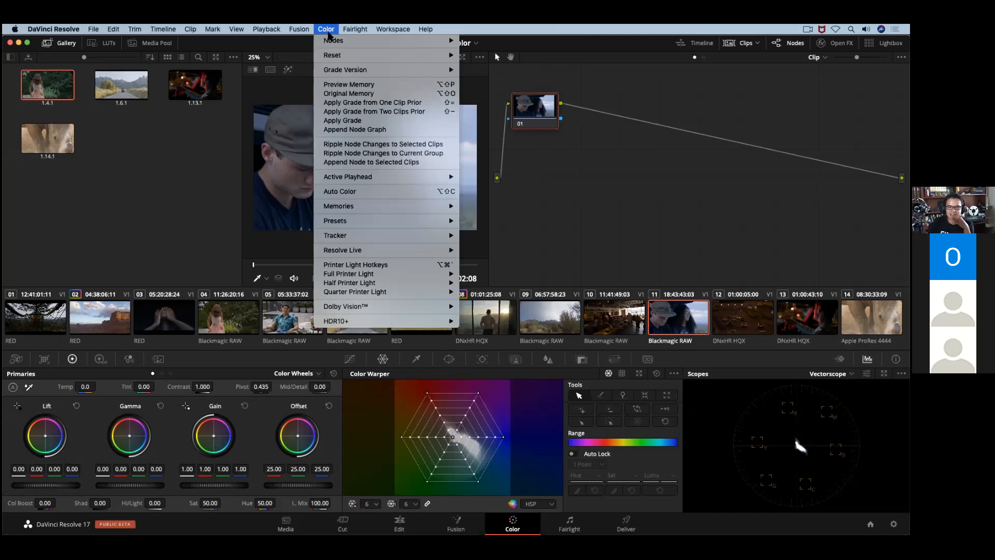
pyautogui.moveTo(371, 176)
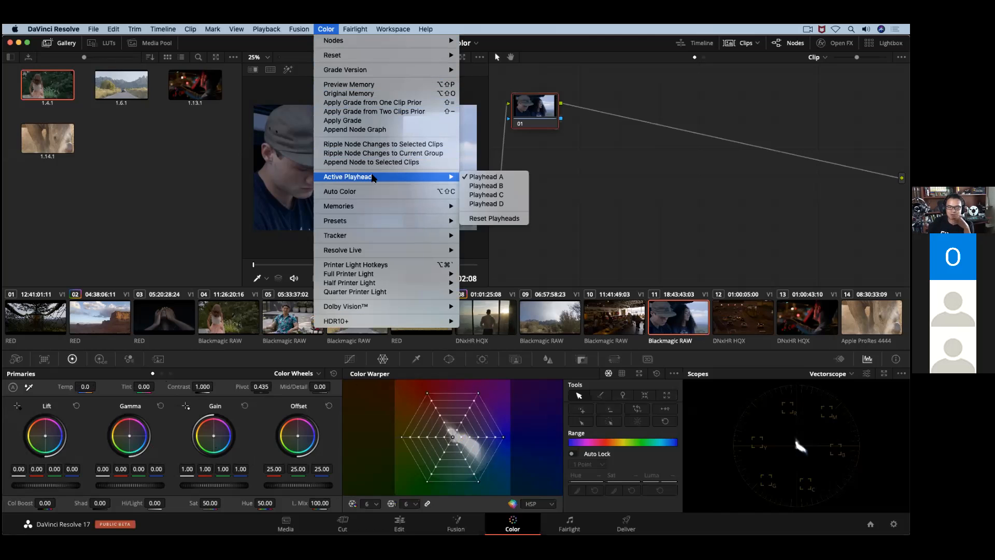
pyautogui.click(497, 186)
pyautogui.click(326, 29)
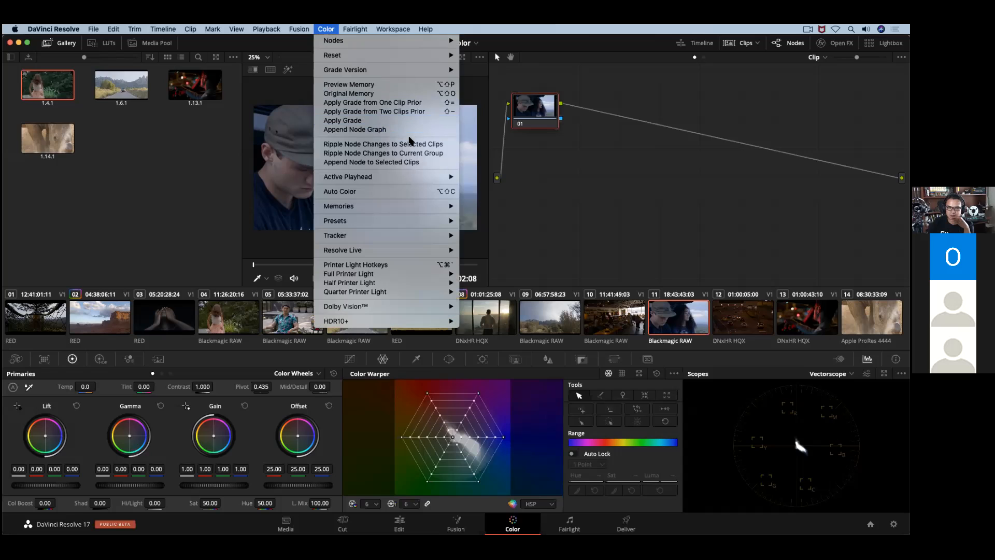
pyautogui.moveTo(455, 178)
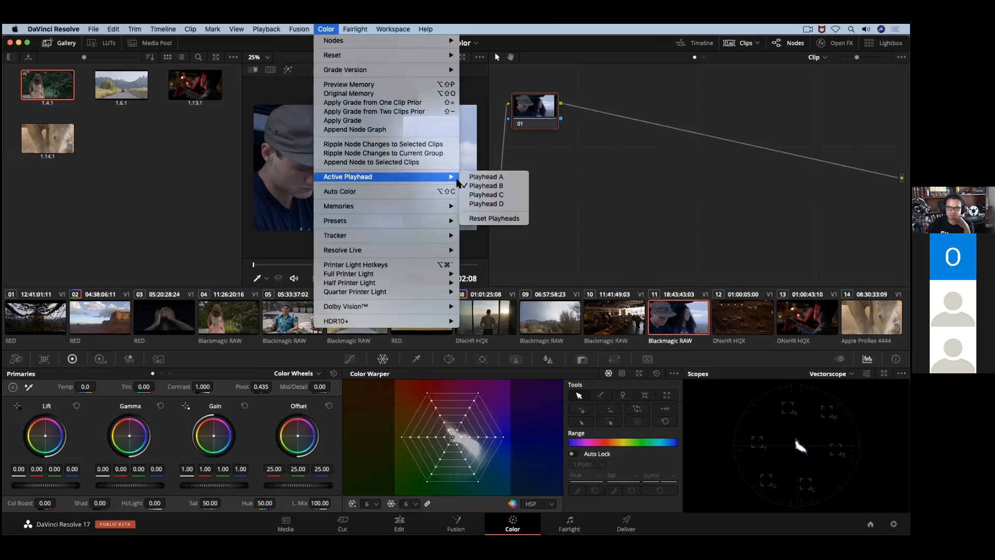
pyautogui.click(483, 194)
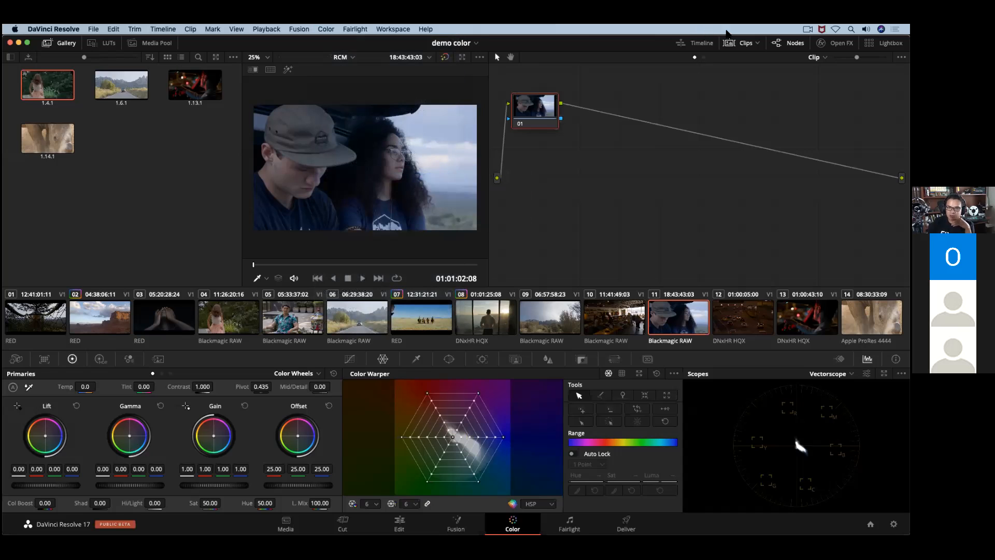
# Show the mini timeline and spread the playheads over different clips, placing one on clip 12 at 01:01:08:09
pyautogui.click(702, 43)
pyautogui.moveTo(766, 324); pyautogui.dragTo(298, 324)
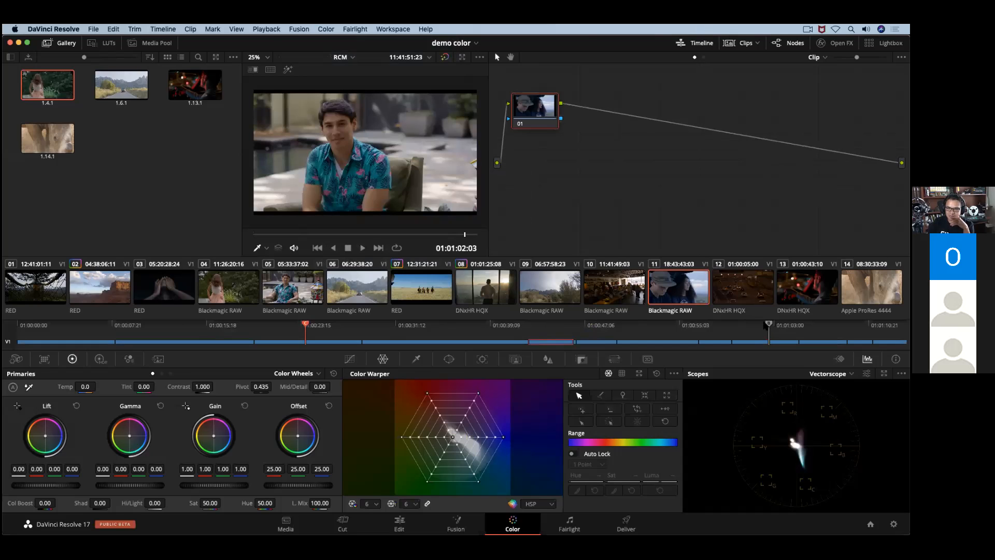
pyautogui.moveTo(768, 324); pyautogui.dragTo(842, 325)
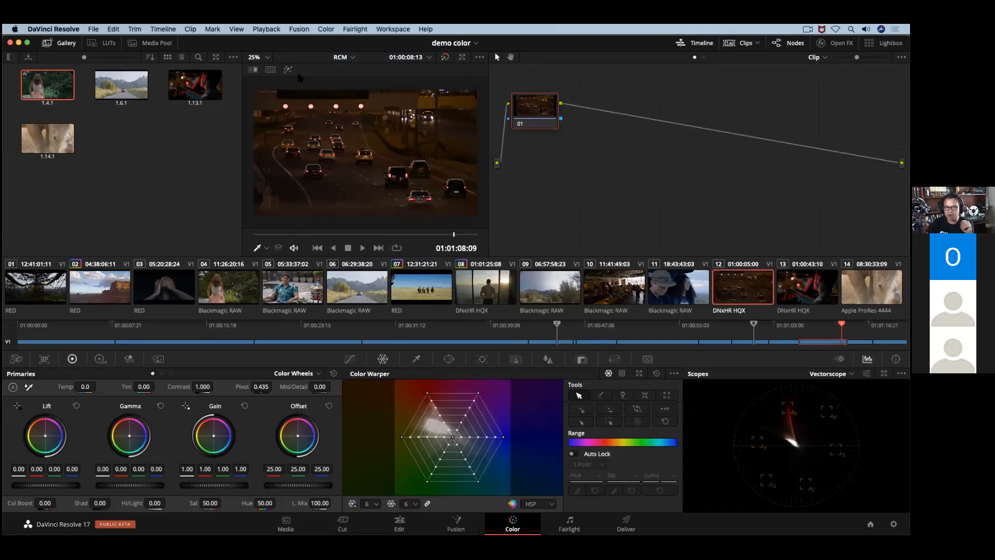
# Compare the frames under the playheads in a split screen set to Playheads, and return to the single view with the timeline hidden
pyautogui.click(270, 70)
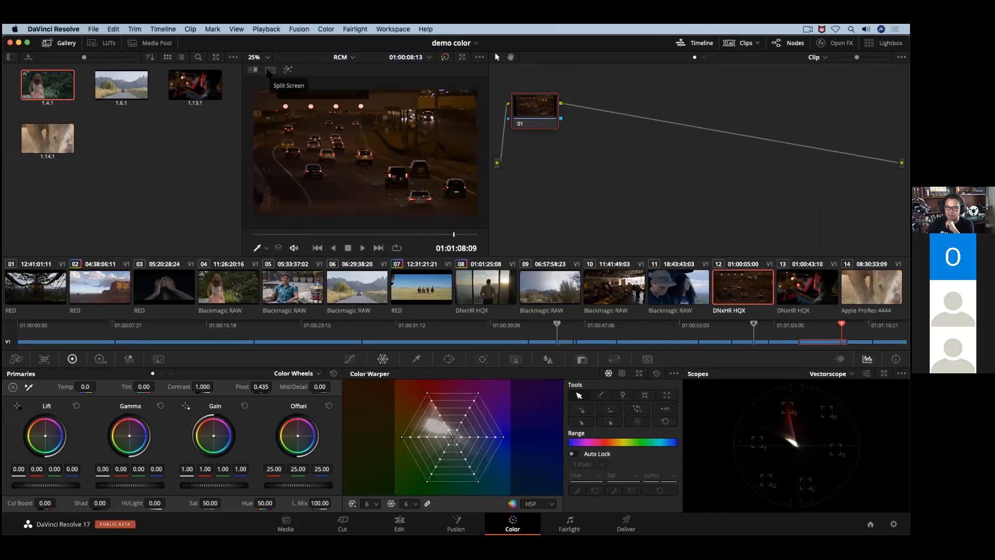
pyautogui.click(438, 71)
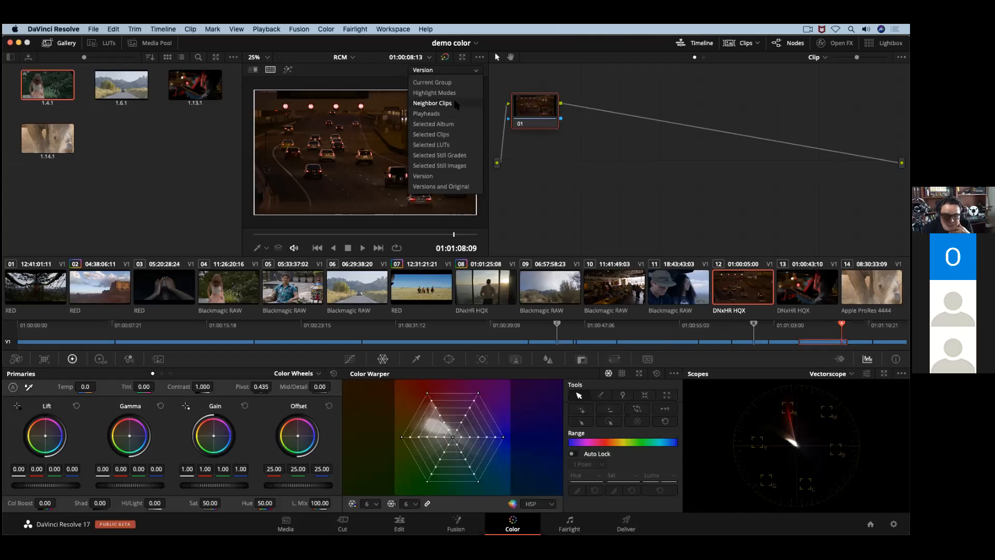
pyautogui.click(455, 113)
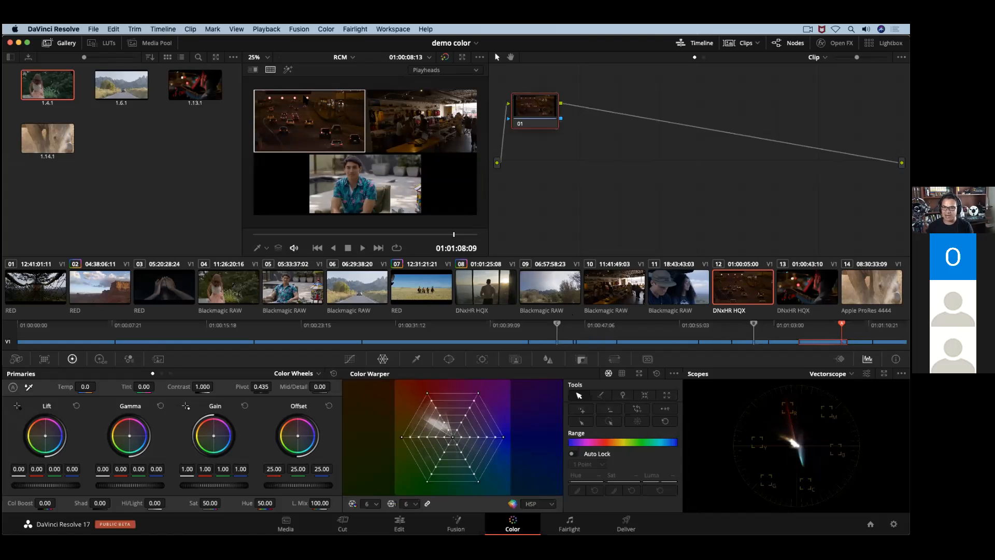
pyautogui.click(271, 71)
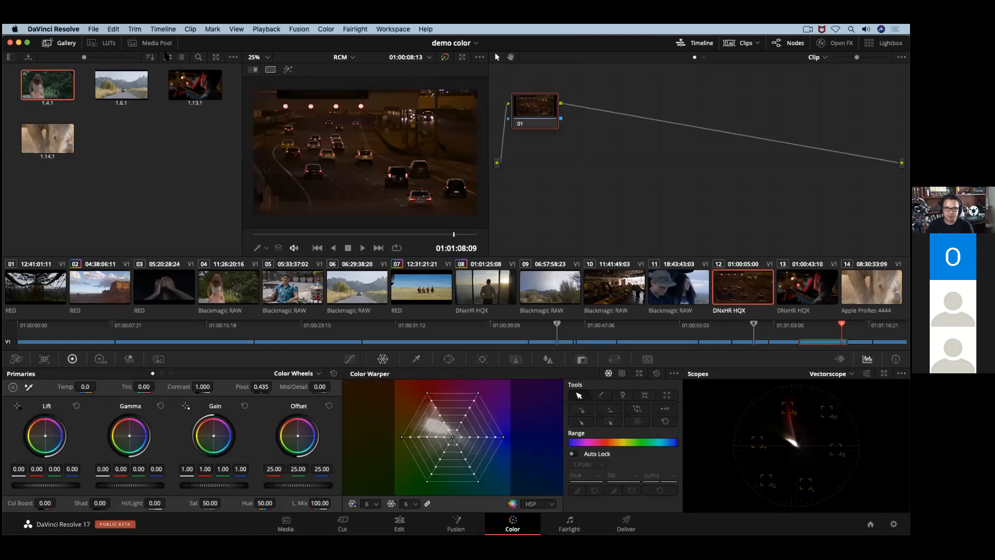
pyautogui.click(700, 43)
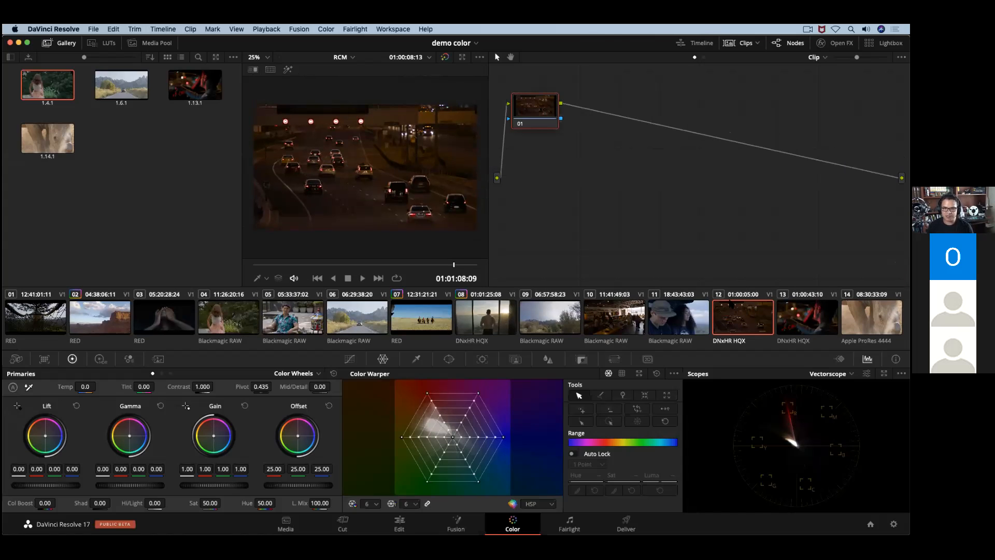
# Compare clip 12 with gallery still 1.4.1 in a Venetian blind wipe, and shift the blinds across the image
pyautogui.click(253, 70)
pyautogui.moveTo(344, 158)
pyautogui.mouseDown()
pyautogui.moveTo(346, 135)
pyautogui.moveTo(356, 149)
pyautogui.mouseUp()
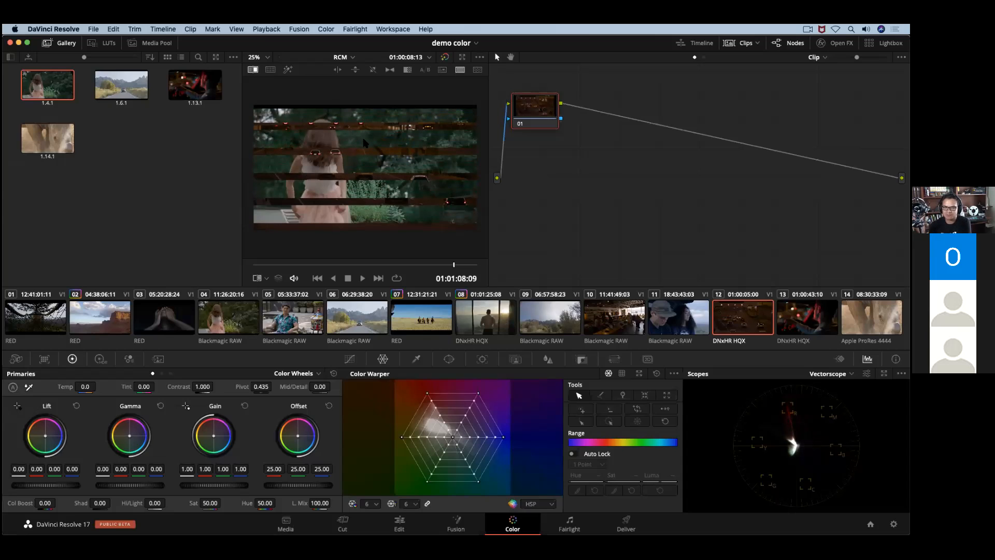
pyautogui.moveTo(363, 139)
pyautogui.mouseDown()
pyautogui.moveTo(364, 114)
pyautogui.moveTo(368, 128)
pyautogui.mouseUp()
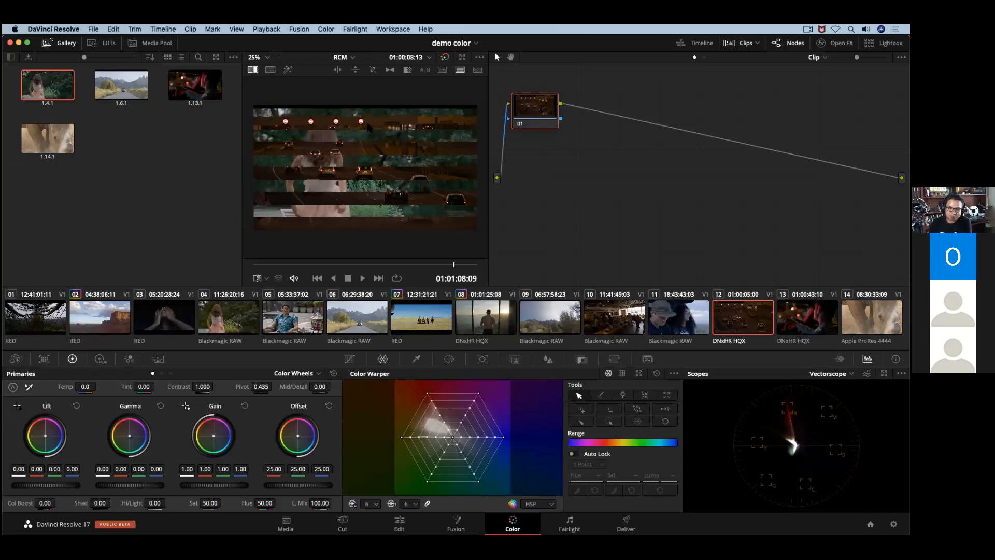
pyautogui.moveTo(369, 123)
pyautogui.mouseDown()
pyautogui.moveTo(370, 109)
pyautogui.moveTo(371, 136)
pyautogui.moveTo(372, 127)
pyautogui.mouseUp()
# Compare clip 12 with still 1.4.1 using adjusted checkerboard and diagonal wipes, and turn off the image wipe
pyautogui.click(478, 70)
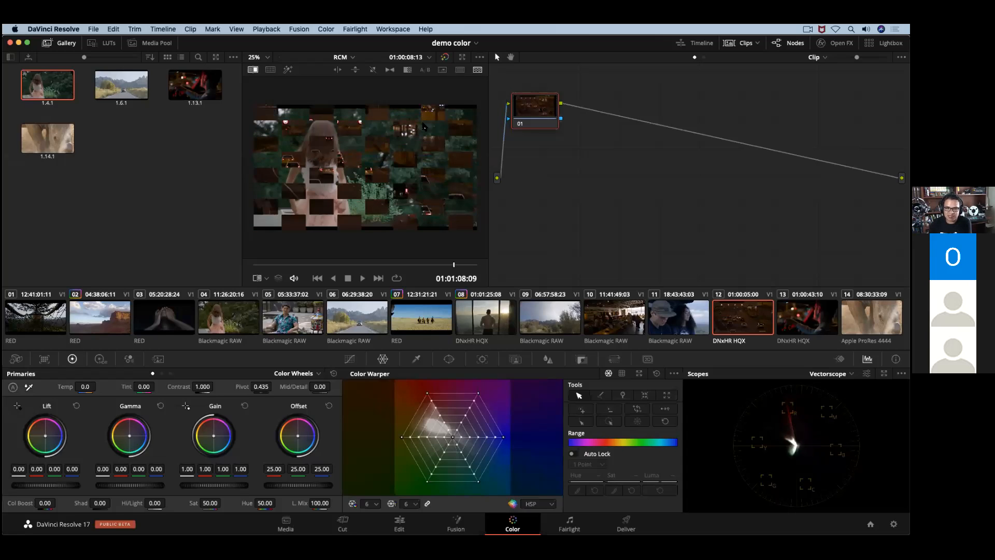
pyautogui.moveTo(455, 131); pyautogui.dragTo(414, 130)
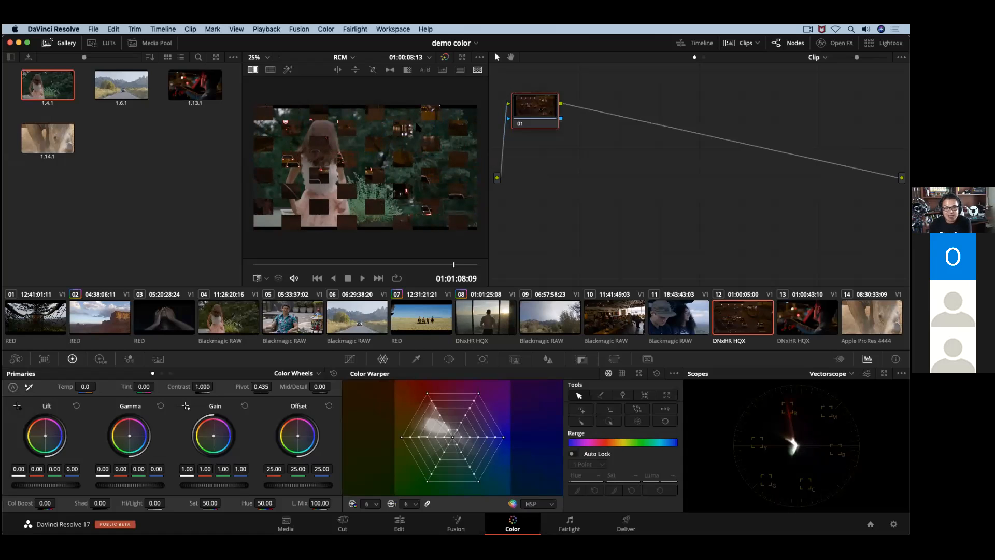
pyautogui.click(371, 71)
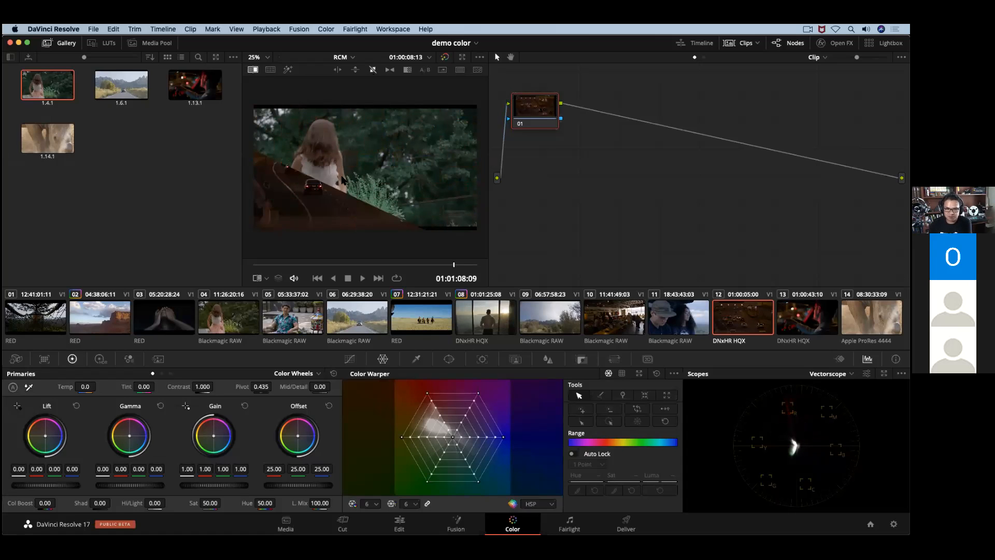
pyautogui.moveTo(351, 178); pyautogui.dragTo(332, 165)
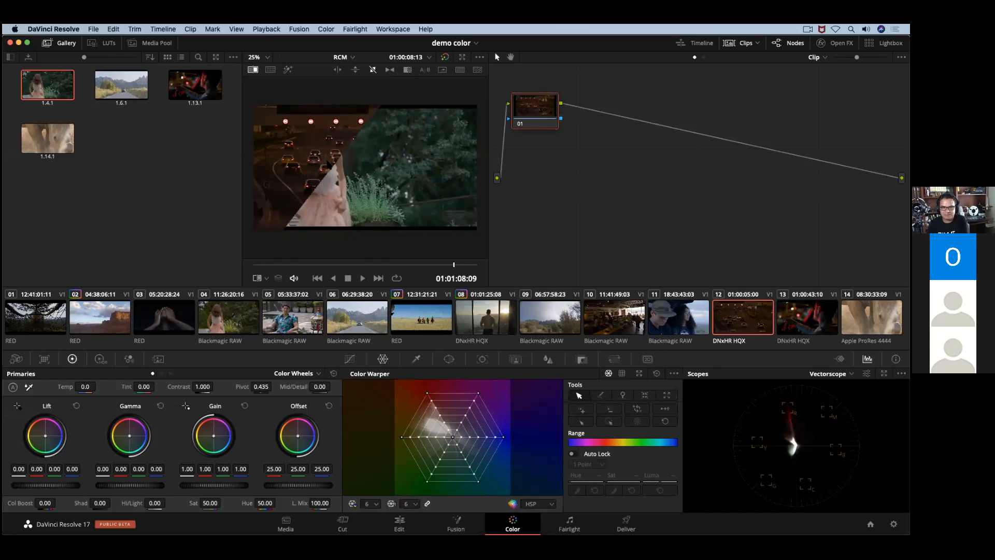
pyautogui.click(253, 69)
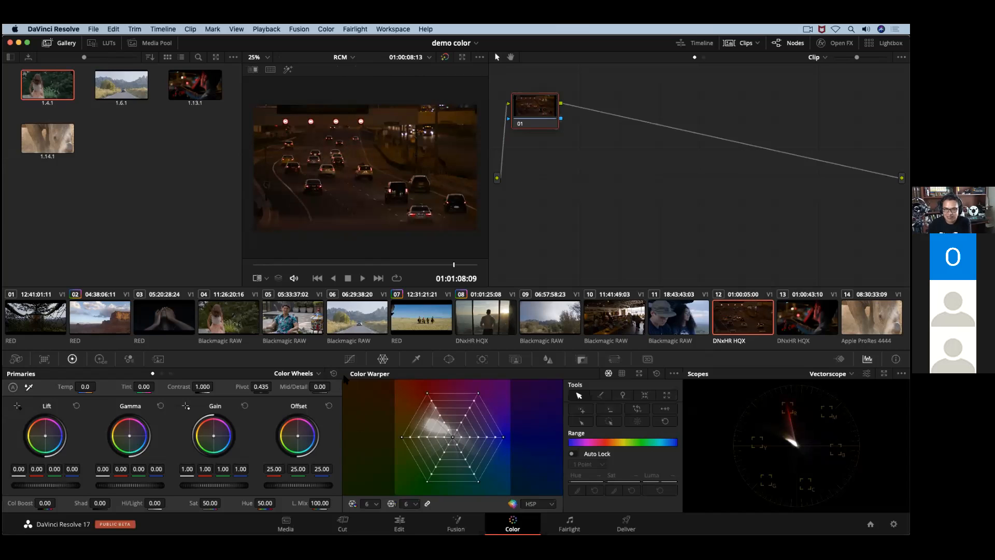
# Show the Custom curves for clip 12 and go through the individual color channels, leaving only green active for editing
pyautogui.click(347, 361)
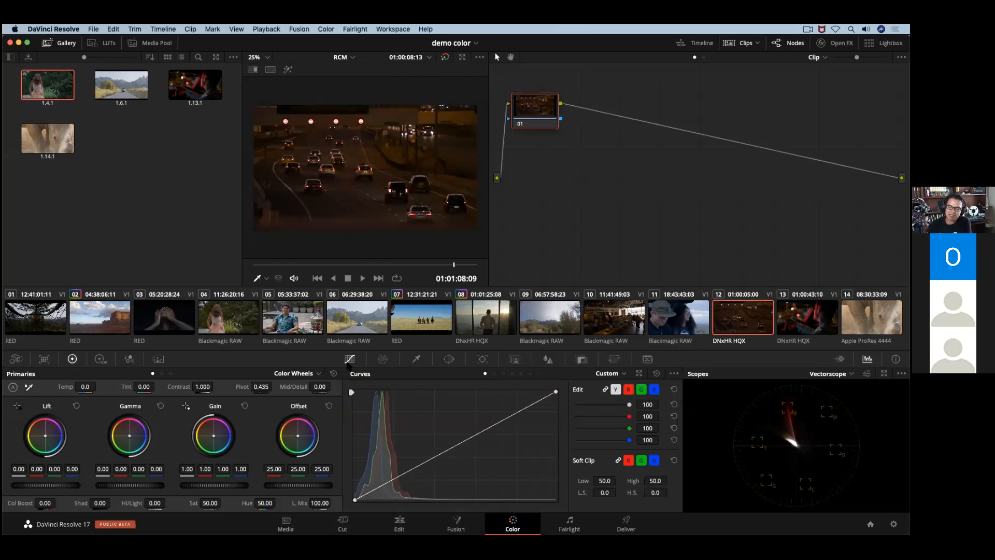
pyautogui.click(628, 389)
pyautogui.click(650, 389)
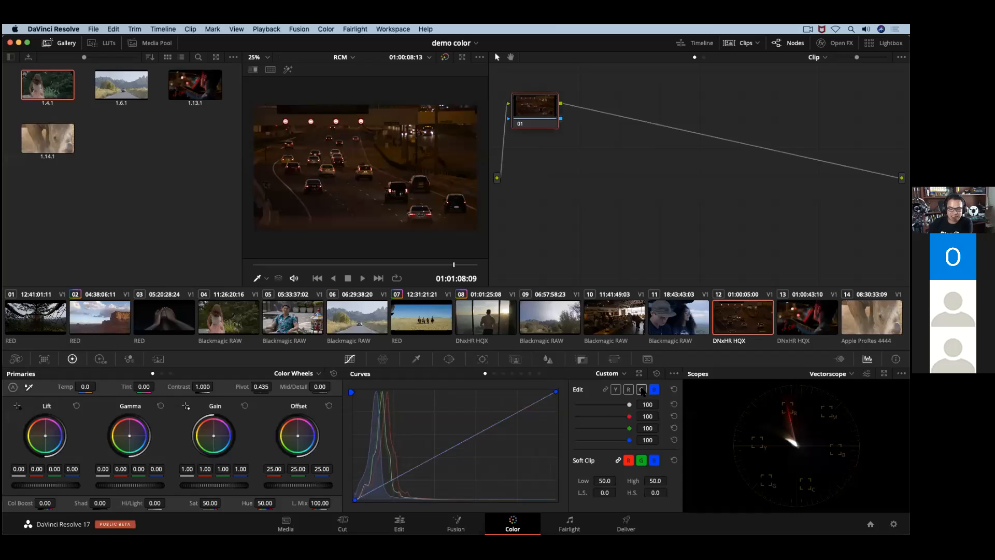
pyautogui.click(641, 390)
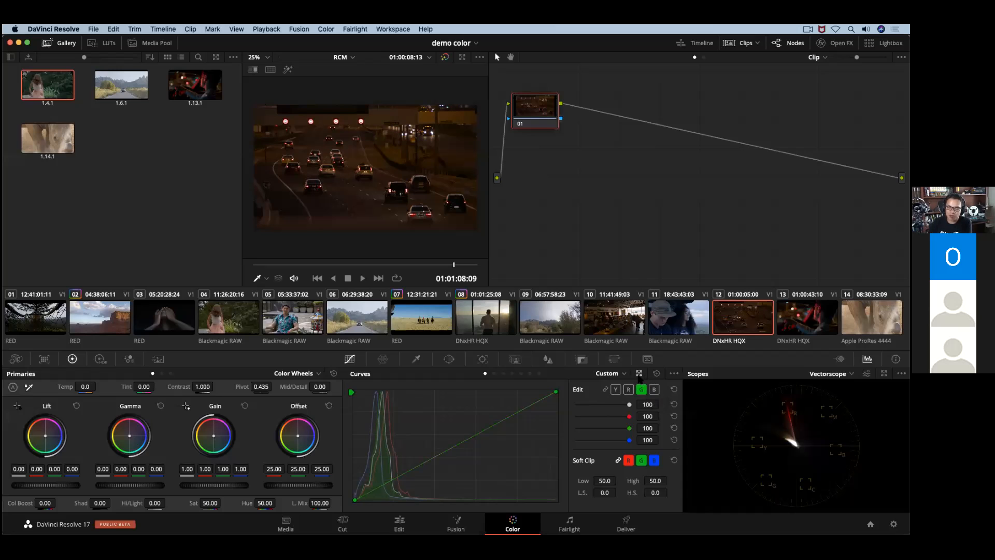
# Expand the curves into a floating window, enlarge it, and reposition it over the workspace
pyautogui.click(639, 373)
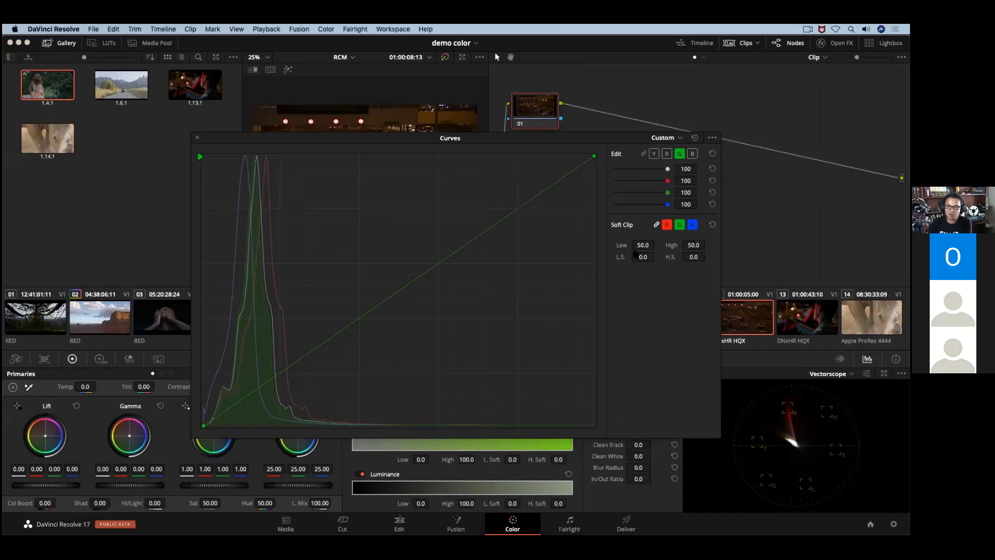
pyautogui.moveTo(717, 434); pyautogui.dragTo(759, 473)
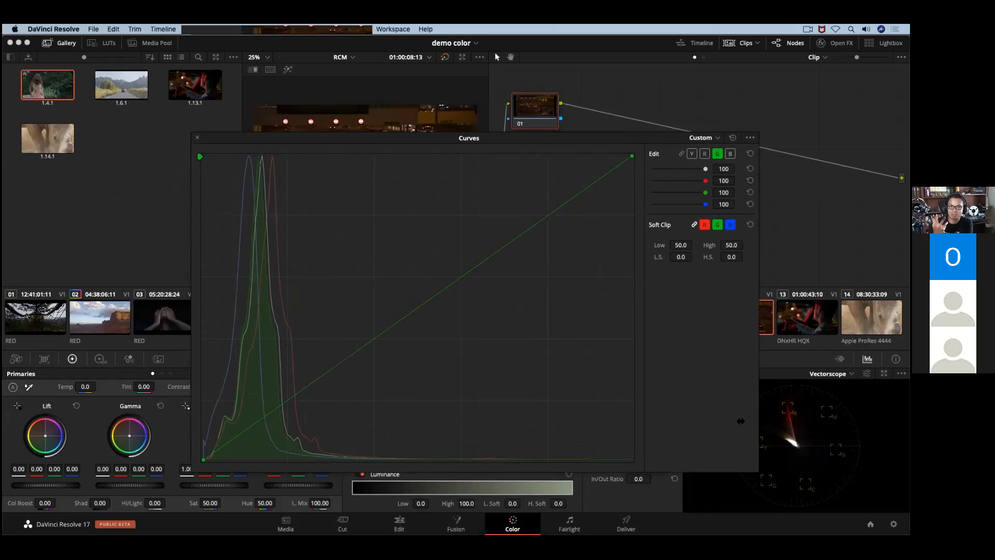
pyautogui.moveTo(599, 139); pyautogui.dragTo(570, 155)
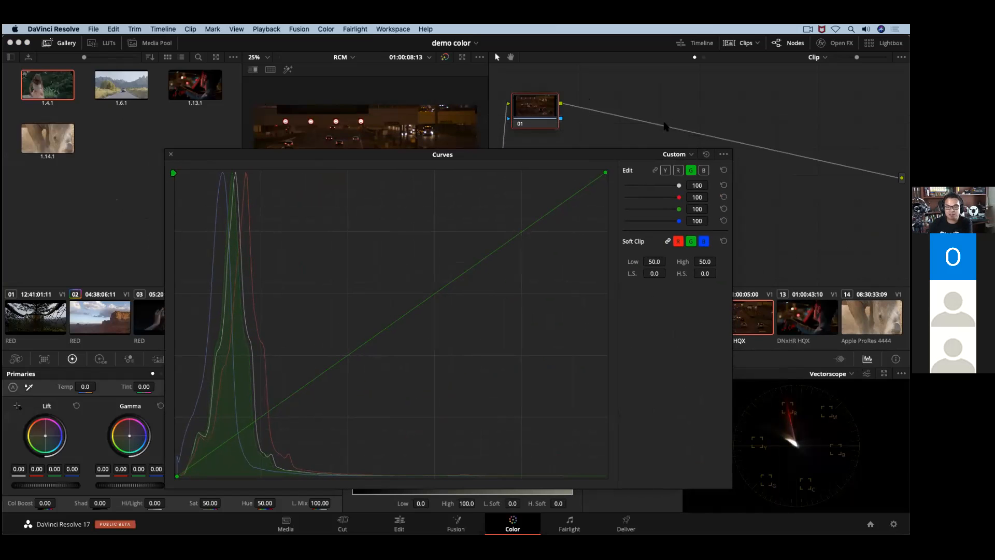
# Change the floating curve editor to the Sat Vs Lum curve
pyautogui.click(677, 155)
pyautogui.click(691, 224)
pyautogui.click(683, 155)
pyautogui.click(689, 225)
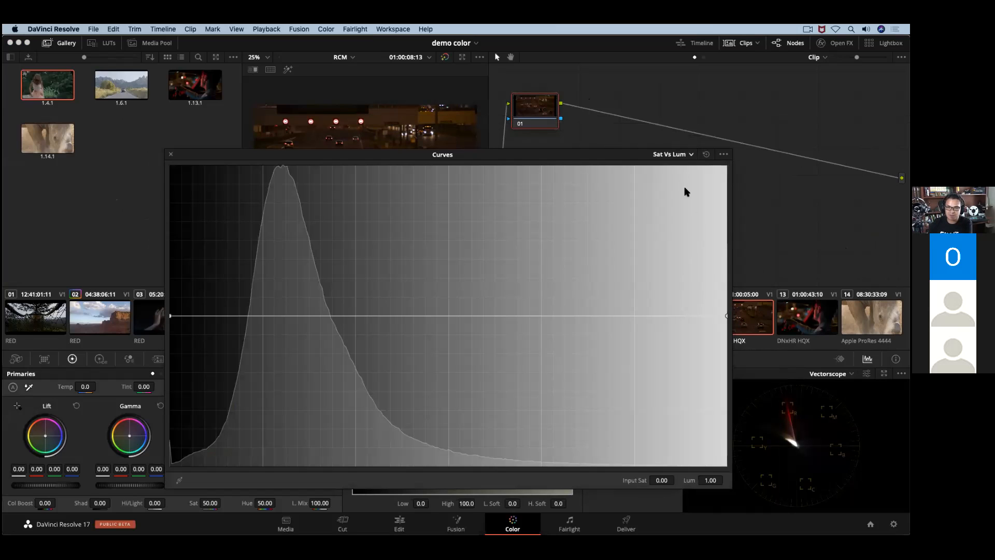
# Change the curve editor to Hue Vs Hue, view it in the relocated floating window, and close that window
pyautogui.click(687, 156)
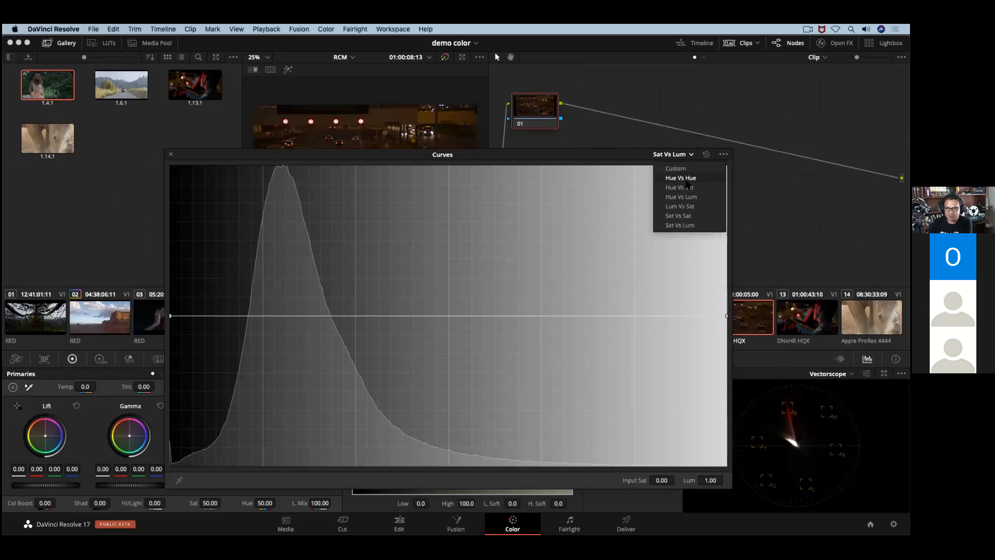
pyautogui.click(676, 177)
pyautogui.moveTo(631, 155); pyautogui.dragTo(613, 75)
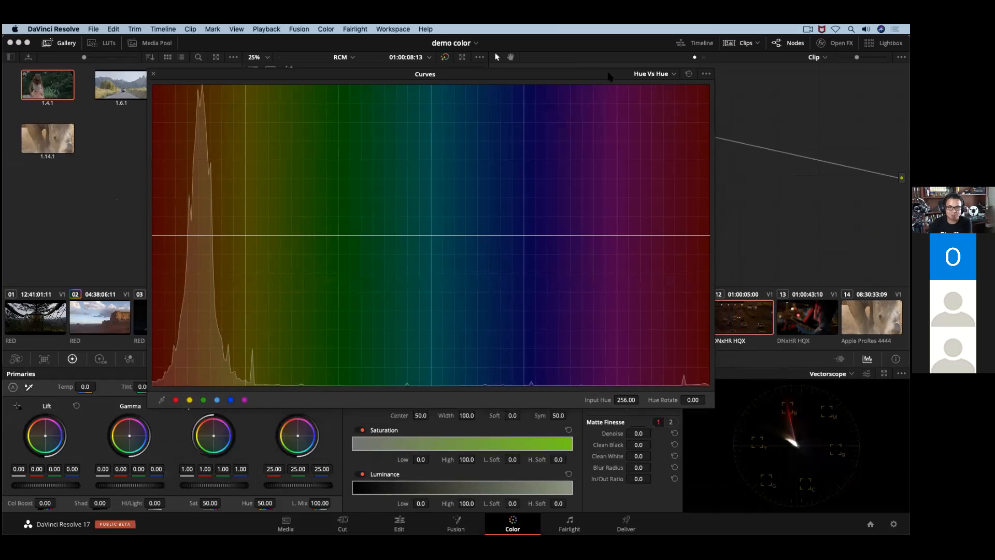
pyautogui.click(153, 75)
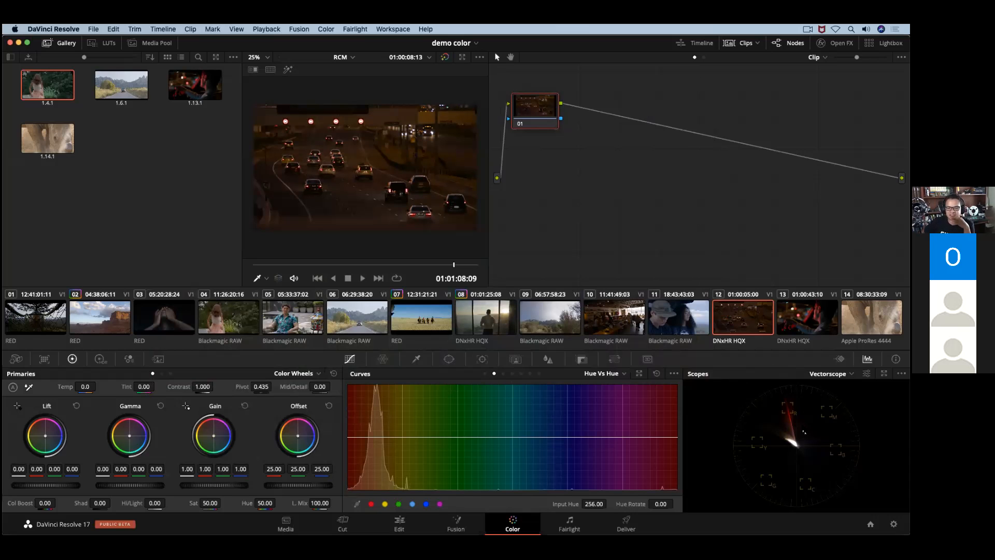
# Switch the scope to Waveform and set its waveform scale style to mV
pyautogui.click(829, 373)
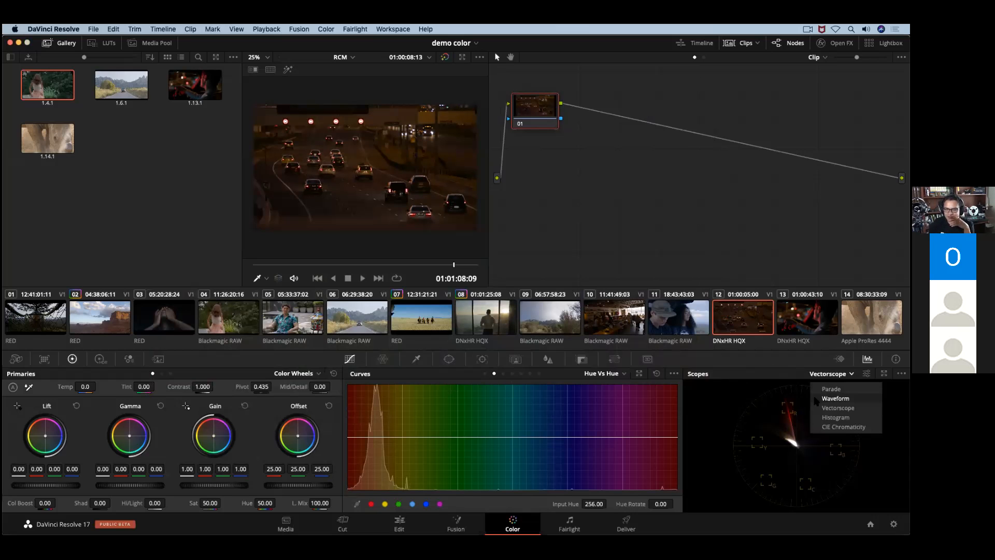
pyautogui.click(835, 398)
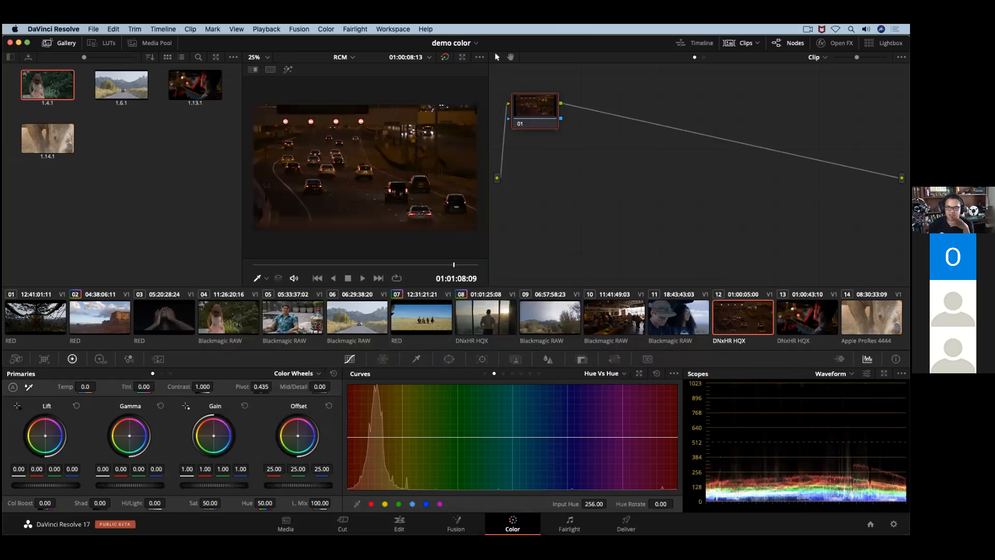
pyautogui.click(901, 373)
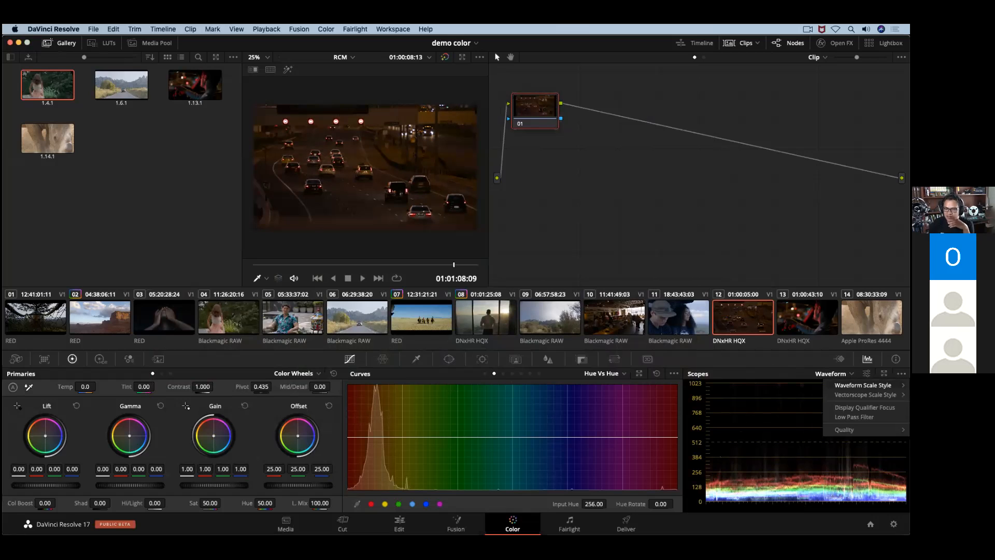
pyautogui.moveTo(863, 385)
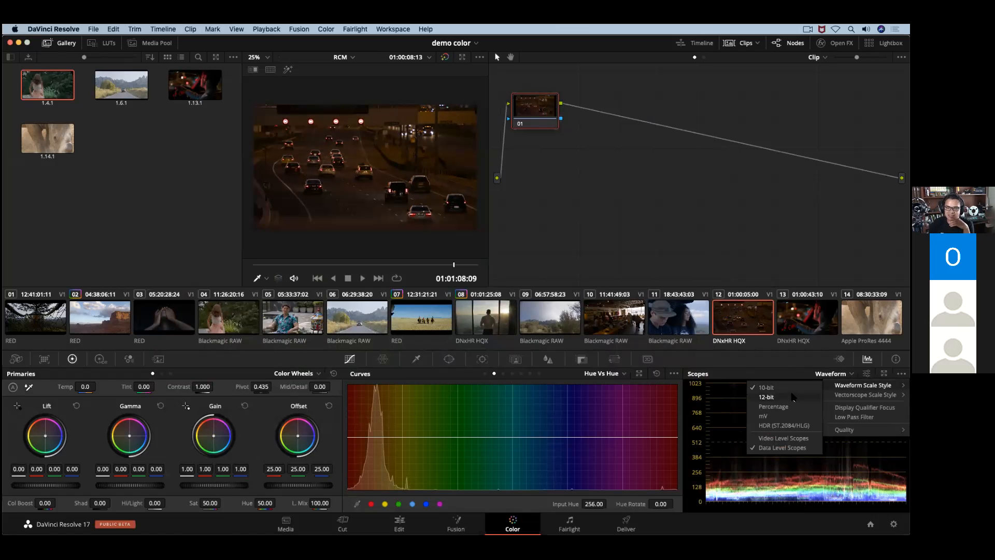
pyautogui.click(764, 416)
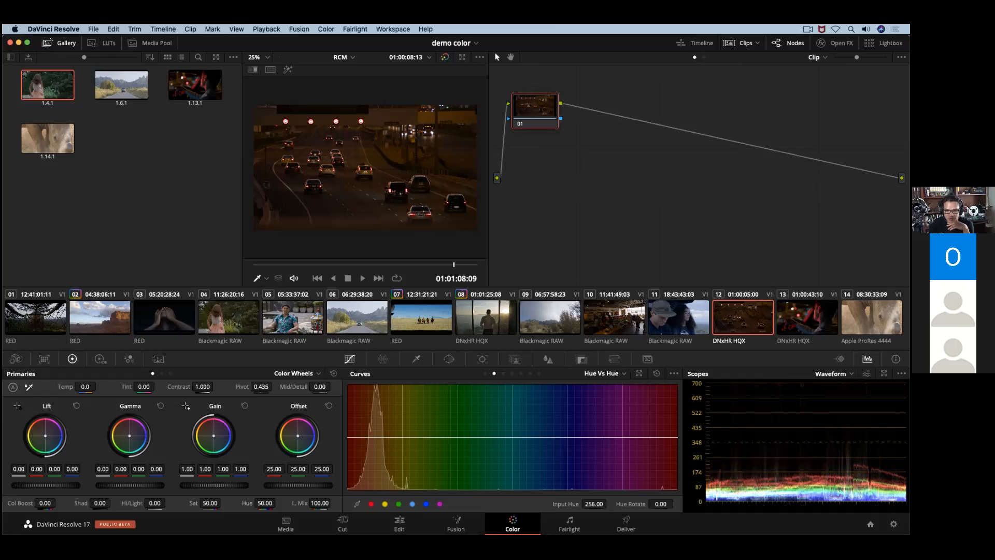
# Try the Percentage and HDR (ST.2084/HLG) scale styles on the waveform scope
pyautogui.click(901, 373)
pyautogui.moveTo(862, 385)
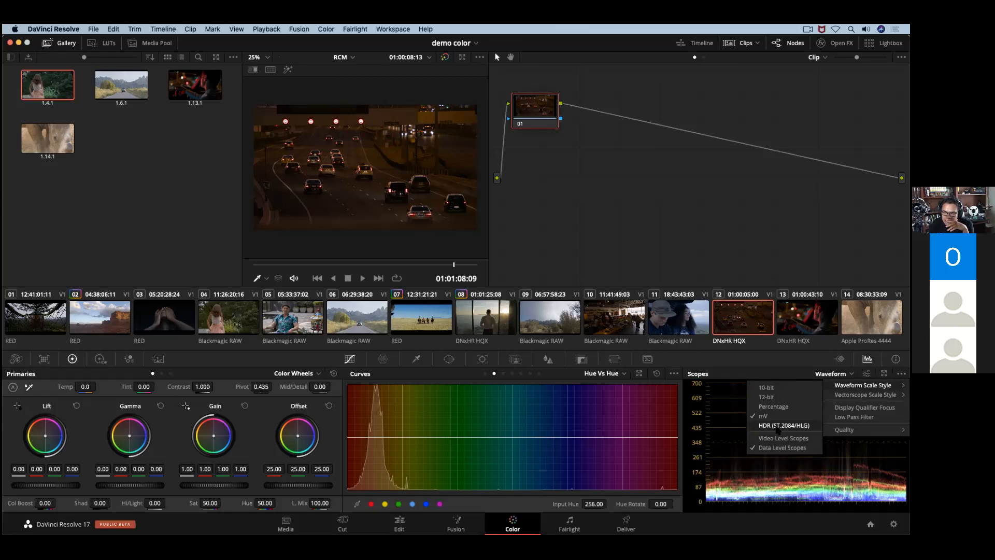
pyautogui.click(775, 406)
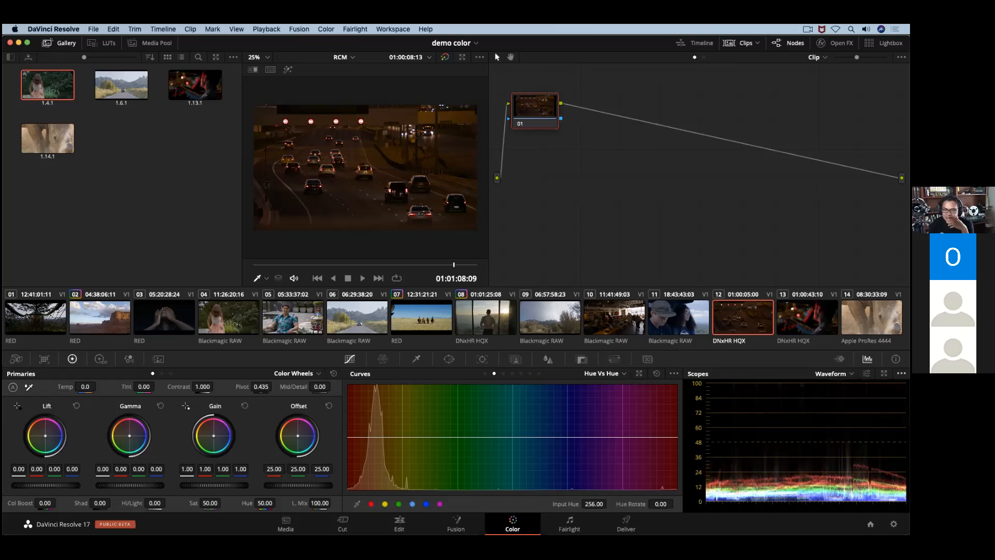
pyautogui.click(901, 373)
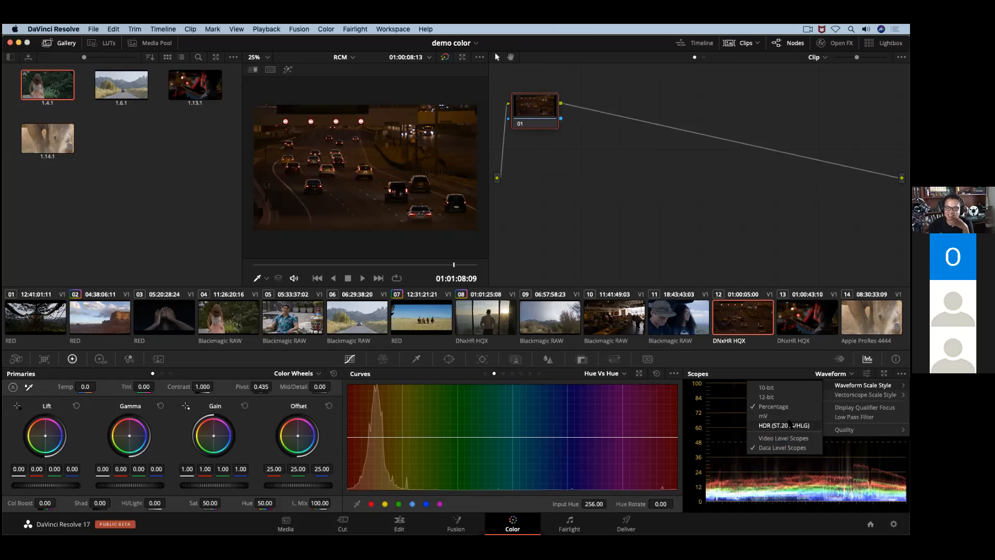
pyautogui.click(789, 425)
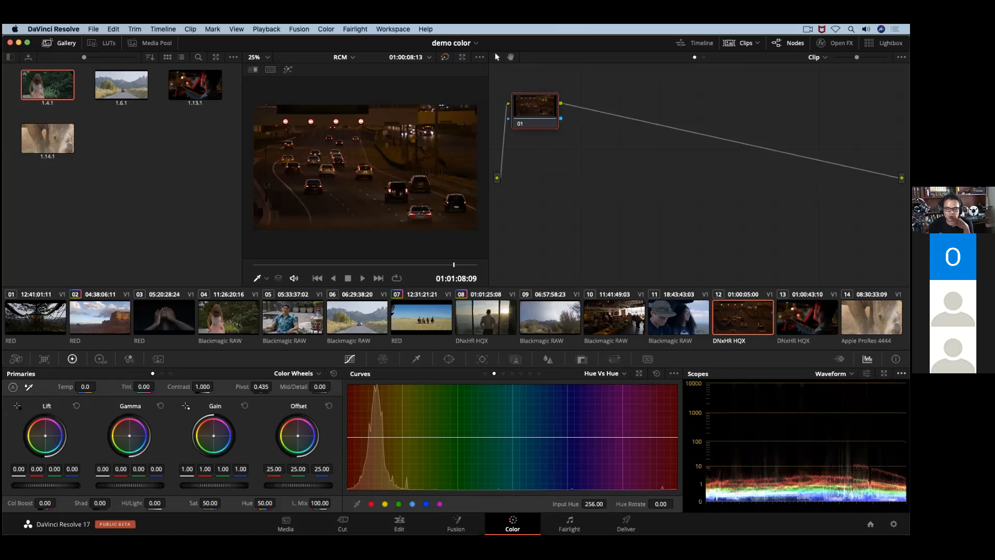
# Set the waveform scale style to 10-bit
pyautogui.click(901, 373)
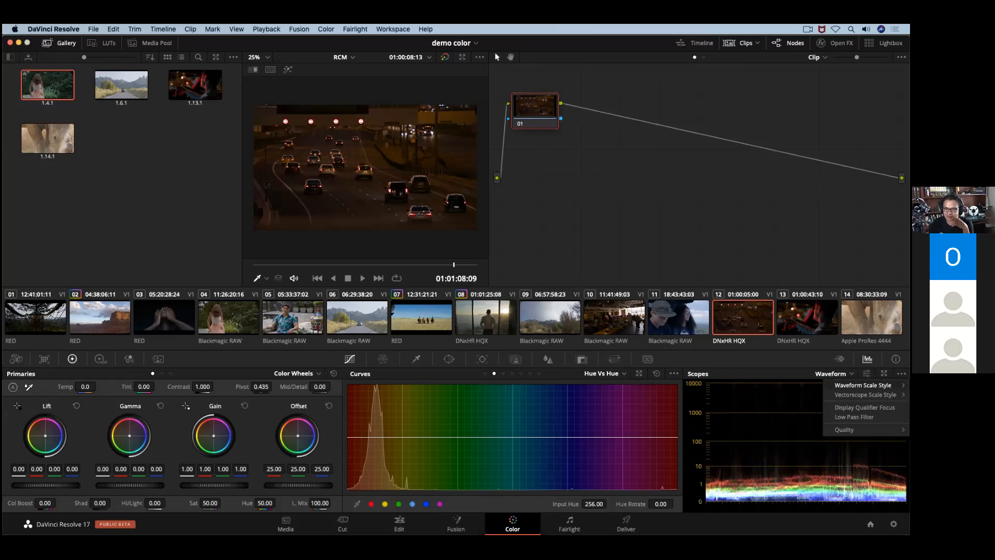
pyautogui.moveTo(863, 385)
pyautogui.click(778, 389)
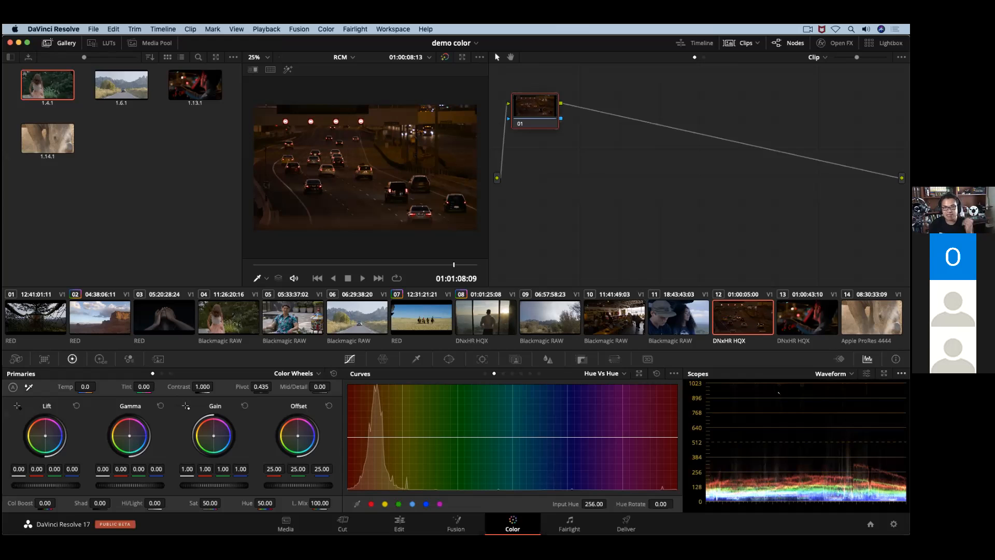
# Switch the scope to Vectorscope and set its vectorscope scale style to Hue Vectors
pyautogui.click(833, 373)
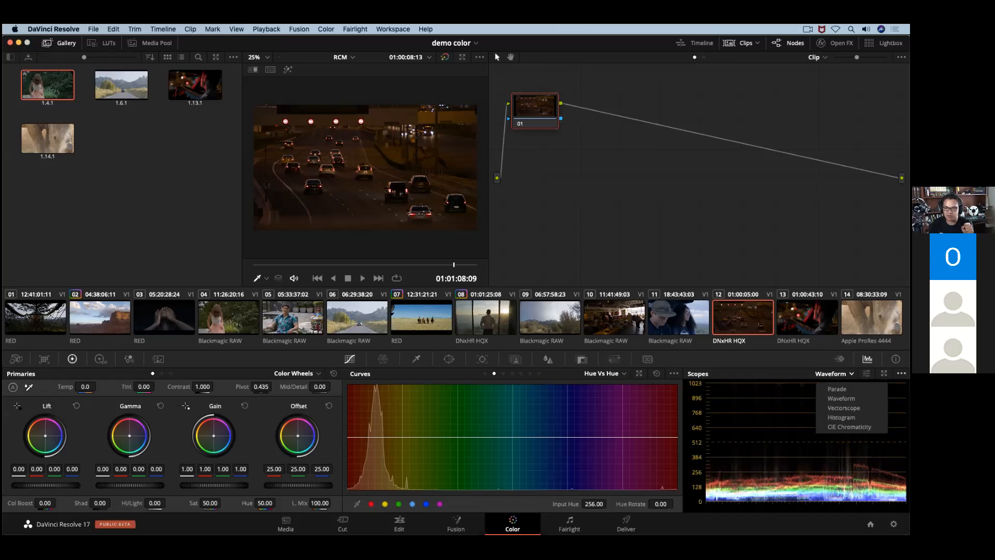
pyautogui.click(843, 408)
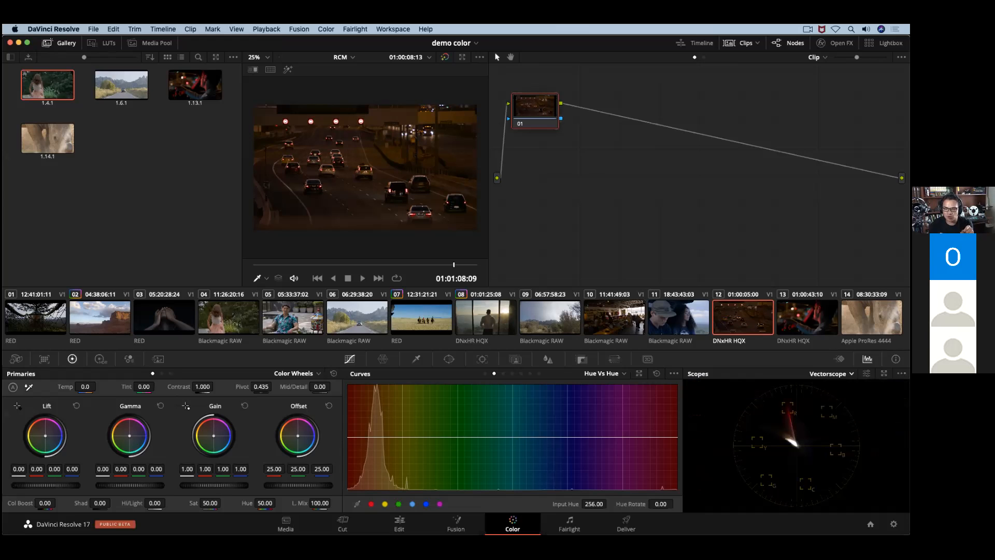
pyautogui.click(901, 373)
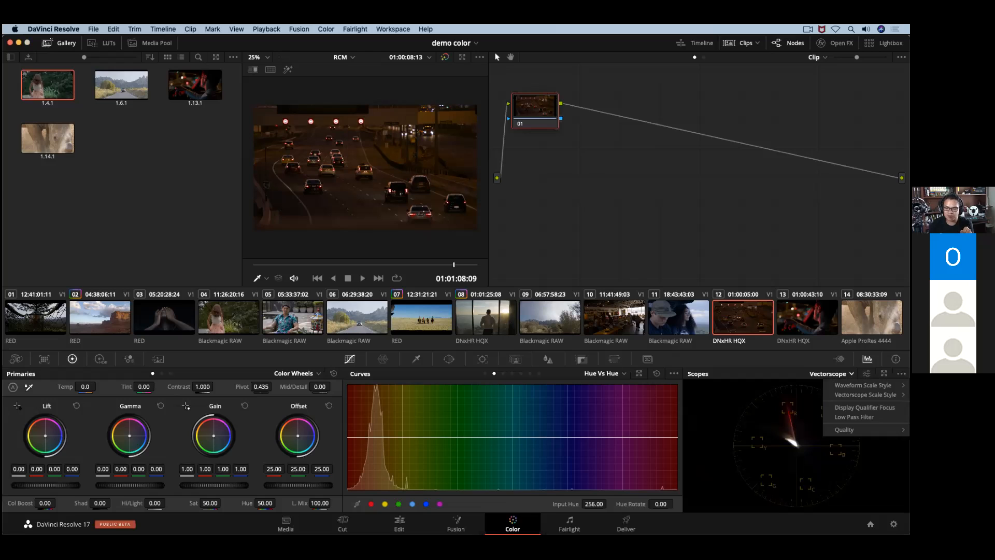
pyautogui.moveTo(865, 394)
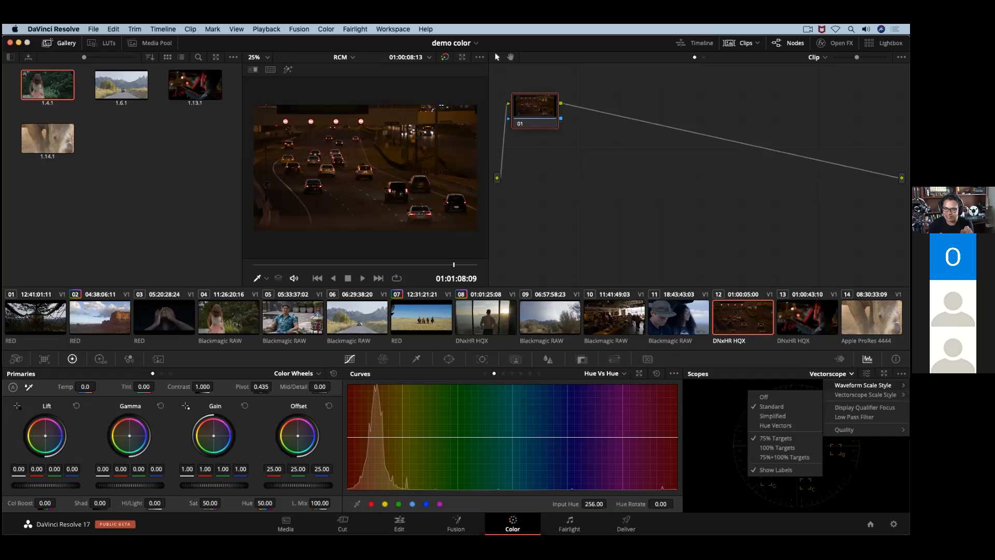
pyautogui.click(781, 426)
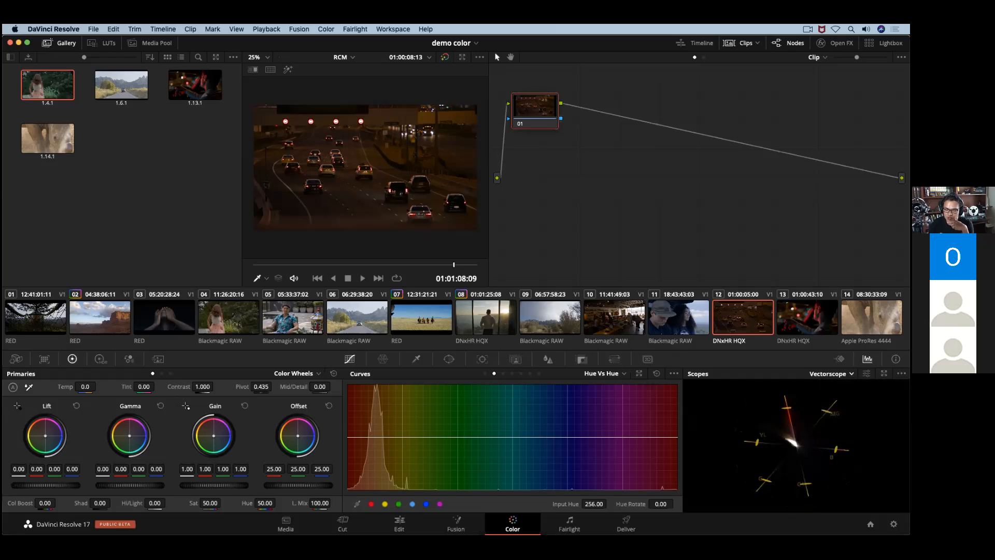
# Change the vectorscope scale style to Simplified
pyautogui.click(901, 373)
pyautogui.moveTo(875, 385)
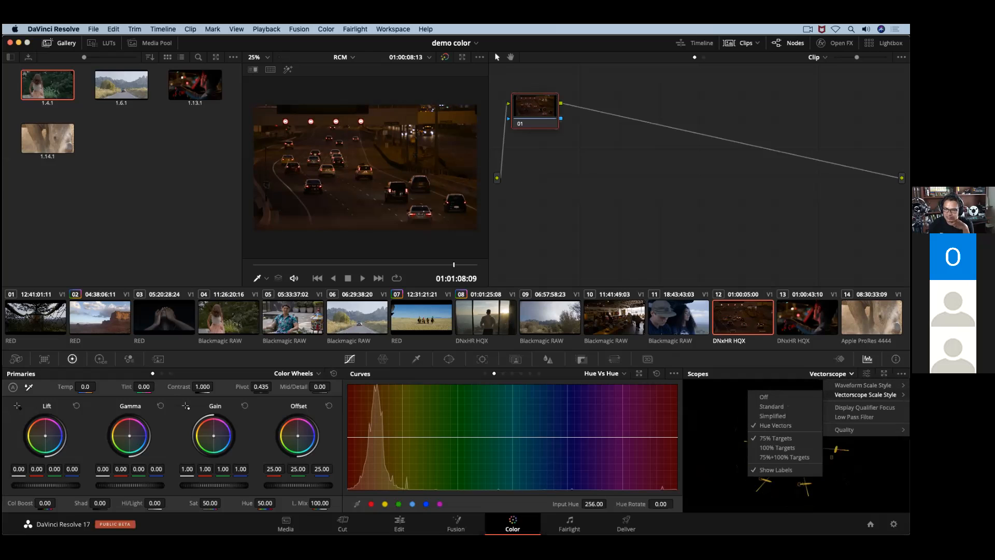
pyautogui.click(788, 417)
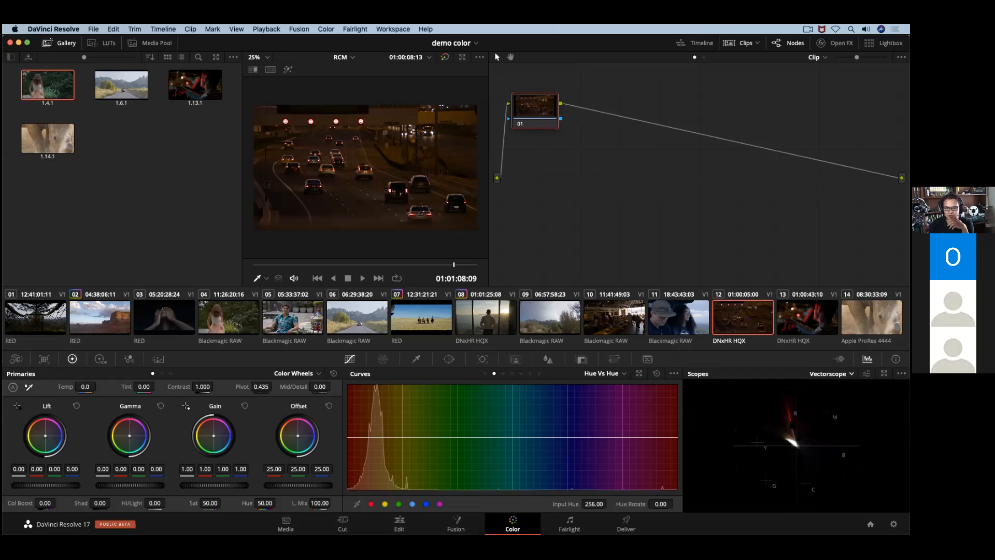
pyautogui.click(901, 373)
pyautogui.click(901, 373)
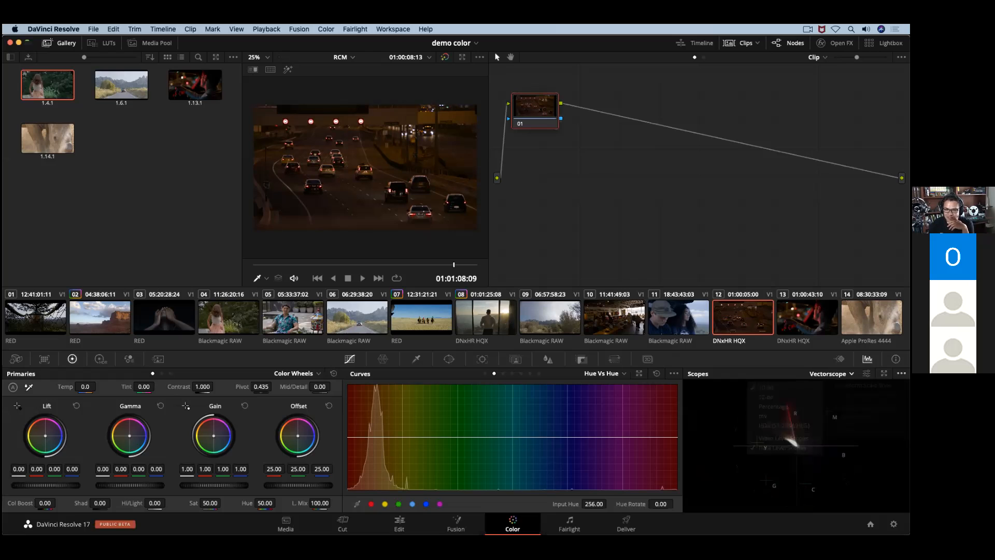
# Raise the vectorscope trace brightness to nearly its maximum in the scope display settings
pyautogui.click(866, 374)
pyautogui.moveTo(850, 369); pyautogui.dragTo(882, 369)
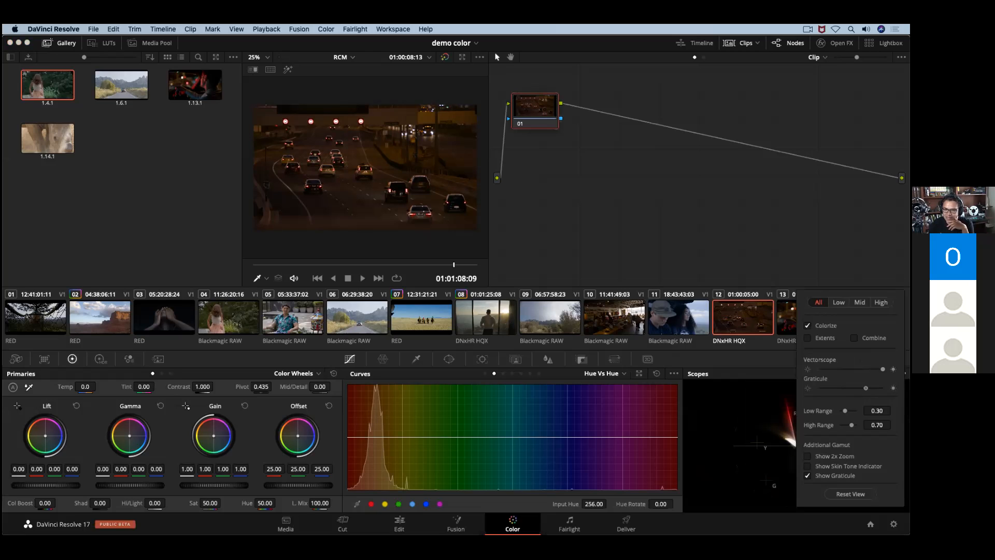
pyautogui.click(750, 271)
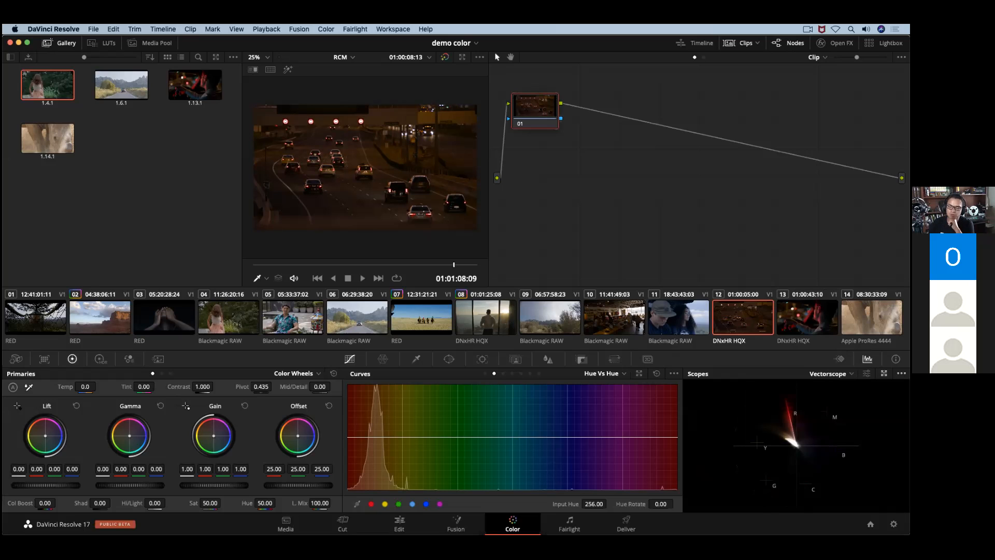
# Expand the scopes into a floating window and limit the upper-left vectorscope to the Low tonal range
pyautogui.click(884, 373)
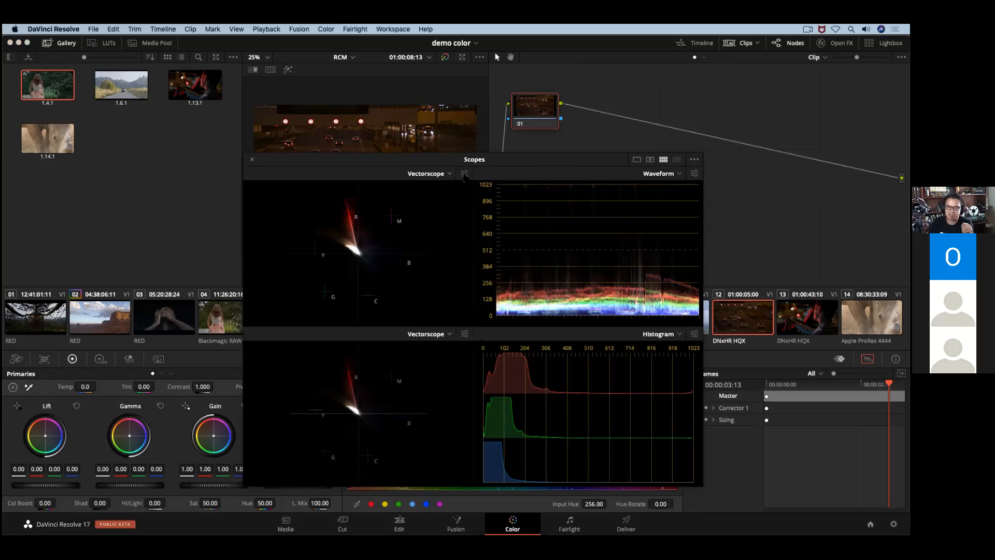
pyautogui.click(464, 173)
pyautogui.click(403, 117)
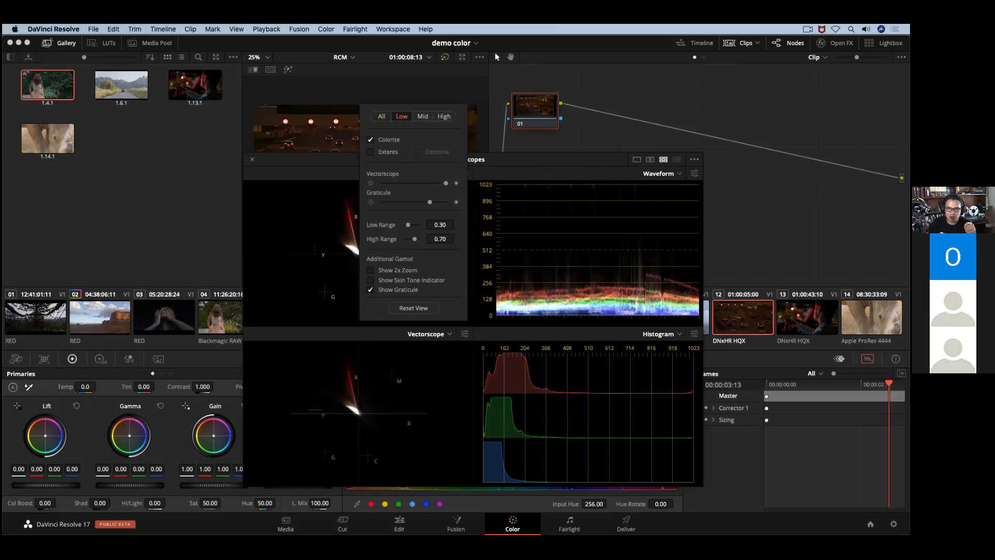
pyautogui.click(668, 163)
# Change the floating window's waveform scope to a Vectorscope limited to the Mid tonal range
pyautogui.click(672, 173)
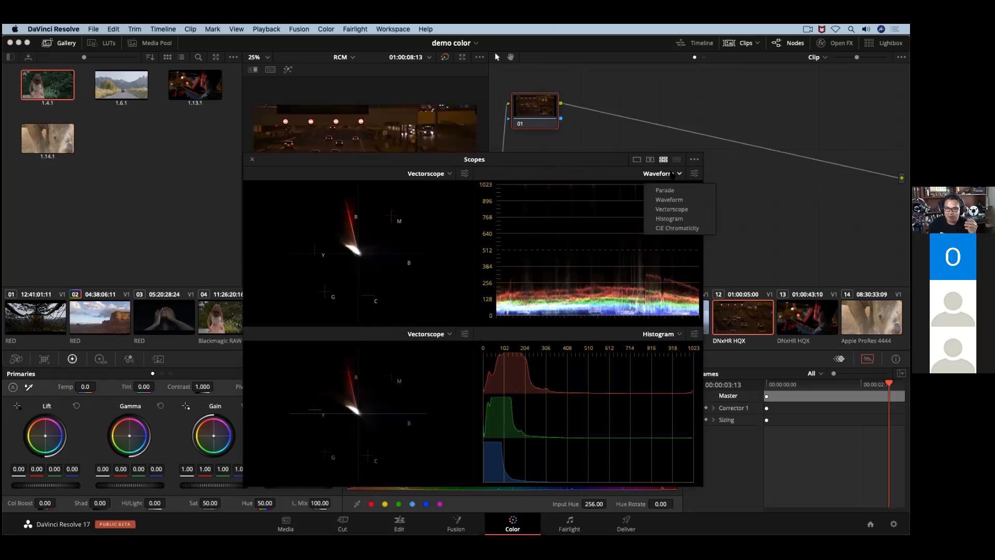
pyautogui.click(671, 209)
pyautogui.click(695, 174)
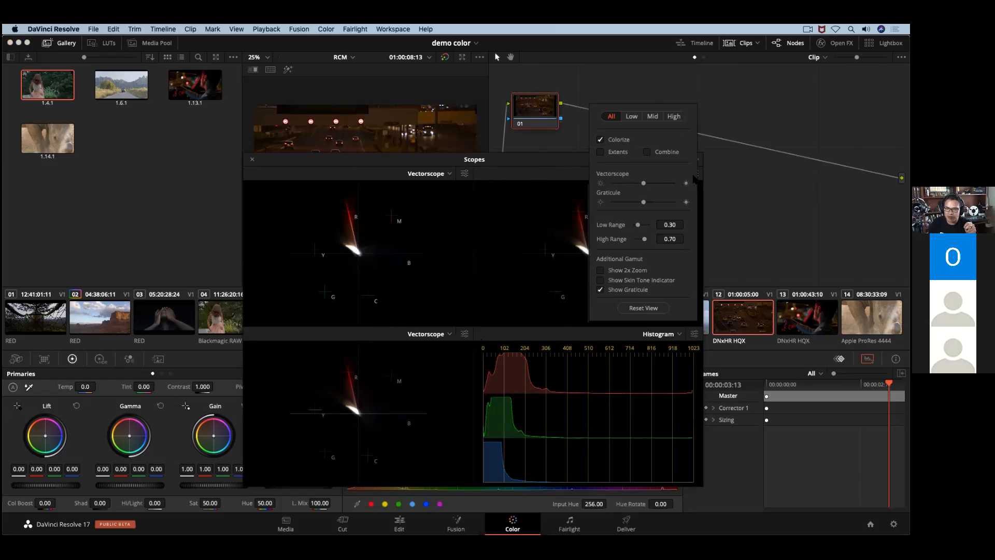
pyautogui.click(651, 116)
pyautogui.click(398, 392)
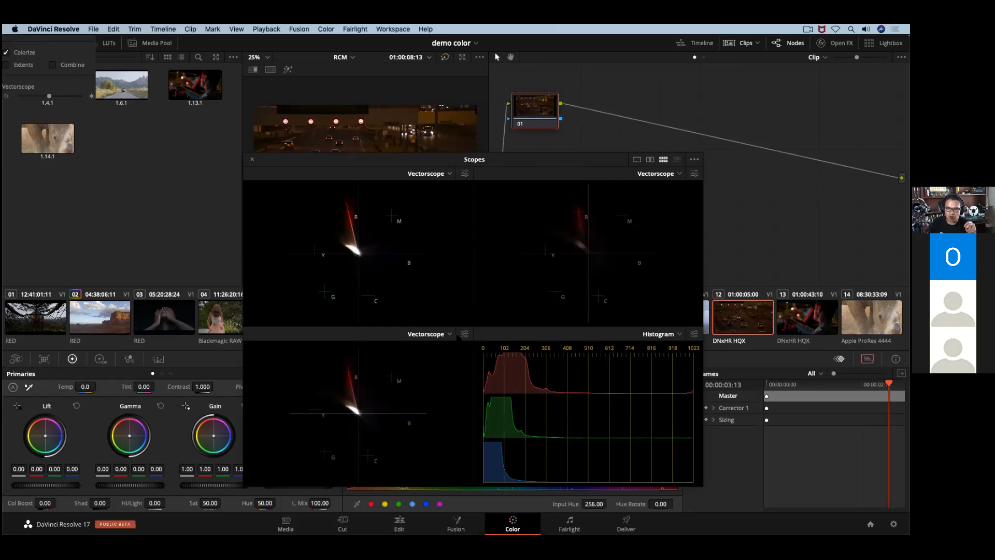
# Limit the lower-left vectorscope to the High tonal range and close the floating scopes window
pyautogui.click(464, 333)
pyautogui.click(444, 275)
pyautogui.click(418, 338)
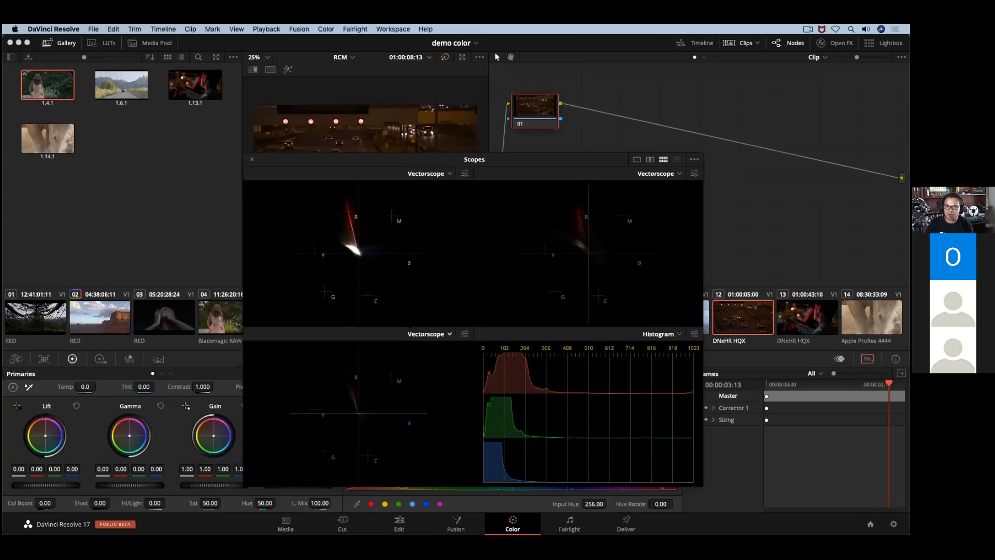
pyautogui.click(252, 160)
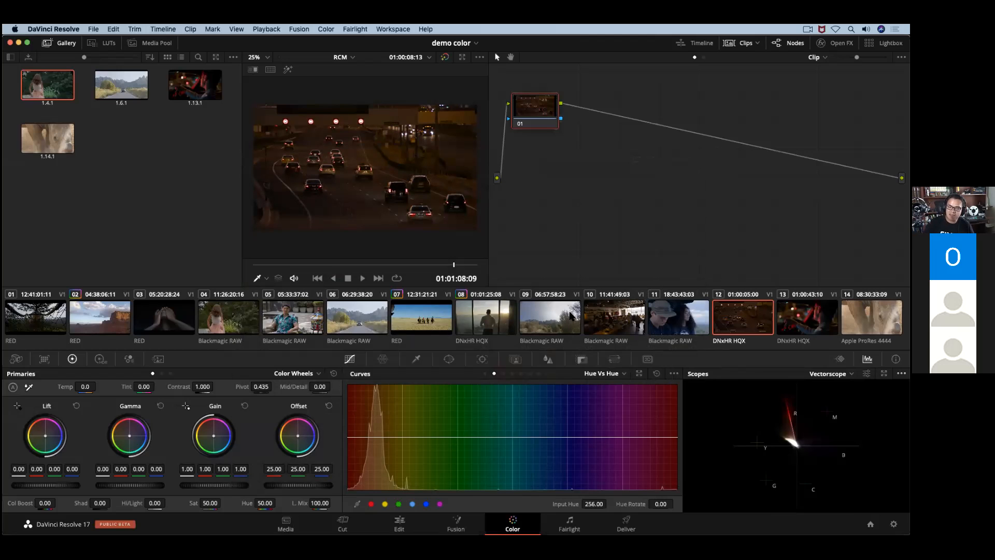
# Select clip 09 and review its available LUT and Generate LUT options without applying any
pyautogui.click(555, 323)
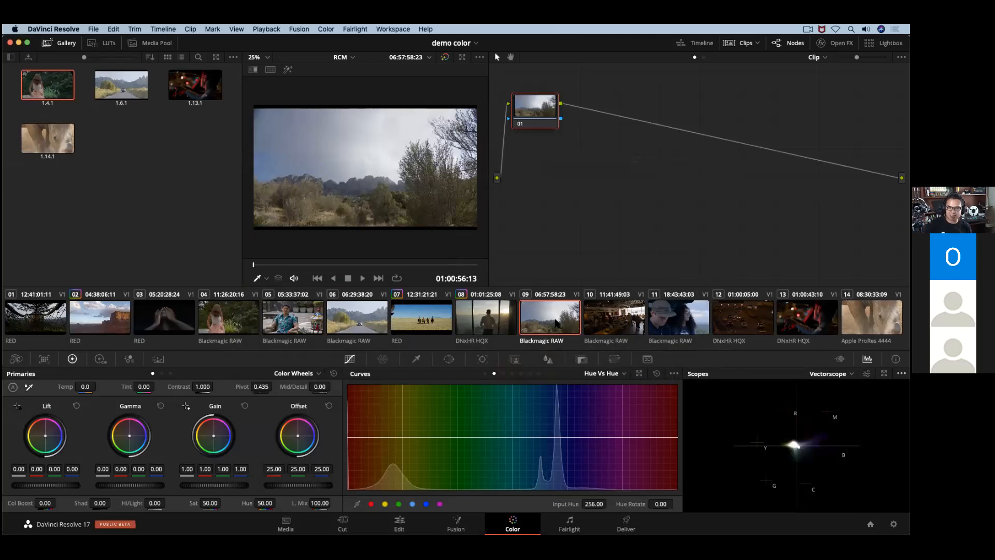
pyautogui.rightClick(555, 322)
pyautogui.moveTo(583, 334)
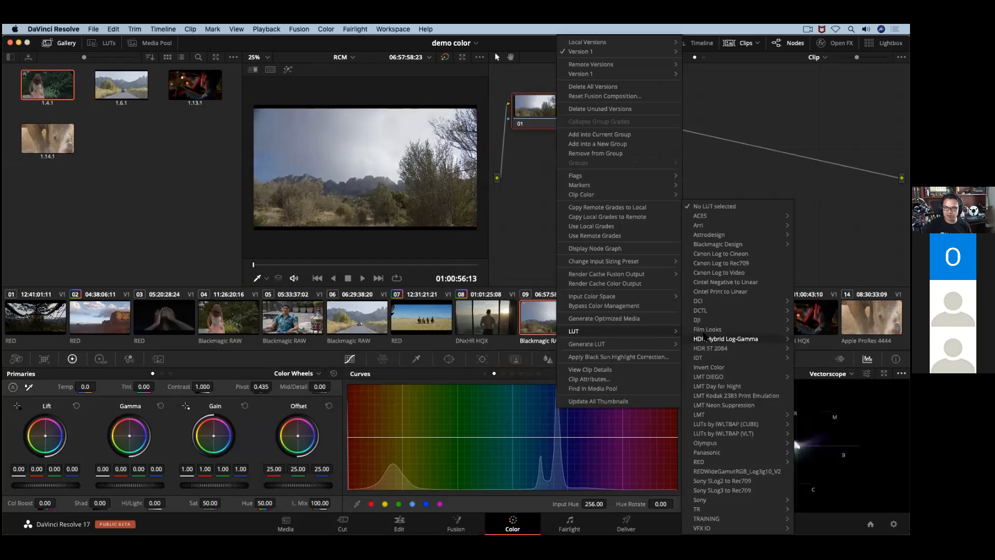
pyautogui.moveTo(674, 344)
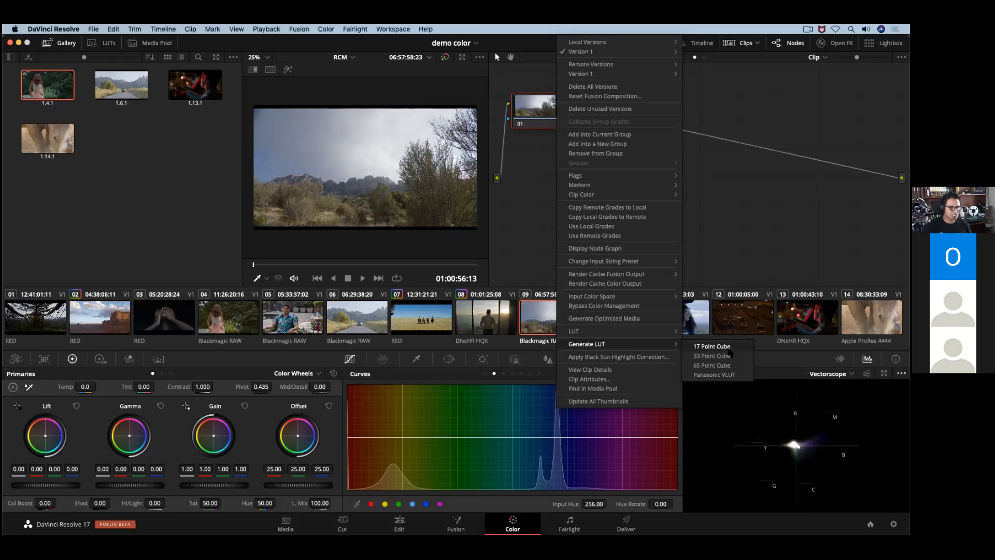
pyautogui.click(550, 342)
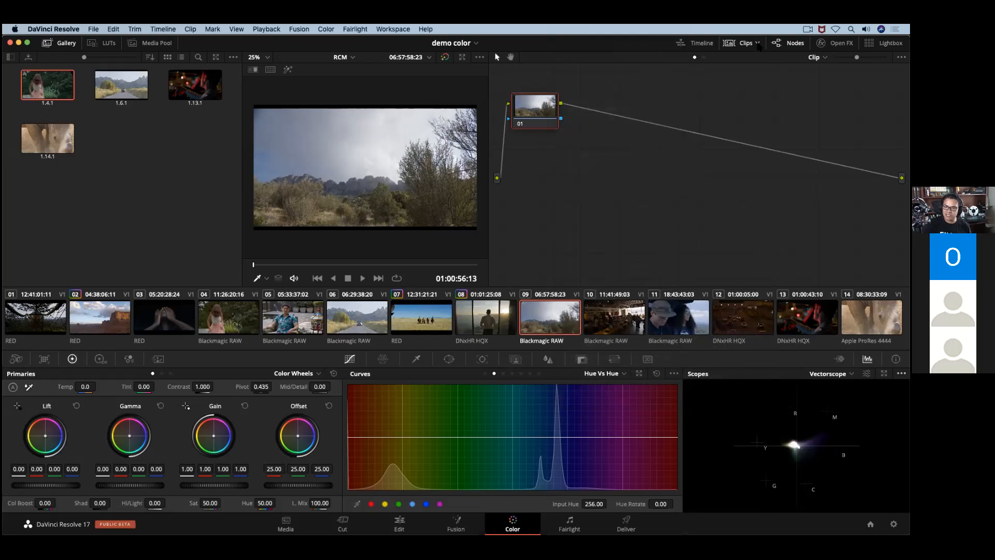
# Filter the timeline clips with the bmd smart filter and view several of the filtered Blackmagic RAW clips
pyautogui.click(758, 45)
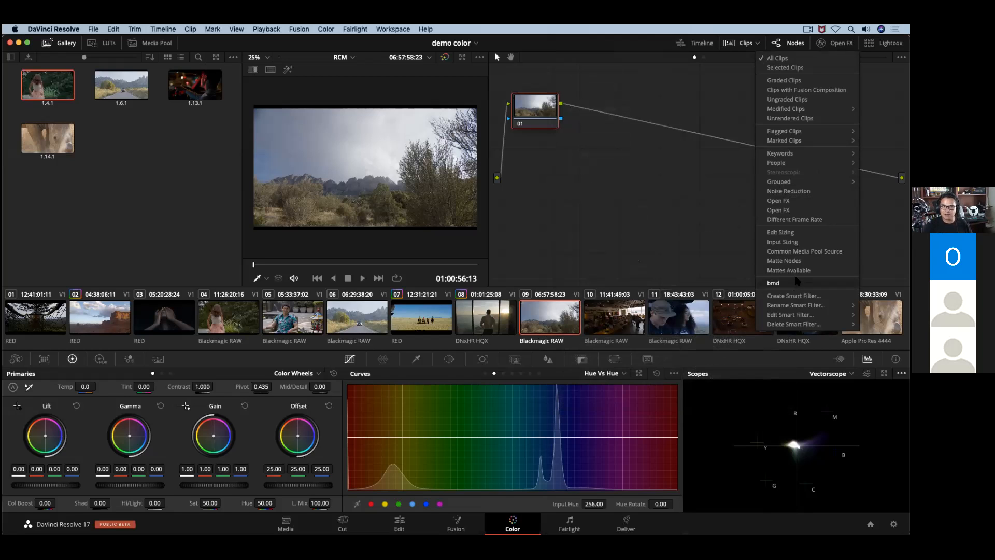
pyautogui.click(773, 283)
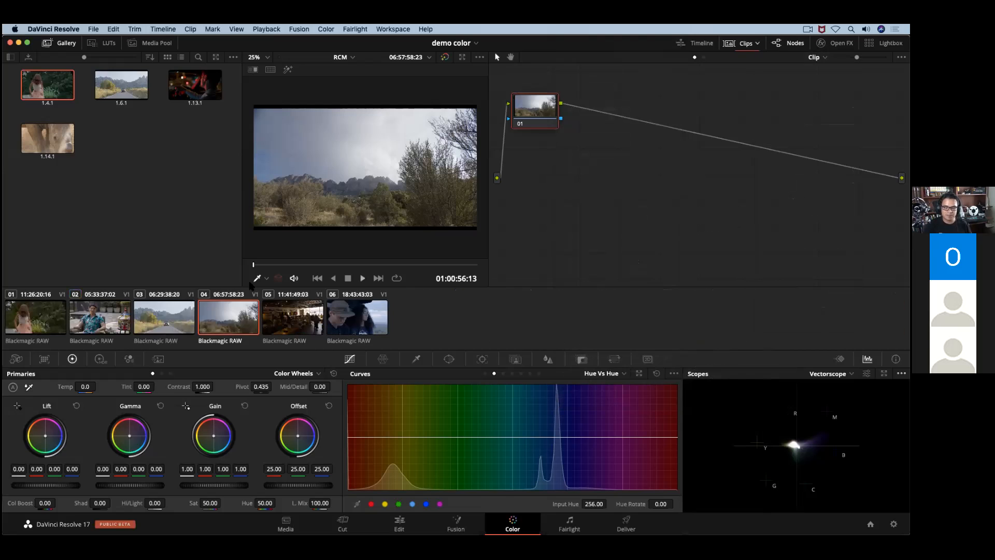
pyautogui.click(176, 318)
pyautogui.click(113, 329)
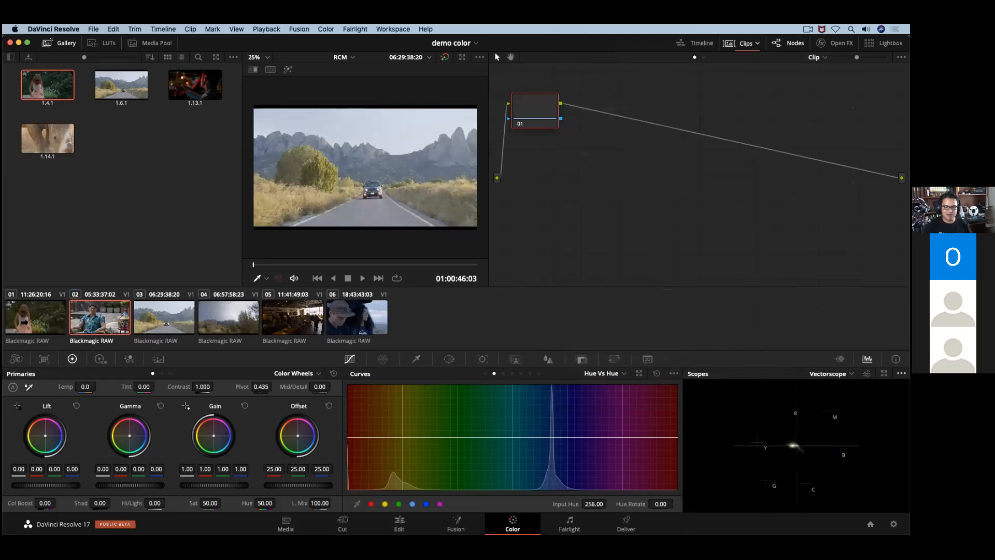
pyautogui.click(187, 323)
pyautogui.click(237, 323)
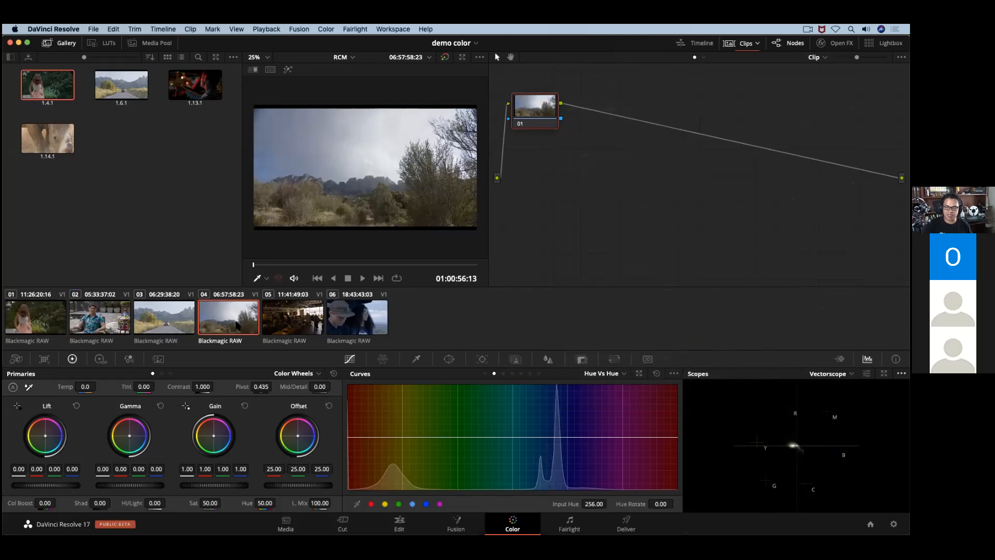
pyautogui.click(311, 326)
pyautogui.click(363, 324)
pyautogui.click(189, 328)
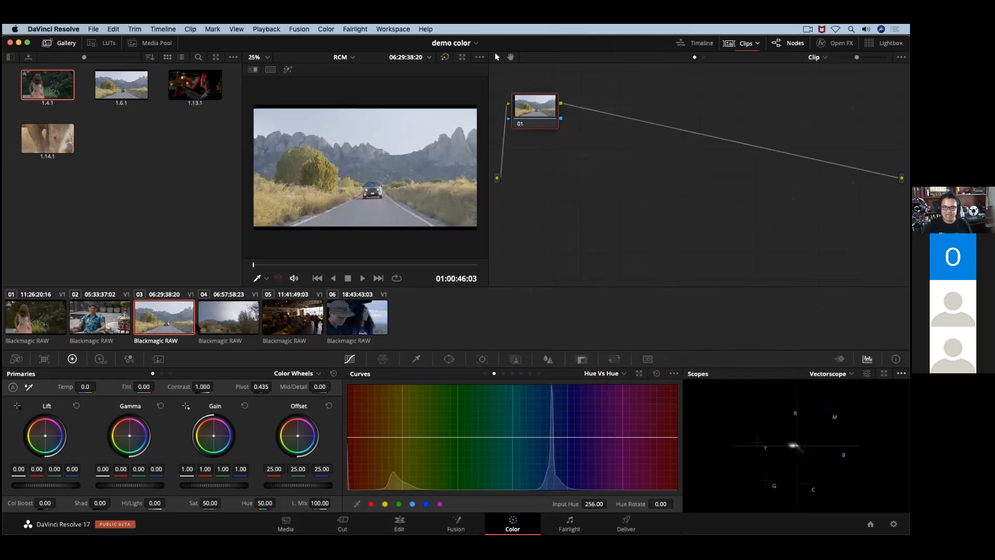
# Review the settings for creating a smart filter, cancel without creating one, and show all clips in the timeline
pyautogui.click(758, 43)
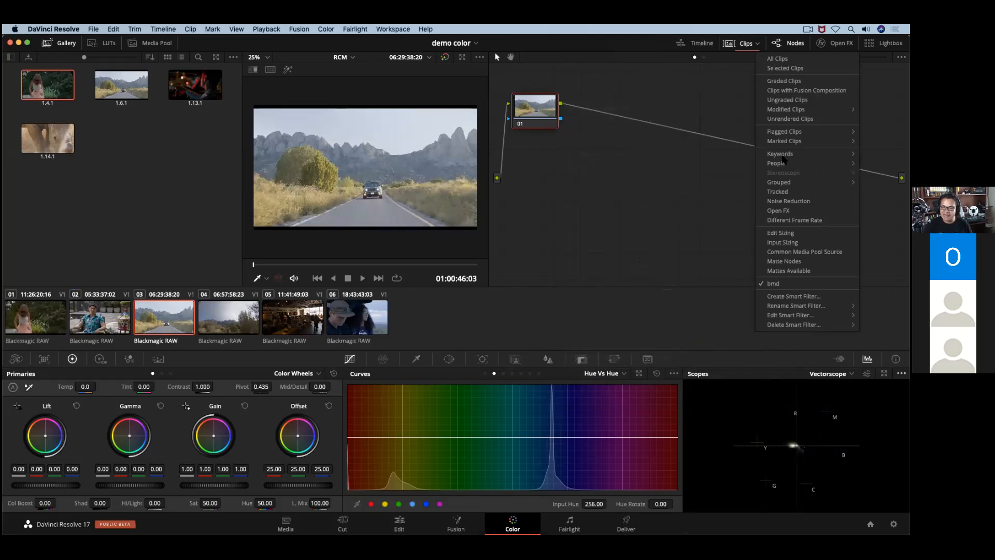
pyautogui.click(793, 296)
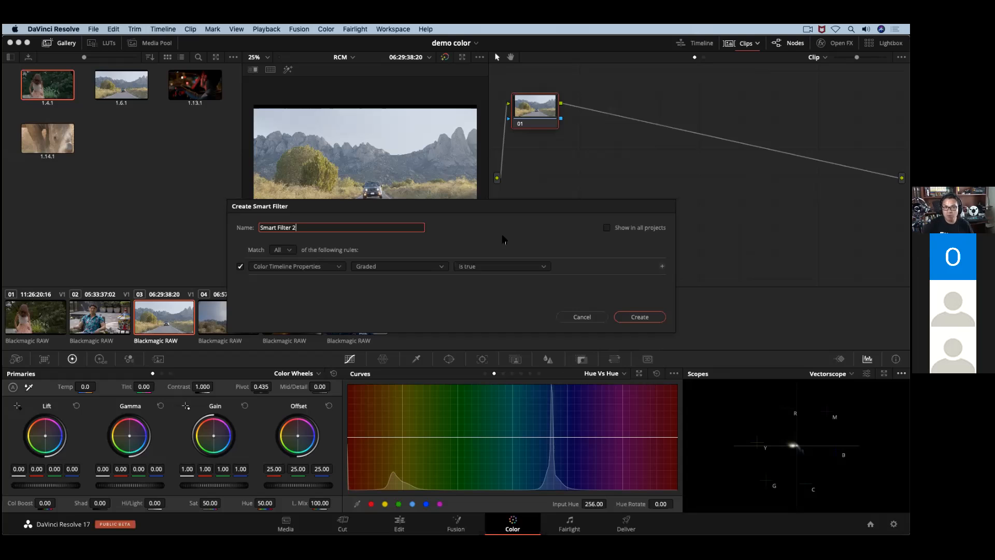
pyautogui.click(602, 320)
pyautogui.click(758, 44)
pyautogui.click(766, 59)
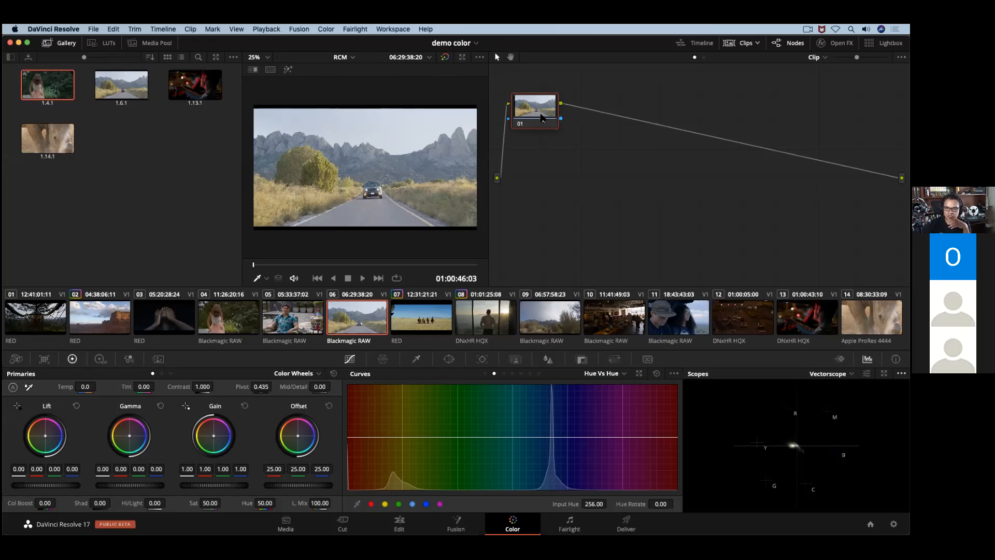
# Select clip 05 and draw a closed curve window around the man's forearm and hand
pyautogui.moveTo(542, 118); pyautogui.dragTo(548, 130)
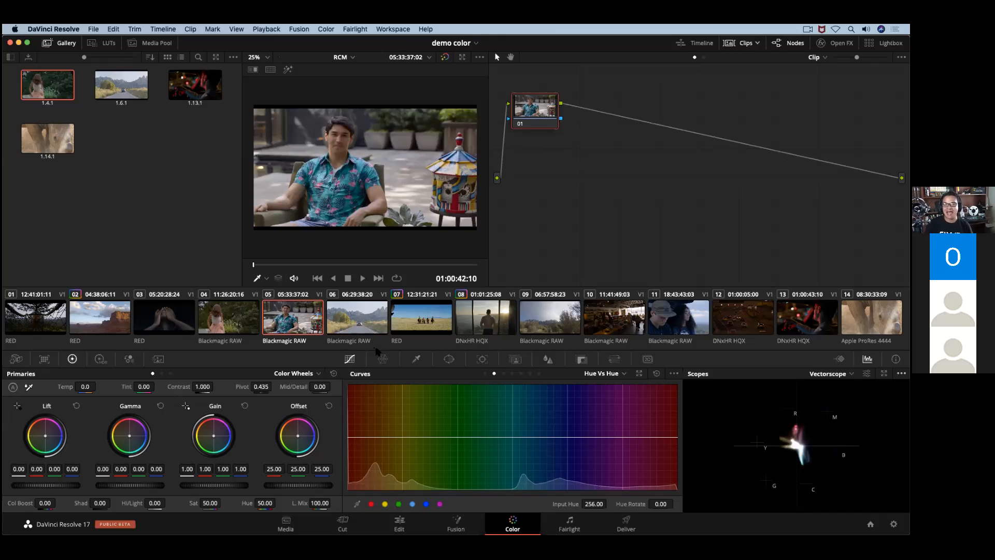
pyautogui.scroll(2, 423, 185)
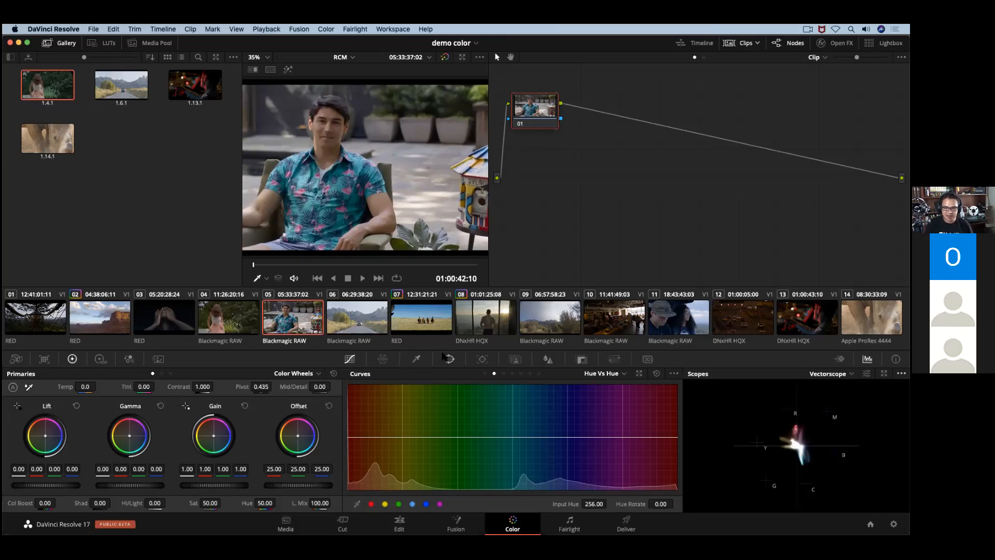
pyautogui.click(447, 358)
pyautogui.click(364, 485)
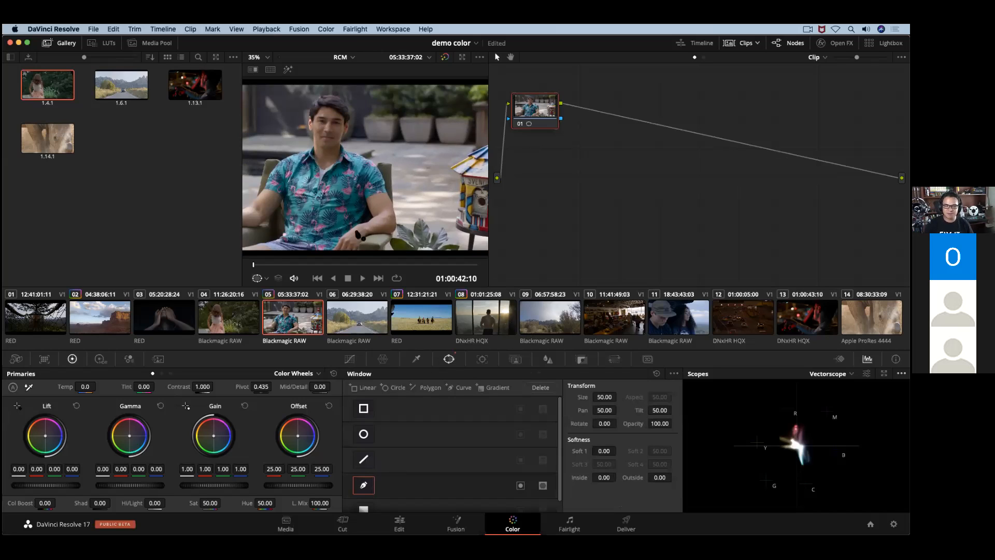
pyautogui.scroll(1, 361, 192)
pyautogui.click(387, 191)
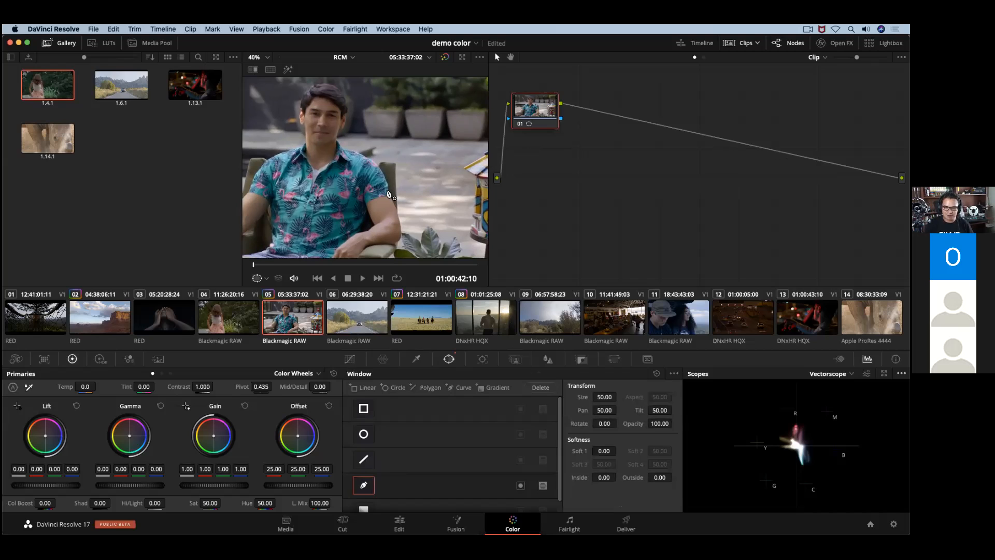
pyautogui.click(396, 212)
pyautogui.click(400, 228)
pyautogui.click(398, 243)
pyautogui.click(380, 244)
pyautogui.scroll(-1, 364, 248)
pyautogui.click(359, 246)
pyautogui.click(350, 253)
pyautogui.click(337, 251)
pyautogui.click(335, 244)
pyautogui.click(342, 235)
pyautogui.click(355, 226)
pyautogui.click(366, 220)
pyautogui.click(369, 207)
pyautogui.click(365, 196)
pyautogui.click(384, 188)
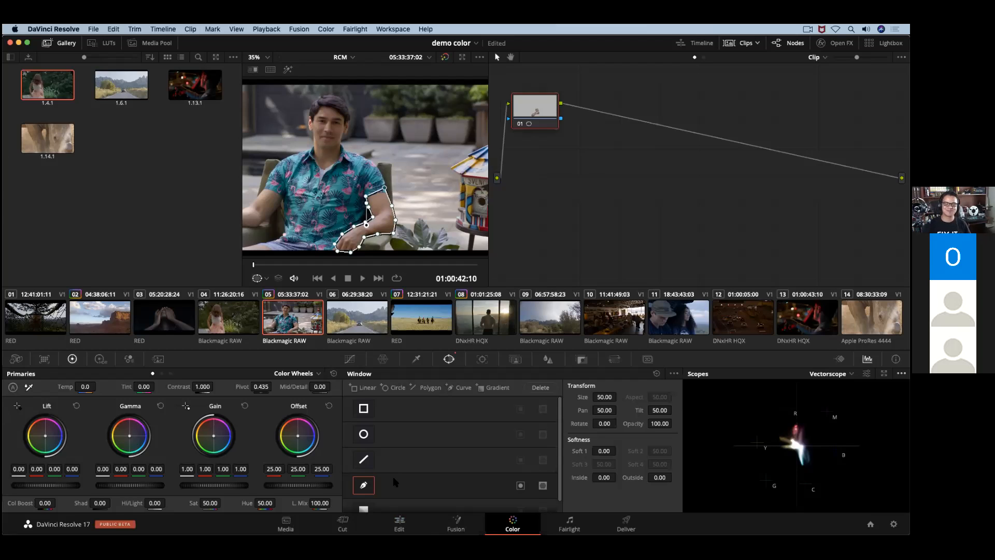
pyautogui.scroll(-1, 405, 172)
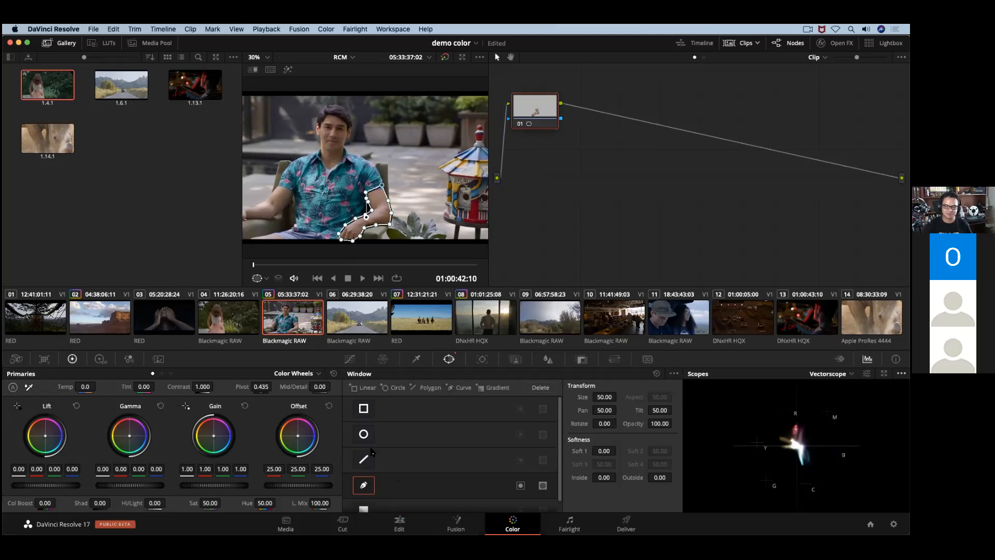
# Reset the grade of node 01 to remove the curve window from clip 05
pyautogui.rightClick(539, 117)
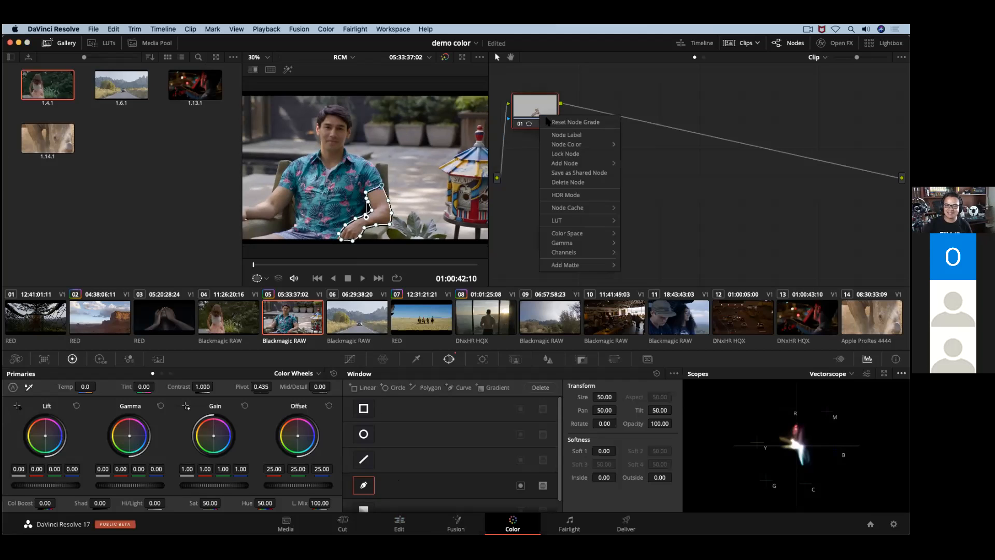
pyautogui.click(557, 123)
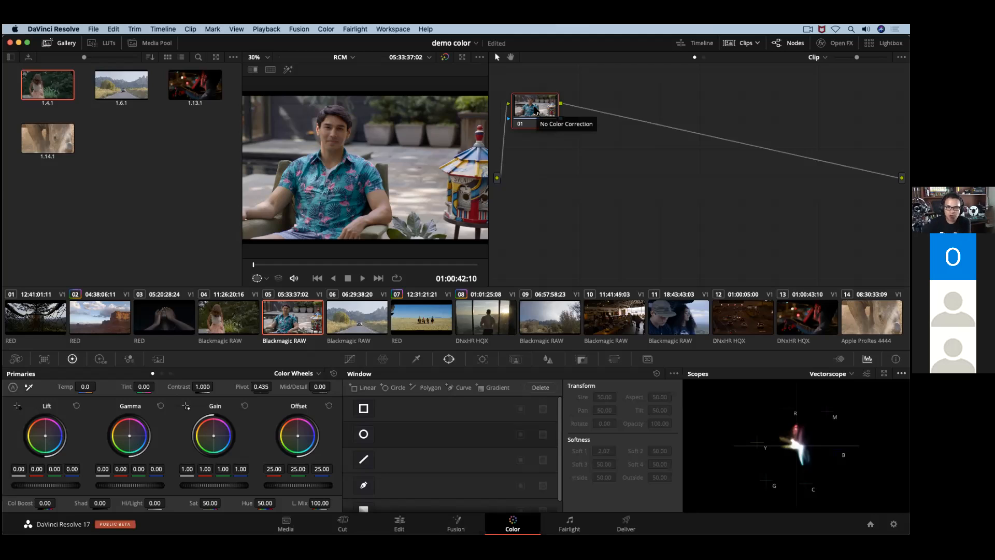
# Reset the UI layout, with the mini timeline hidden and the scopes shown in place of the keyframes
pyautogui.click(393, 29)
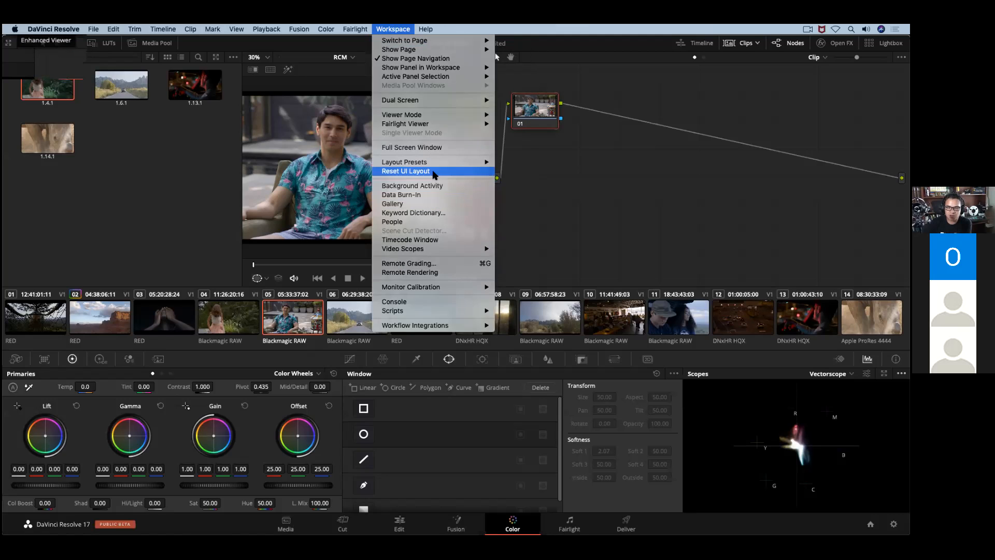
pyautogui.click(405, 171)
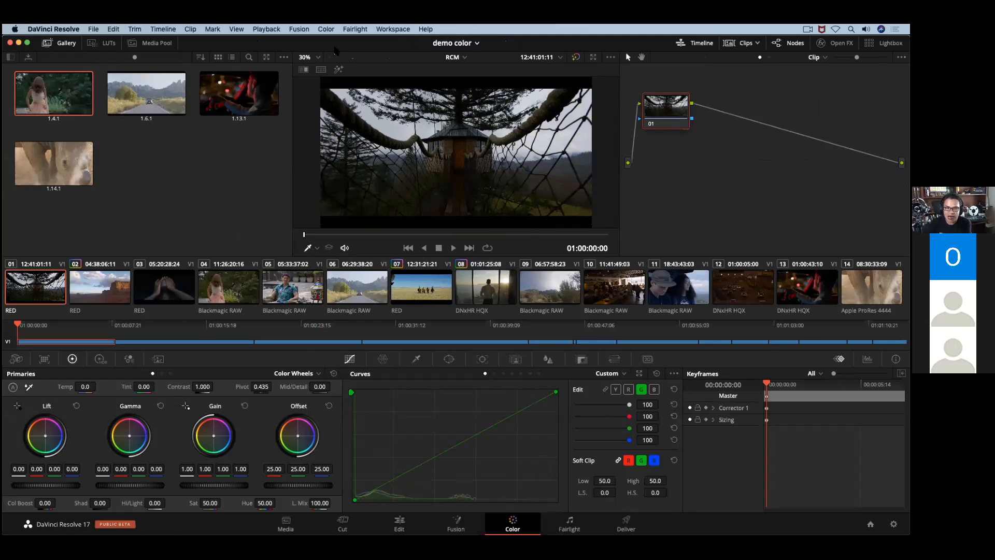
pyautogui.click(692, 46)
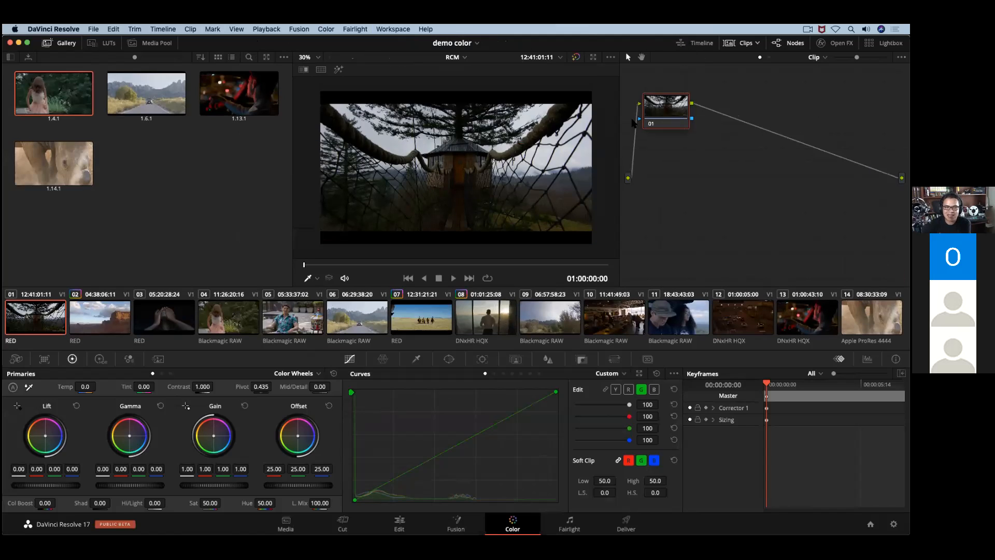
pyautogui.click(867, 358)
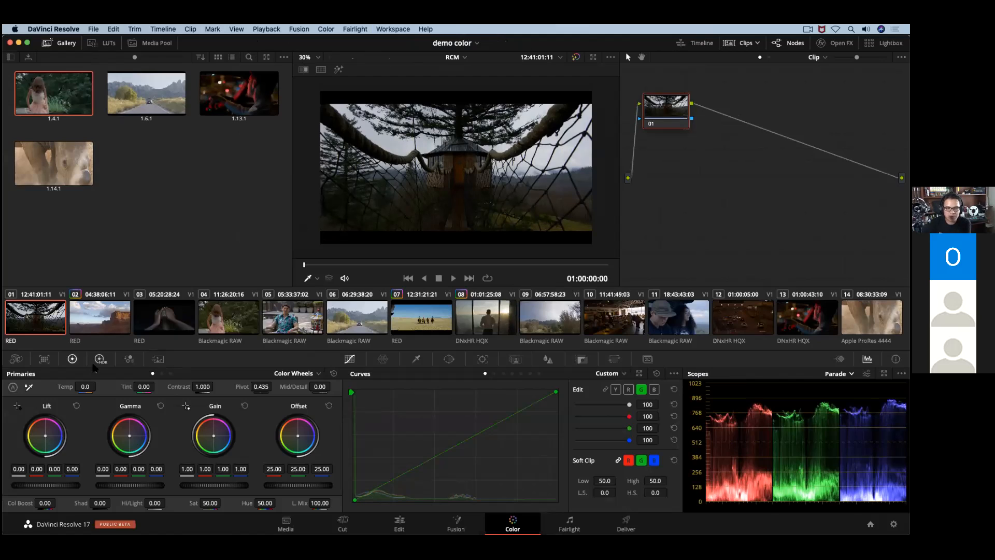
# Examine the High Dynamic Range zone wheels from Black through Specular, comparing the palette with the primaries color wheels
pyautogui.click(96, 362)
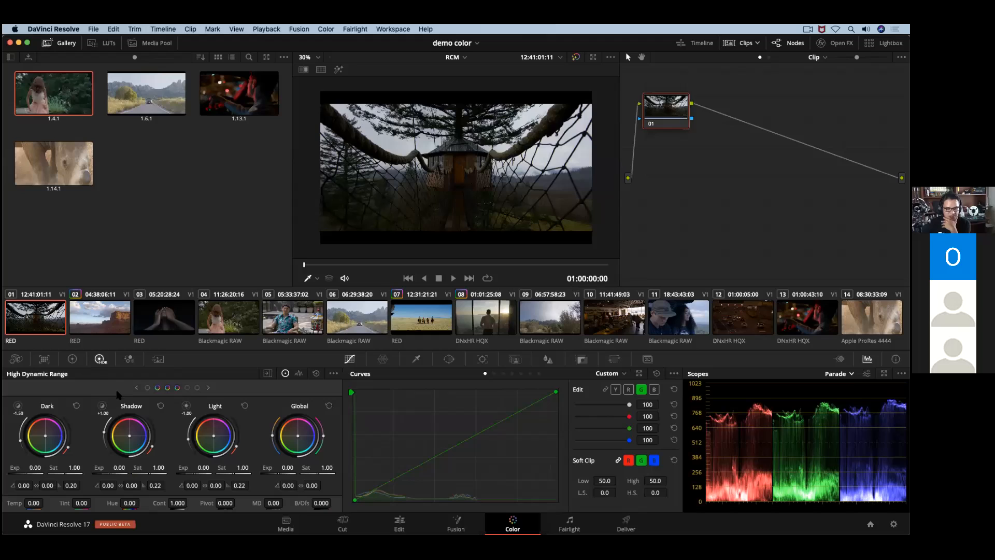
pyautogui.click(137, 387)
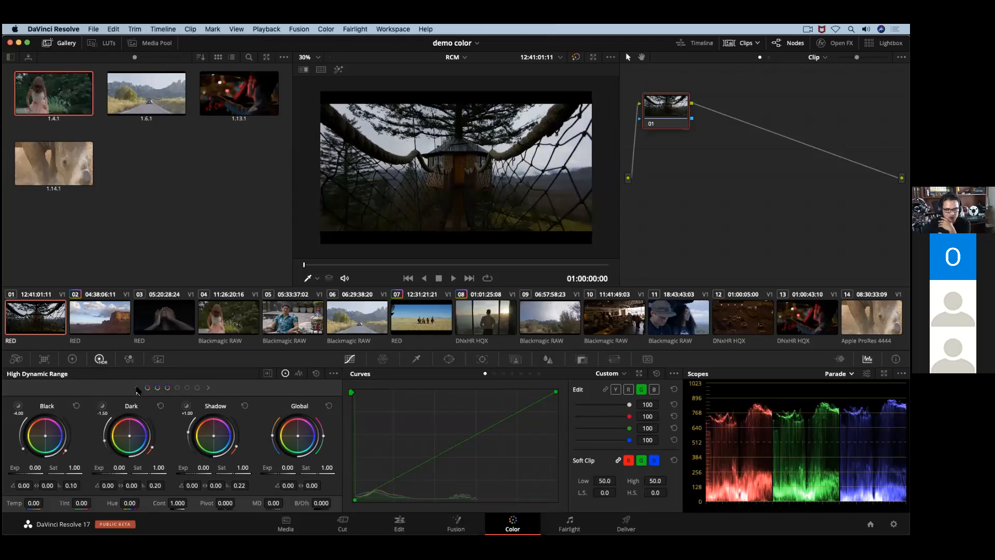
pyautogui.click(209, 387)
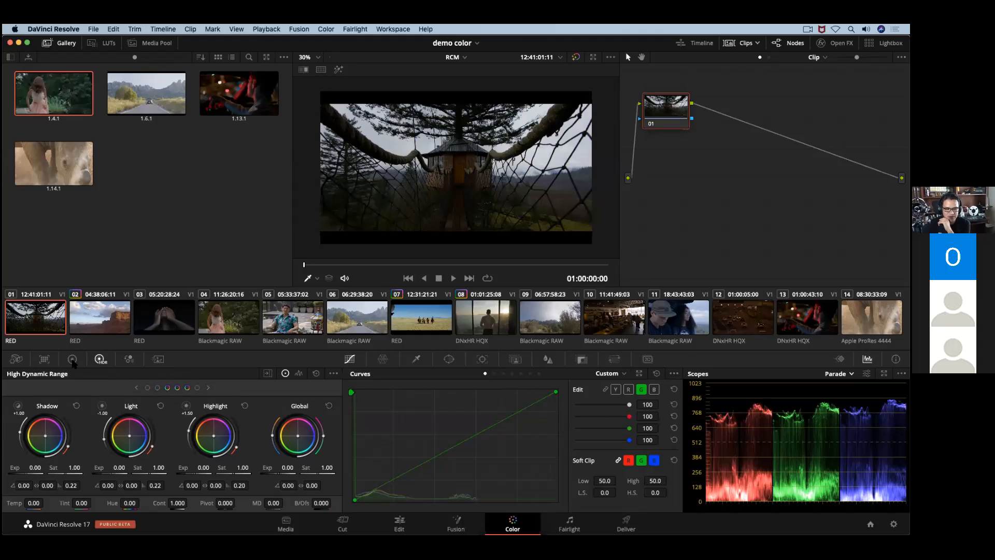
pyautogui.click(72, 359)
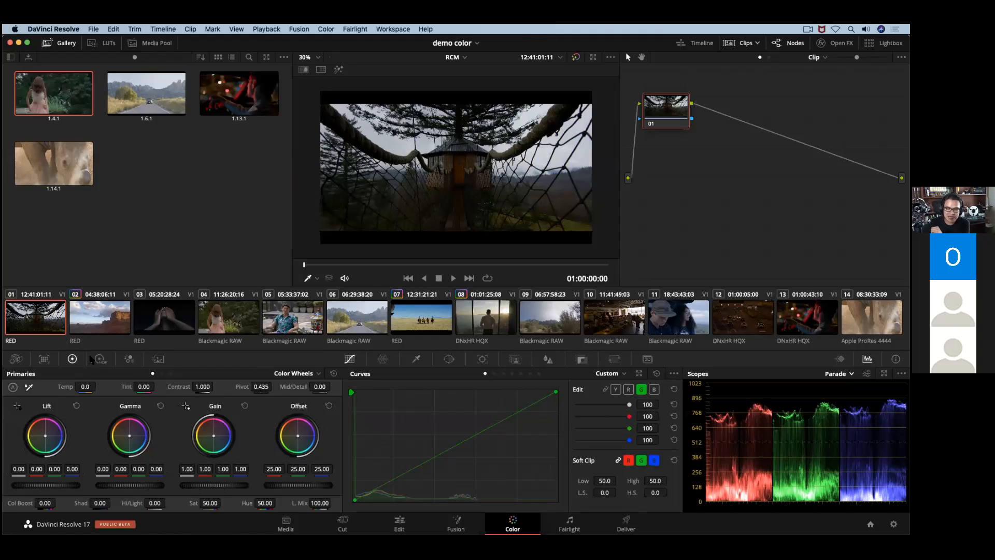
pyautogui.click(99, 359)
pyautogui.click(138, 388)
pyautogui.click(137, 388)
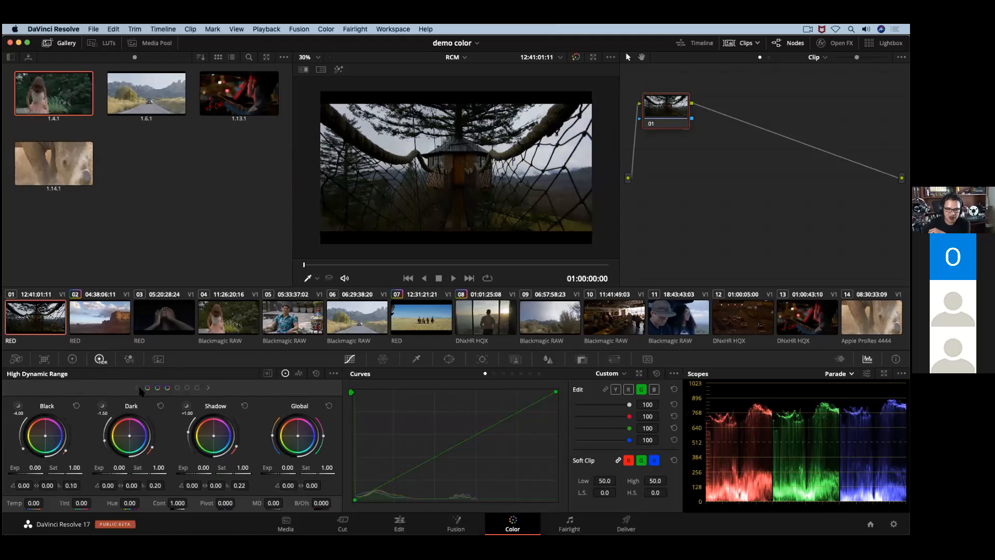
pyautogui.click(209, 389)
pyautogui.click(209, 389)
pyautogui.click(209, 389)
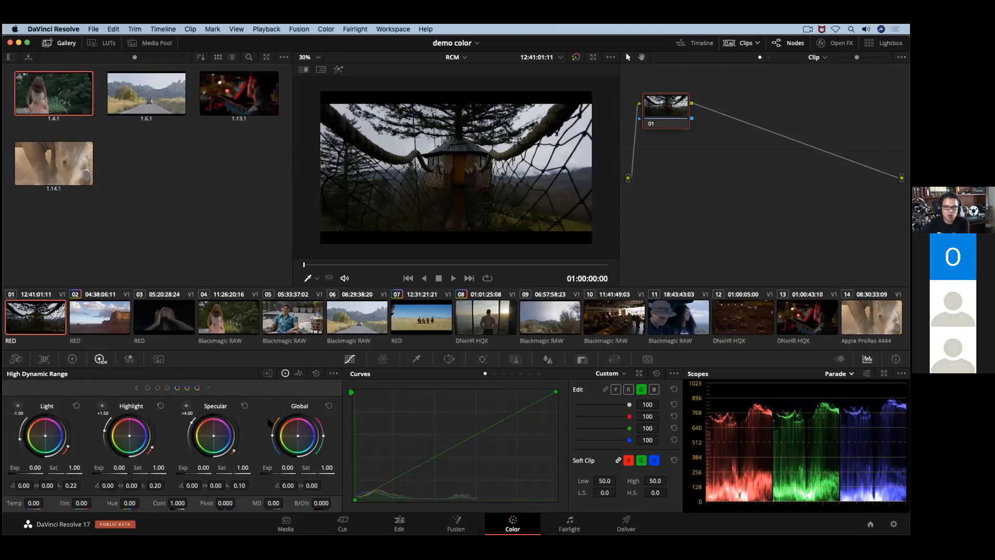
# Review the HDR Black, Dark and Shadow wheels again and compare their controls with the primaries before returning to them
pyautogui.click(136, 388)
pyautogui.click(136, 389)
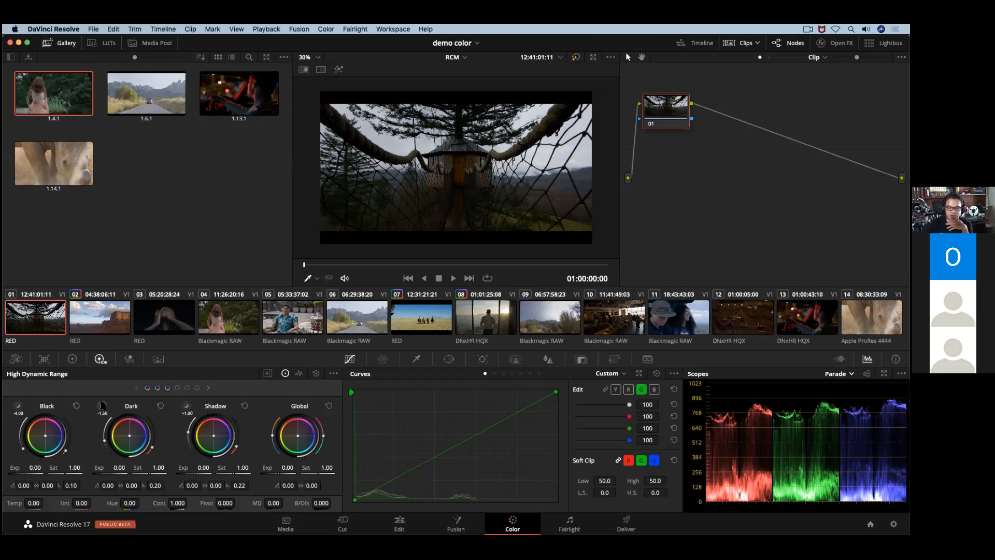
pyautogui.click(208, 387)
pyautogui.click(208, 387)
pyautogui.click(137, 387)
pyautogui.click(137, 387)
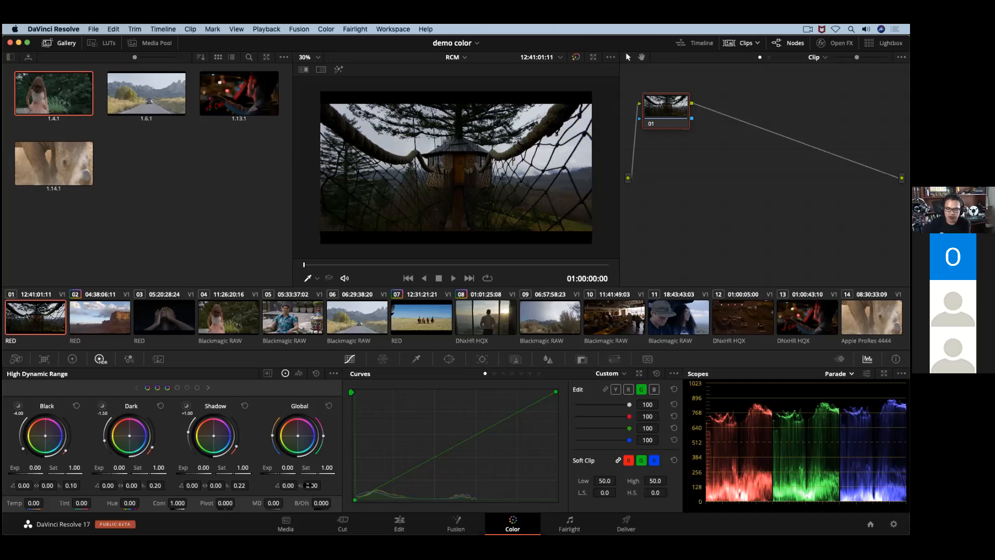
pyautogui.click(72, 358)
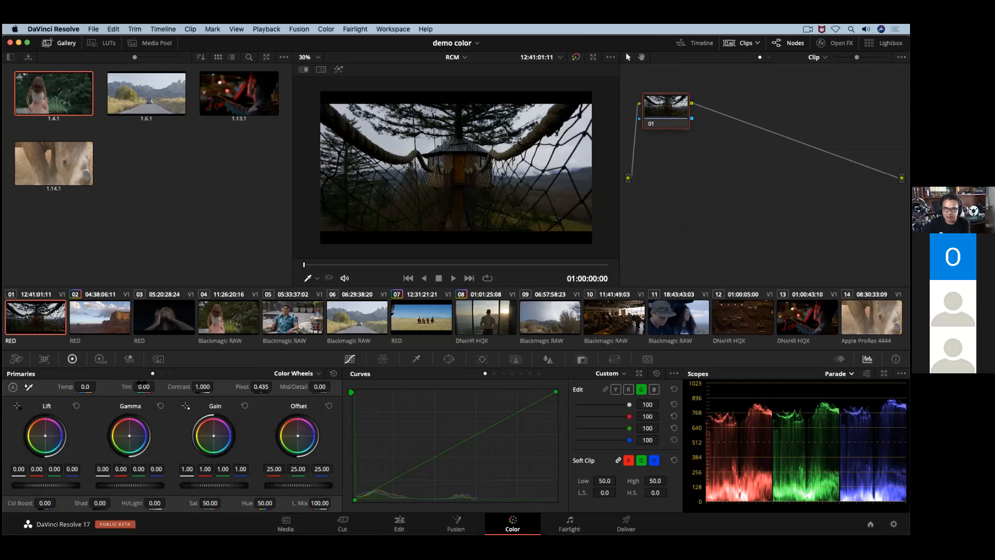
pyautogui.click(96, 360)
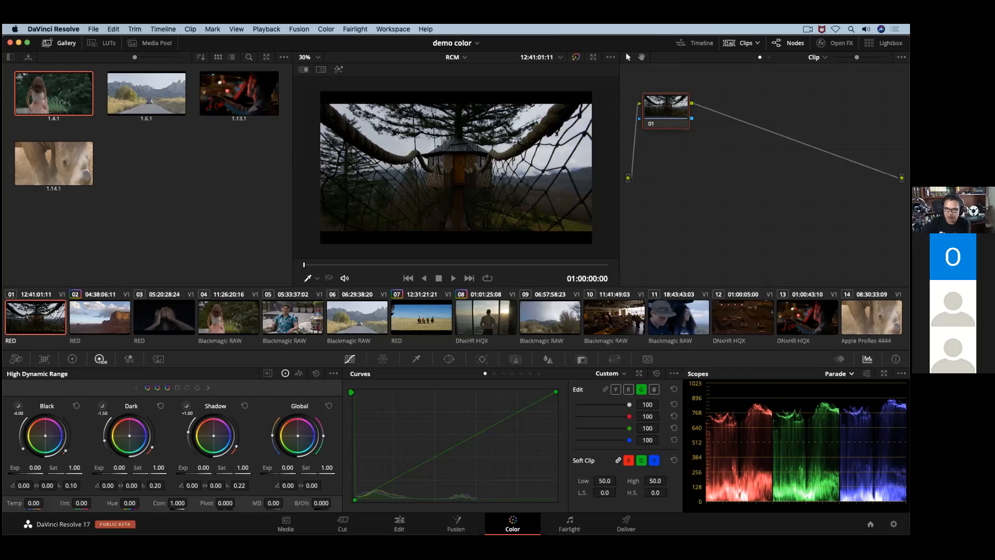
# Select clip 11, search all Open FX for "chrom" to locate Chromatic Adaptation, and close the effects library without applying it
pyautogui.click(650, 327)
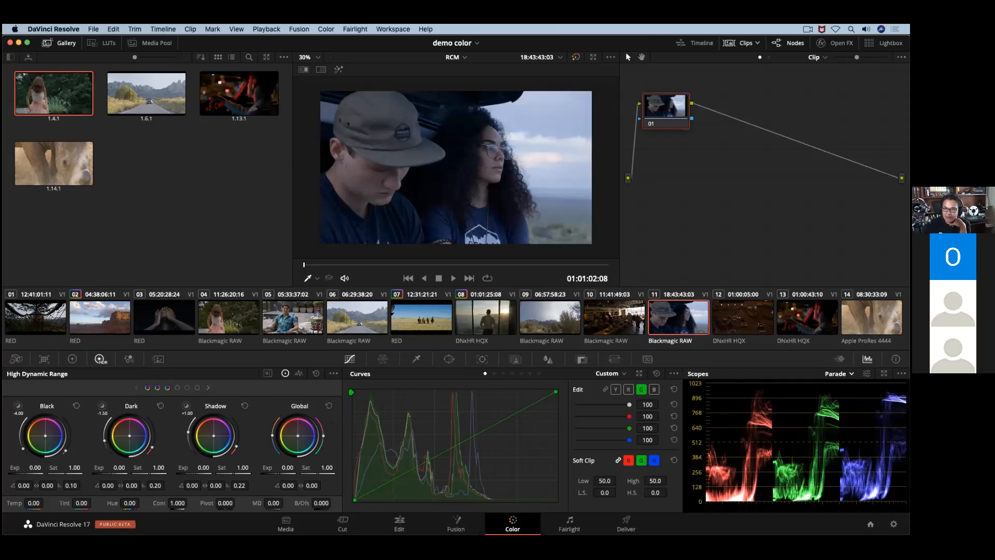
pyautogui.click(834, 43)
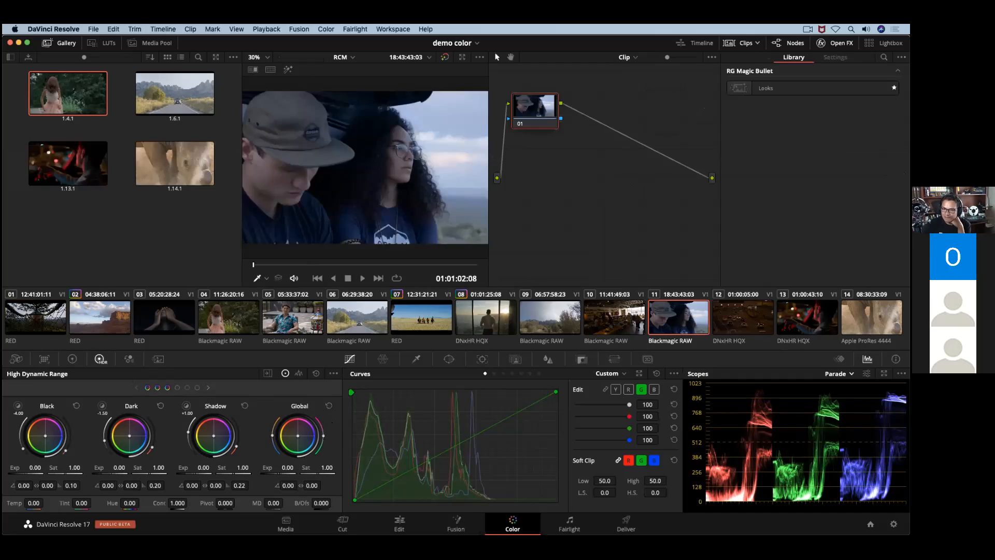
pyautogui.click(884, 57)
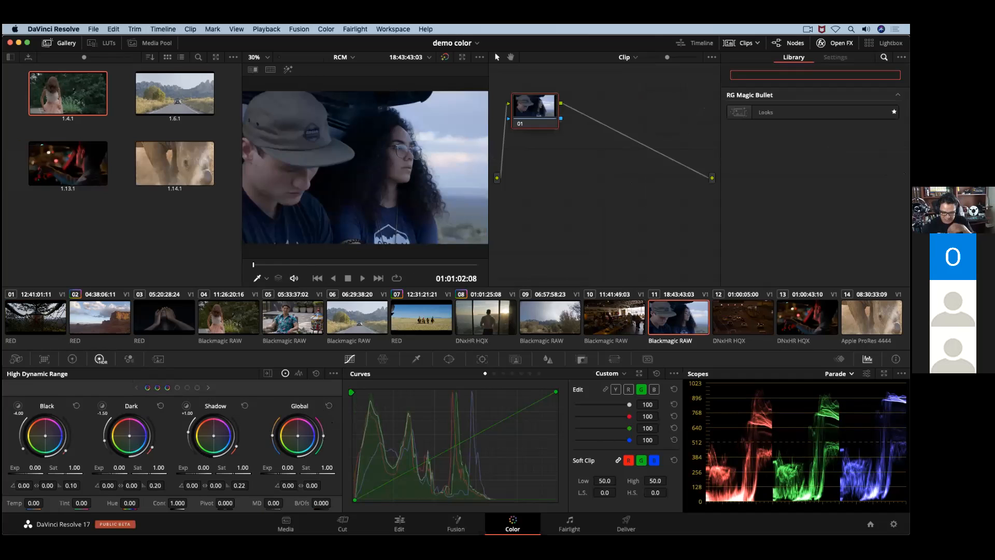
pyautogui.write('ch')
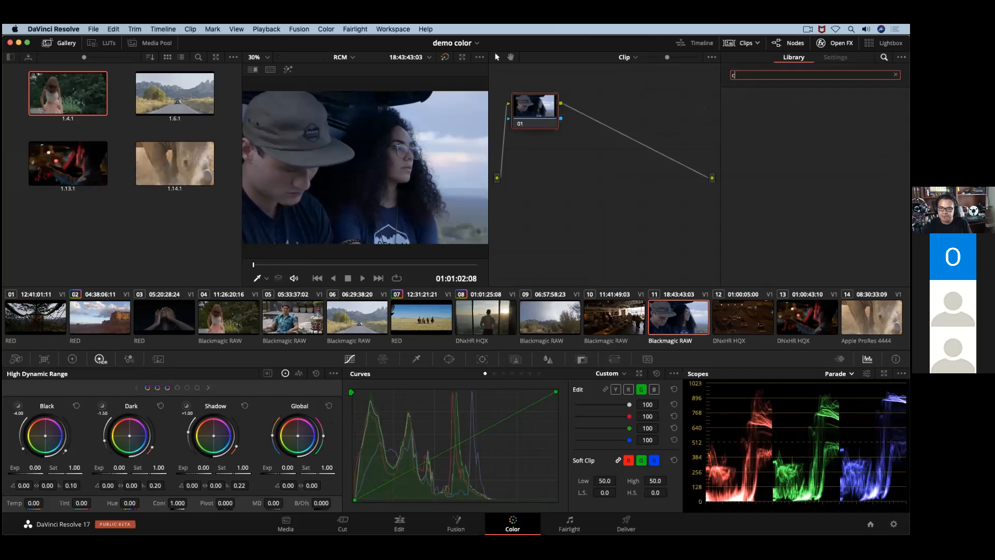
pyautogui.press('BackSpace')
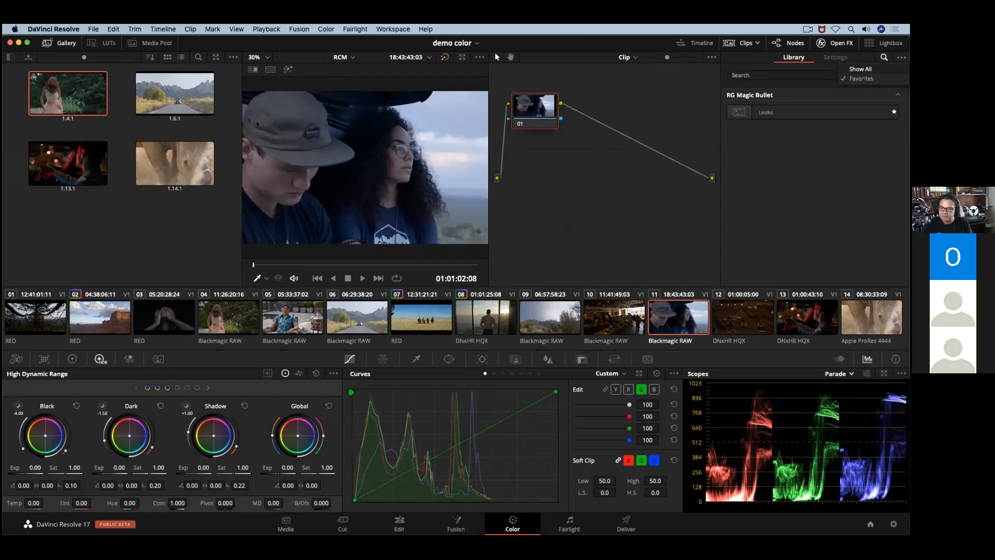
pyautogui.write('chro')
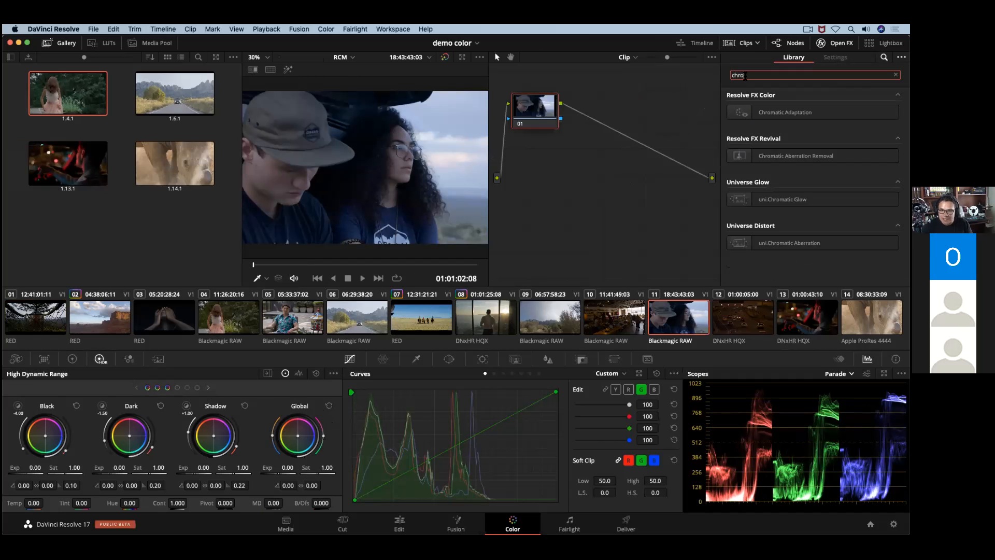
pyautogui.write('m')
pyautogui.click(763, 118)
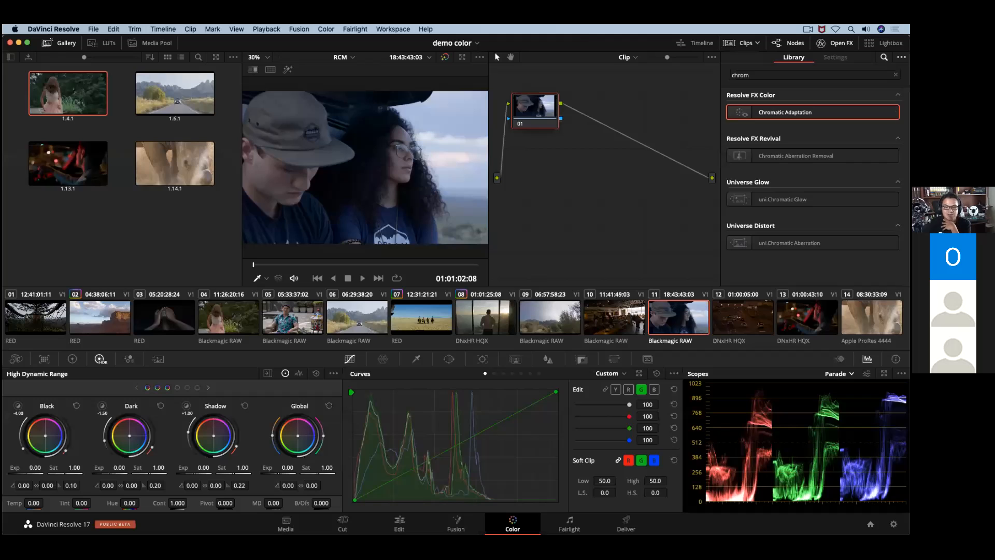
pyautogui.click(820, 43)
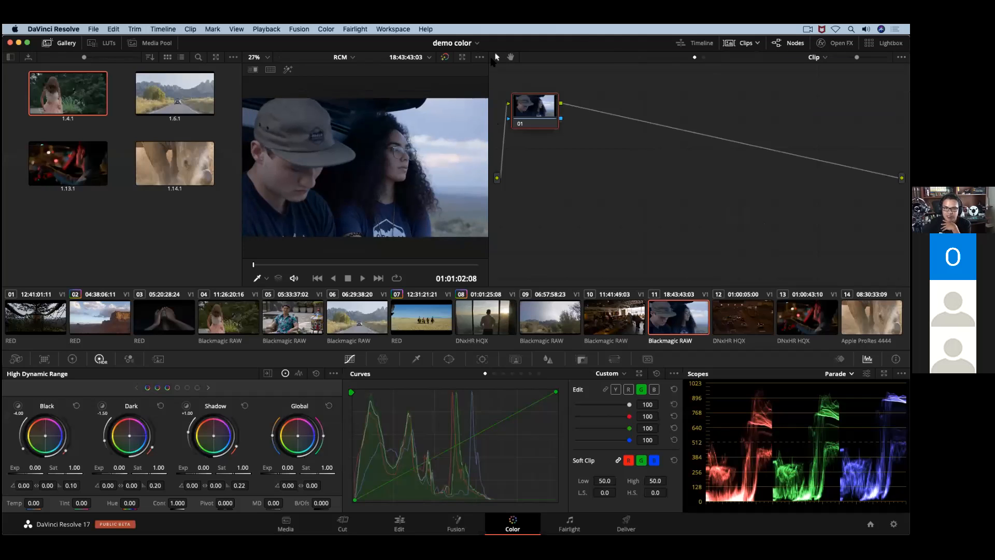
# Widen the viewer and warm clip 11 with the HDR Global wheel's temperature and tint, to about 1042.2 and -4.47, checking the primaries
pyautogui.moveTo(488, 61); pyautogui.dragTo(533, 61)
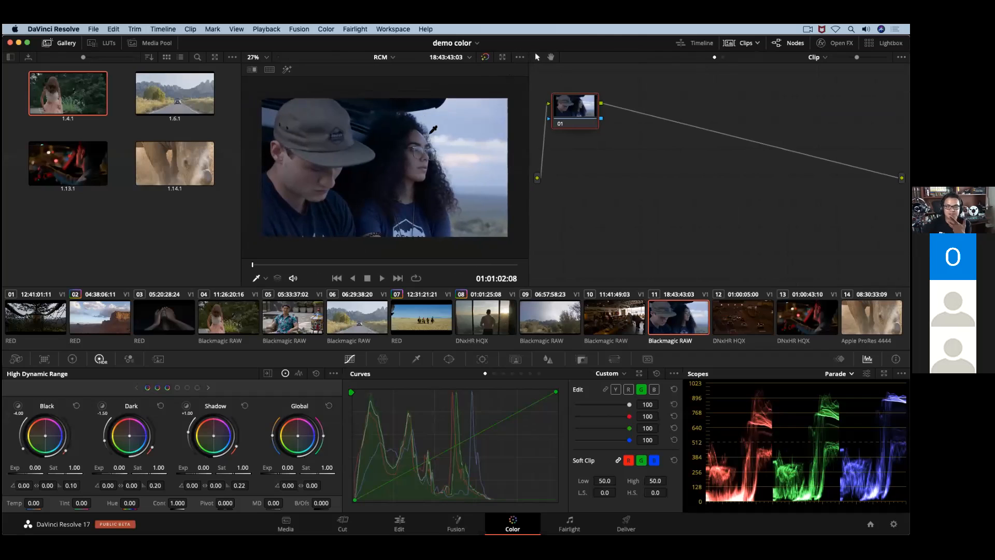
pyautogui.scroll(2, 433, 128)
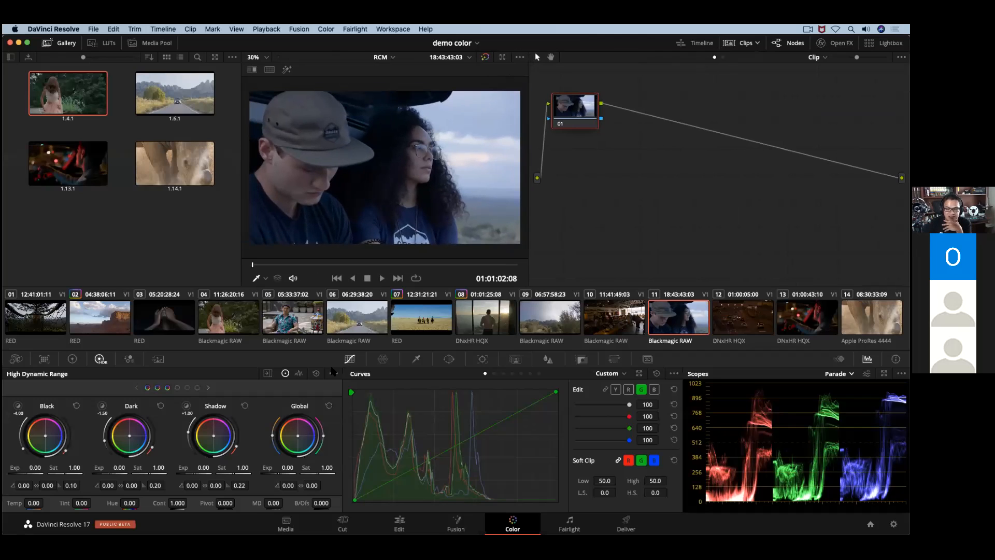
pyautogui.moveTo(272, 438)
pyautogui.mouseDown()
pyautogui.moveTo(322, 439)
pyautogui.moveTo(275, 429)
pyautogui.moveTo(325, 439)
pyautogui.moveTo(273, 432)
pyautogui.mouseUp()
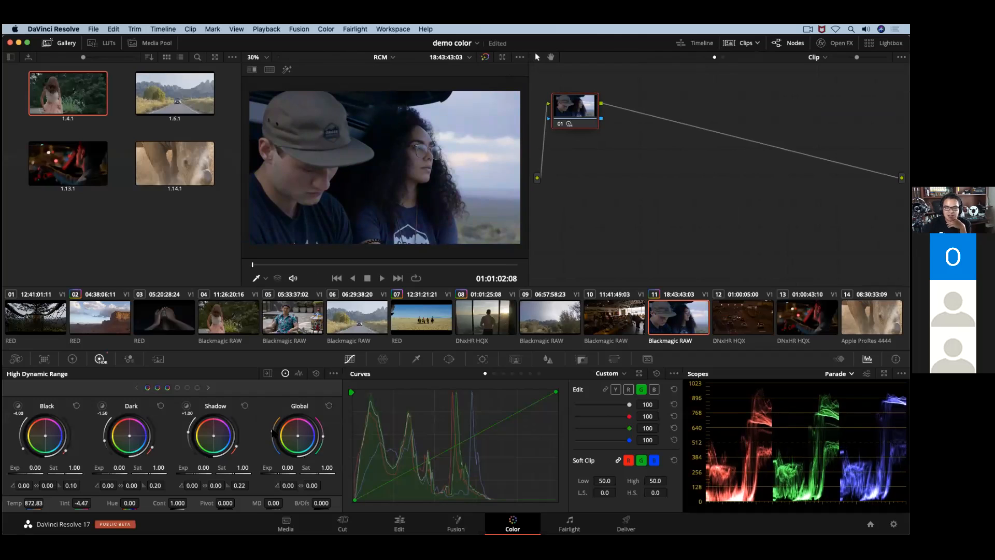
pyautogui.click(72, 359)
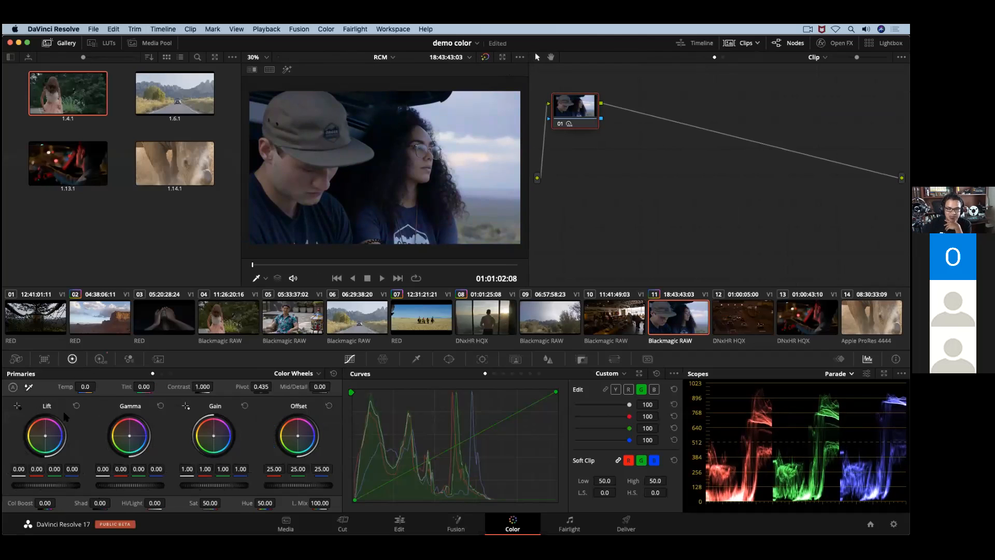
pyautogui.click(101, 359)
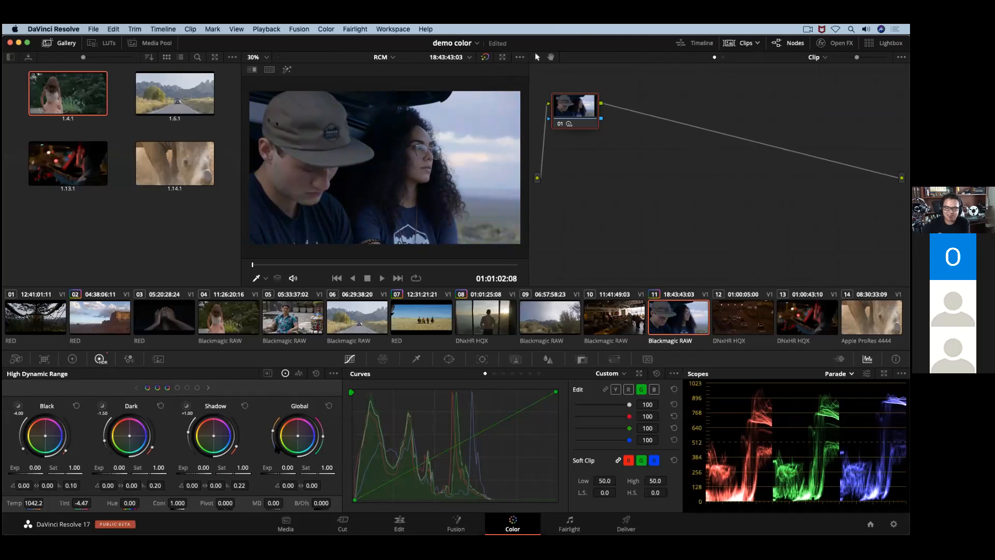
# Warm clip 11 by setting the HDR Global temperature to 1225.0 and stepping the tint up to 6.61
pyautogui.moveTo(273, 426); pyautogui.dragTo(271, 430)
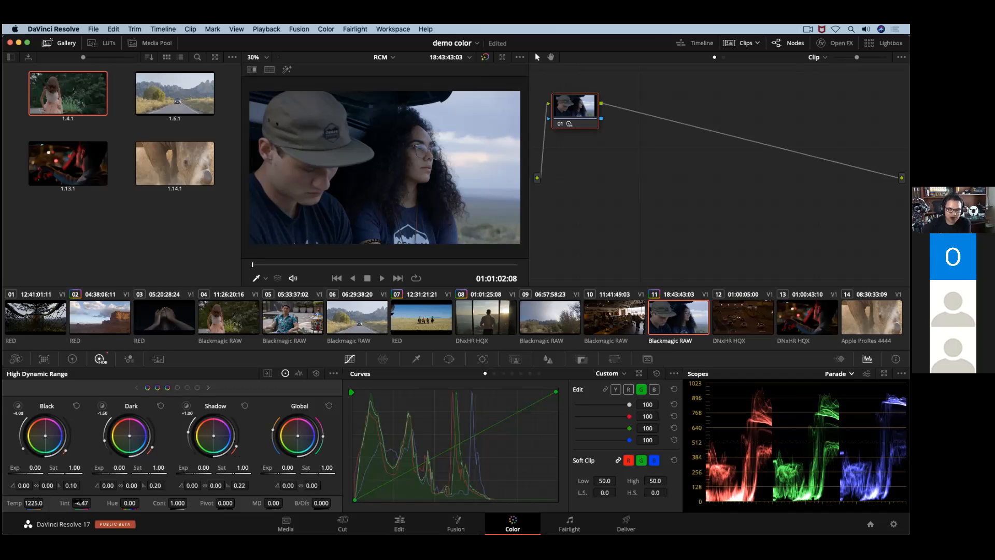
pyautogui.doubleClick(82, 502)
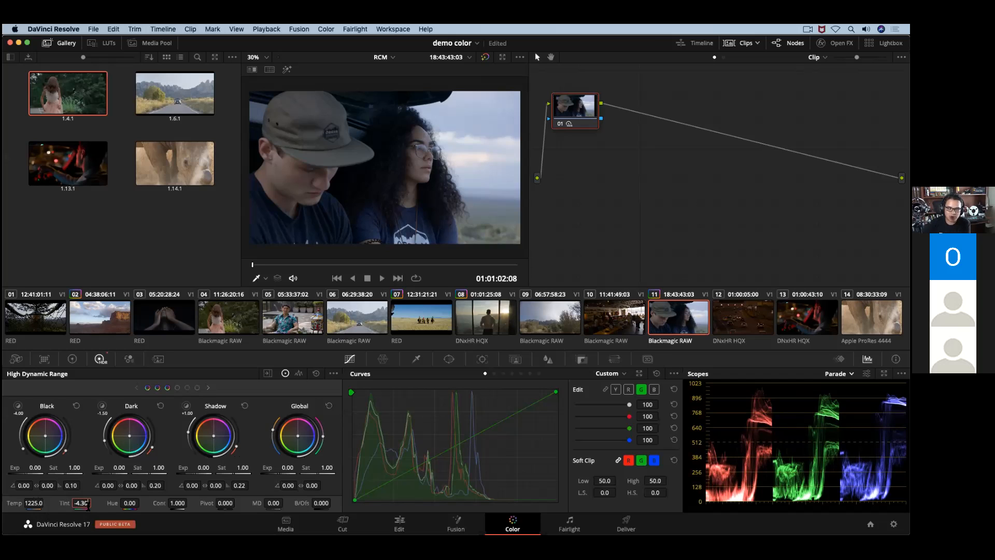
pyautogui.press('Up')
pyautogui.press('Up')
pyautogui.press('Up')
pyautogui.press('Up')
pyautogui.press('Up')
pyautogui.press('Up')
pyautogui.press('Up')
pyautogui.press('Up')
pyautogui.press('Up')
pyautogui.press('Up')
pyautogui.press('Up')
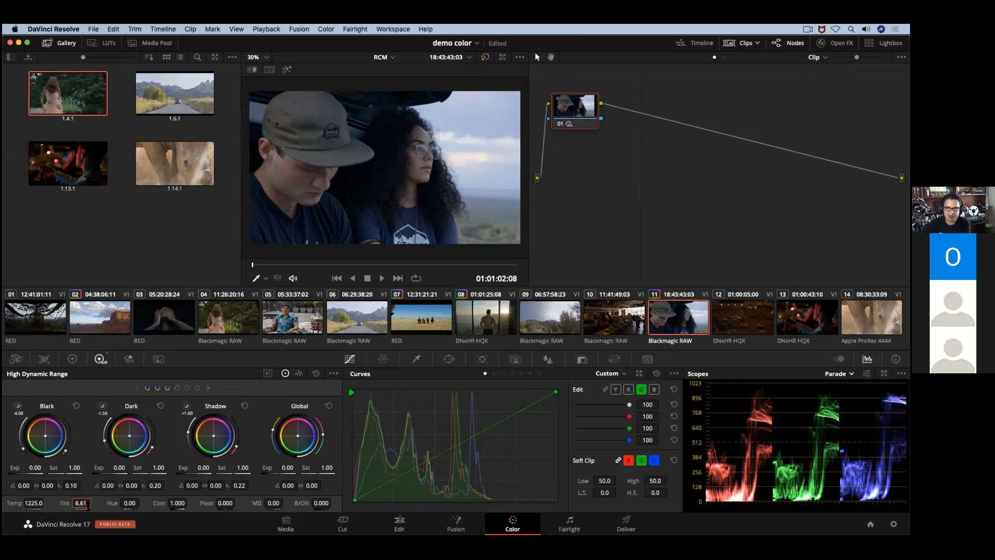
# Try other Global tint values, stepping down to 3.61 and entering 6.71
pyautogui.press('Down')
pyautogui.press('Down')
pyautogui.press('Down')
pyautogui.press('Down')
pyautogui.press('Down')
pyautogui.press('Down')
pyautogui.press('Up')
pyautogui.press('Up')
pyautogui.press('Up')
pyautogui.press('Up')
pyautogui.press('Down')
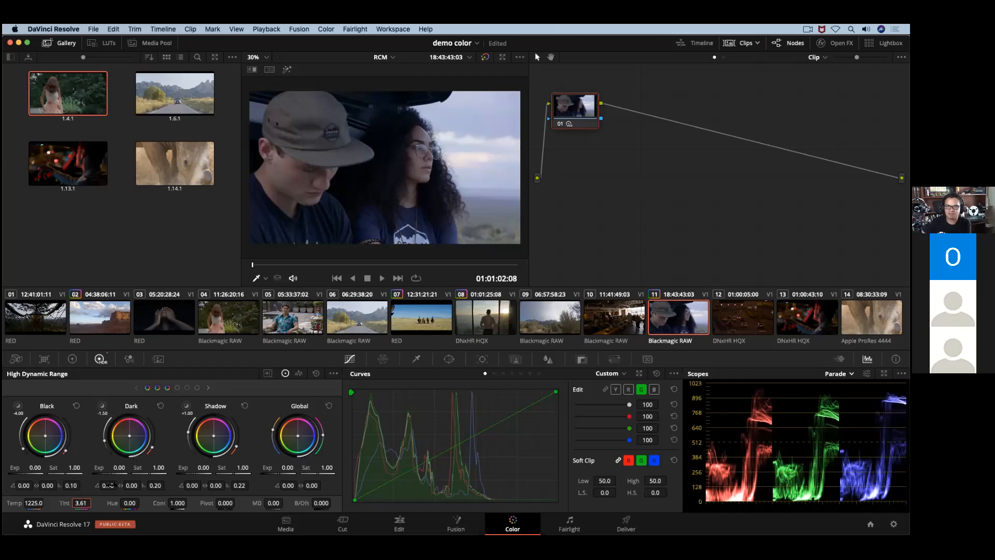
pyautogui.press('BackSpace')
pyautogui.write('6')
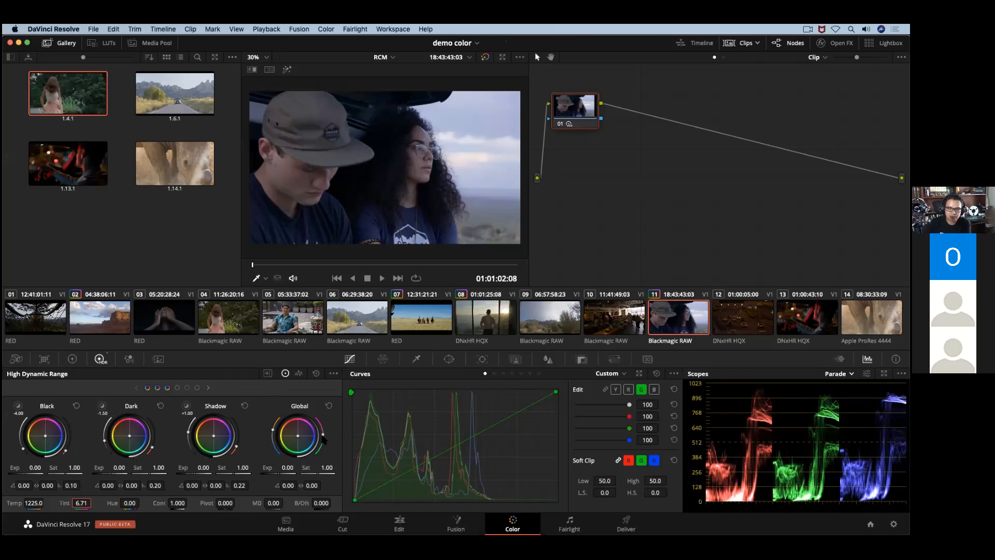
# Set the Global tint to -4.80 directly on the wheel and compare the palette with the primaries
pyautogui.moveTo(322, 435); pyautogui.dragTo(321, 436)
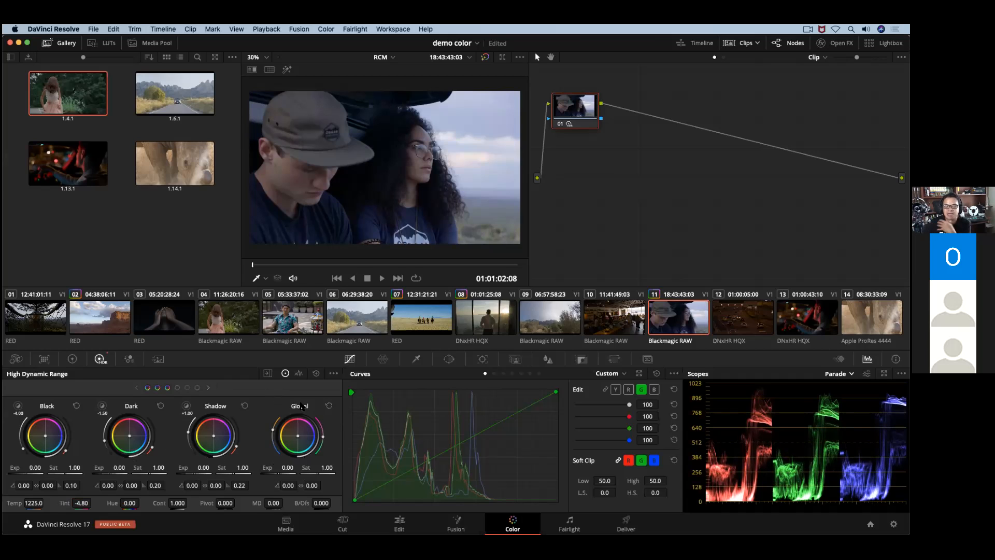
pyautogui.click(72, 359)
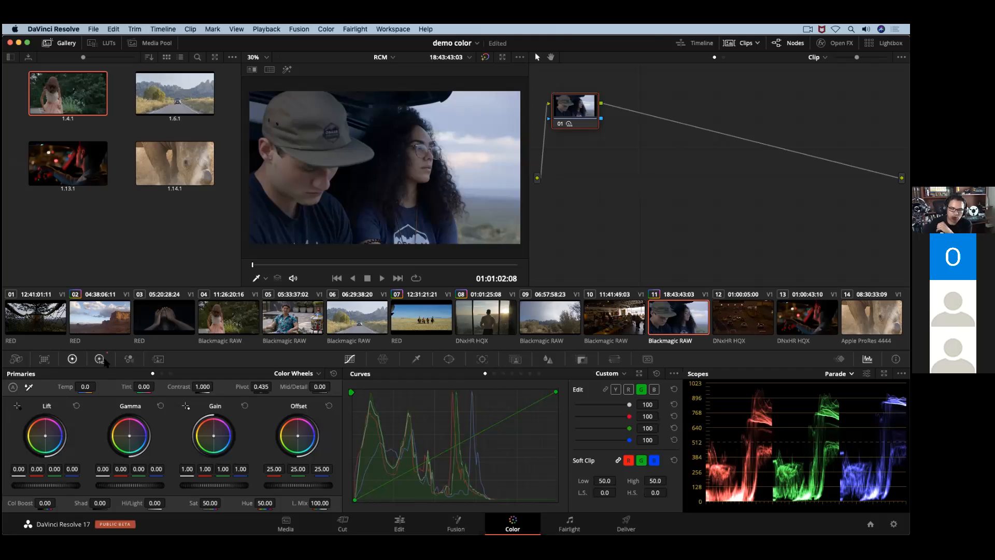
pyautogui.click(100, 358)
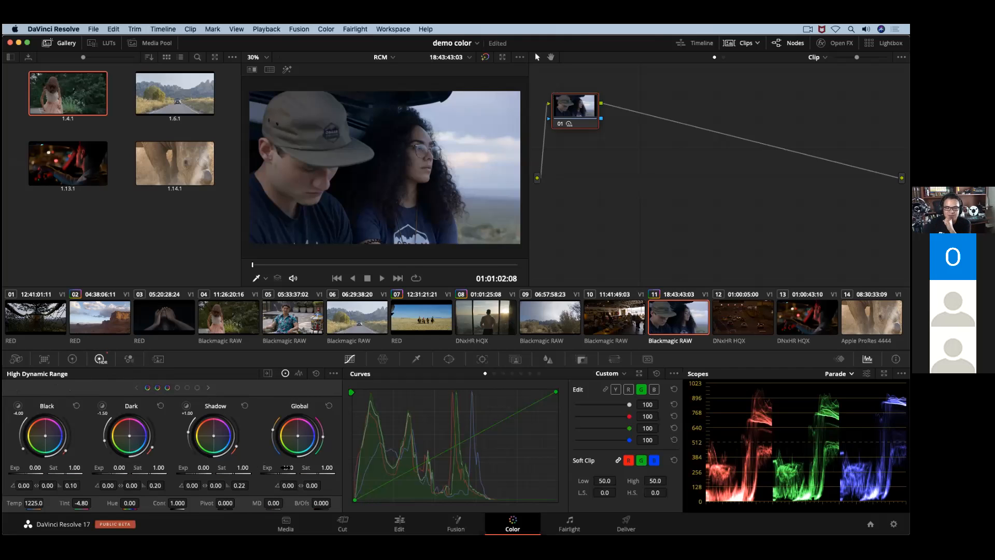
# Switch the scope to Waveform and show only the Y channel, without colorizing
pyautogui.click(838, 373)
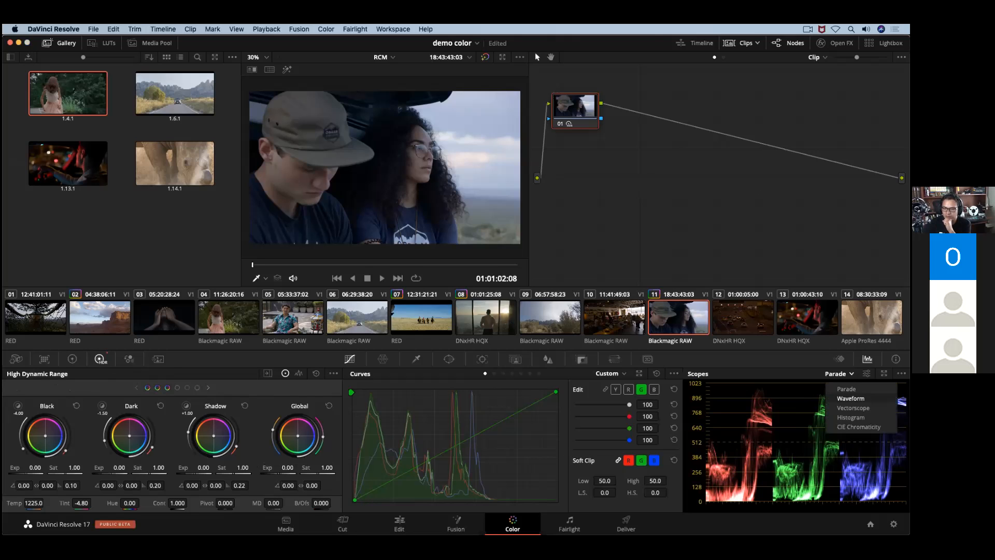
pyautogui.click(849, 398)
pyautogui.click(867, 373)
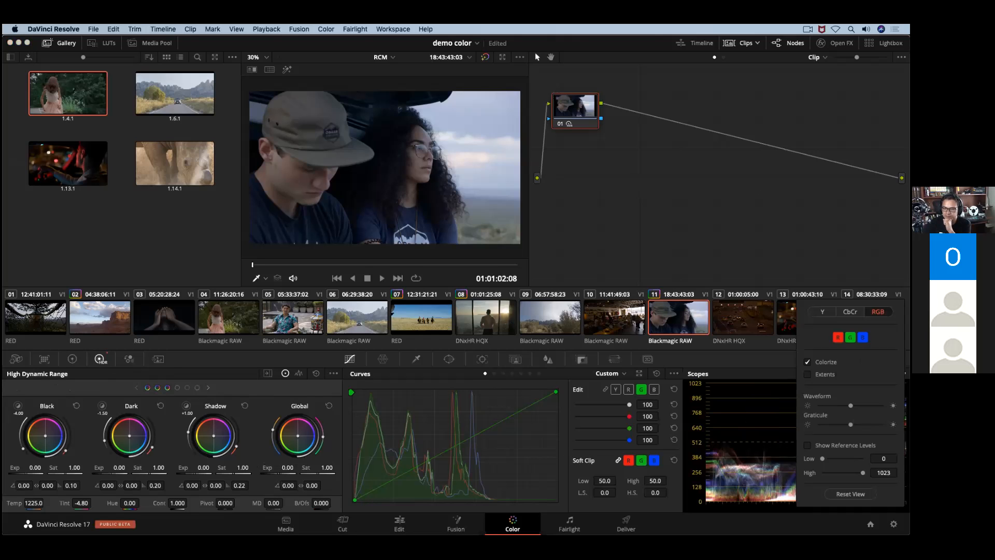
pyautogui.click(822, 311)
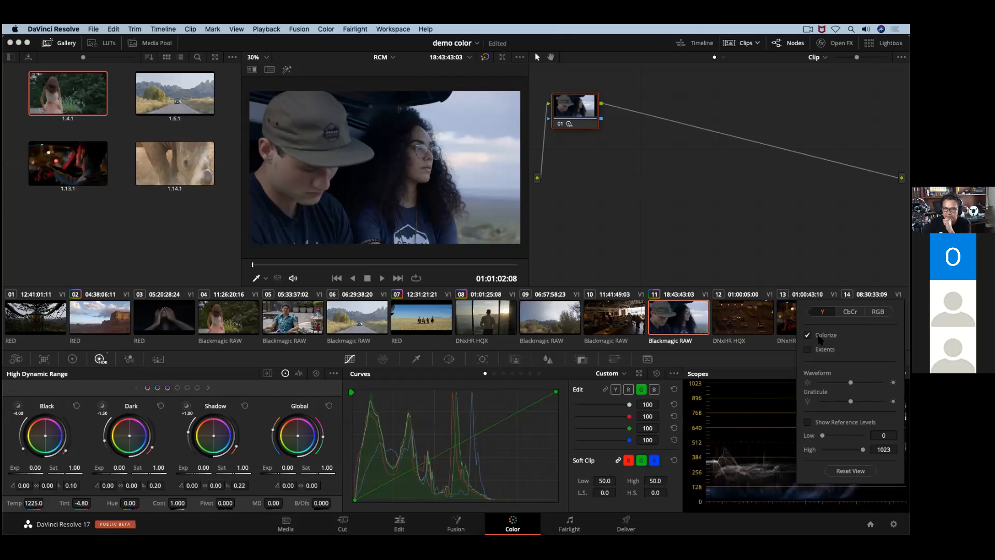
pyautogui.click(755, 269)
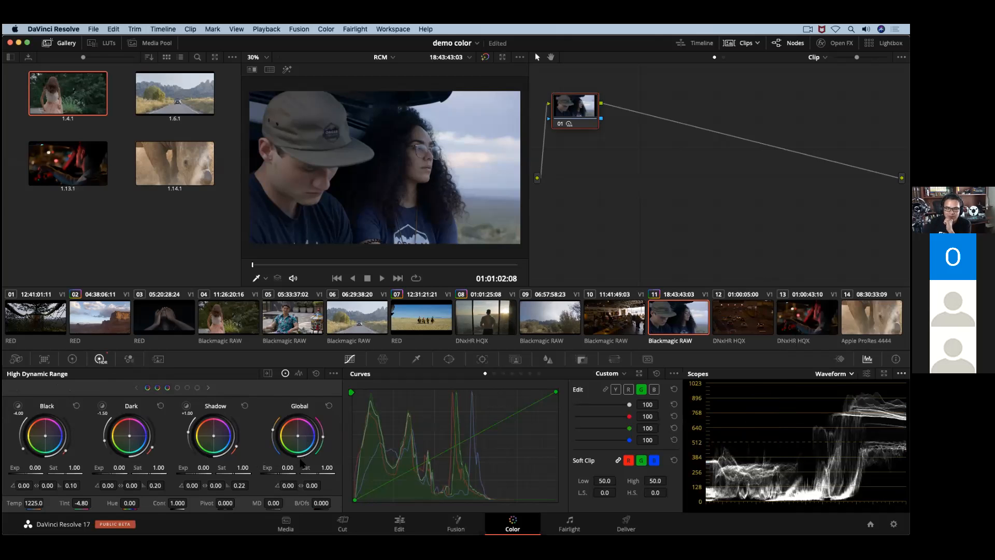
# Try raising the HDR Global exposure, return it to 0.00, and set it to -0.11
pyautogui.moveTo(285, 467); pyautogui.dragTo(323, 467)
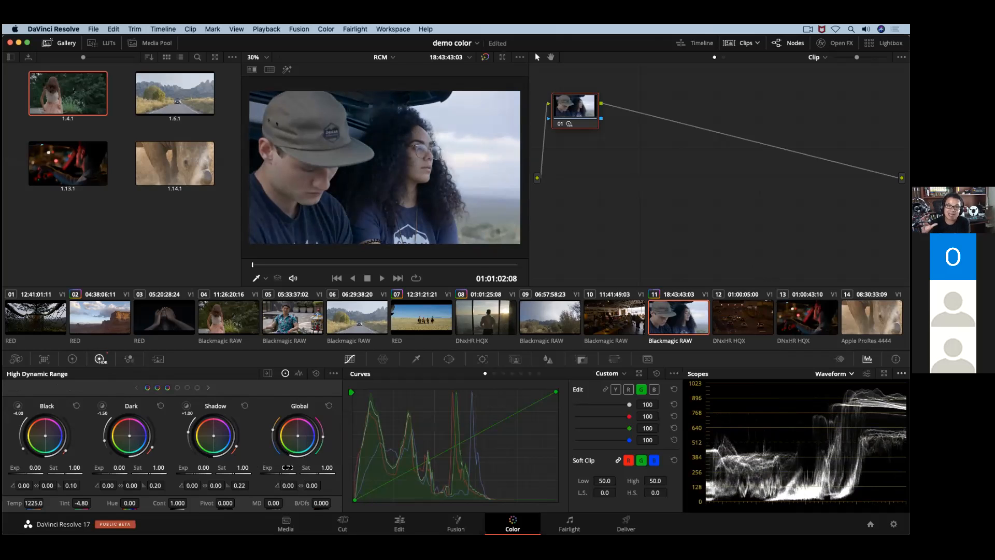
pyautogui.moveTo(287, 467)
pyautogui.mouseDown()
pyautogui.moveTo(254, 467)
pyautogui.moveTo(299, 467)
pyautogui.moveTo(271, 467)
pyautogui.mouseUp()
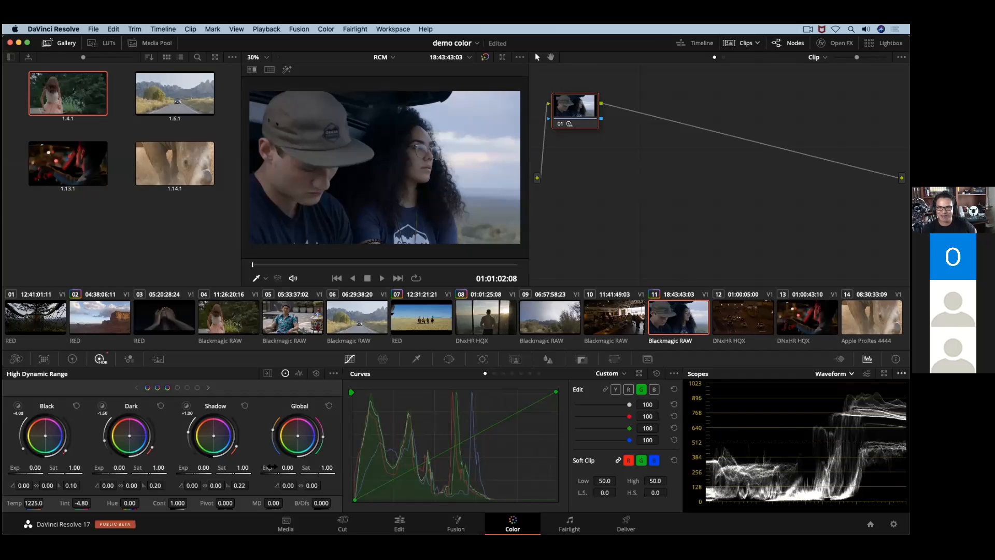
pyautogui.moveTo(267, 468); pyautogui.dragTo(259, 467)
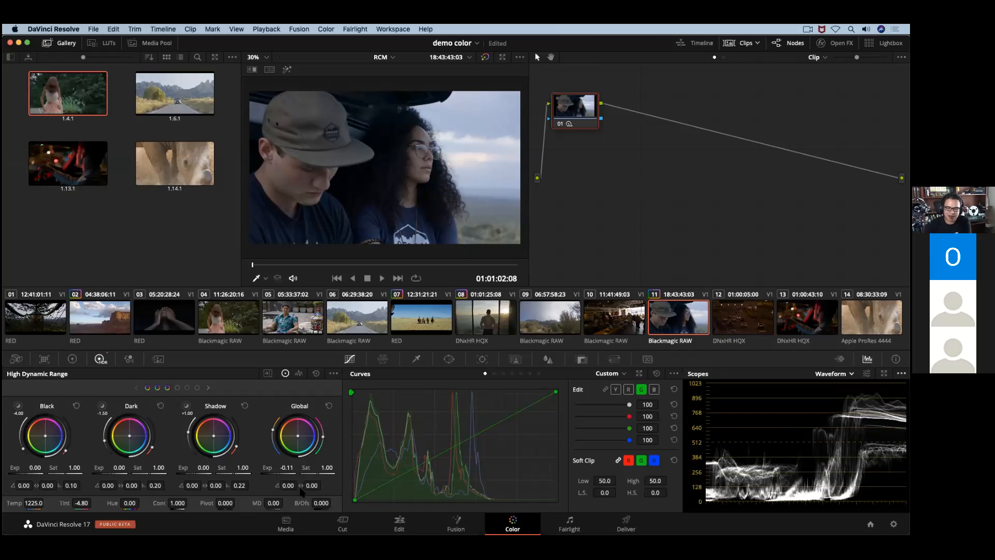
# Try shifting the Global wheel's two color balance values and reset both to 0.00
pyautogui.moveTo(311, 486); pyautogui.dragTo(327, 485)
pyautogui.press('super+z')
pyautogui.moveTo(320, 486)
pyautogui.mouseDown()
pyautogui.moveTo(338, 485)
pyautogui.moveTo(247, 485)
pyautogui.moveTo(381, 485)
pyautogui.moveTo(336, 485)
pyautogui.mouseUp()
pyautogui.press('super+z')
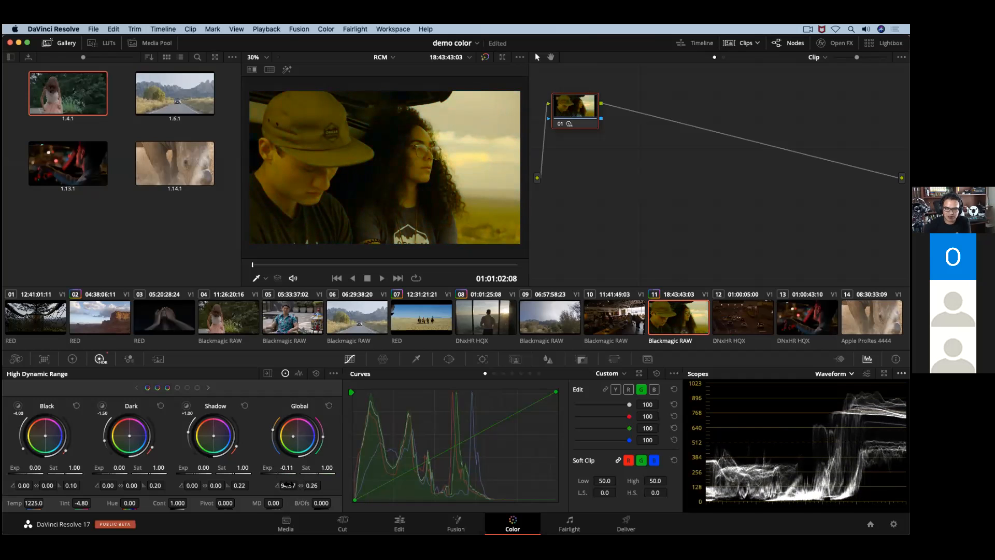
pyautogui.doubleClick(286, 485)
pyautogui.doubleClick(300, 484)
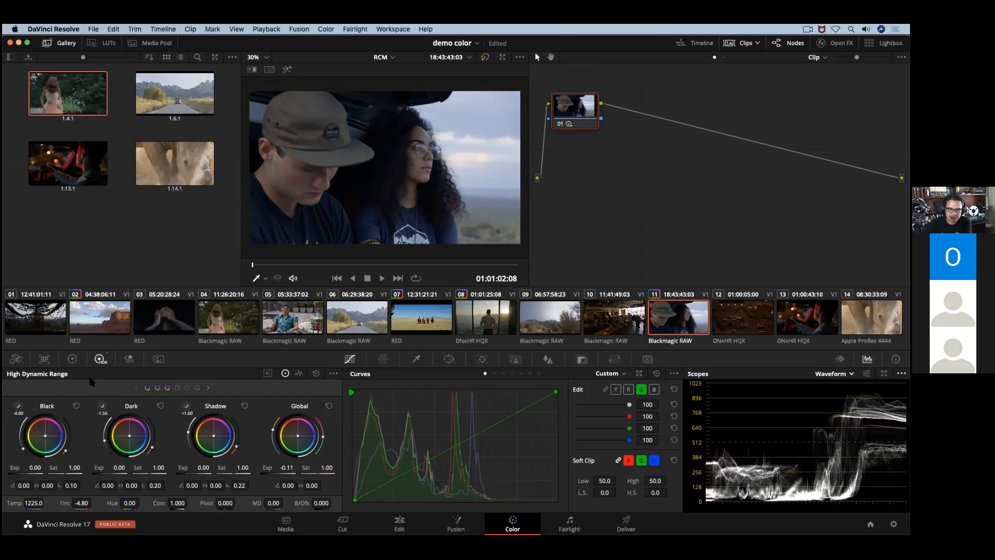
# Try raising the contrast in the primaries, reset it to 1.000, and return to the HDR wheels
pyautogui.click(72, 358)
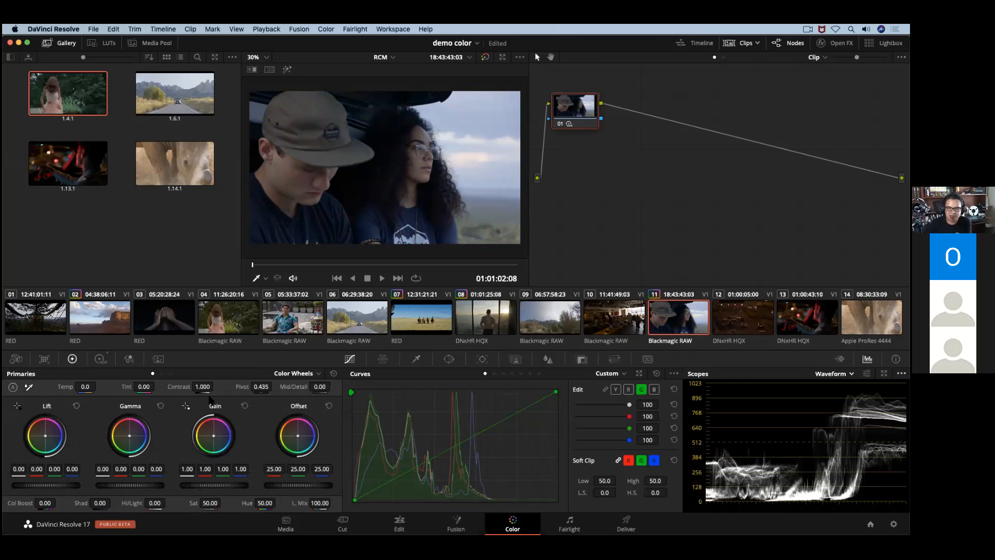
pyautogui.moveTo(202, 387); pyautogui.dragTo(216, 386)
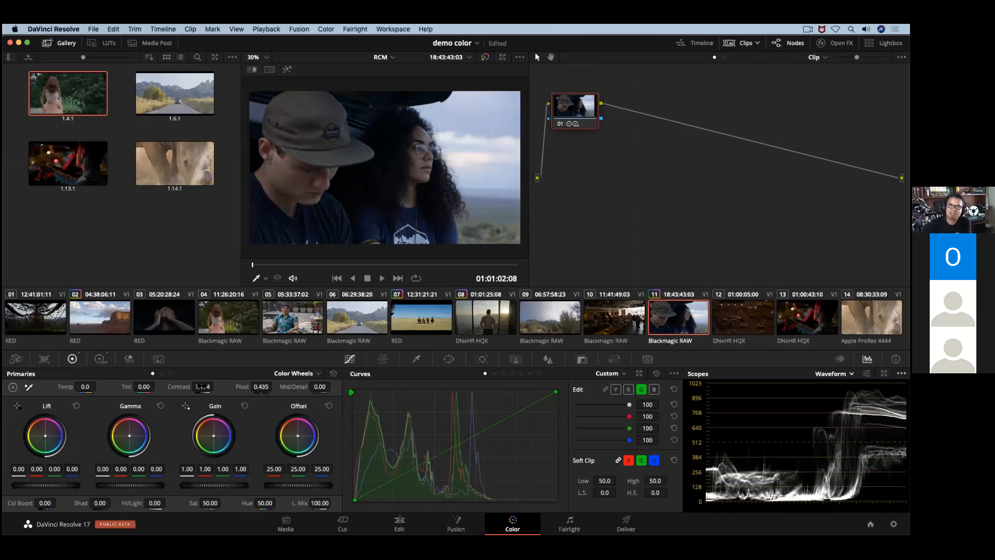
pyautogui.doubleClick(175, 386)
pyautogui.click(98, 359)
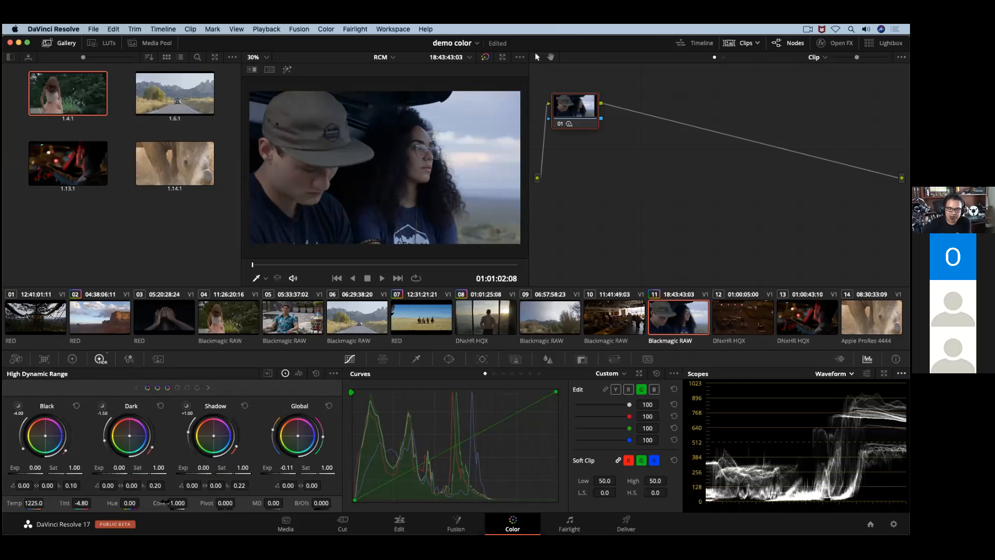
# Try HDR contrast at 1.092 and 1.040 with a lowered pivot of about -1.590, then reset contrast and pivot
pyautogui.moveTo(167, 504); pyautogui.dragTo(194, 502)
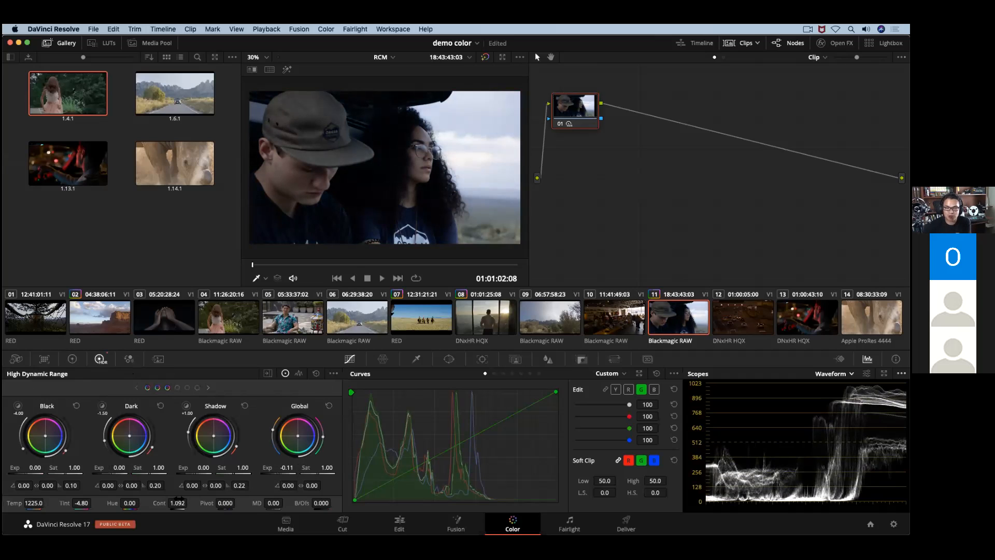
pyautogui.click(73, 360)
pyautogui.click(99, 360)
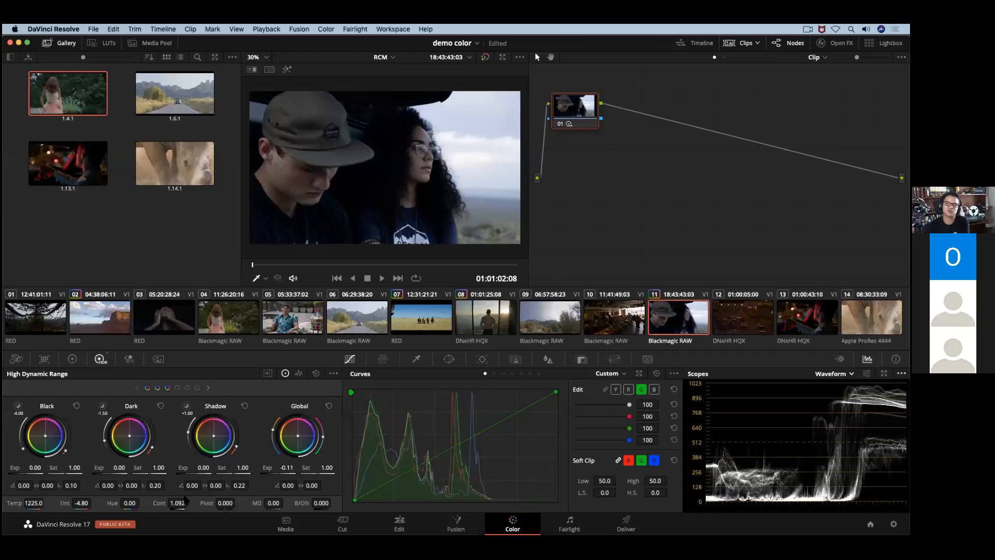
pyautogui.moveTo(178, 503); pyautogui.dragTo(217, 503)
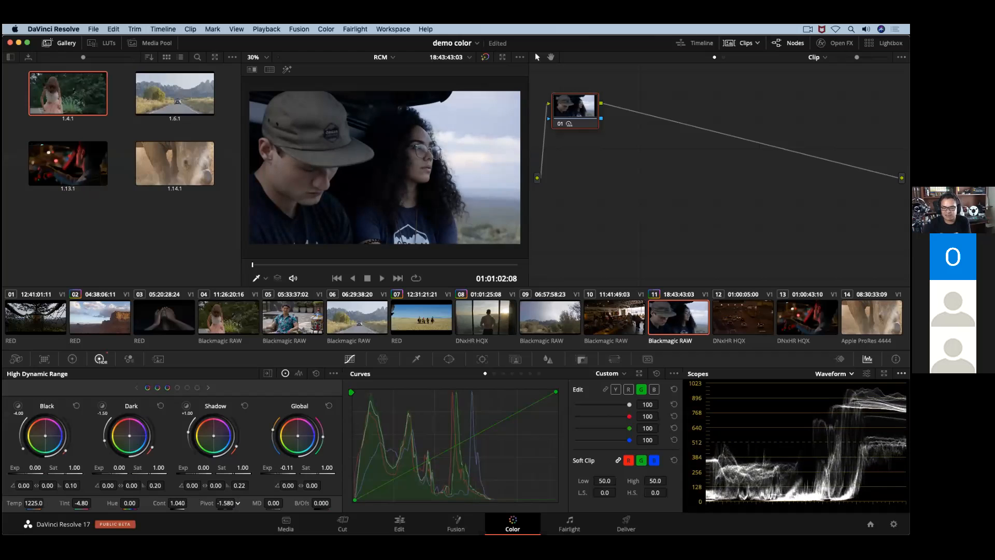
pyautogui.doubleClick(160, 503)
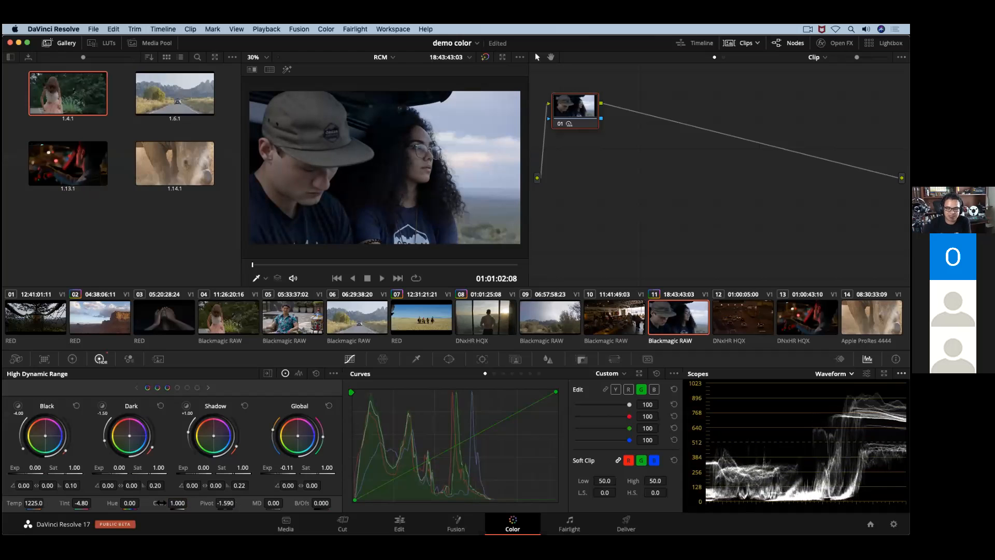
pyautogui.doubleClick(226, 503)
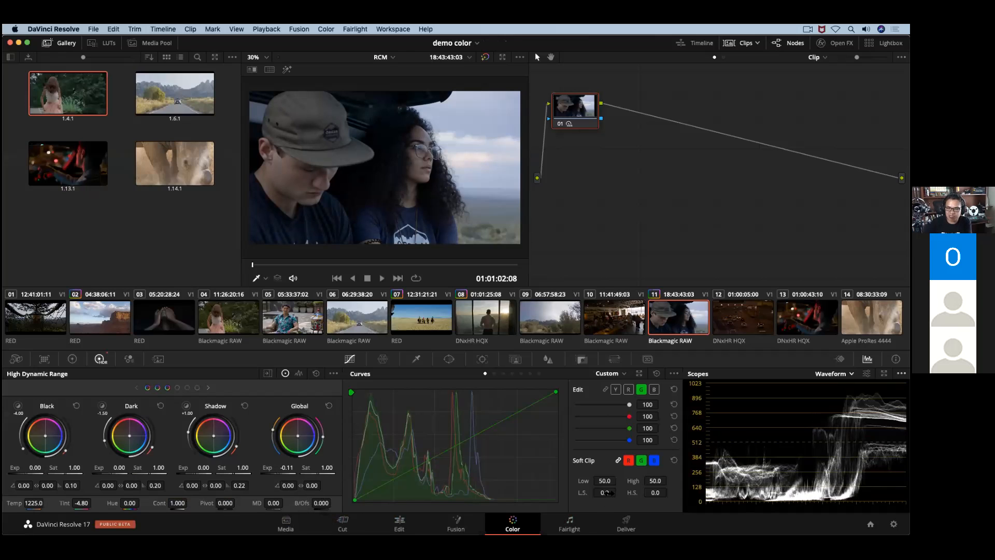
# Try raising the curves' low soft clip softness and the HDR black offset to about 0.402, returning each to zero
pyautogui.moveTo(619, 491); pyautogui.dragTo(645, 491)
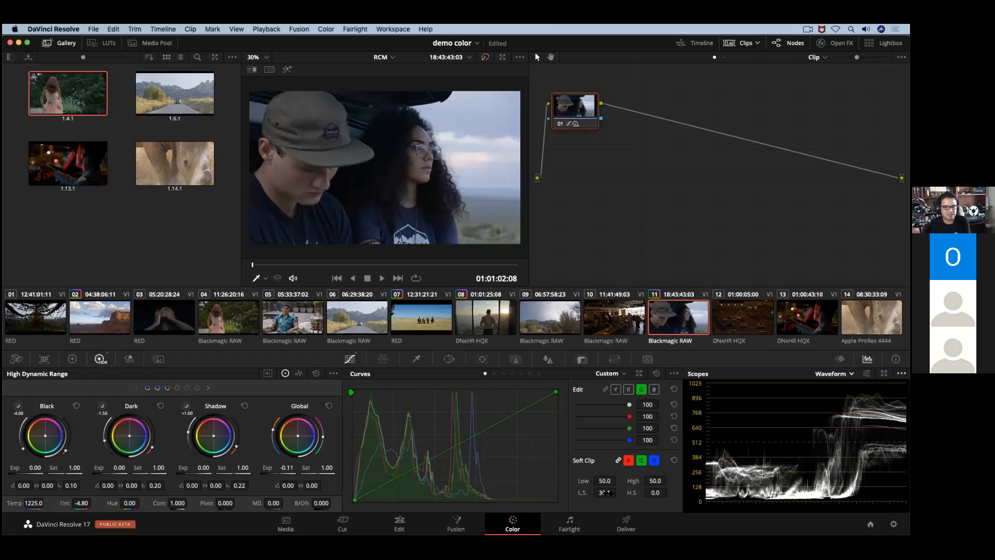
pyautogui.doubleClick(584, 492)
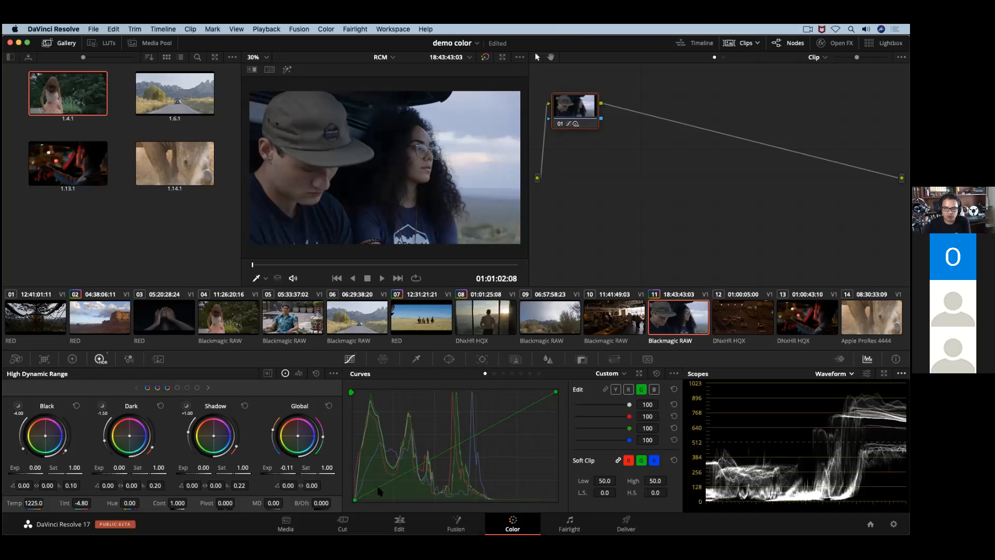
pyautogui.moveTo(325, 503); pyautogui.dragTo(340, 502)
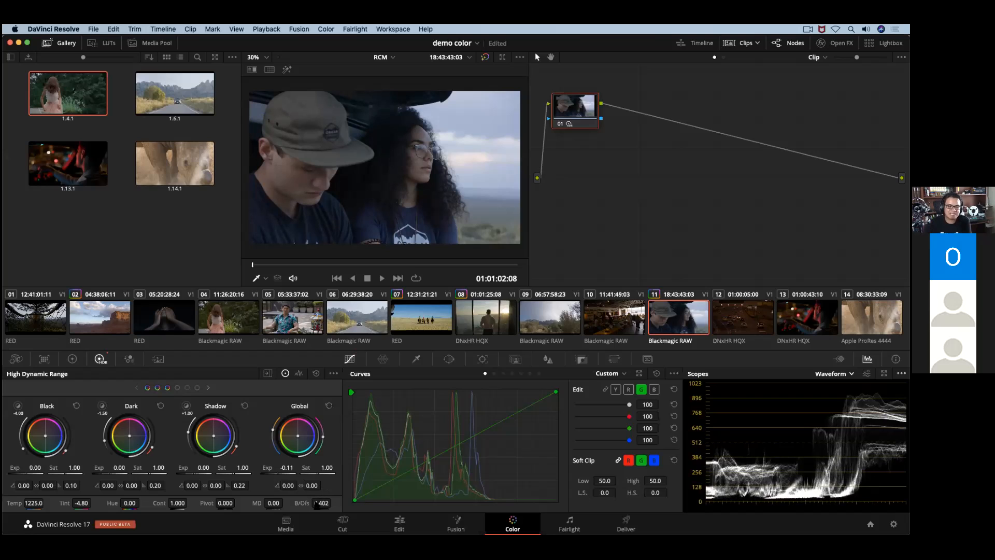
pyautogui.moveTo(320, 502); pyautogui.dragTo(299, 502)
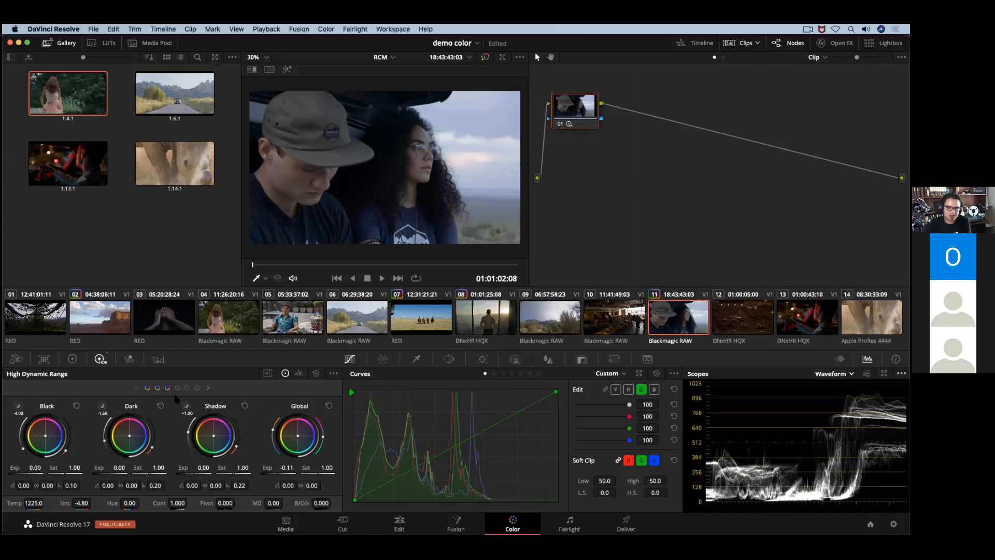
# Page the HDR zone wheels forward to Shadow, Light and Highlight and back to Black, Dark and Shadow
pyautogui.click(209, 387)
pyautogui.click(209, 387)
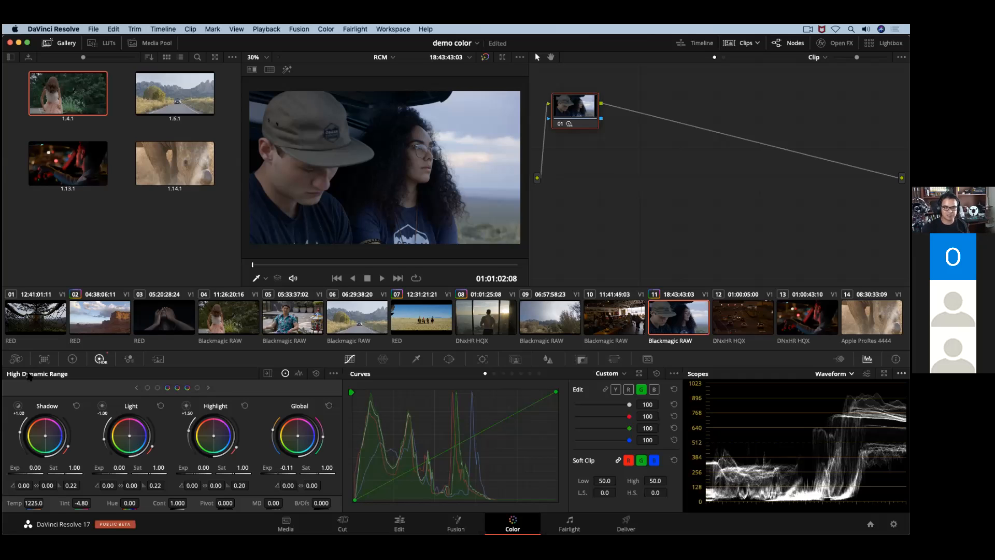
pyautogui.click(136, 387)
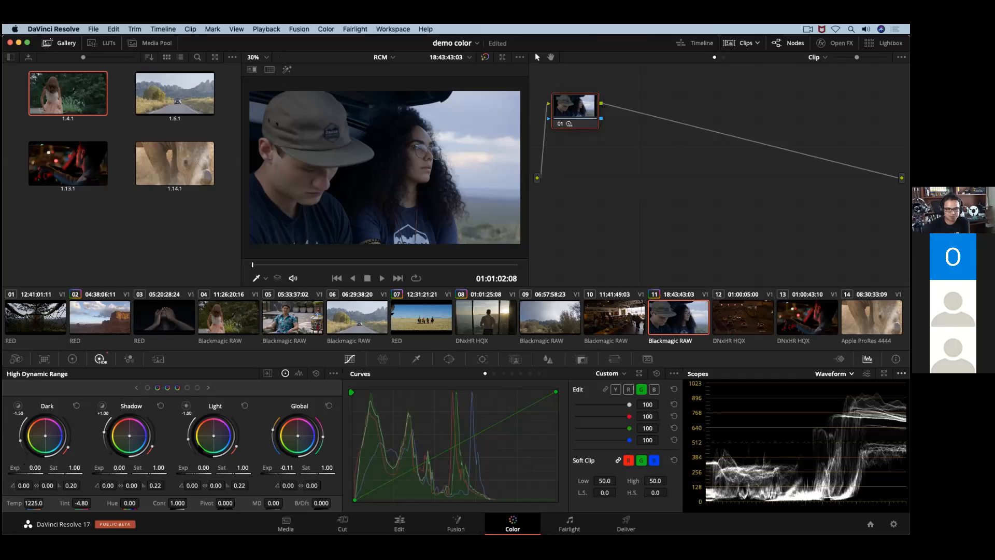
pyautogui.click(136, 388)
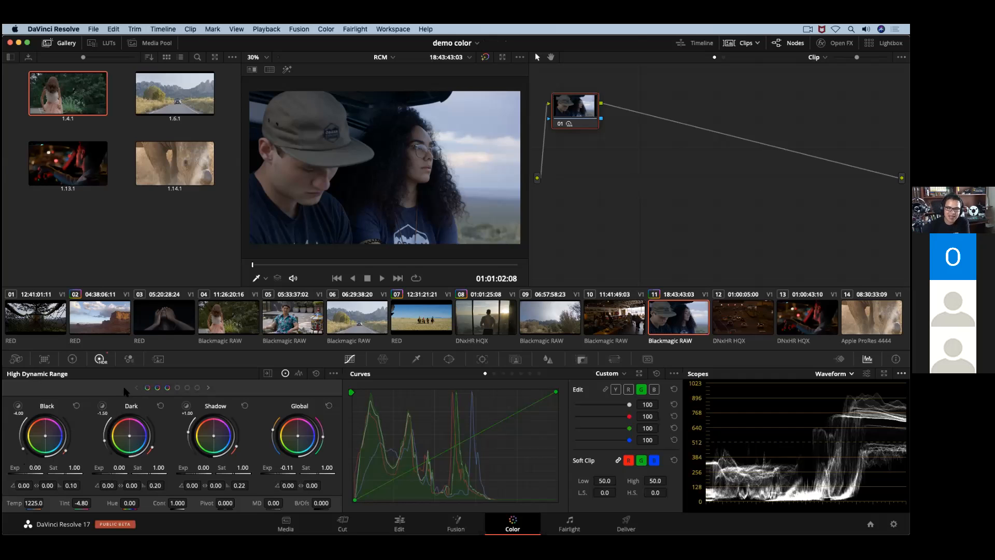
# Compare the primaries wheels with the HDR zones and preview the image range covered by the Shadow zone
pyautogui.click(72, 359)
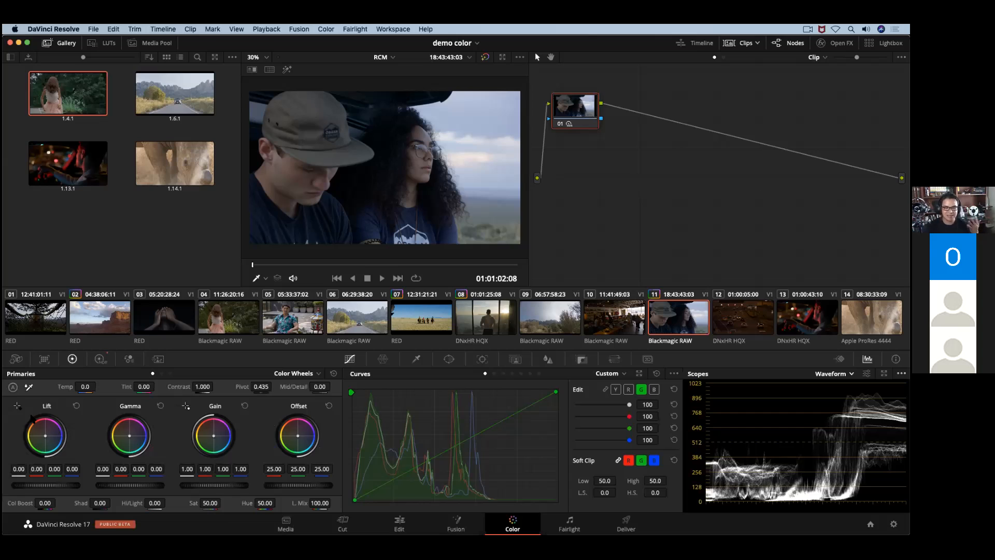
pyautogui.click(99, 359)
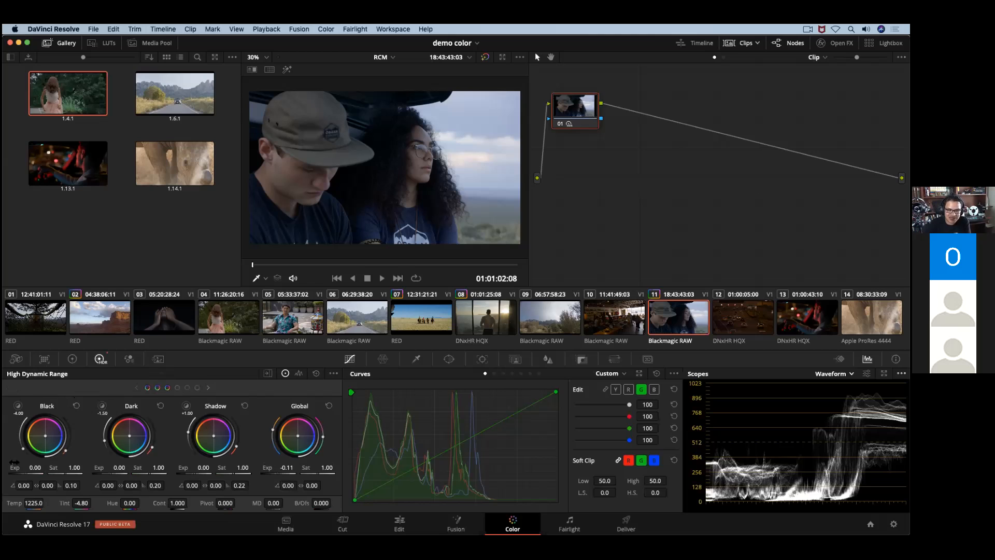
pyautogui.click(186, 405)
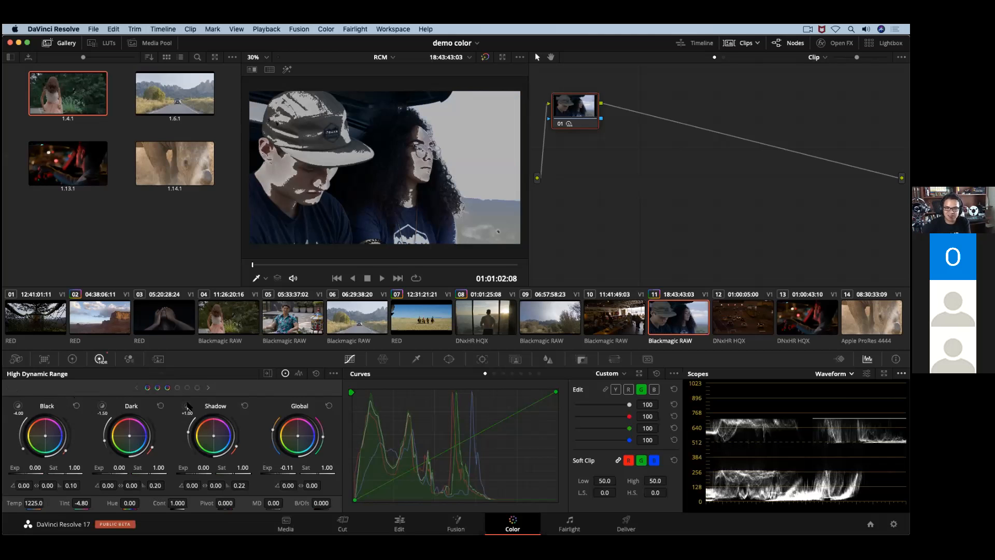
# Preview the image ranges covered by the Dark, Light, Highlight and Specular zones while paging the HDR wheels forward
pyautogui.click(103, 406)
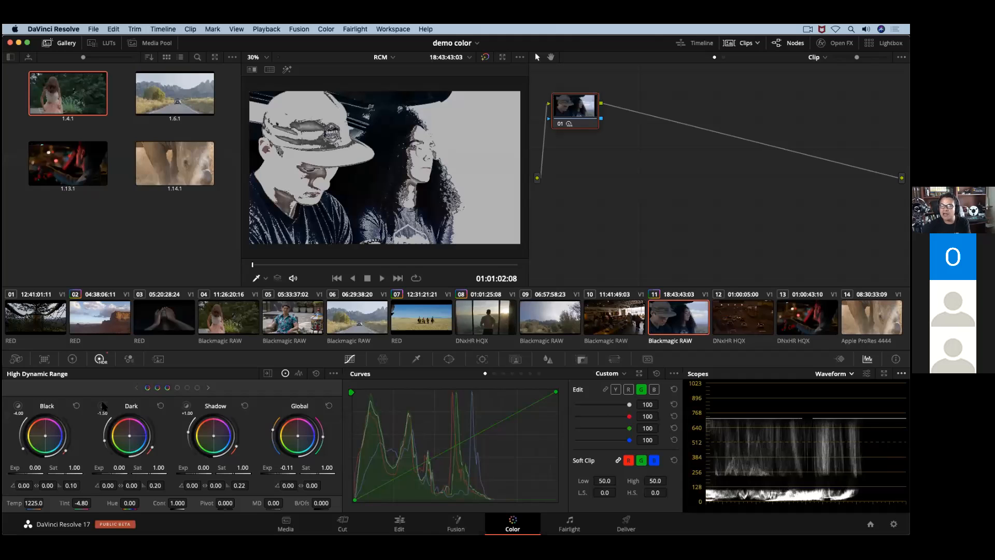
pyautogui.click(102, 406)
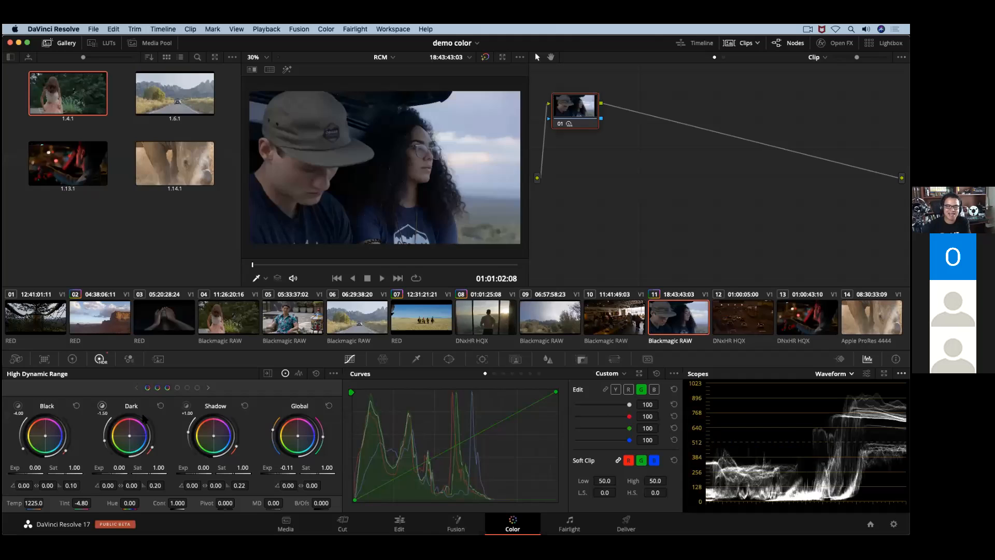
pyautogui.click(208, 387)
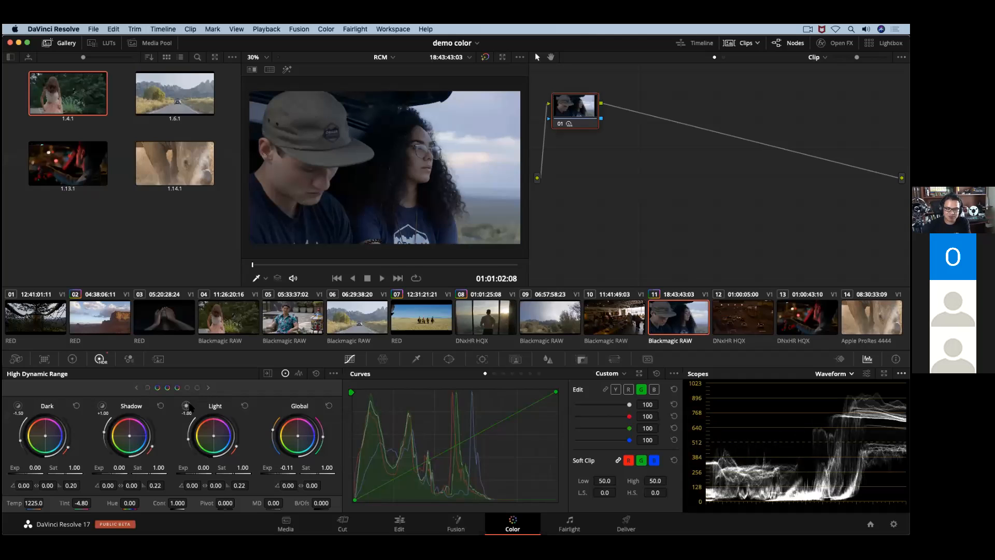
pyautogui.moveTo(188, 405)
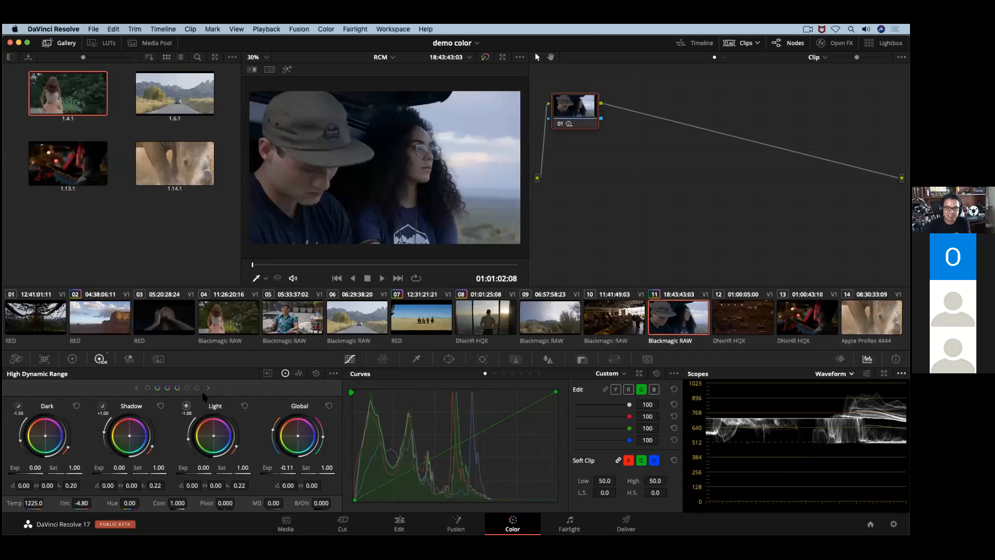
pyautogui.click(209, 387)
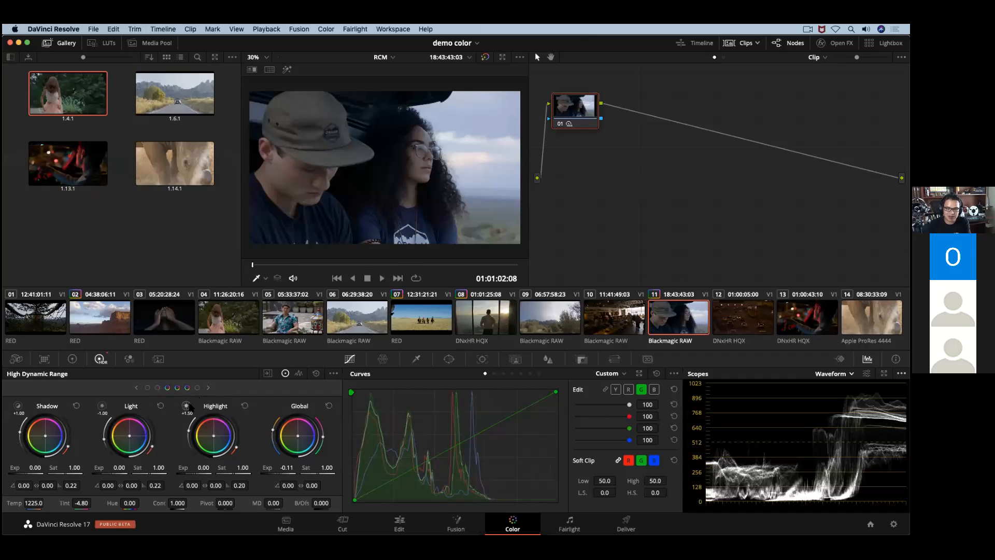
pyautogui.moveTo(190, 407)
pyautogui.click(208, 387)
pyautogui.moveTo(190, 408)
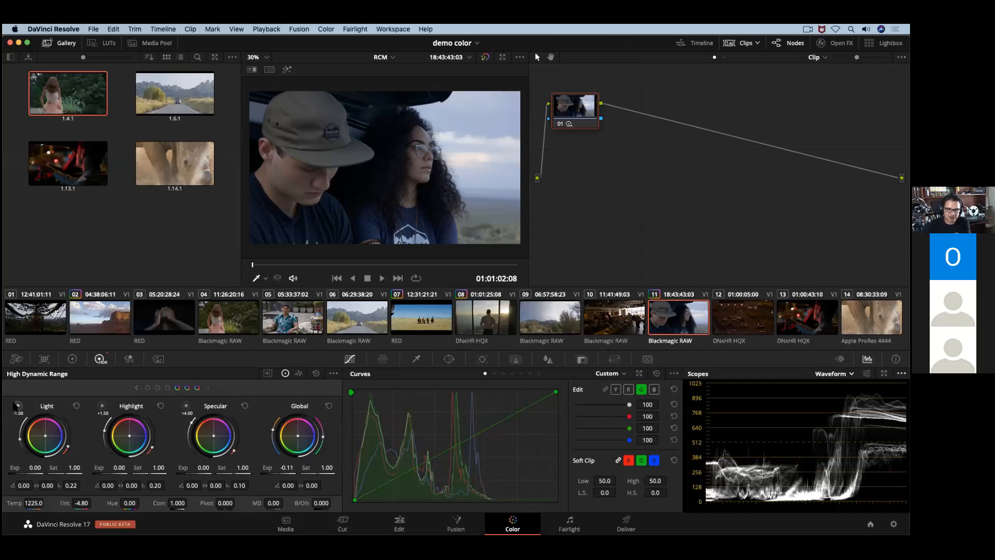
pyautogui.moveTo(16, 407)
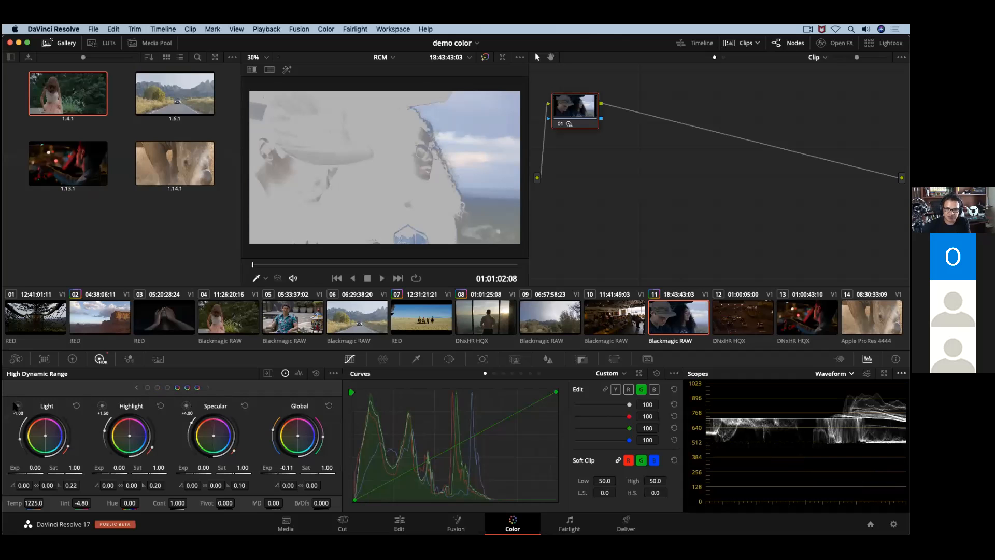
pyautogui.click(104, 407)
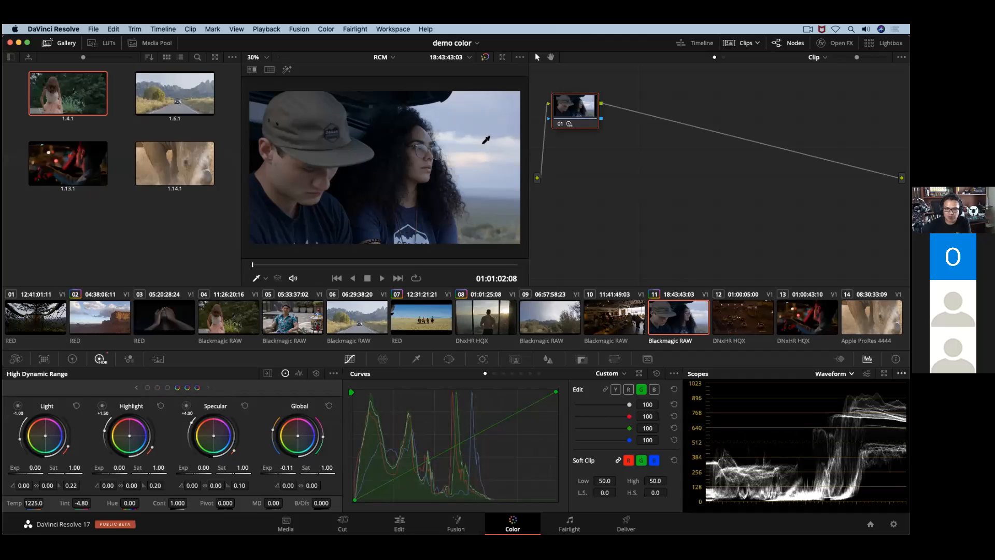
pyautogui.click(102, 407)
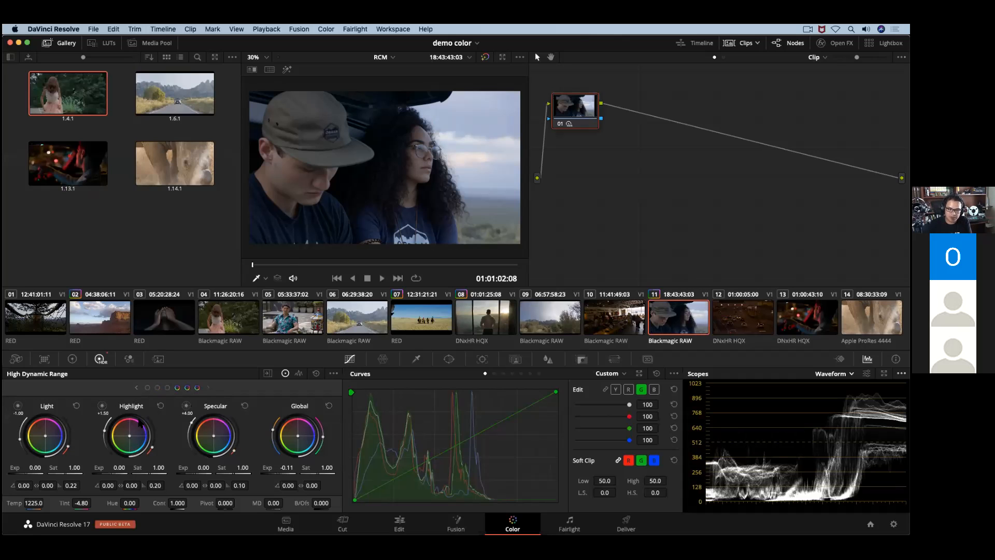
# Try a Highlight zone exposure of 1.26, and page back to preview the image range of the Shadow zone
pyautogui.moveTo(119, 467); pyautogui.dragTo(181, 467)
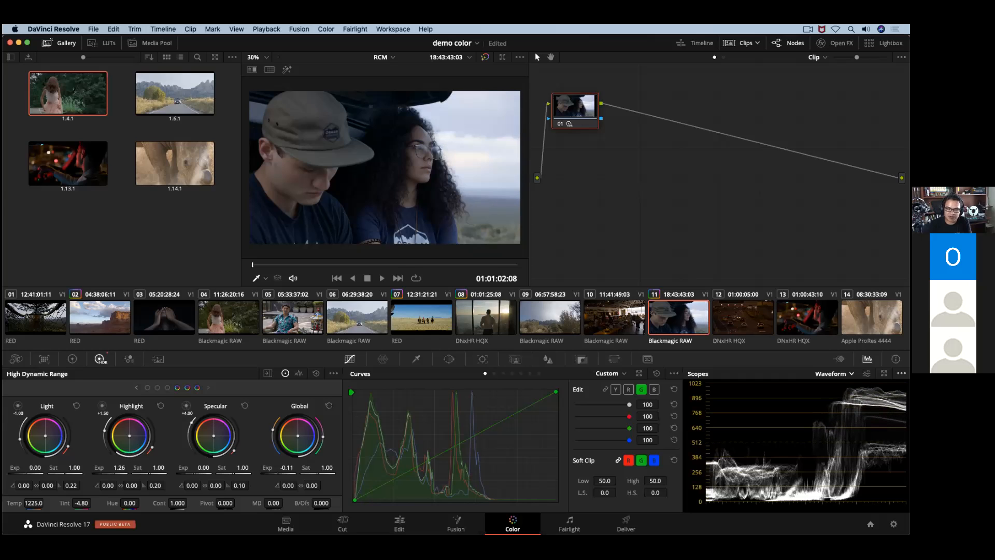
pyautogui.click(137, 388)
pyautogui.click(138, 389)
pyautogui.click(102, 406)
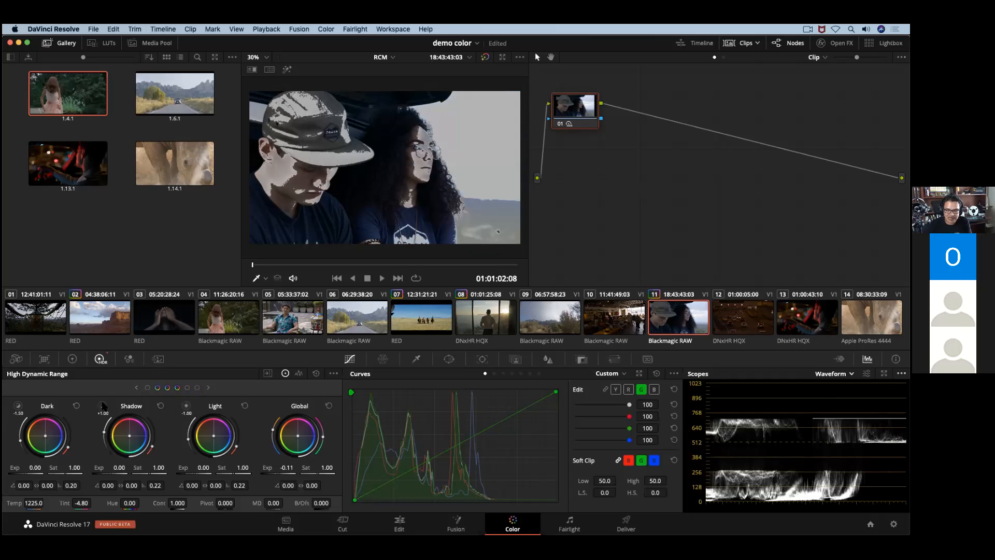
pyautogui.click(102, 405)
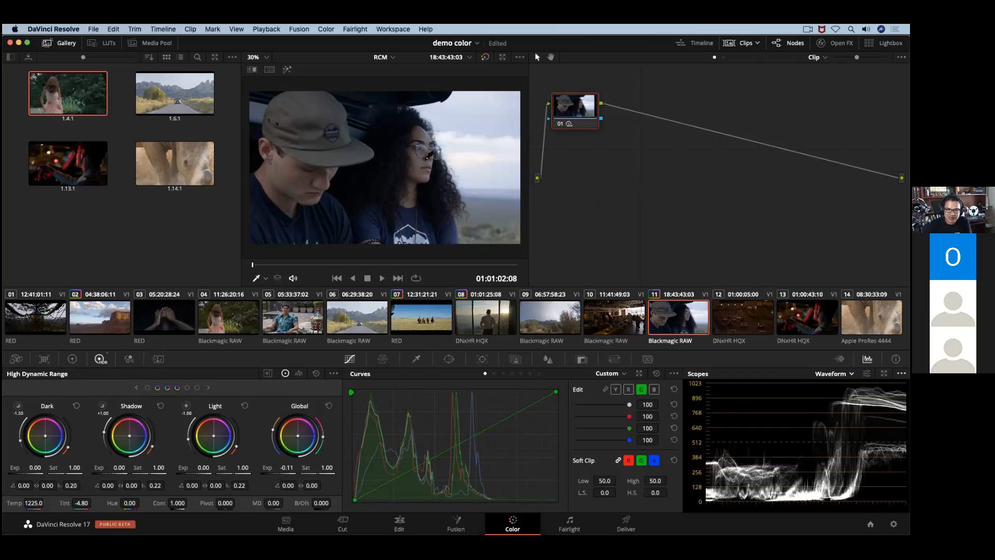
pyautogui.click(102, 406)
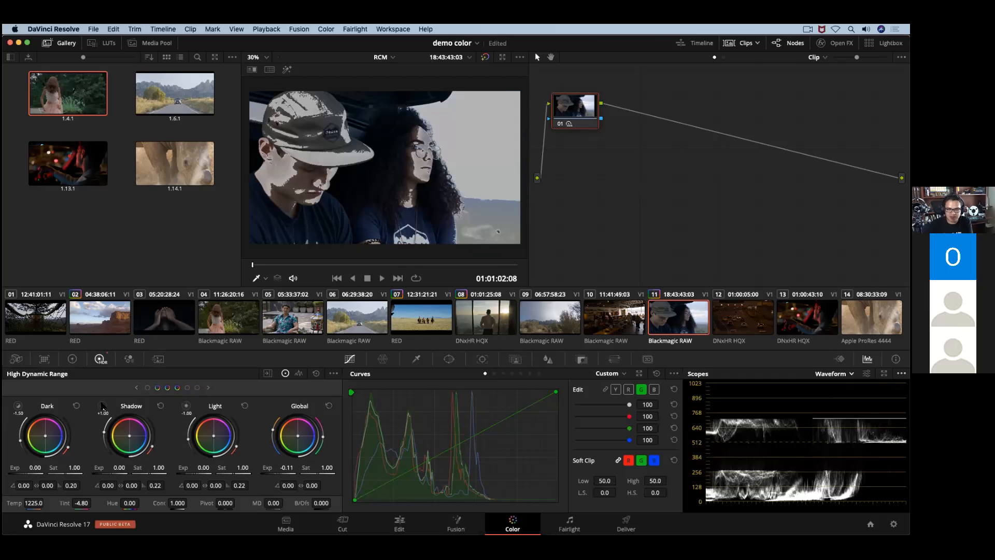
pyautogui.click(102, 406)
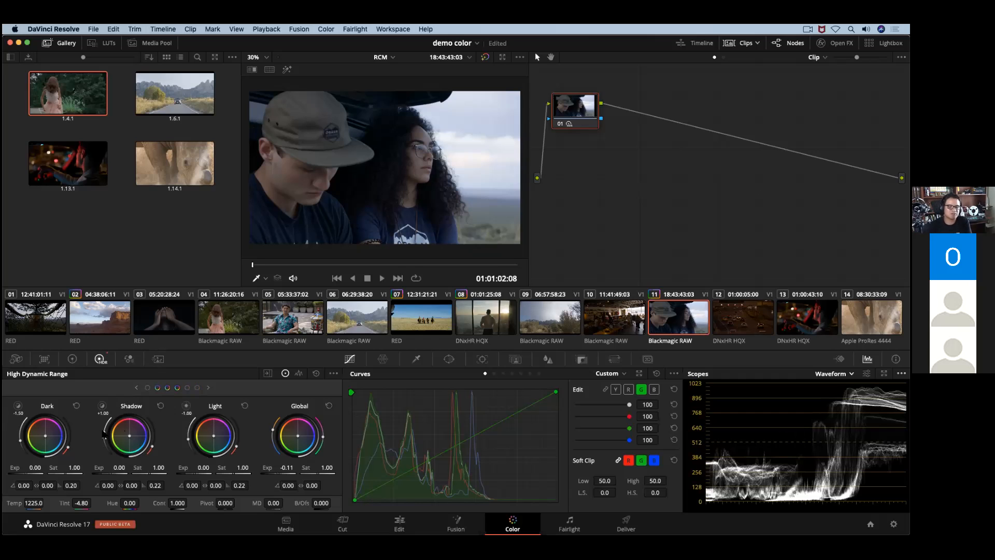
# Try a Shadow zone range of -1.50 with falloffs of 0.58, 0.00 and 0.41, and shift its color balance slightly towards blue
pyautogui.moveTo(102, 407)
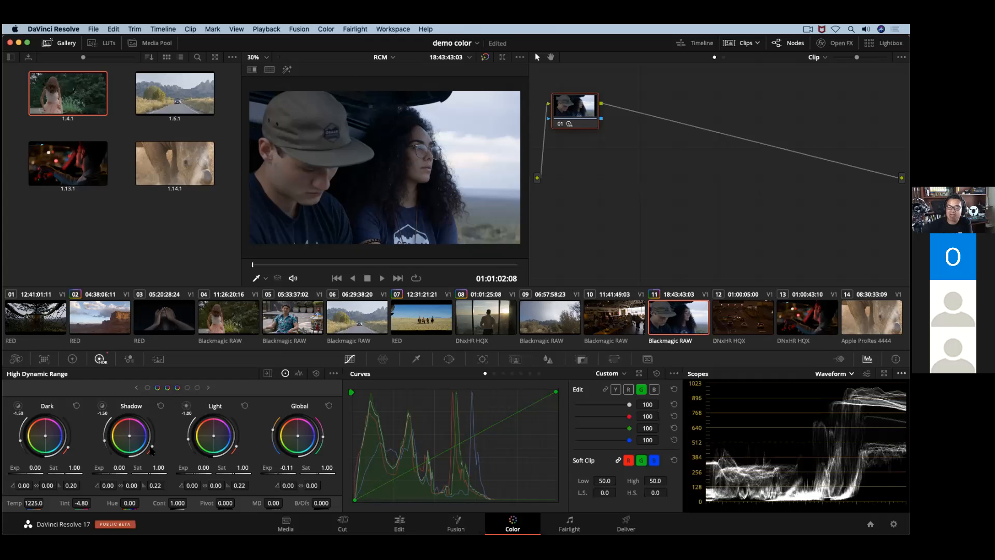
pyautogui.moveTo(153, 449); pyautogui.dragTo(156, 434)
pyautogui.moveTo(103, 408)
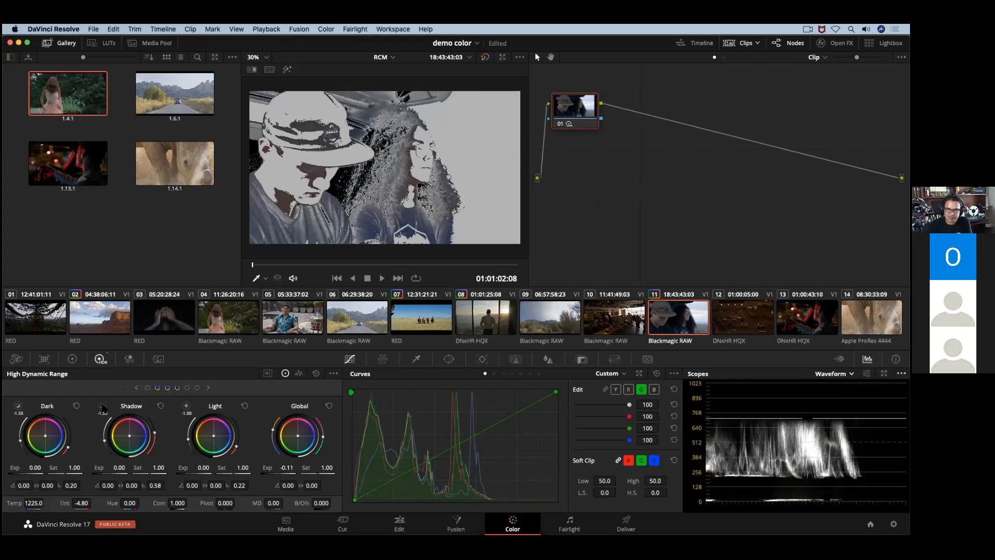
pyautogui.moveTo(154, 437); pyautogui.dragTo(148, 461)
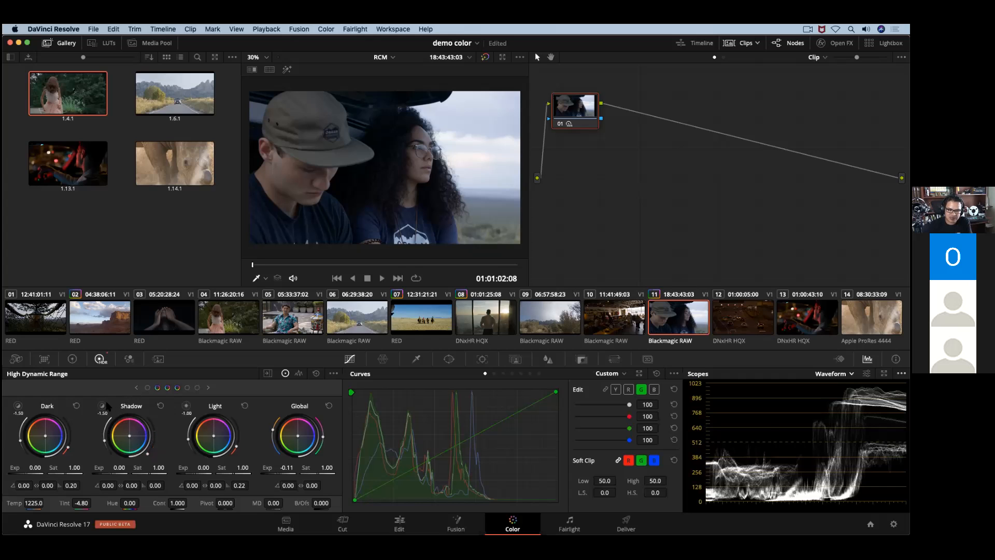
pyautogui.moveTo(103, 408)
pyautogui.moveTo(148, 454); pyautogui.dragTo(153, 439)
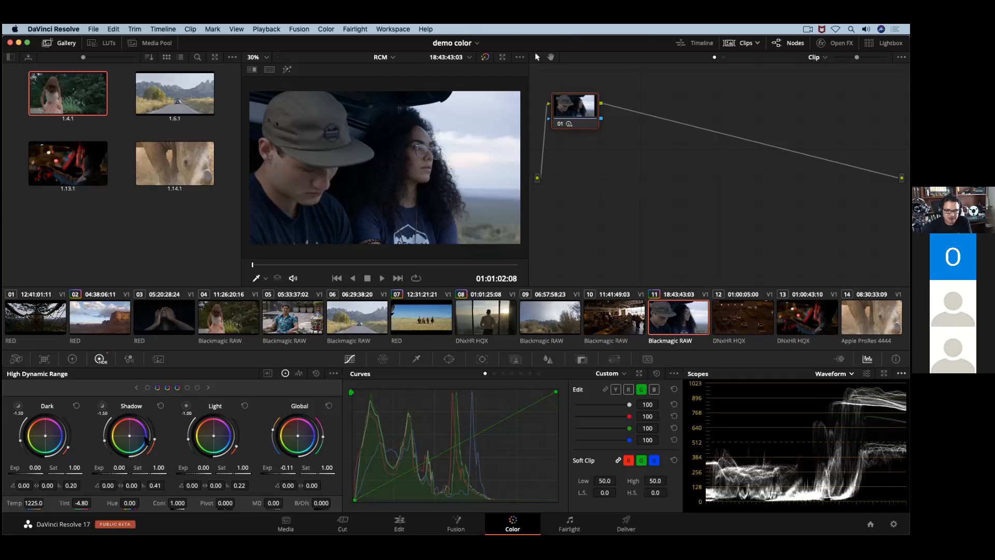
pyautogui.moveTo(131, 438); pyautogui.dragTo(135, 441)
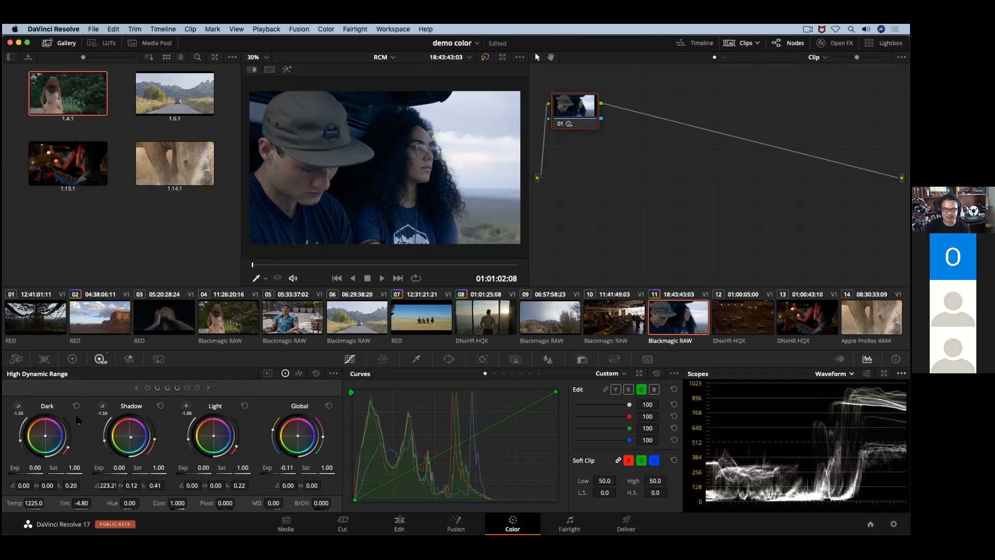
# Compare the HDR zones with the primaries' color and log wheels, and reset all High Dynamic Range adjustments on clip 11
pyautogui.click(209, 388)
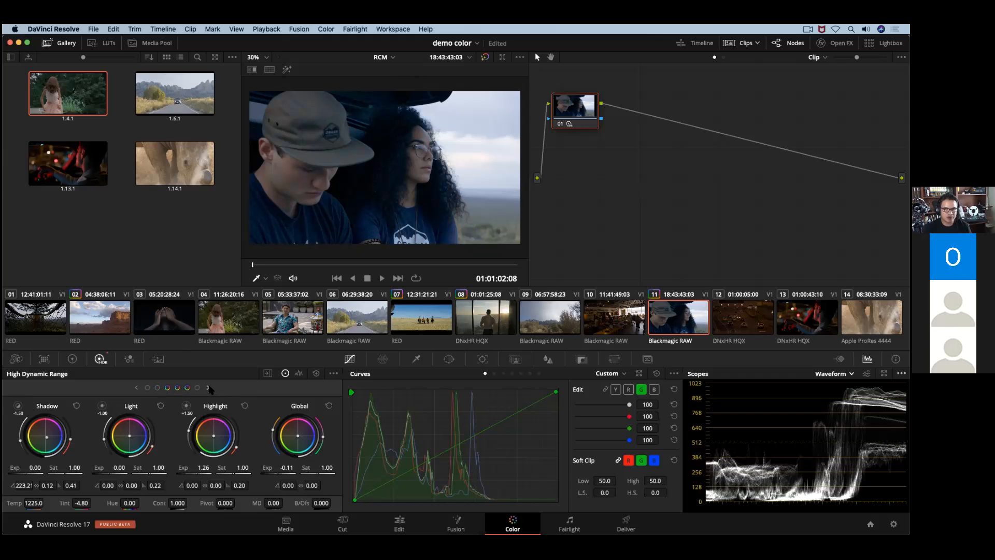
pyautogui.click(72, 359)
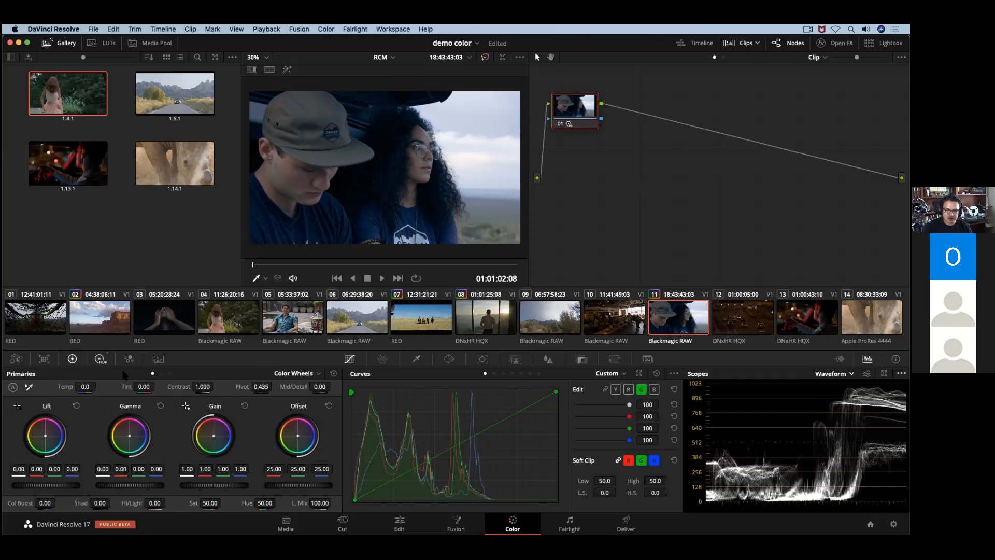
pyautogui.click(170, 373)
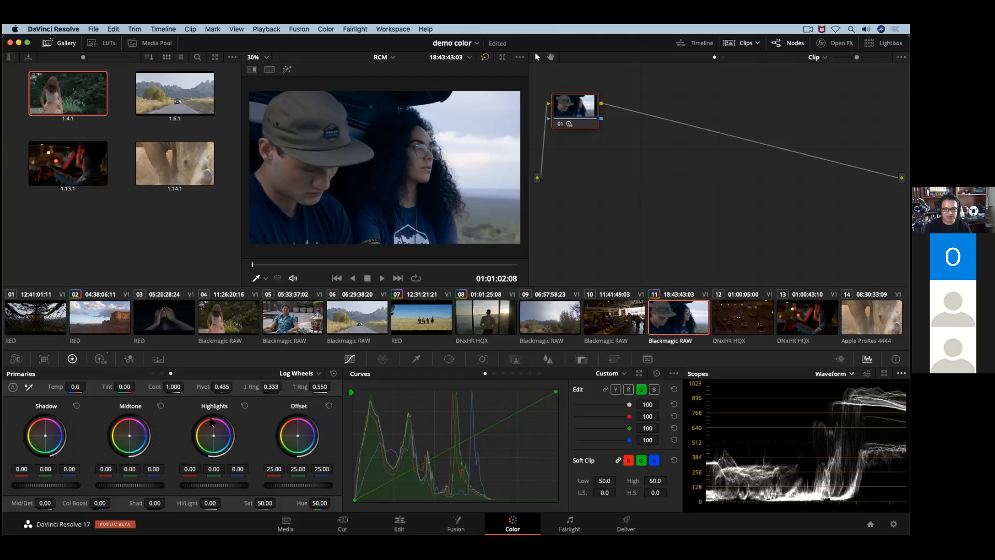
pyautogui.click(101, 359)
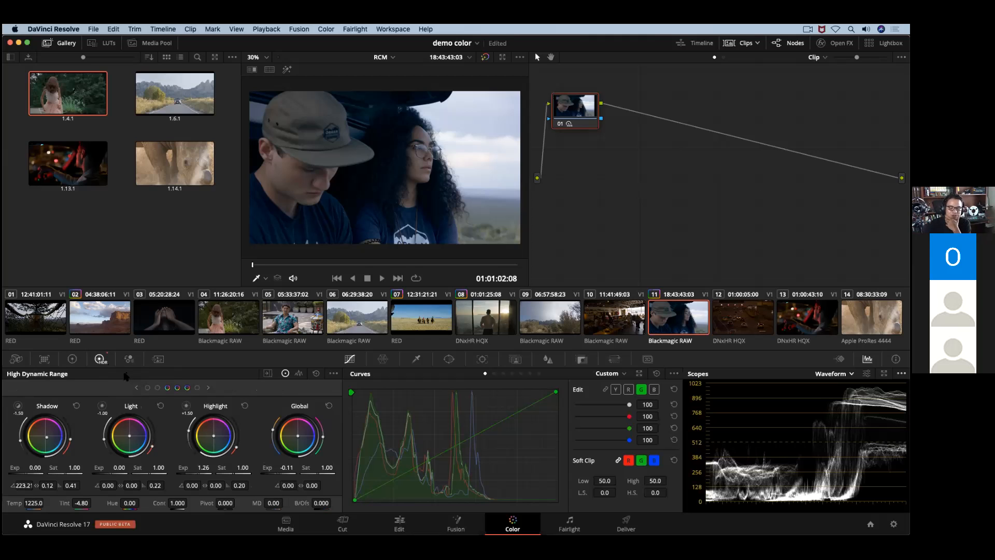
pyautogui.click(315, 373)
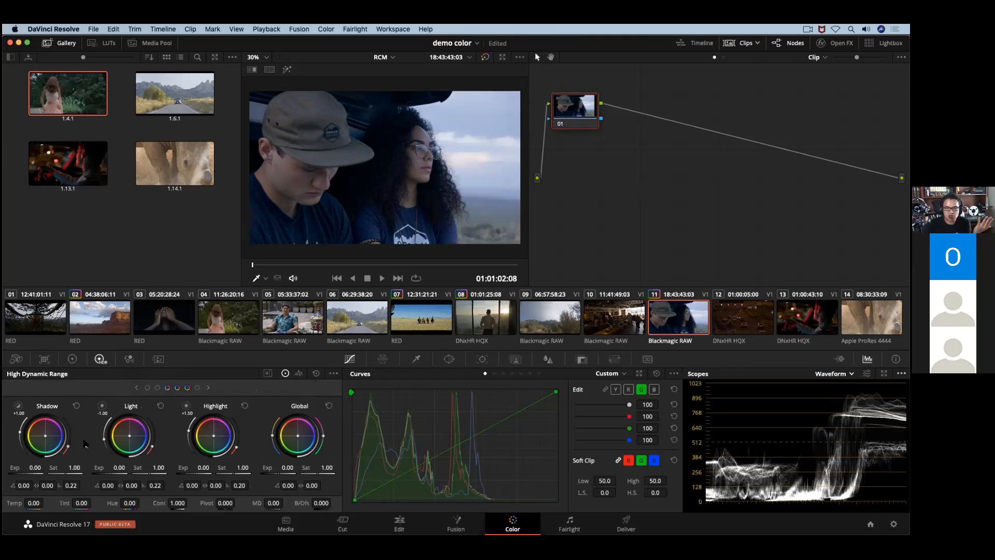
# Switch to clip 10 and expand the High Dynamic Range palette to show its zones list and graph
pyautogui.click(611, 331)
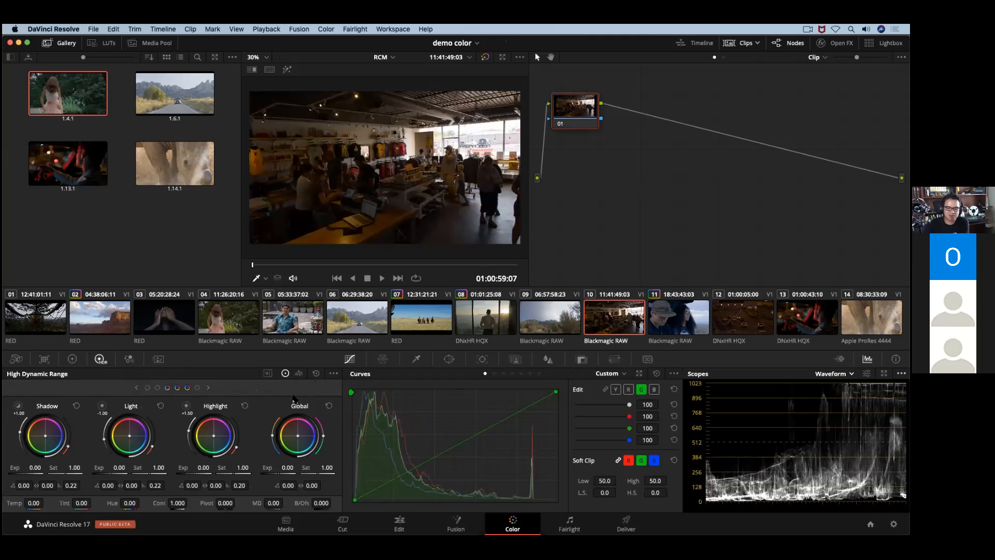
pyautogui.click(267, 373)
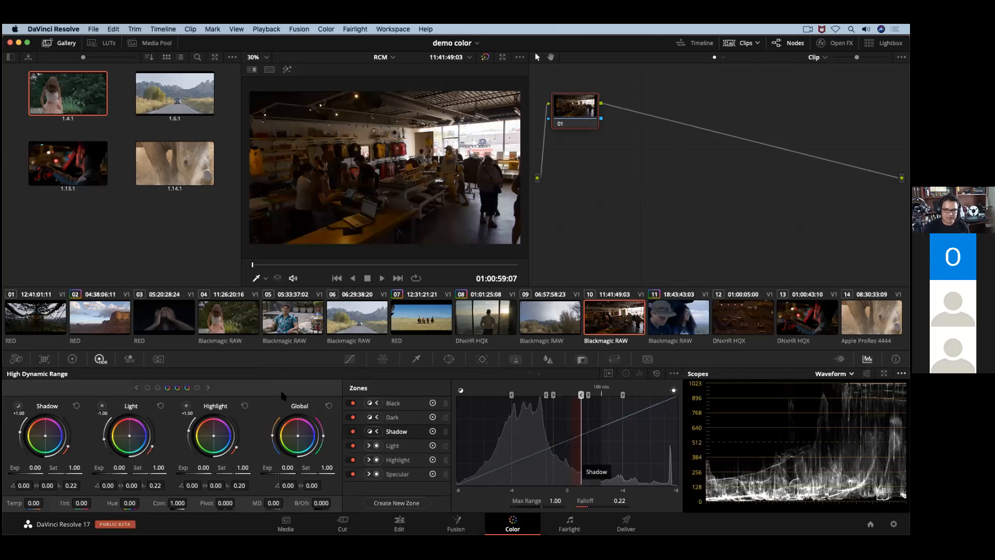
pyautogui.click(607, 374)
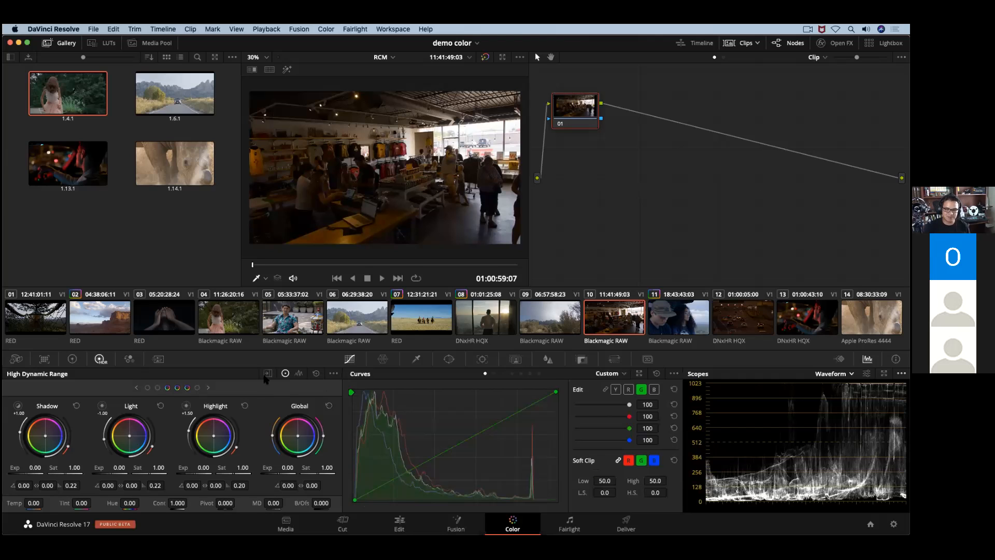
pyautogui.click(285, 374)
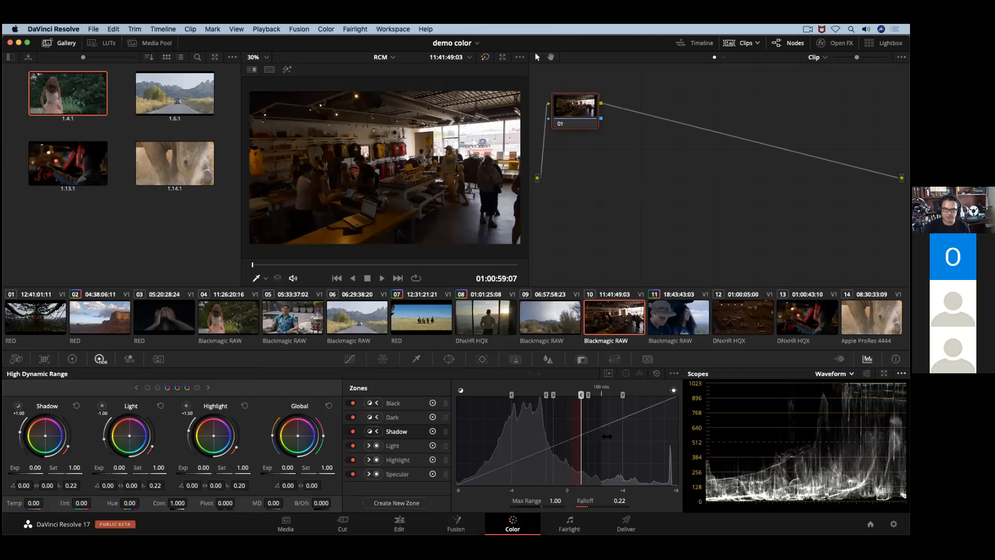
# Select the Black, Dark and Shadow zones in turn to examine their ranges on the graph alongside the matching wheels
pyautogui.click(402, 407)
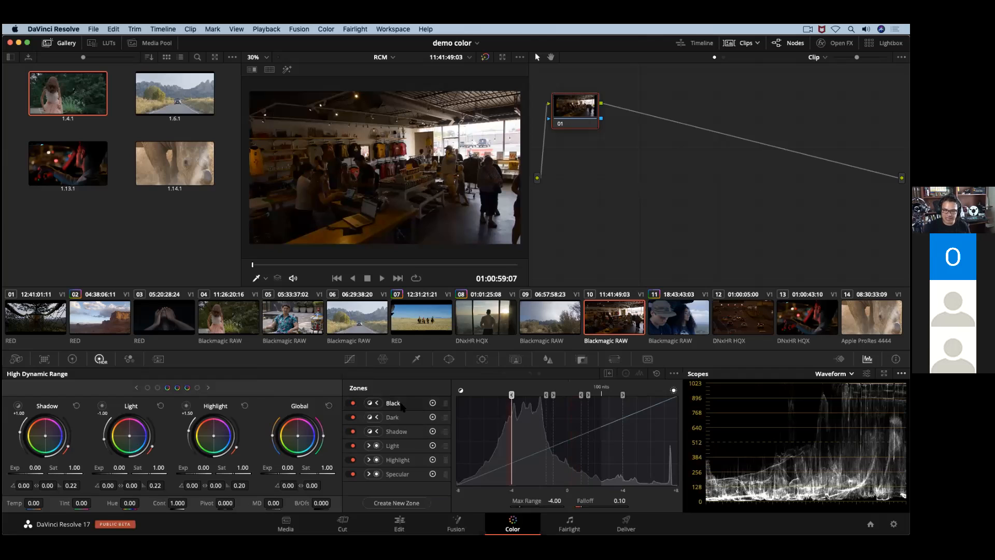
pyautogui.click(399, 415)
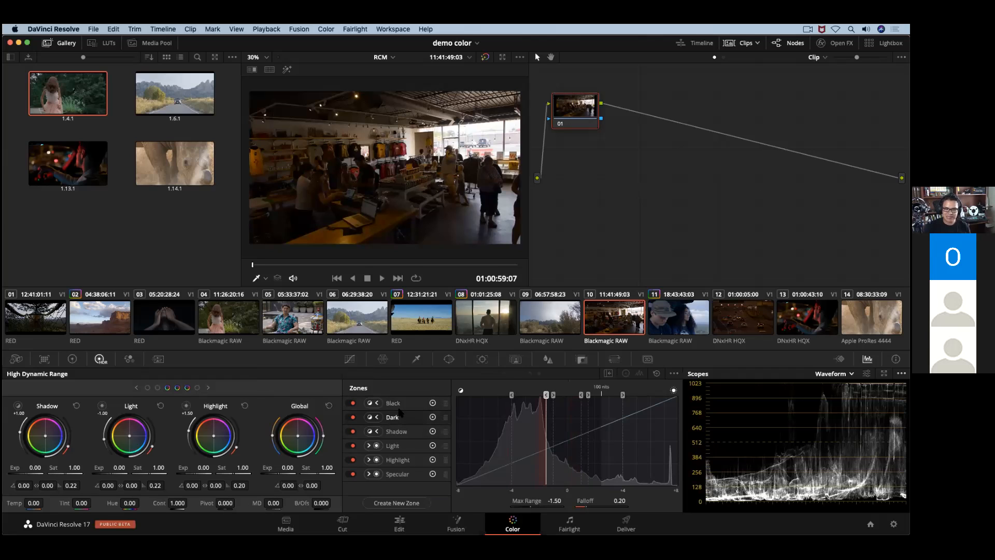
pyautogui.click(136, 387)
pyautogui.click(136, 387)
pyautogui.click(402, 404)
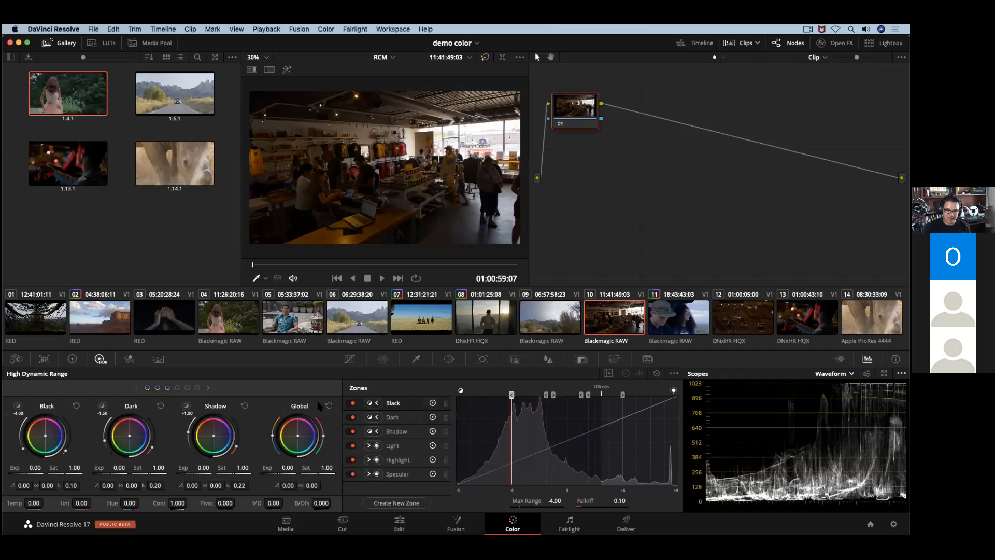
pyautogui.click(424, 418)
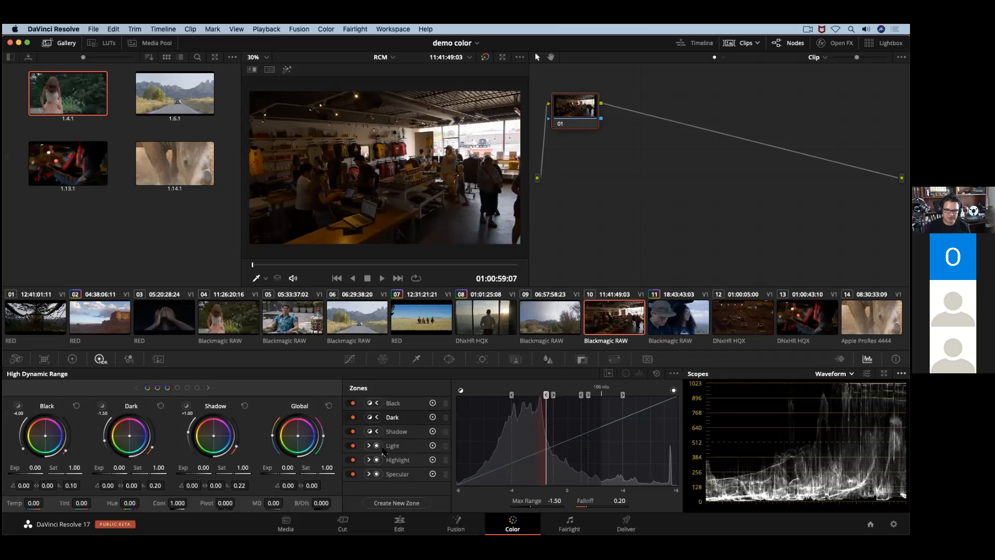
pyautogui.click(401, 432)
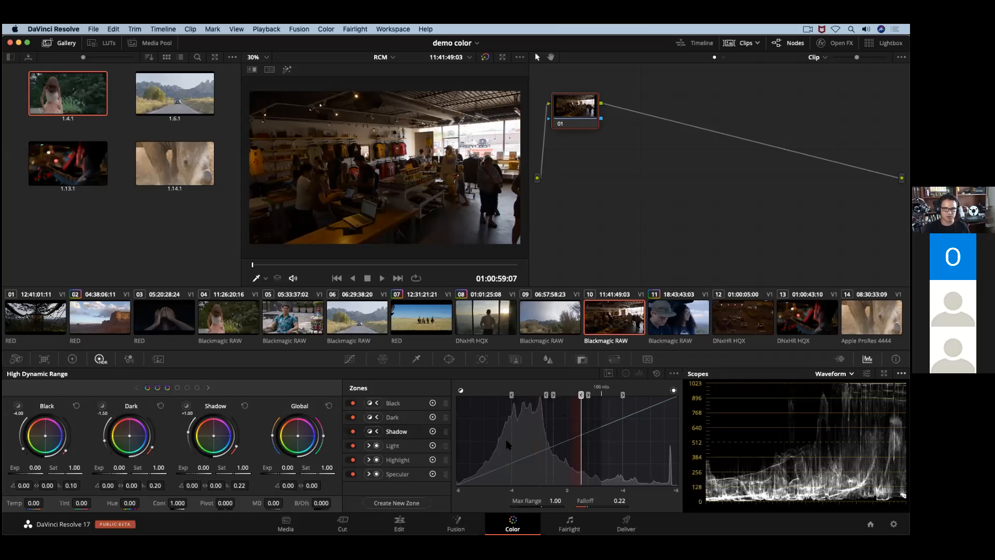
# Flip the Dark zone's direction so it uses a minimum range, and check it against the Black and Shadow zones
pyautogui.click(379, 418)
pyautogui.click(397, 407)
pyautogui.click(396, 421)
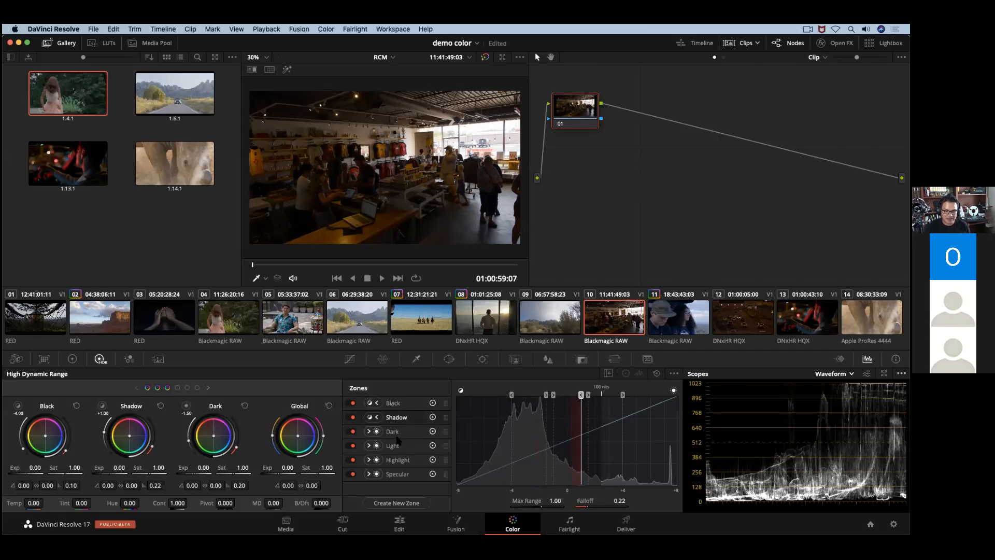
pyautogui.click(397, 432)
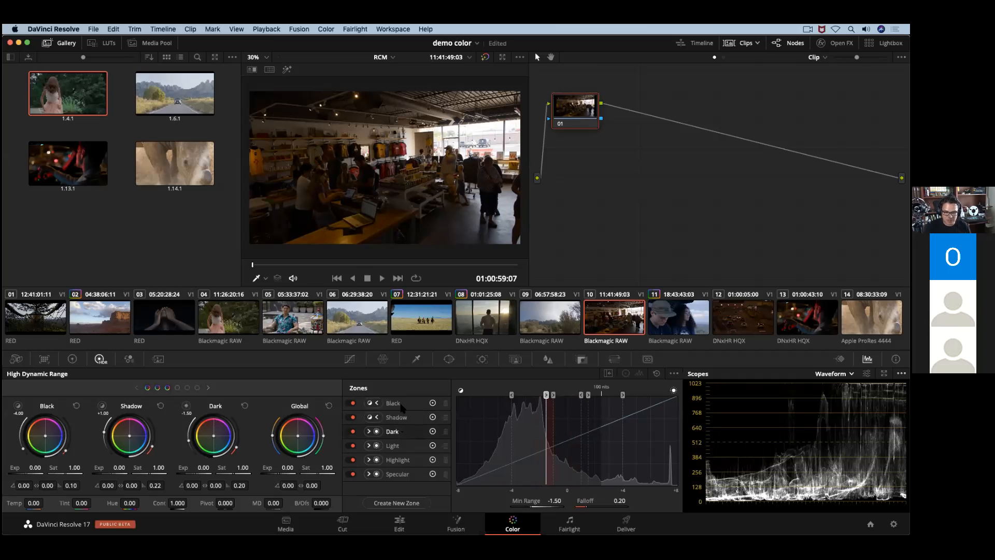
# Try widening the Black zone to a max range of -2.24 with a falloff of 0.41, and reset the zone
pyautogui.click(403, 406)
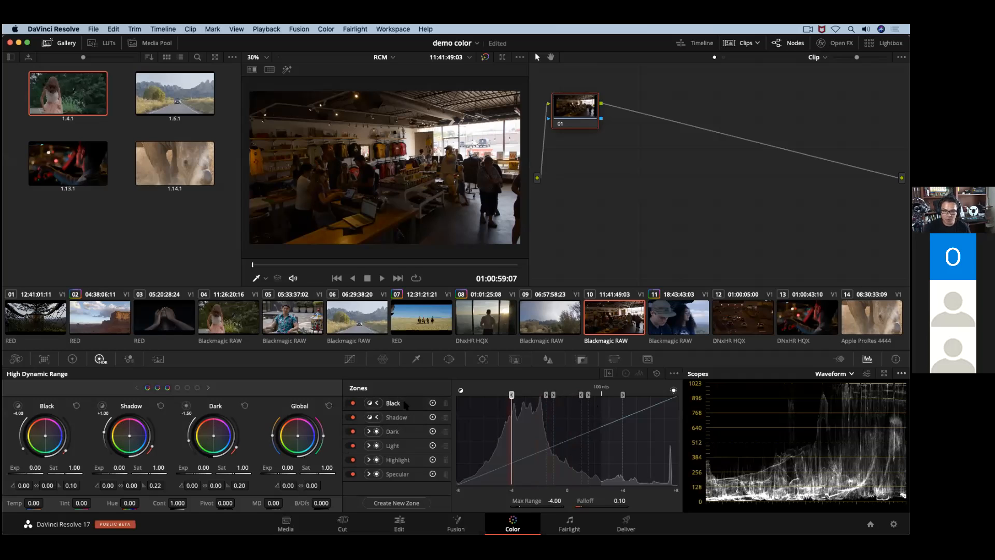
pyautogui.moveTo(511, 395); pyautogui.dragTo(515, 394)
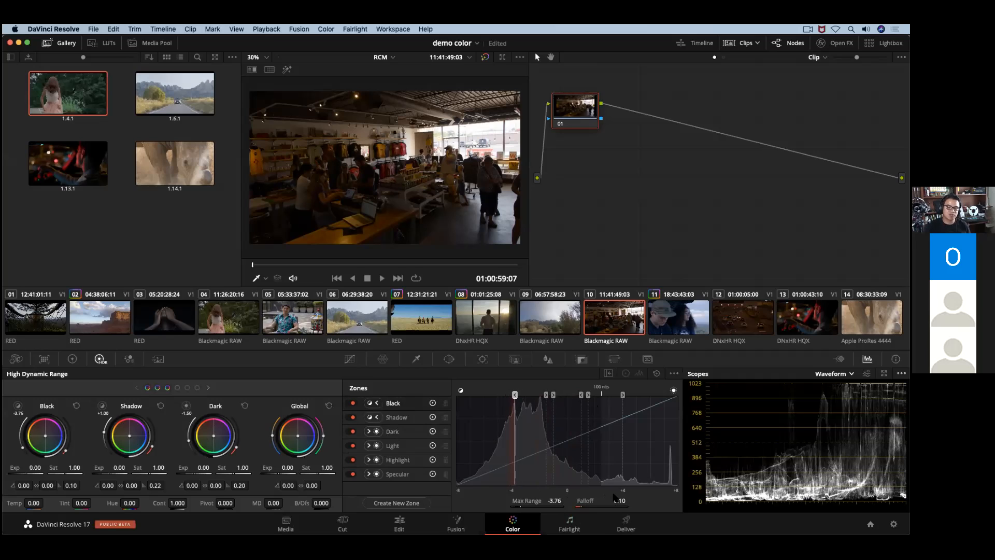
pyautogui.moveTo(619, 500); pyautogui.dragTo(619, 500)
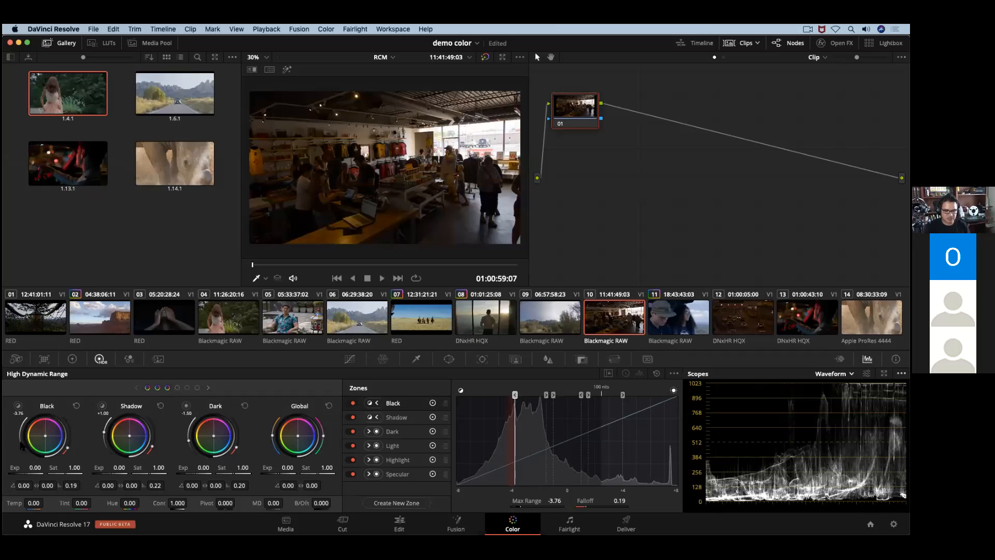
pyautogui.moveTo(24, 450)
pyautogui.mouseDown()
pyautogui.moveTo(20, 422)
pyautogui.moveTo(23, 448)
pyautogui.moveTo(21, 422)
pyautogui.moveTo(21, 446)
pyautogui.moveTo(69, 444)
pyautogui.mouseUp()
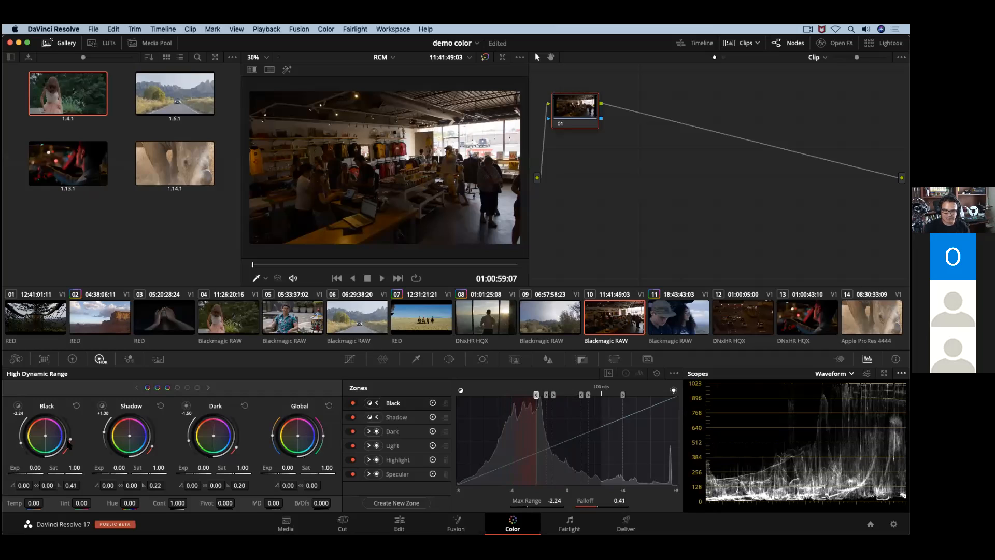
pyautogui.click(77, 407)
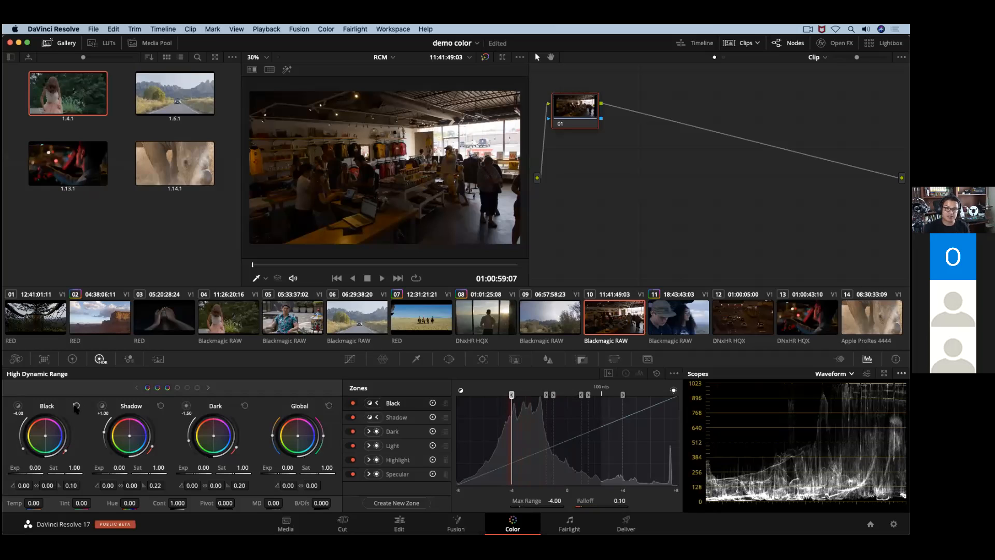
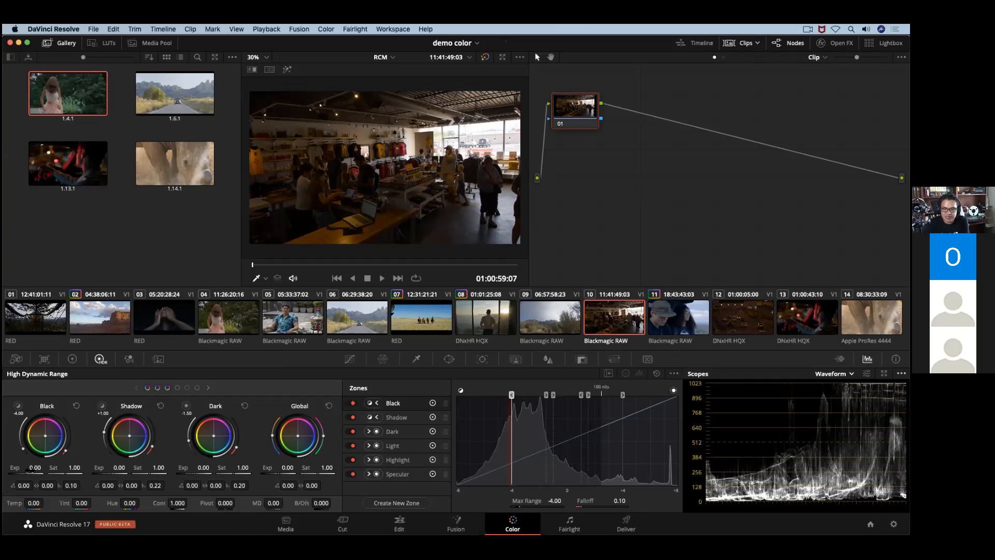
# Reset the grade on node 01 to restore the default zones, and hide the gallery to enlarge the viewer
pyautogui.rightClick(600, 119)
pyautogui.click(600, 119)
pyautogui.moveTo(590, 120); pyautogui.dragTo(603, 141)
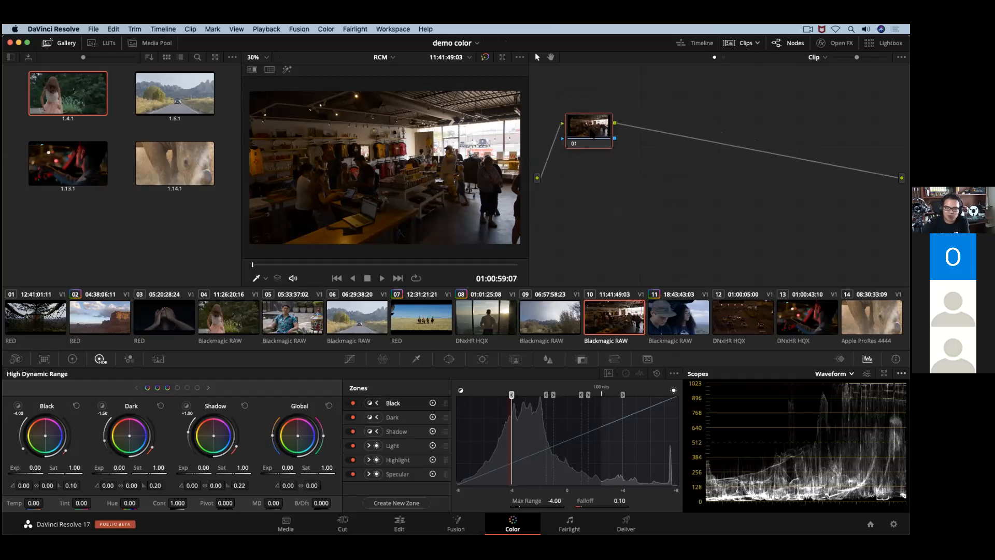
pyautogui.click(46, 43)
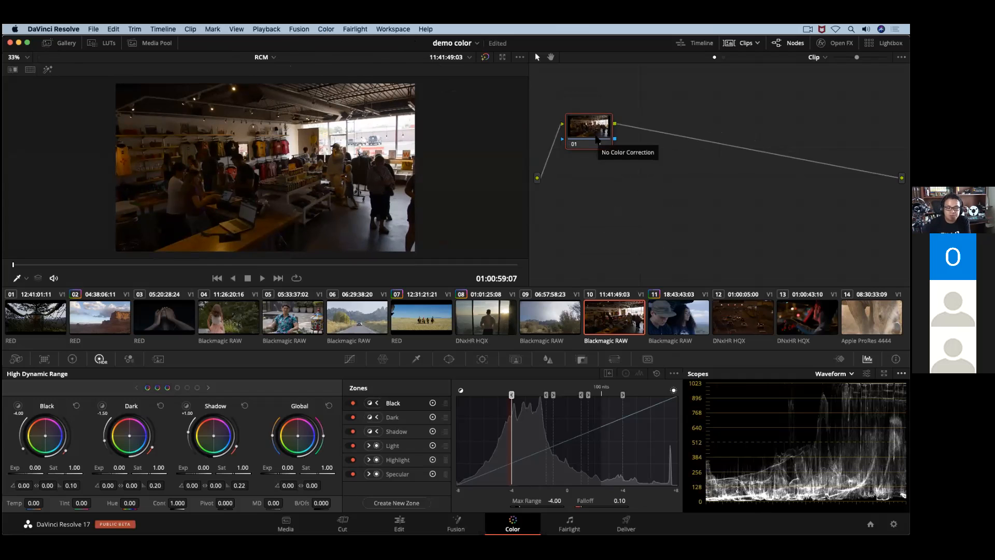
# Lower the Highlight zone's exposure to -3.26 to recover the bright window area
pyautogui.click(406, 460)
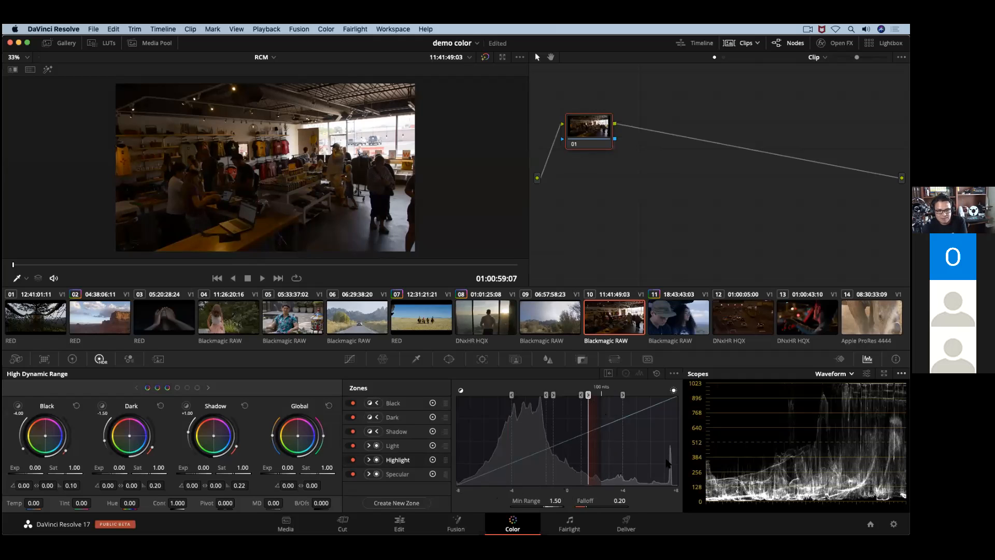
pyautogui.click(209, 387)
pyautogui.click(210, 388)
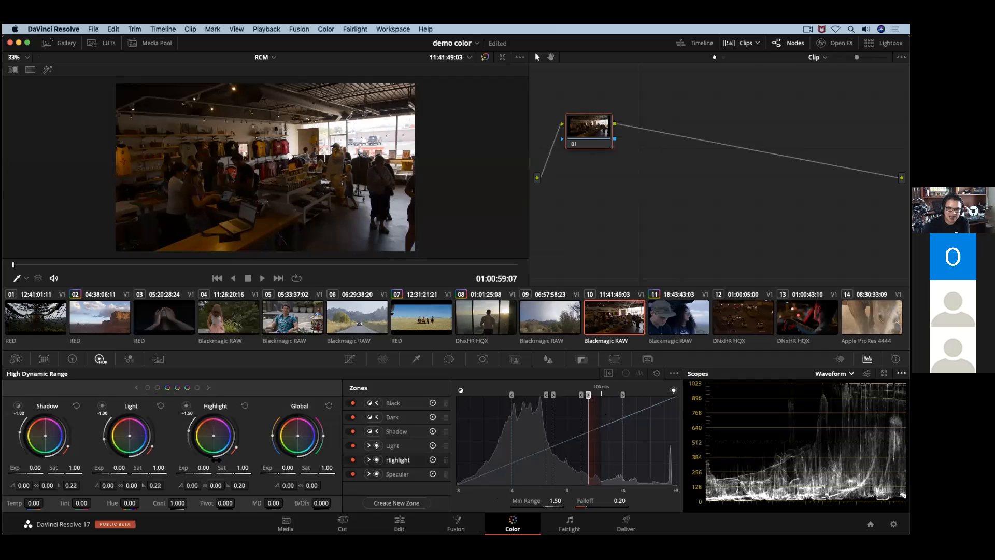
pyautogui.moveTo(200, 468); pyautogui.dragTo(74, 467)
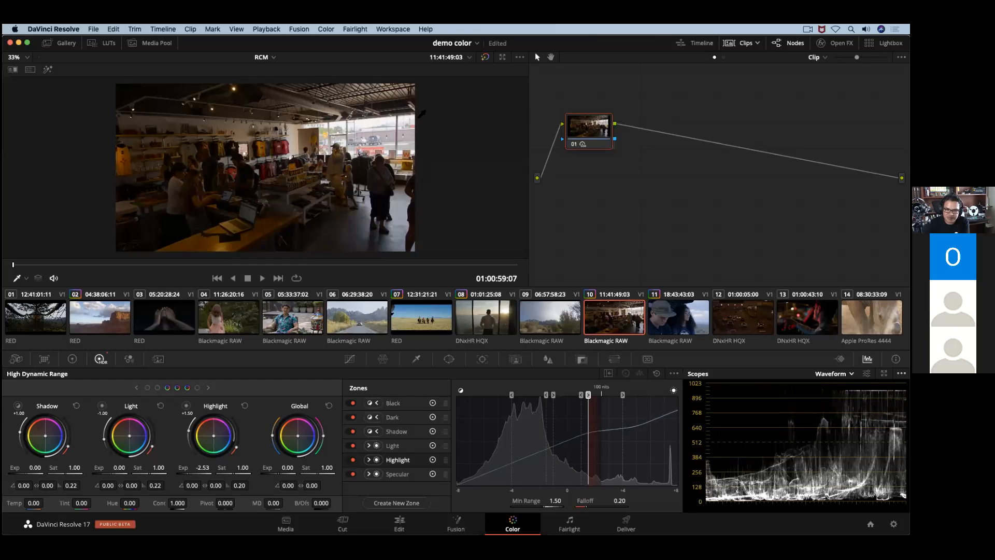
pyautogui.moveTo(204, 468)
pyautogui.mouseDown()
pyautogui.moveTo(260, 467)
pyautogui.moveTo(150, 468)
pyautogui.moveTo(212, 471)
pyautogui.mouseUp()
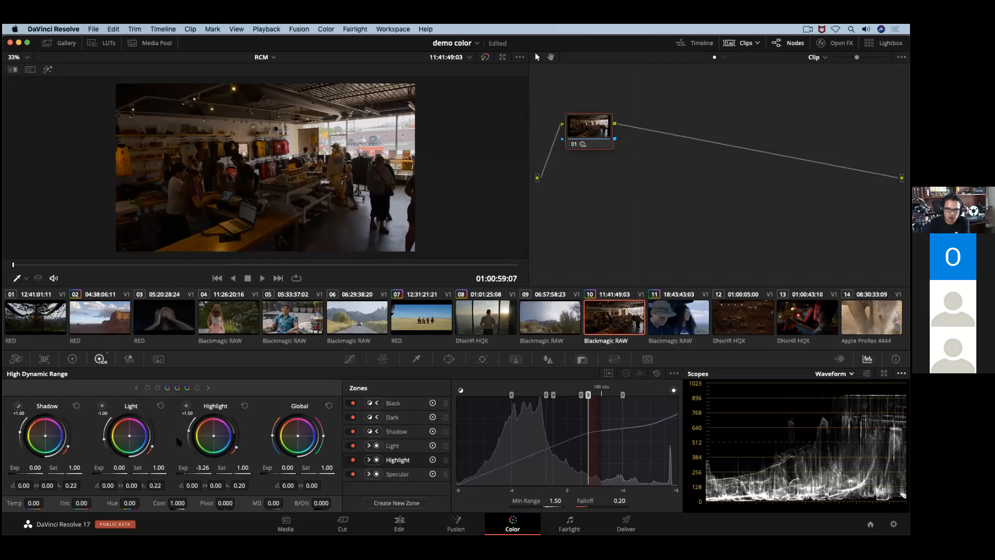
# Bring up the Dark zone's wheel and raise its exposure to 0.80
pyautogui.click(401, 436)
pyautogui.click(396, 418)
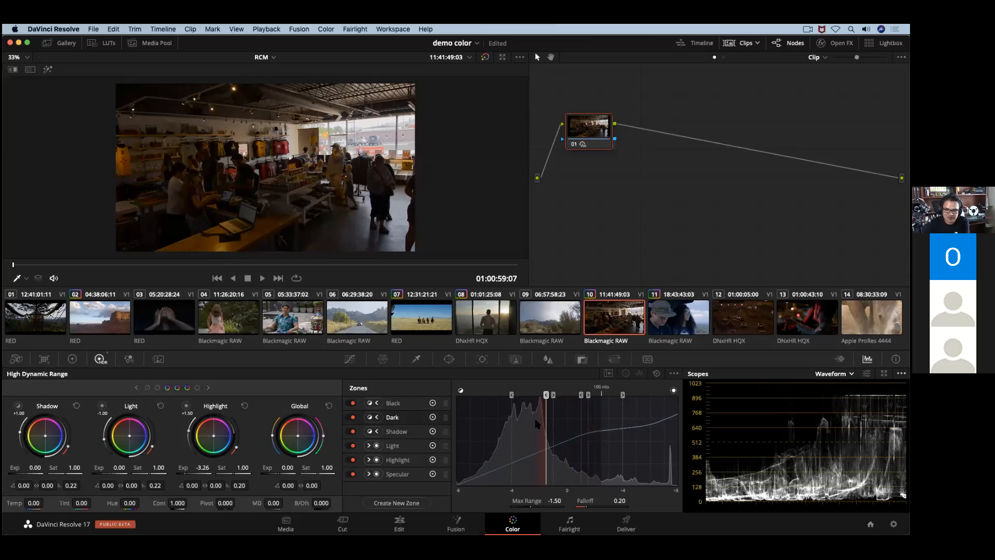
pyautogui.click(157, 388)
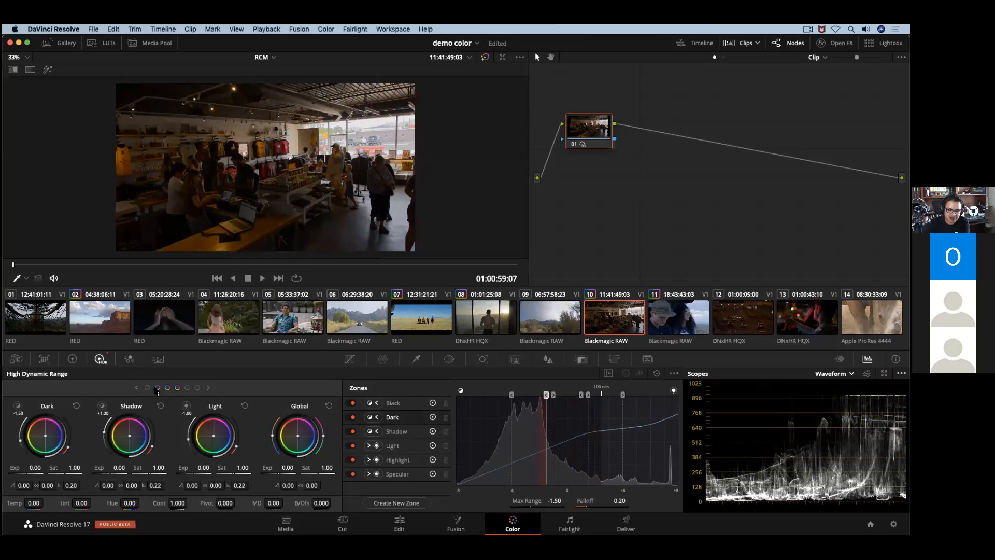
pyautogui.moveTo(35, 467); pyautogui.dragTo(105, 467)
pyautogui.moveTo(35, 467)
pyautogui.mouseDown()
pyautogui.moveTo(43, 467)
pyautogui.moveTo(16, 467)
pyautogui.mouseUp()
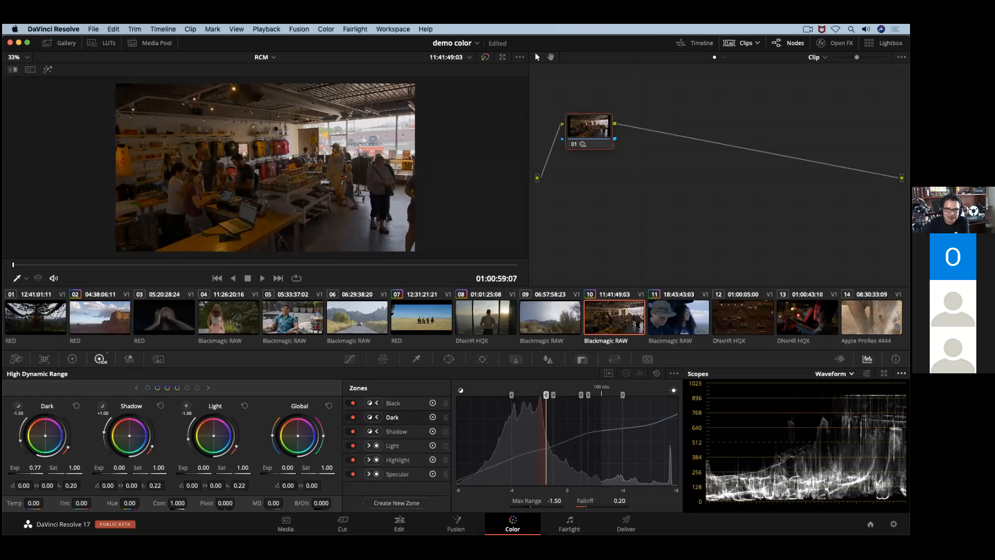
pyautogui.moveTo(186, 472); pyautogui.dragTo(188, 472)
# Lower the Black zone's exposure to -1.01 and set its max range to -3.49 with a falloff of 0.24
pyautogui.click(137, 388)
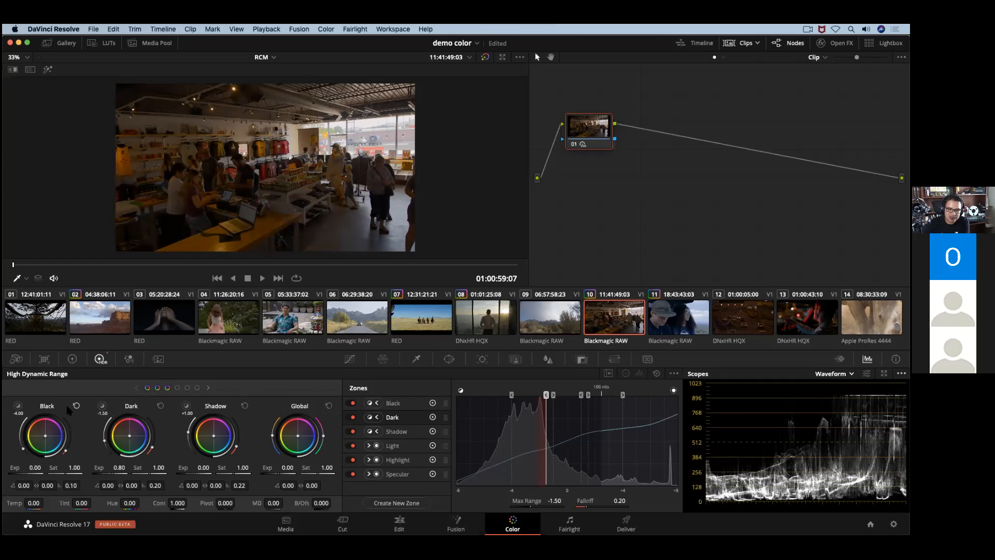
pyautogui.moveTo(39, 469)
pyautogui.mouseDown()
pyautogui.moveTo(18, 469)
pyautogui.moveTo(26, 469)
pyautogui.mouseUp()
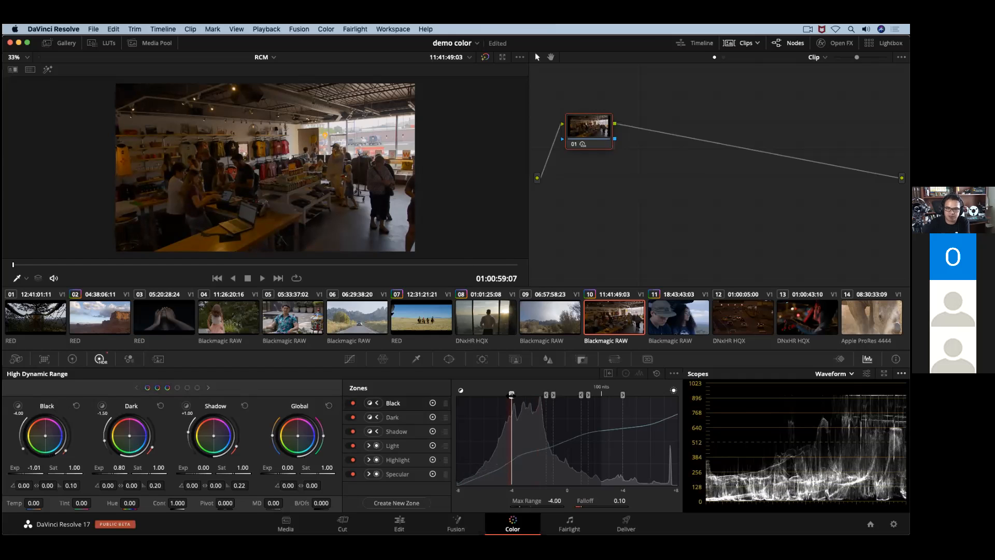
pyautogui.moveTo(528, 397); pyautogui.dragTo(515, 395)
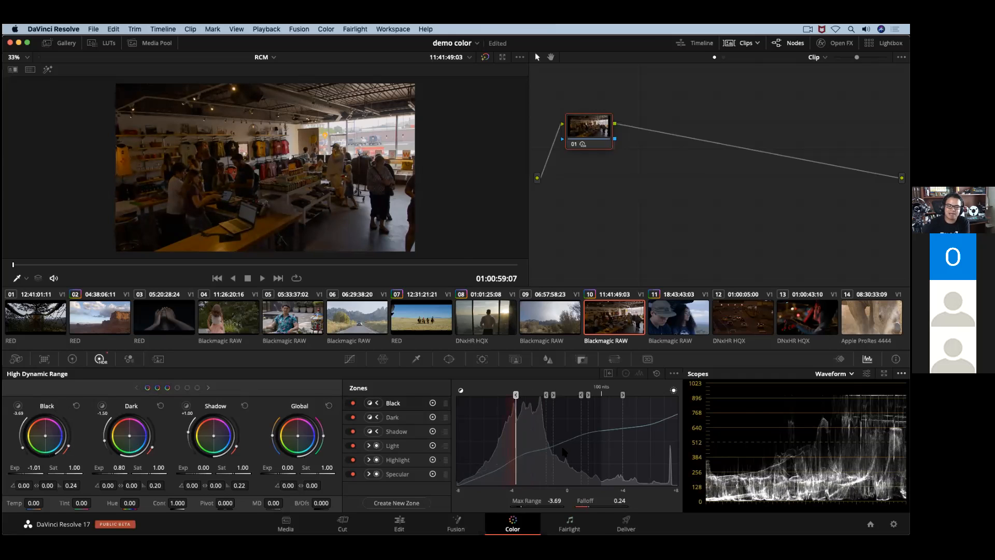
pyautogui.moveTo(515, 394); pyautogui.dragTo(519, 394)
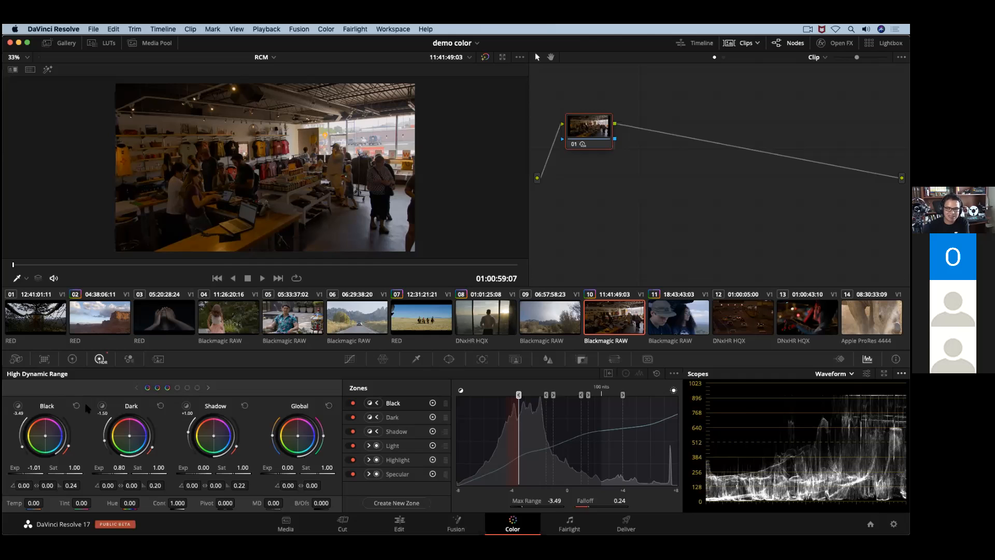
# Highlight the Light zone's affected area in the viewer to check its coverage, and turn the highlight off again
pyautogui.click(19, 407)
pyautogui.click(208, 387)
pyautogui.click(187, 406)
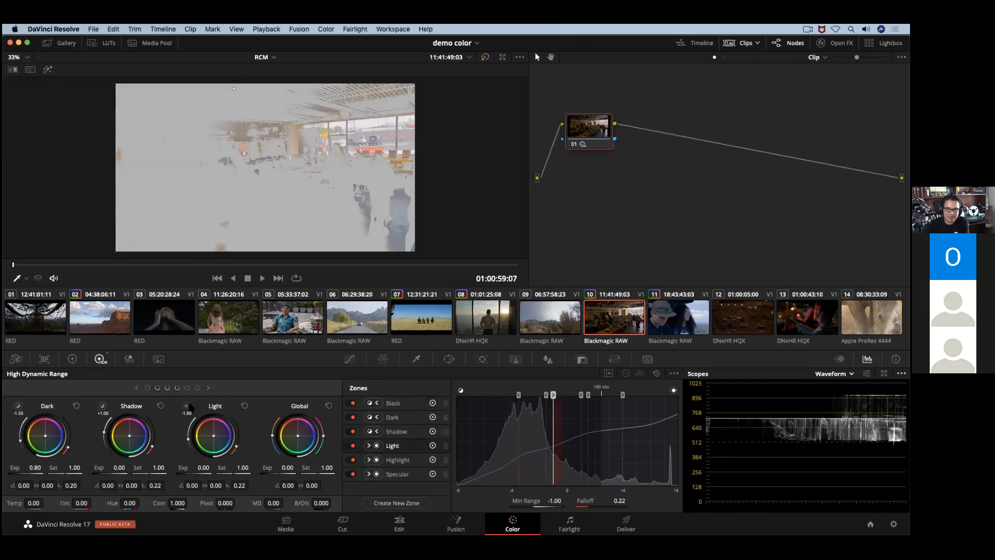
pyautogui.click(189, 405)
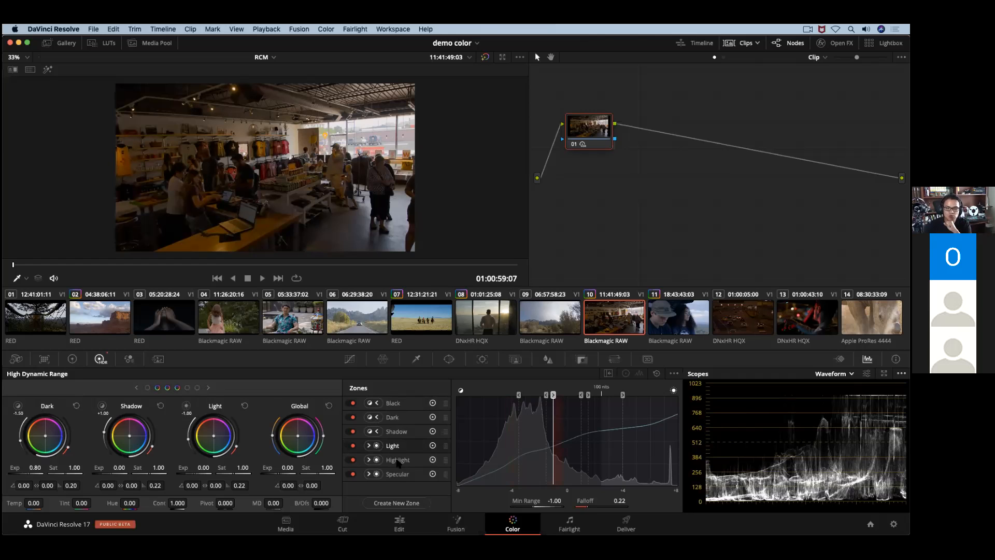
# Disable the Dark, Shadow and Light zones to see how the wheel banks change, and re-enable all three
pyautogui.click(353, 417)
pyautogui.click(352, 431)
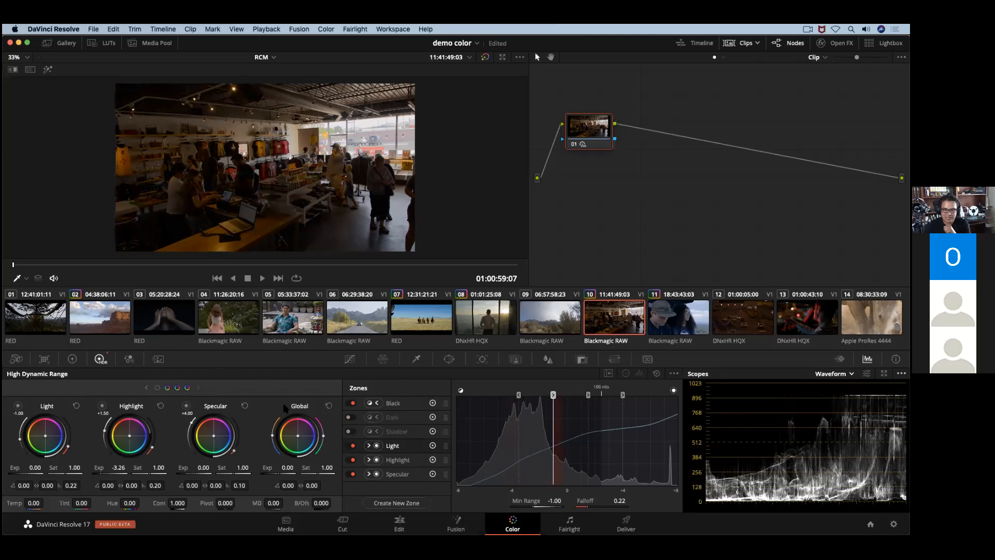
pyautogui.click(353, 445)
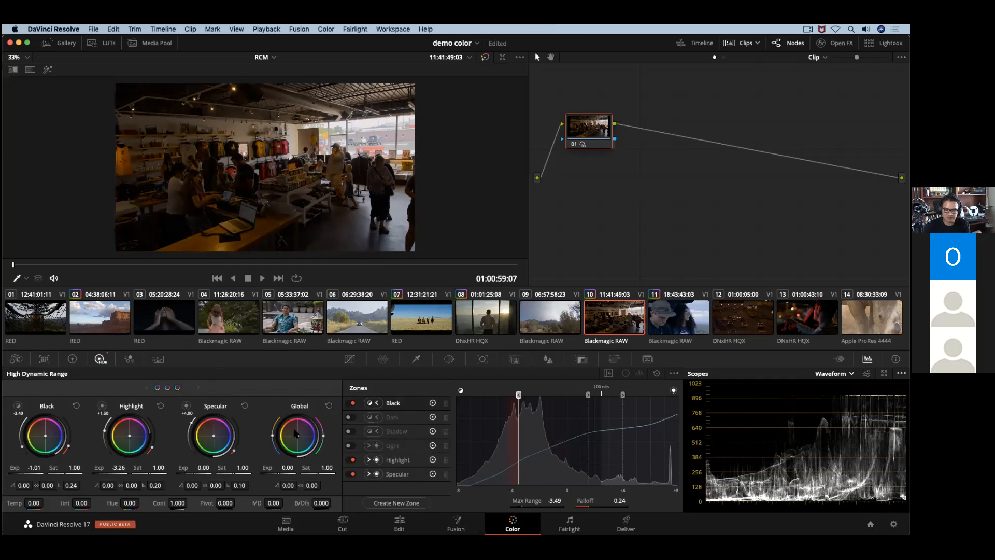
pyautogui.click(351, 417)
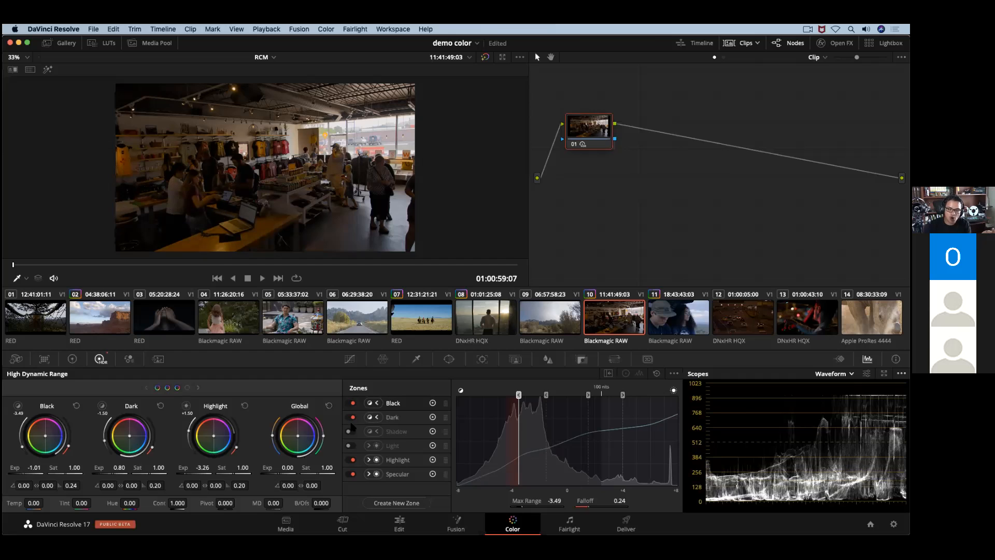
pyautogui.click(351, 432)
pyautogui.click(352, 446)
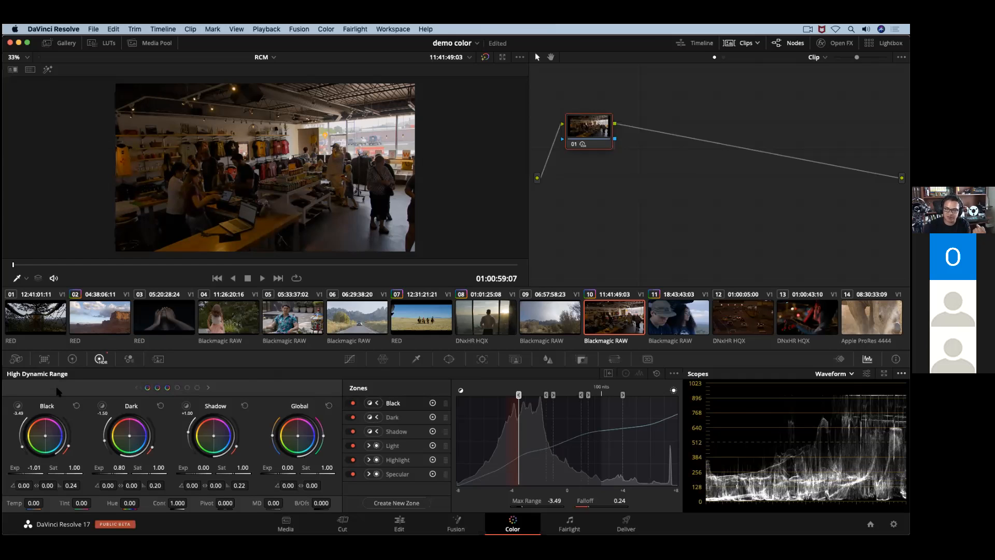
# Bank the Global wheel with the color wheels, page through all wheels and back, and turn the banking option off again
pyautogui.click(674, 374)
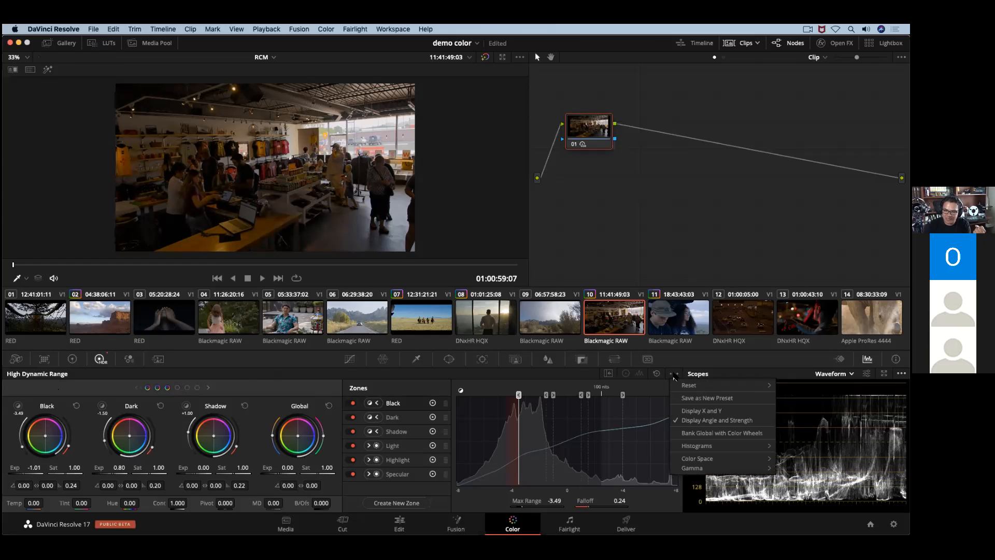
pyautogui.click(700, 434)
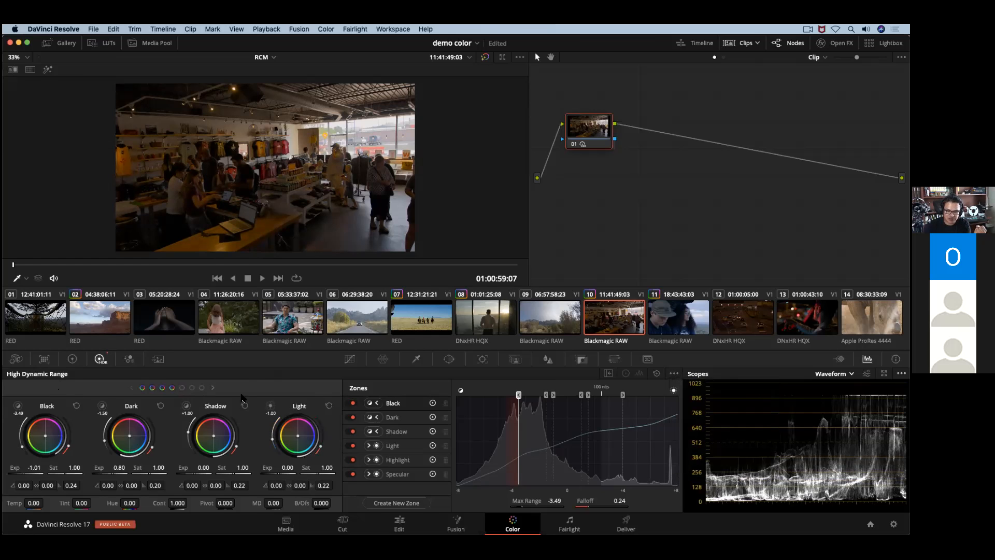
pyautogui.click(213, 388)
pyautogui.click(213, 387)
pyautogui.click(213, 388)
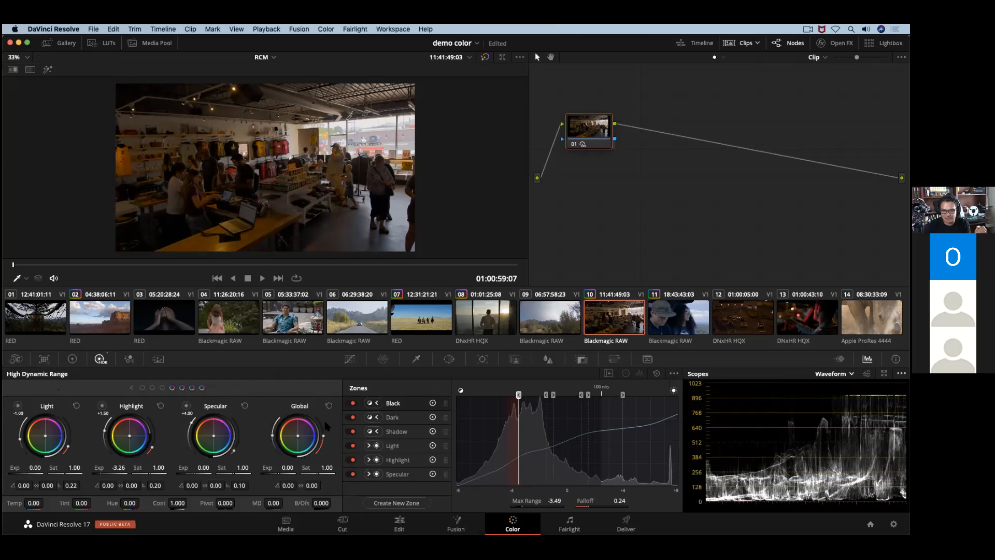
pyautogui.click(132, 388)
pyautogui.click(132, 388)
pyautogui.click(131, 387)
pyautogui.click(674, 373)
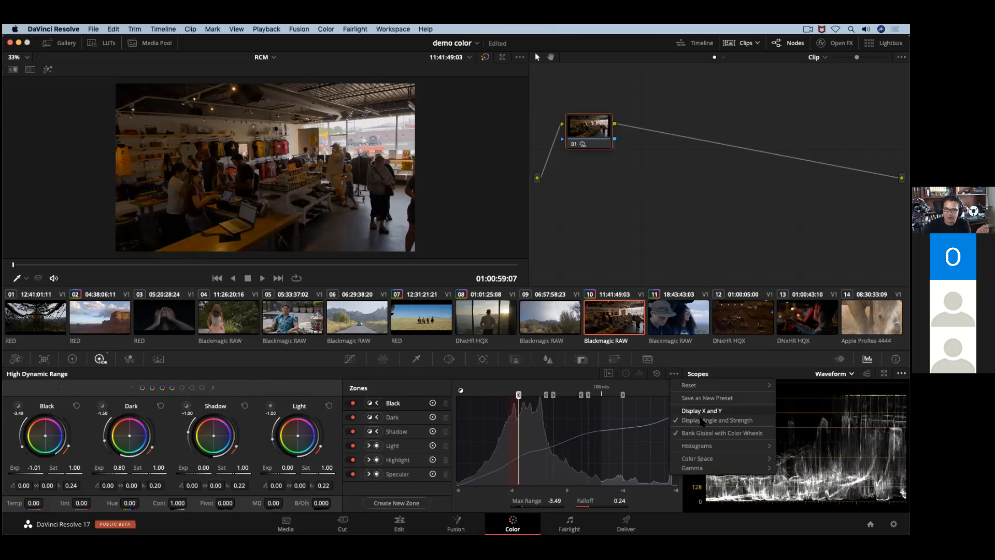
pyautogui.click(720, 433)
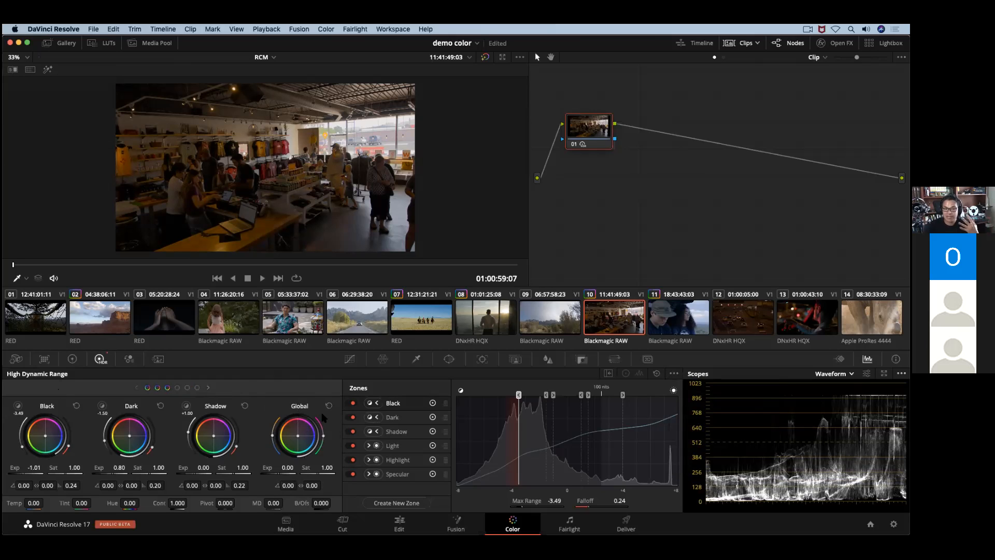
# Set the Light zone's min range to -0.42 and create a new zone named SDR ALEXA with range 1.00 and falloff 0.22
pyautogui.moveTo(552, 395)
pyautogui.mouseDown()
pyautogui.moveTo(497, 396)
pyautogui.moveTo(561, 395)
pyautogui.mouseUp()
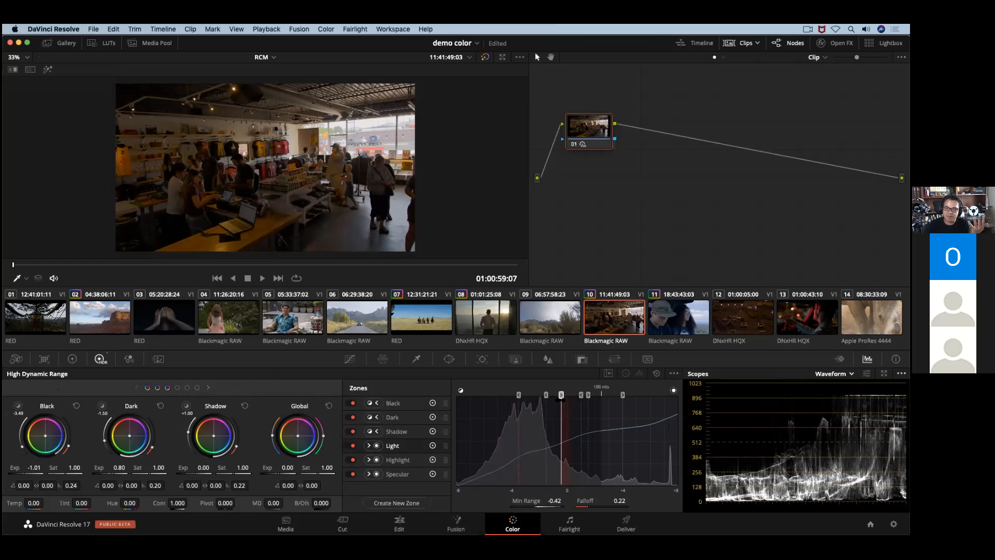
pyautogui.click(417, 503)
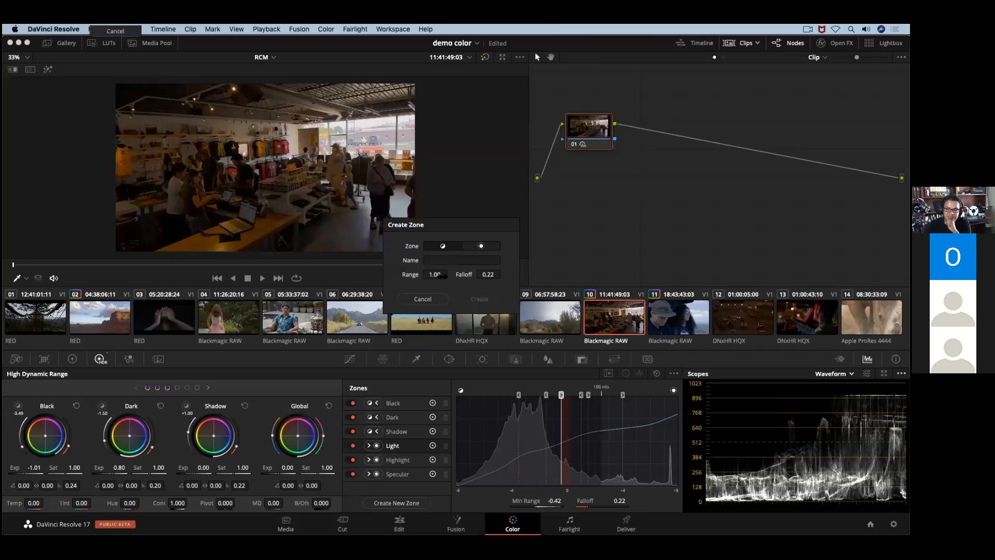
pyautogui.click(454, 259)
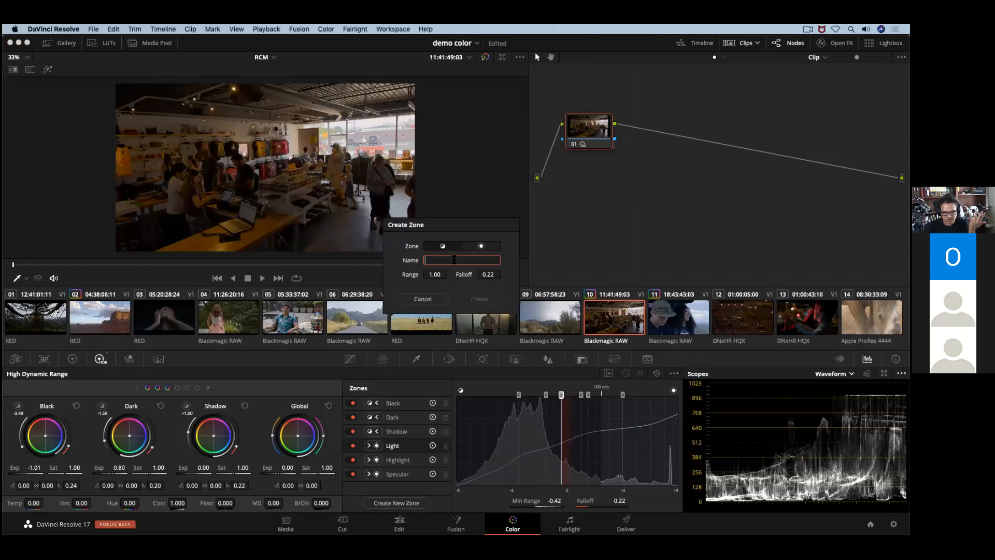
pyautogui.write('SDR ALEXA')
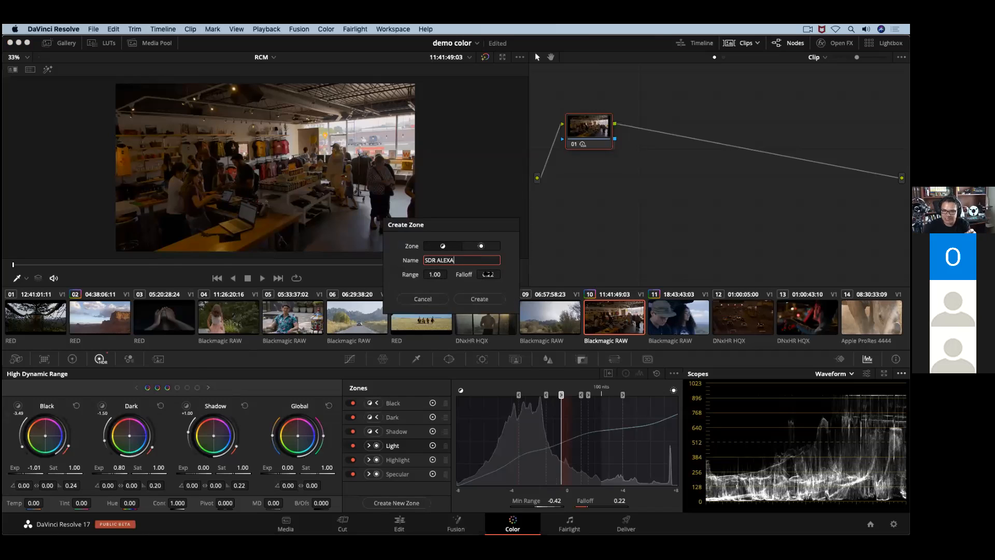
pyautogui.click(483, 299)
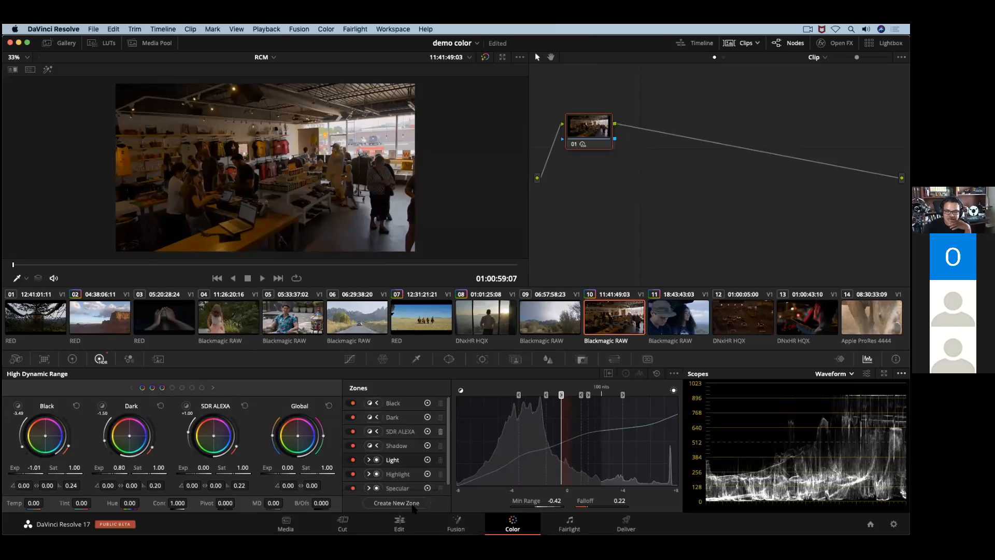
# Delete the SDR ALEXA zone from the zone list
pyautogui.click(398, 436)
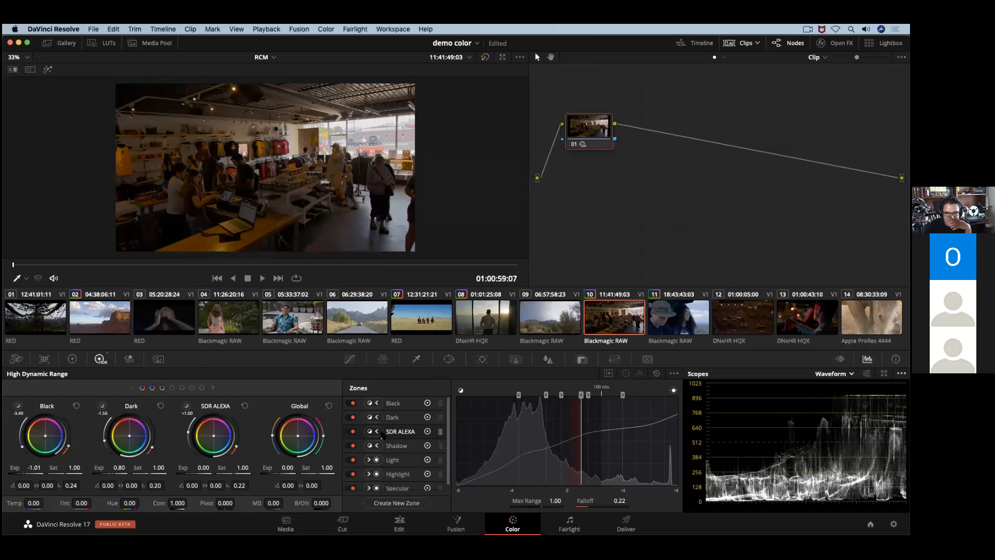
pyautogui.click(440, 431)
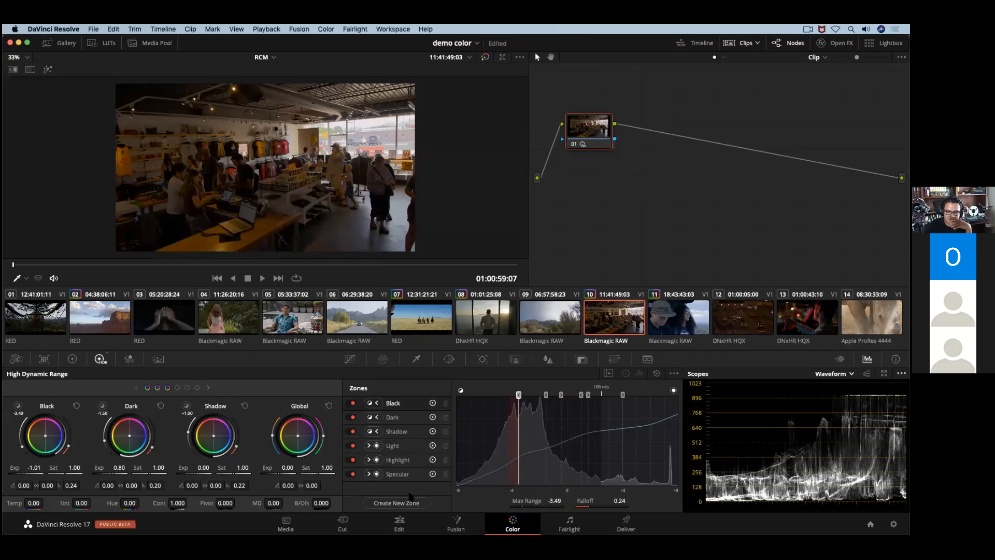
# Create a zone named SKINS with range 1.00 and falloff 0.22, and delete it again
pyautogui.click(396, 503)
pyautogui.click(462, 264)
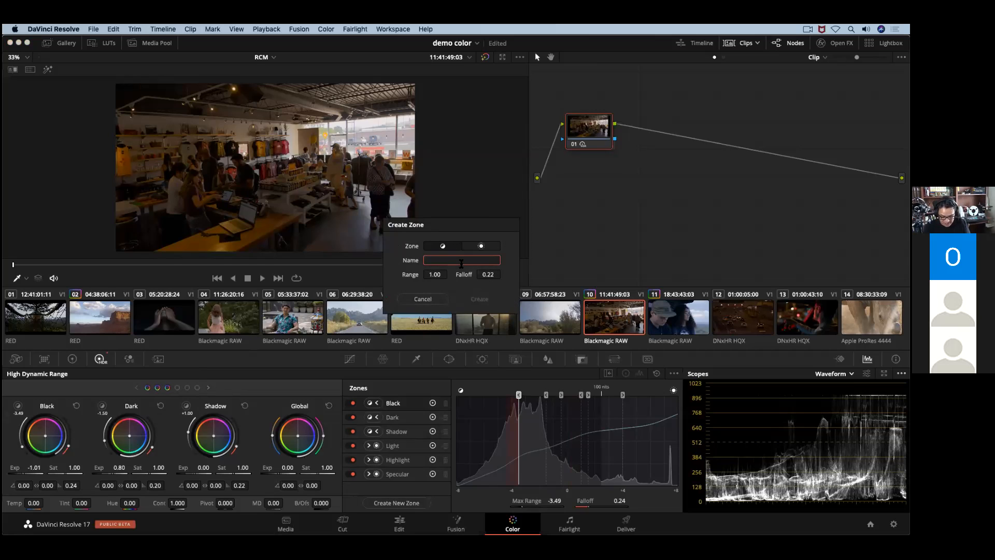
pyautogui.write('SKINS')
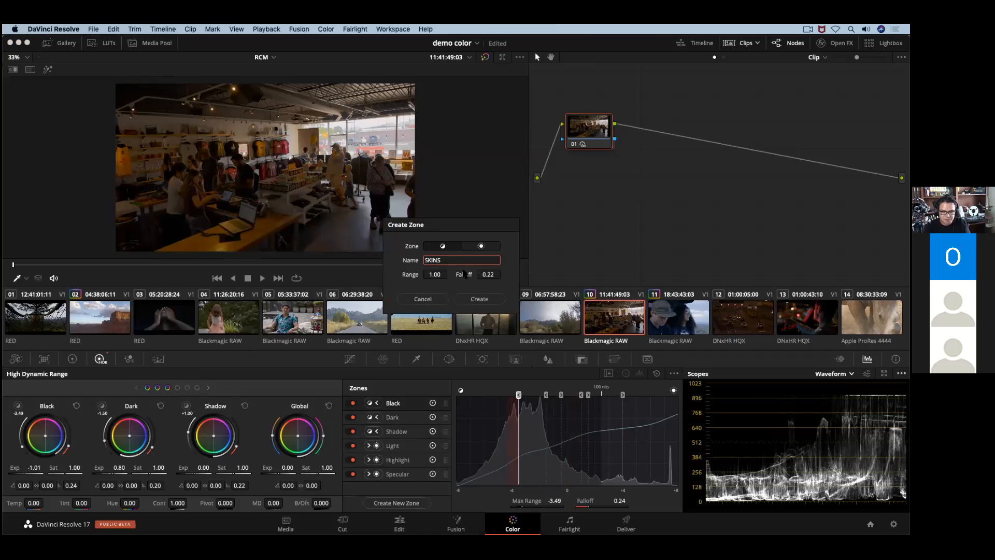
pyautogui.click(480, 298)
pyautogui.click(400, 433)
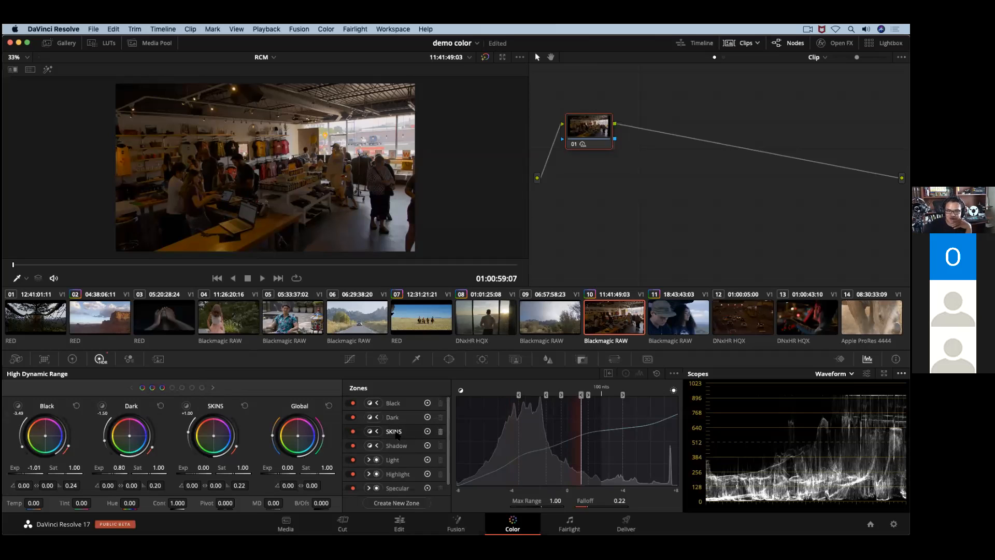
pyautogui.click(440, 431)
# Create a new zone named SKINS with range 1.00 and falloff 0.22
pyautogui.click(413, 501)
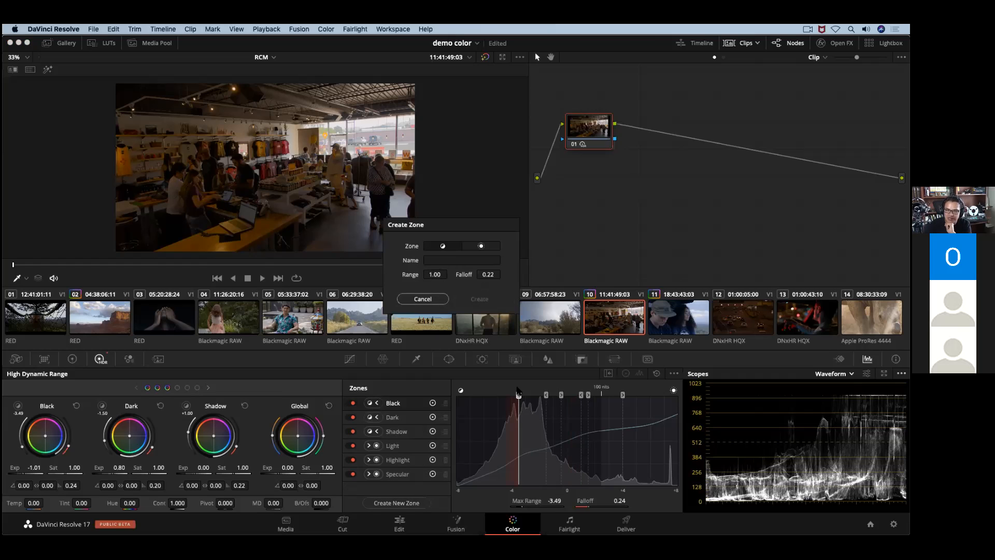
pyautogui.click(457, 259)
pyautogui.write('SKINS')
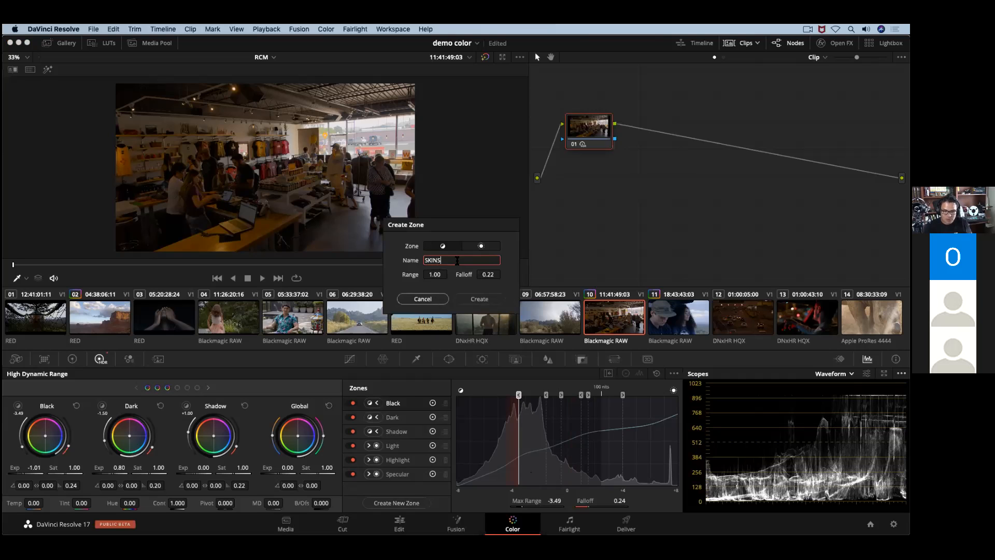
pyautogui.click(480, 299)
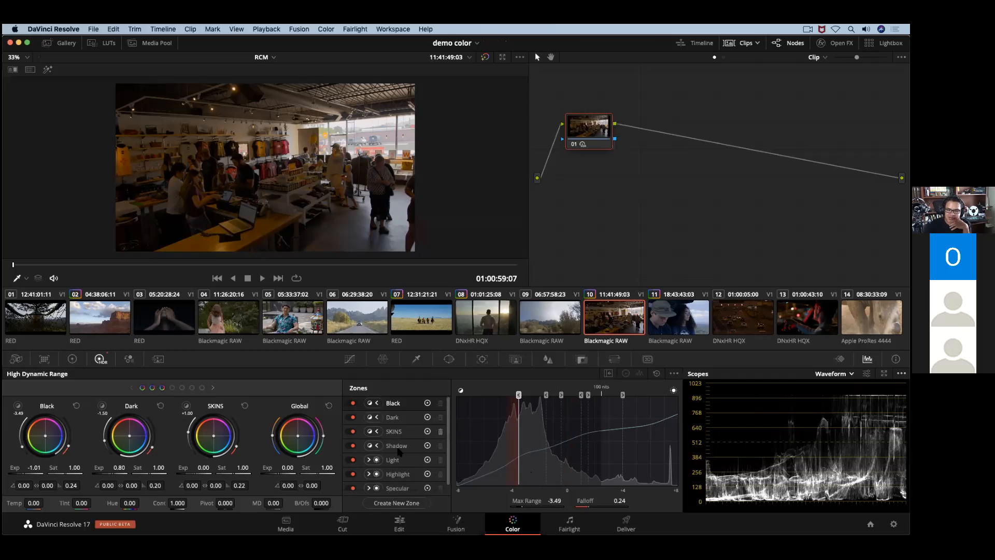
# Move the Shadow zone's boundary to 0.76 so SKINS sits after Shadow, and bring the SKINS wheel into the displayed bank
pyautogui.click(395, 431)
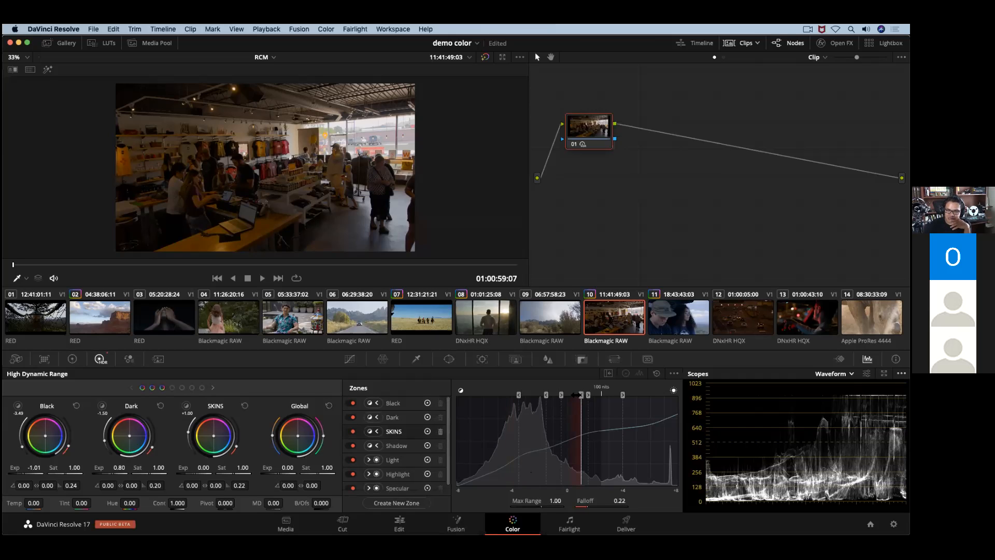
pyautogui.moveTo(581, 395); pyautogui.dragTo(581, 395)
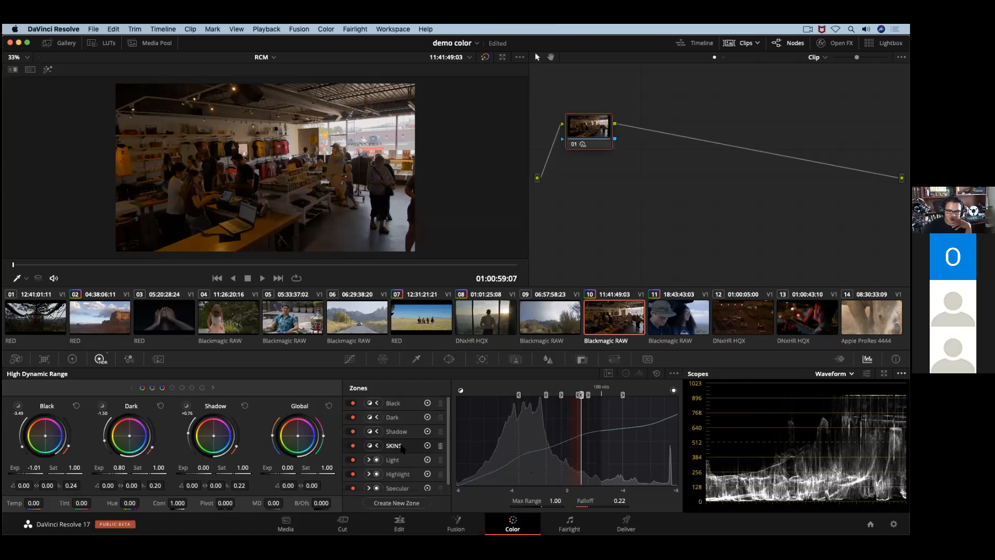
pyautogui.click(213, 388)
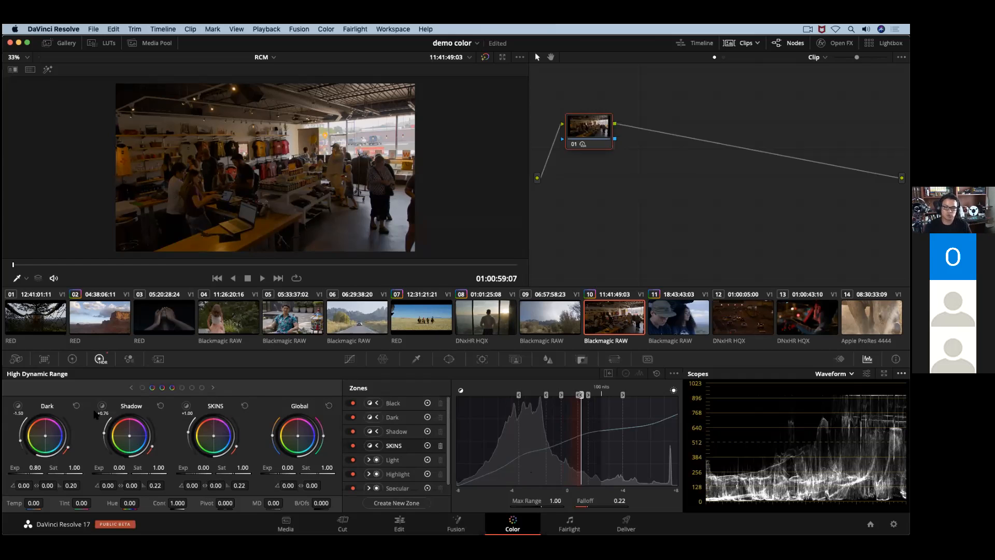
# Save the current HDR zone setup as a new preset named ALEXA EXTERIOR
pyautogui.click(673, 374)
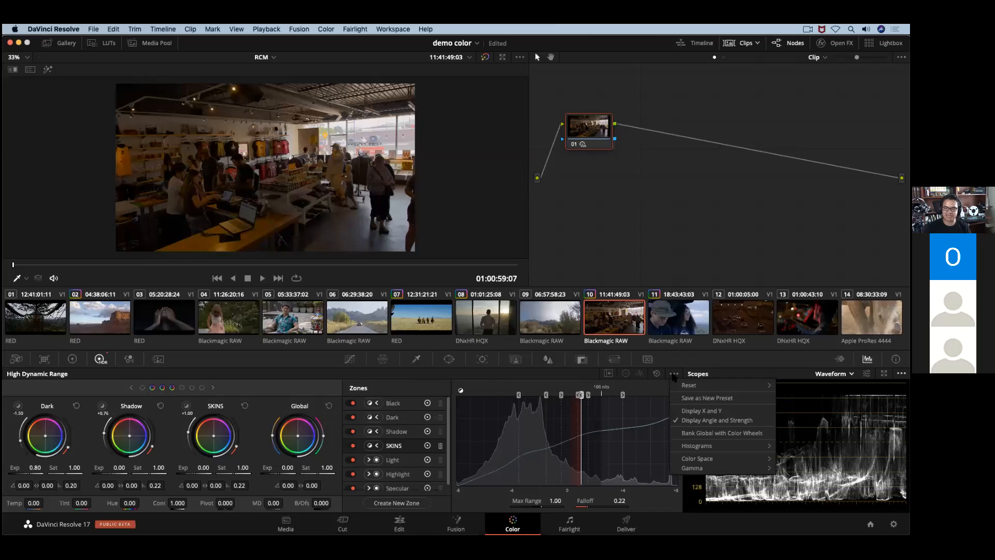
pyautogui.click(714, 398)
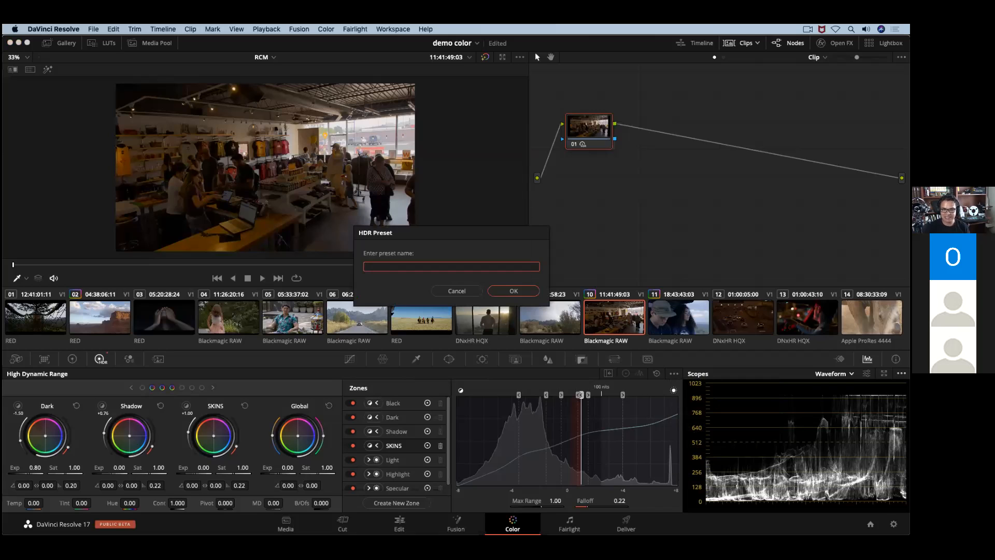
pyautogui.write('ALEX EXTERIOR')
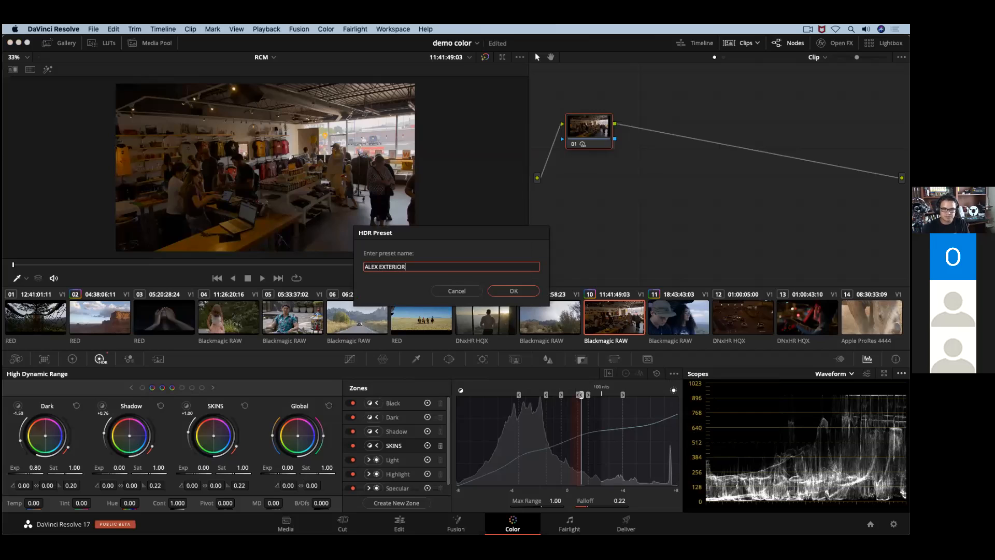
pyautogui.click(379, 266)
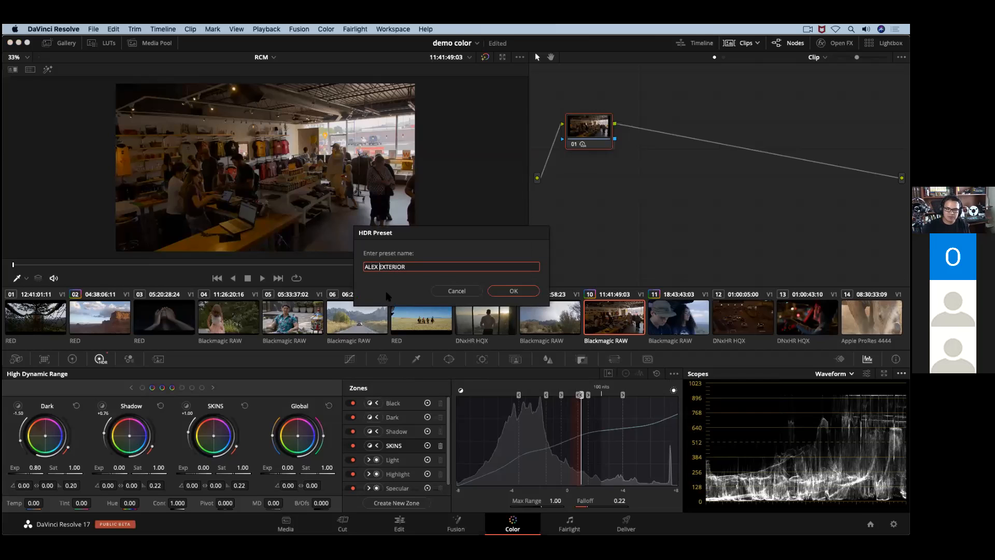
pyautogui.press('BackSpace')
pyautogui.write('A')
pyautogui.click(497, 294)
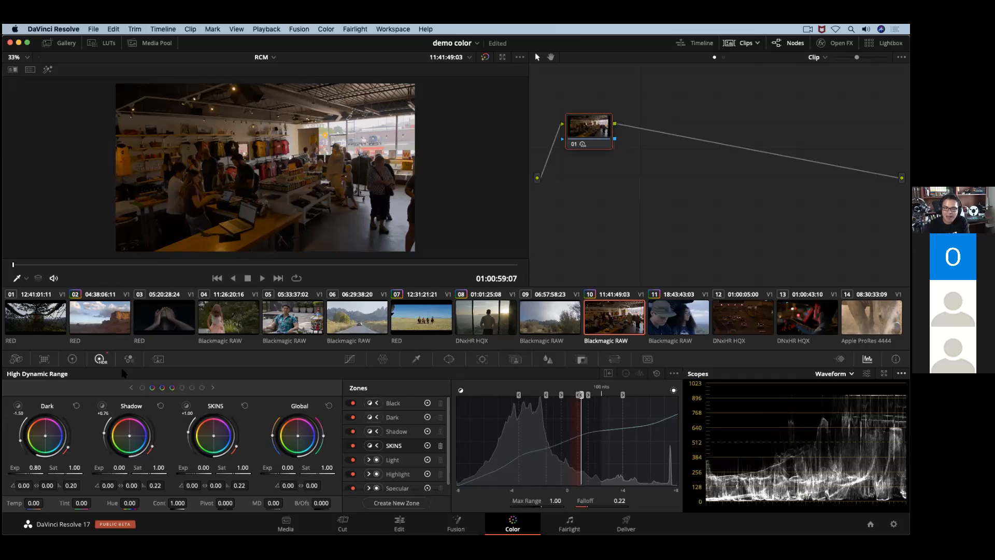
# Page through the zone wheels to the SKINS, Light and Highlight bank, and select the Light zone in the graph
pyautogui.click(132, 387)
pyautogui.click(213, 387)
pyautogui.click(213, 387)
pyautogui.click(212, 385)
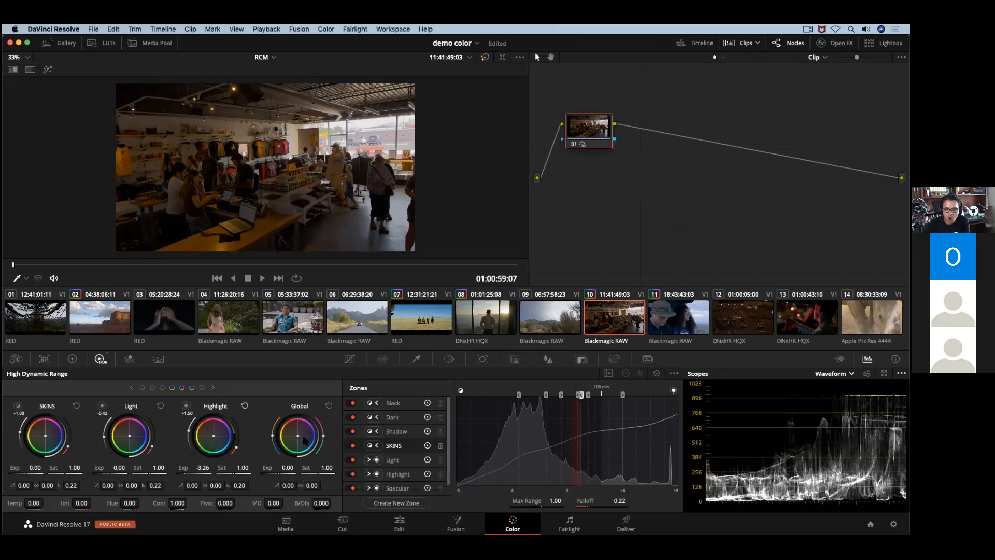
pyautogui.click(560, 396)
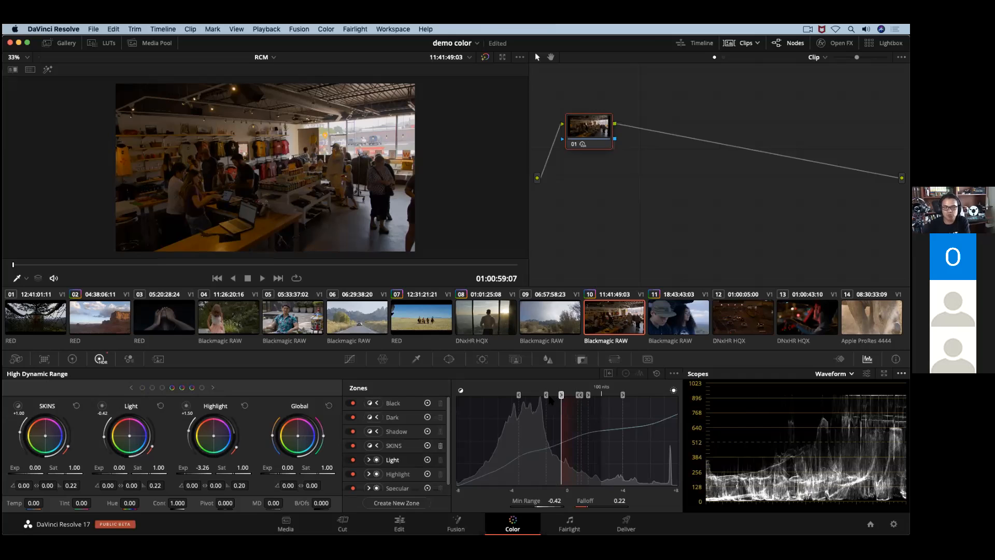
# Reset all High Dynamic Range adjustments on clip 10 and save the project
pyautogui.click(656, 374)
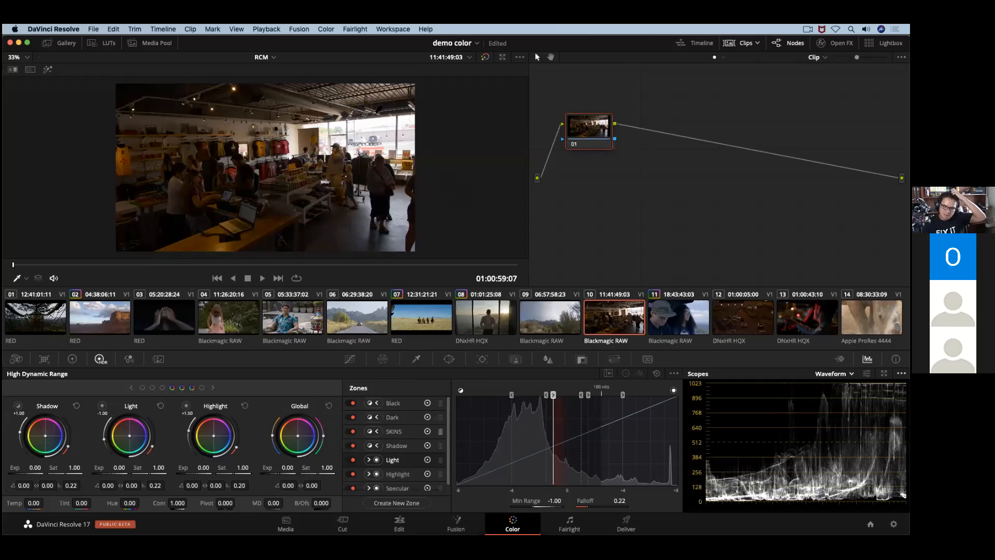
pyautogui.press('super+s')
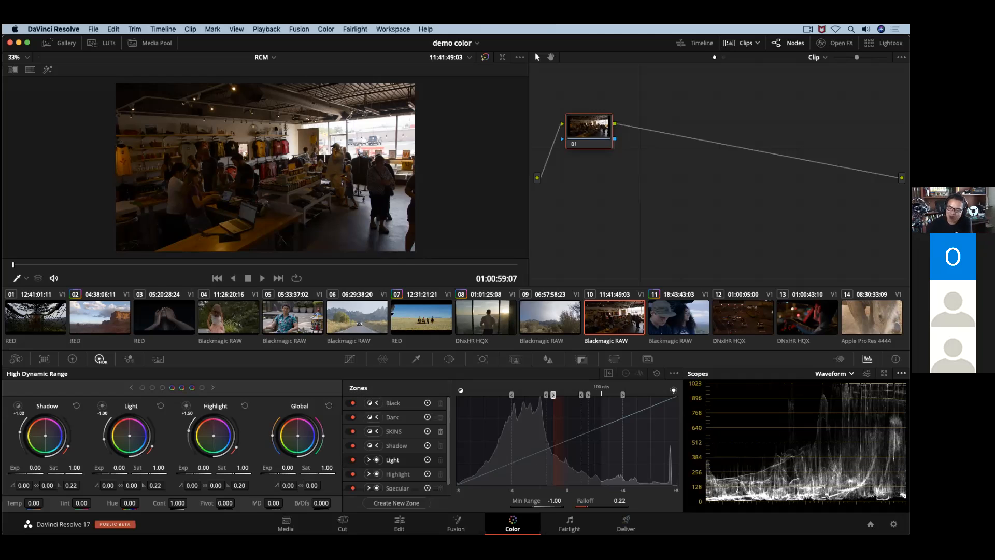
# In the project's color management settings, set the color science to DaVinci YRGB and the timeline color space to Rec.709 Gamma 2.4
pyautogui.click(893, 523)
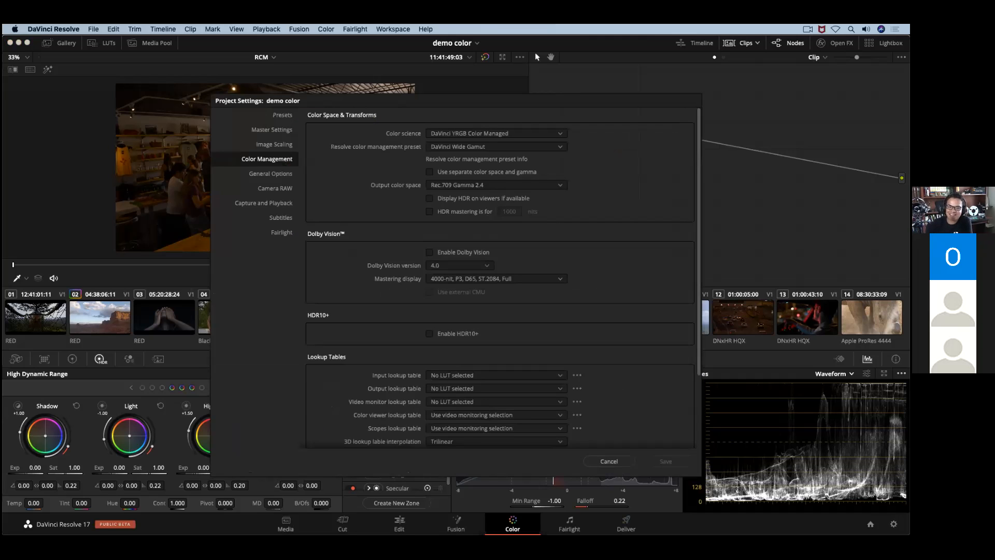
pyautogui.click(490, 136)
pyautogui.click(486, 146)
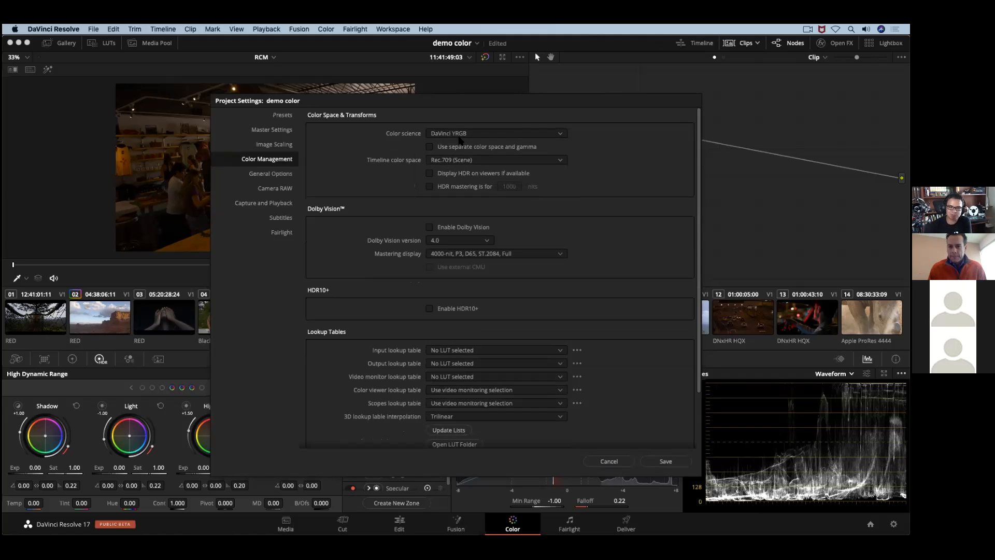
pyautogui.click(467, 161)
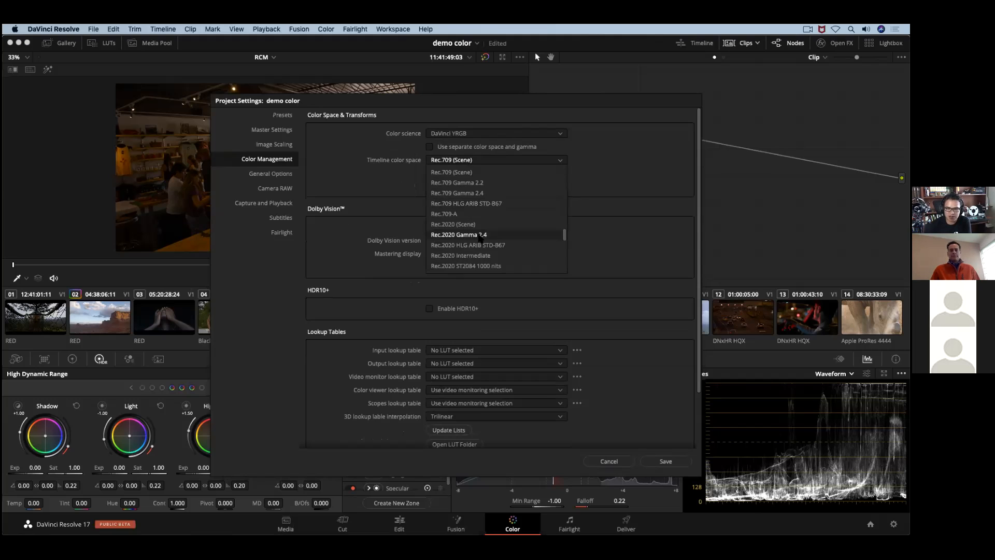
pyautogui.click(470, 193)
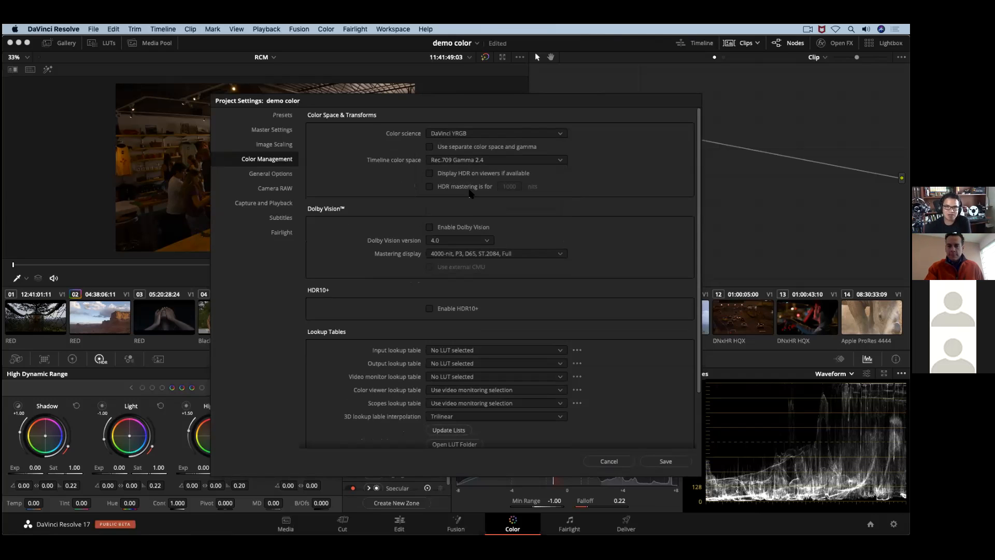
# Try the ACEScct color science, and set the color science to DaVinci YRGB Color Managed
pyautogui.click(487, 134)
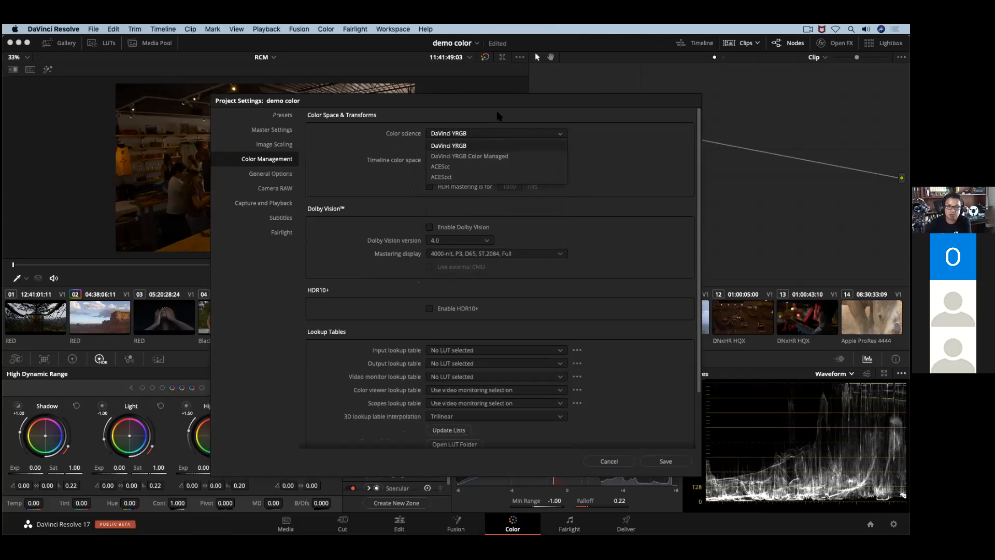
pyautogui.click(466, 176)
pyautogui.click(482, 134)
pyautogui.click(480, 156)
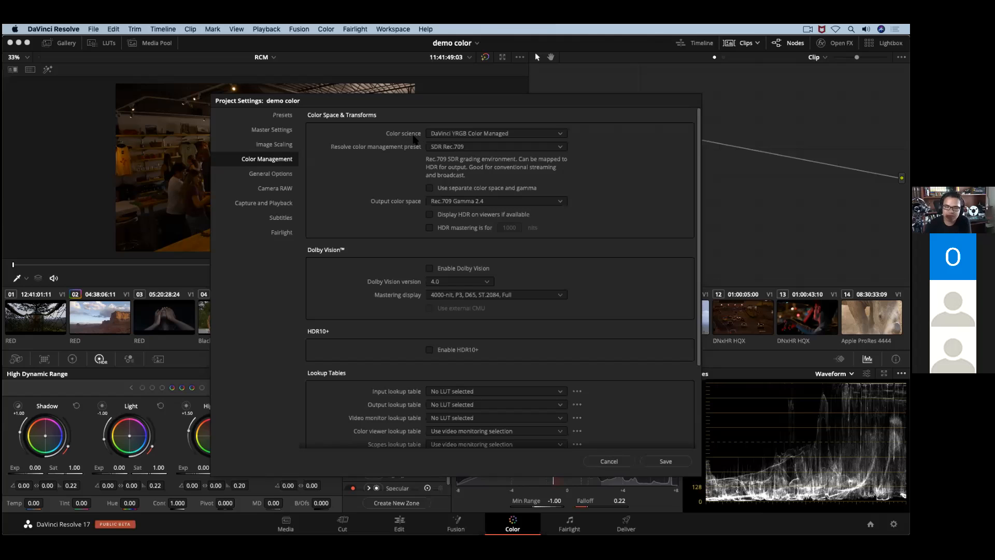
# Try the SDR P3 Broadcast, SDR P3 Cinema, SDR Rec.2020, HDR P3 Broadcast and HDR Rec.2020 color management presets in turn
pyautogui.click(454, 152)
pyautogui.click(464, 171)
pyautogui.click(473, 150)
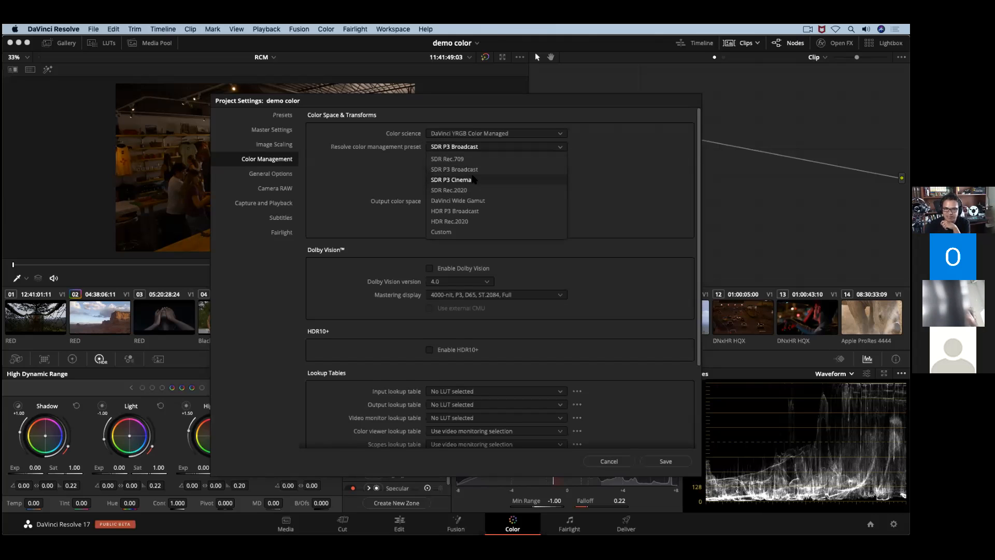
pyautogui.click(474, 179)
pyautogui.click(481, 150)
pyautogui.click(474, 189)
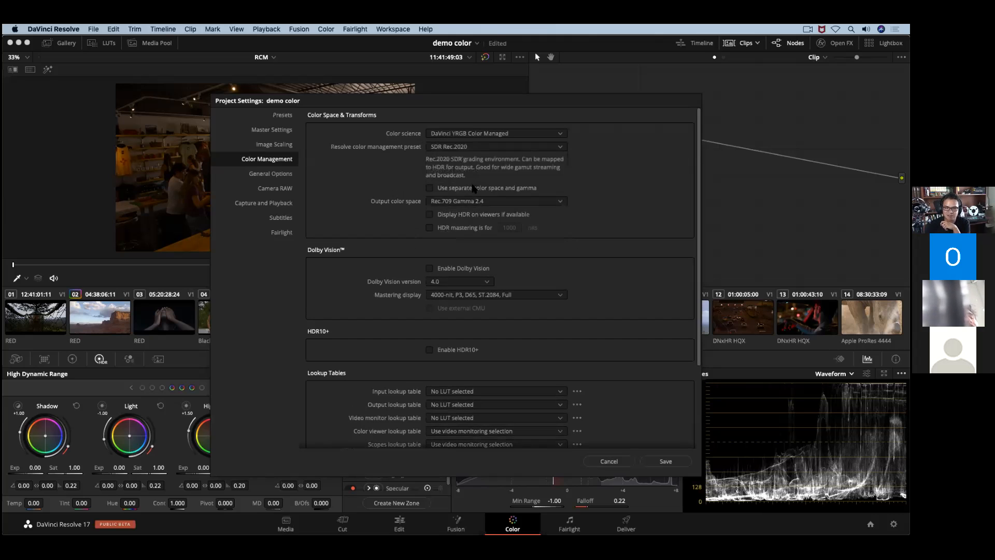
pyautogui.click(459, 151)
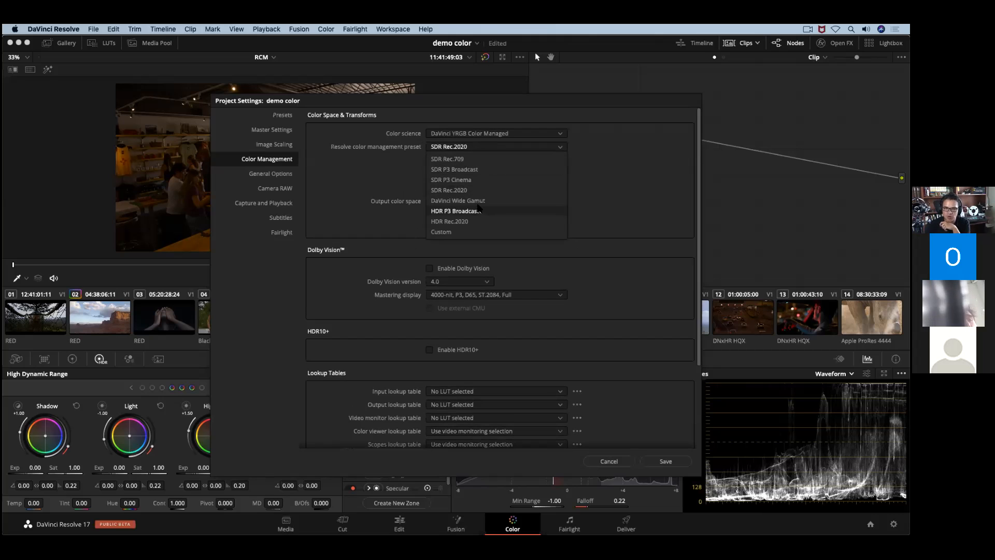
pyautogui.click(479, 209)
pyautogui.click(490, 151)
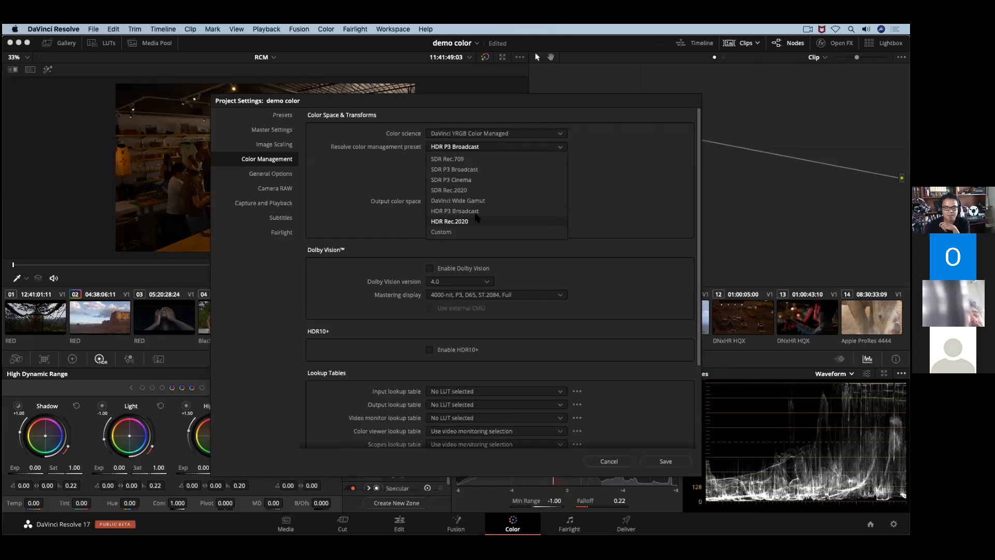
pyautogui.click(475, 221)
# Set the Resolve color management preset to DaVinci Wide Gamut
pyautogui.click(475, 149)
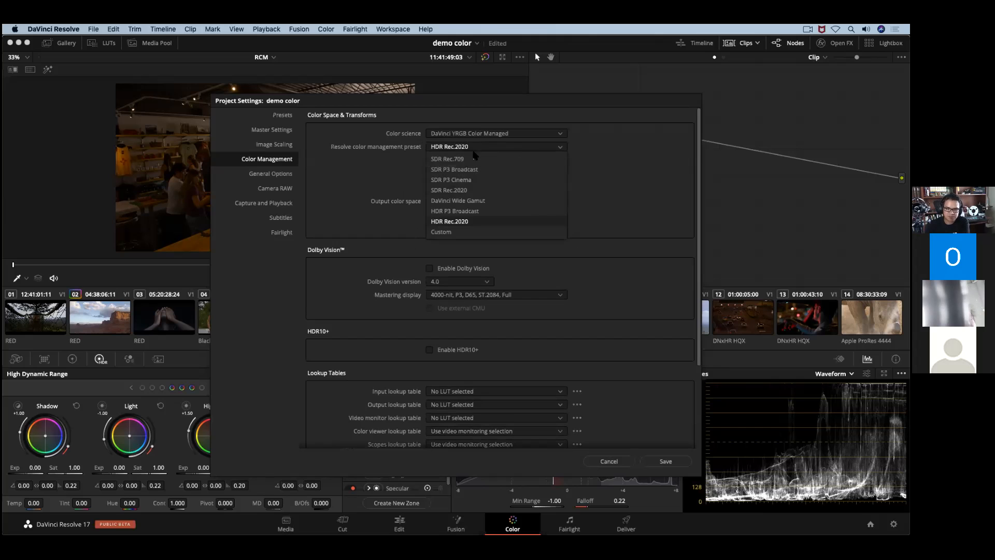
pyautogui.click(485, 200)
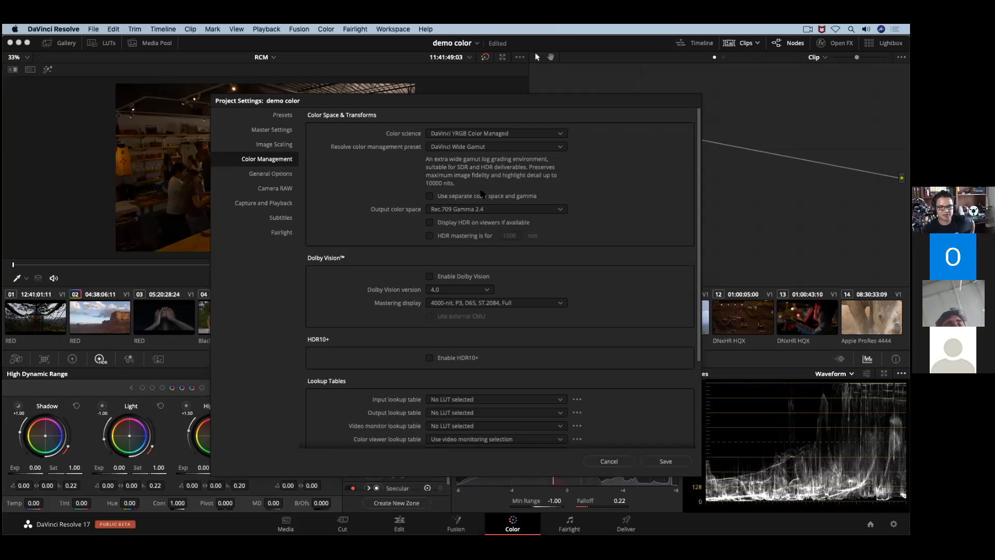
pyautogui.click(488, 149)
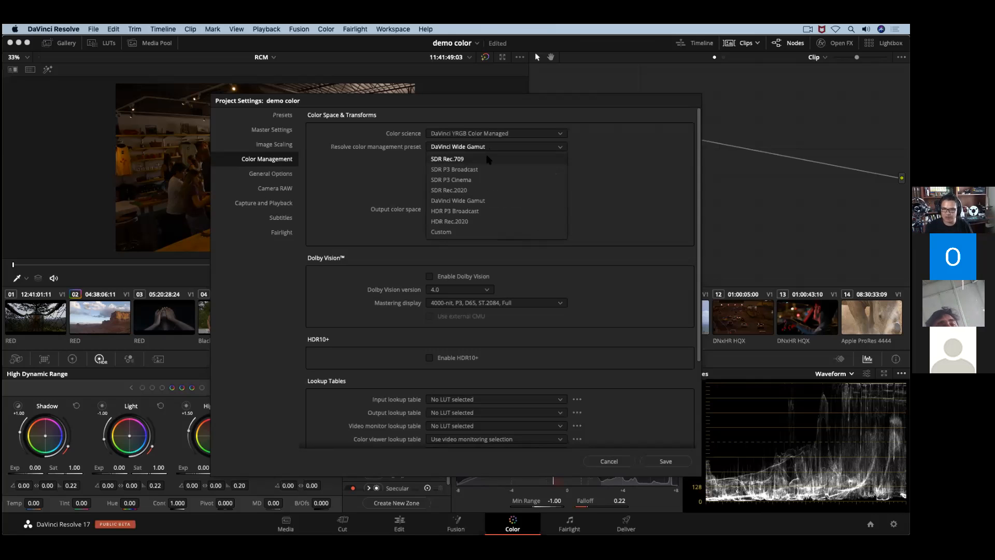
pyautogui.click(493, 201)
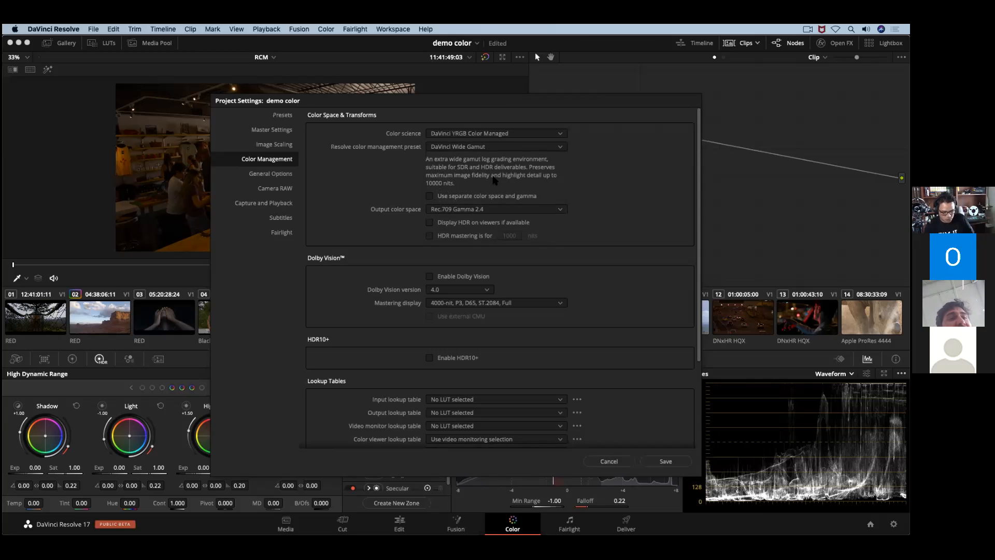
# Switch to Keynote to review the slide with the DaVinci Wide Gamut and DaVinci Intermediate charts, and return to DaVinci Resolve
pyautogui.press('super+Tab')
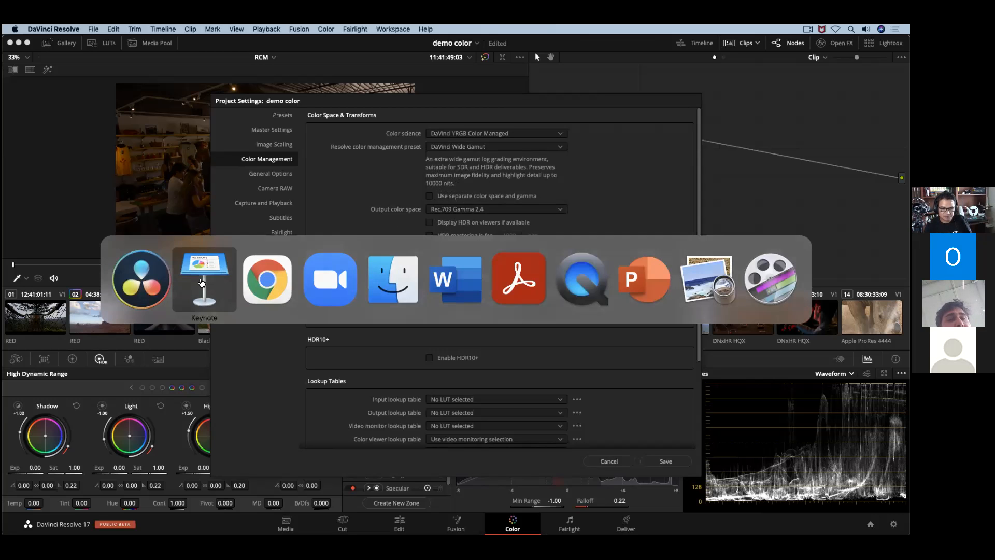
pyautogui.press('Down')
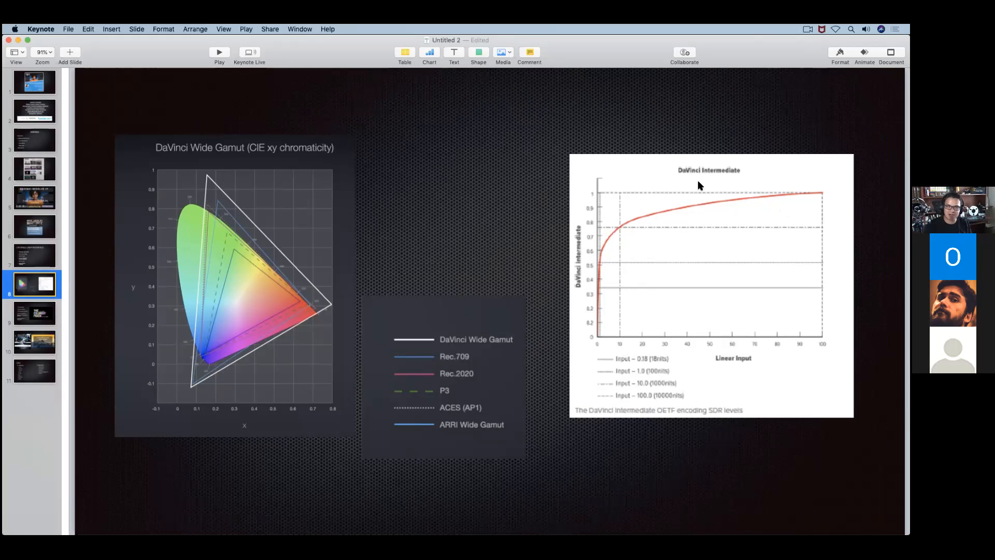
pyautogui.press('super+Tab')
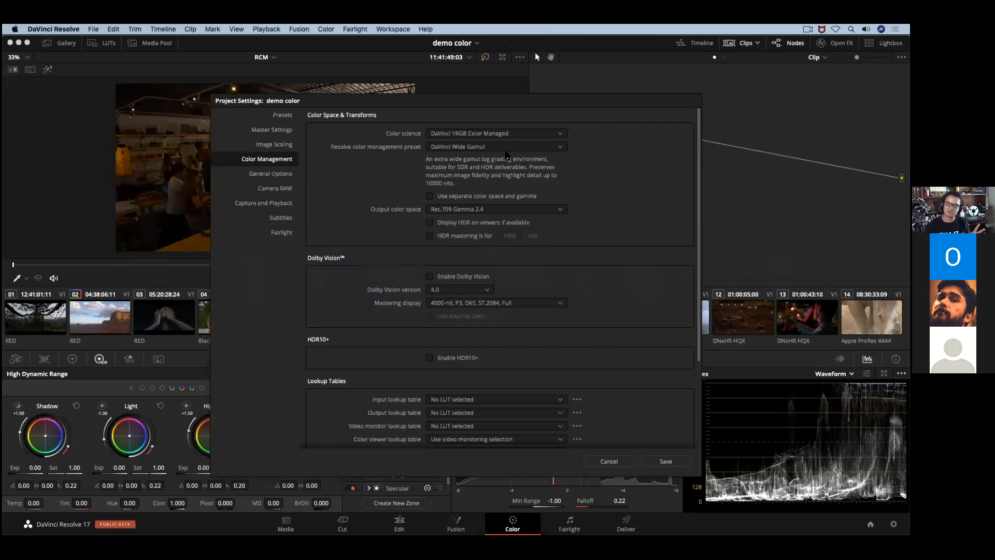
# Try the Custom color management preset, and set the preset back to DaVinci Wide Gamut
pyautogui.click(505, 147)
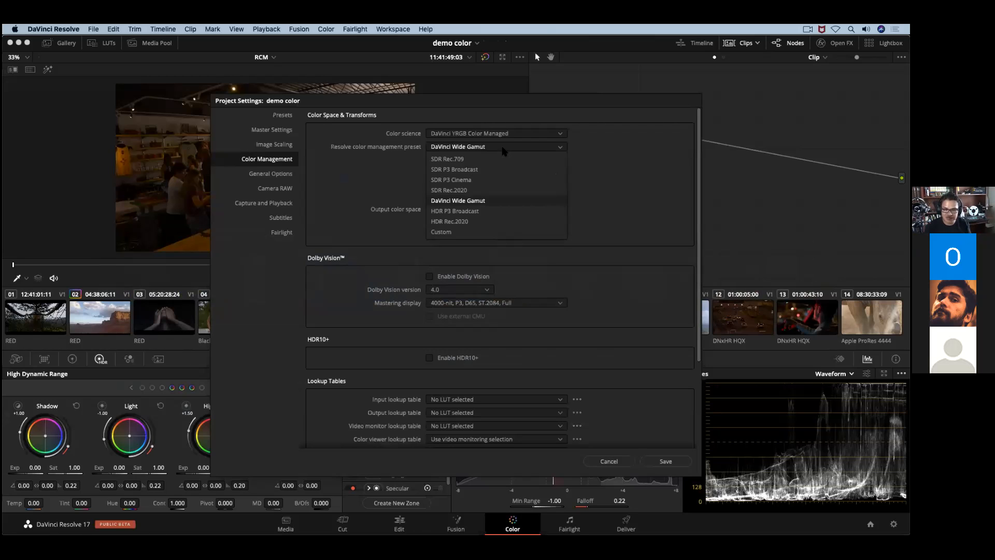
pyautogui.click(484, 202)
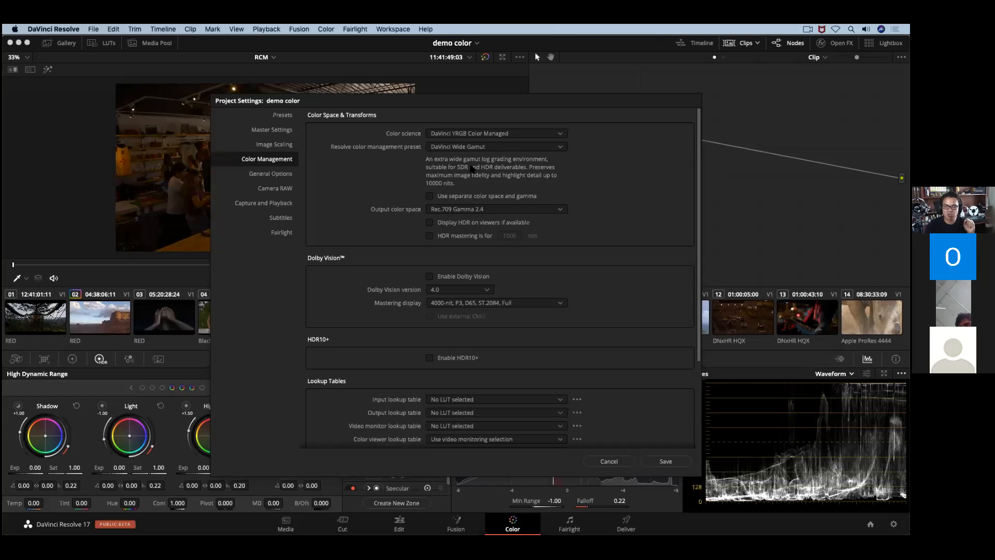
pyautogui.click(482, 150)
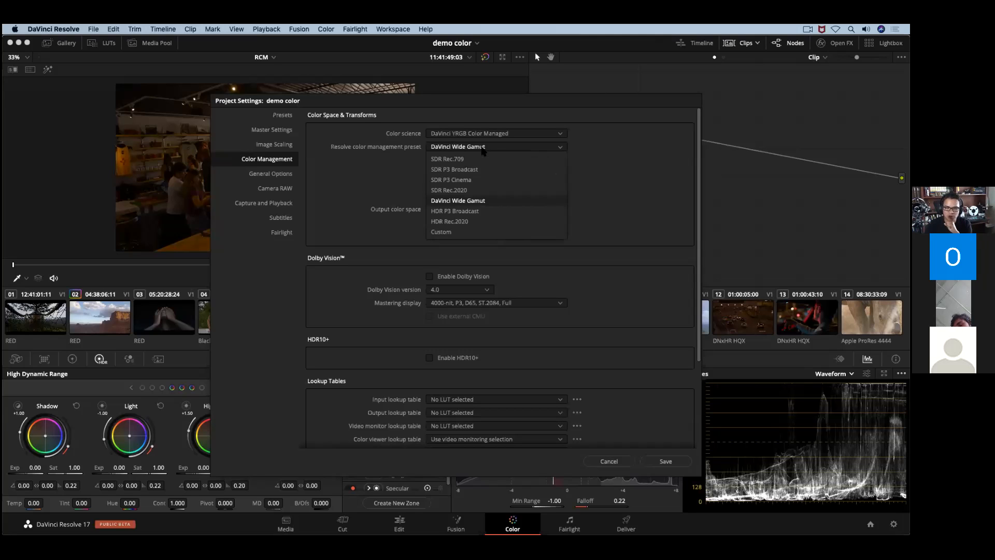
pyautogui.click(471, 233)
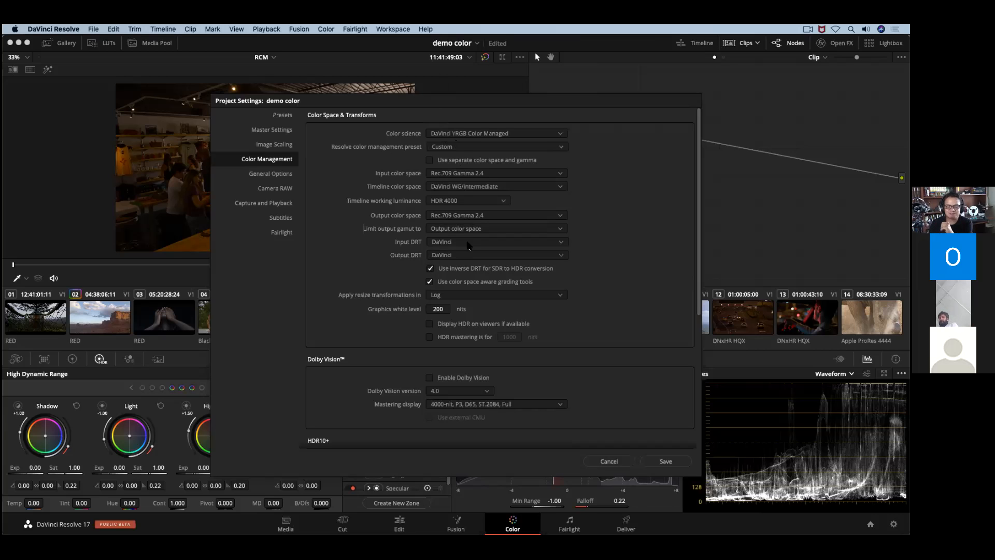
pyautogui.click(465, 149)
pyautogui.click(456, 202)
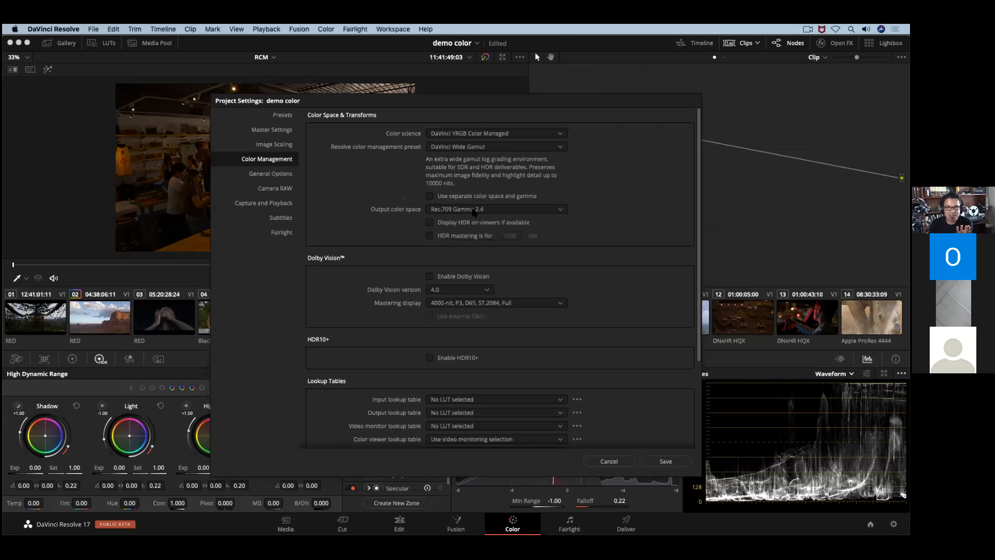
# Switch the color management preset to Custom, and review the available color science and preset options
pyautogui.click(474, 149)
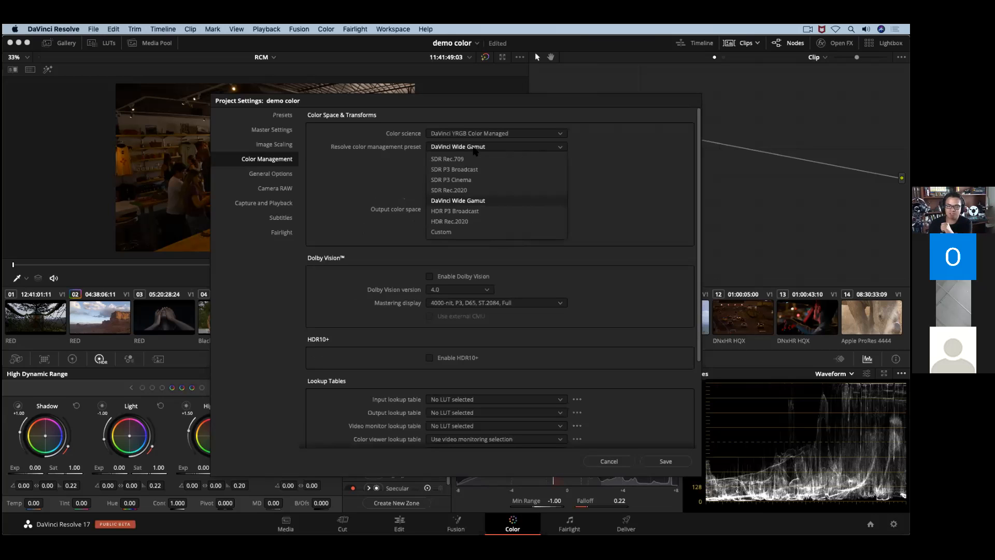
pyautogui.click(472, 232)
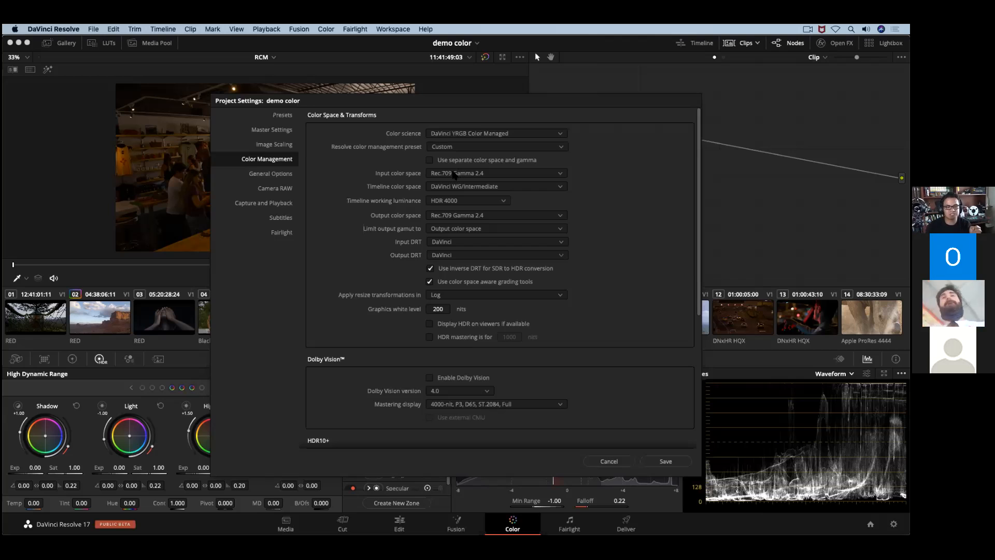
pyautogui.click(472, 136)
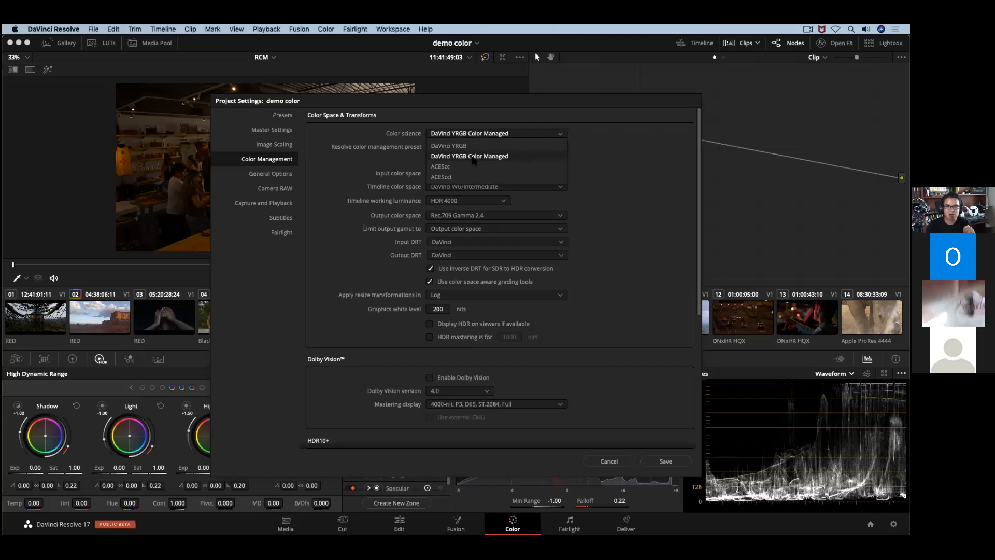
pyautogui.click(599, 143)
pyautogui.click(553, 148)
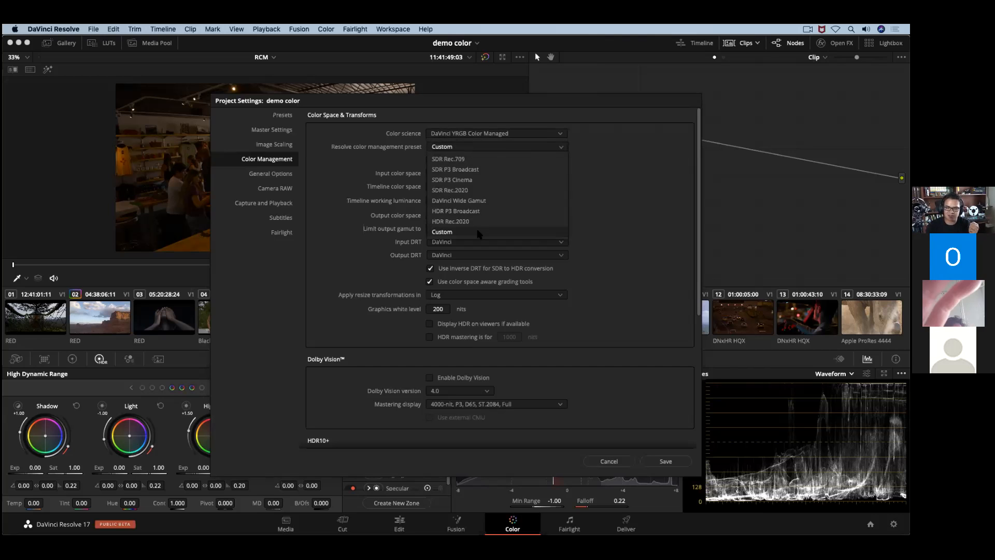
pyautogui.click(412, 171)
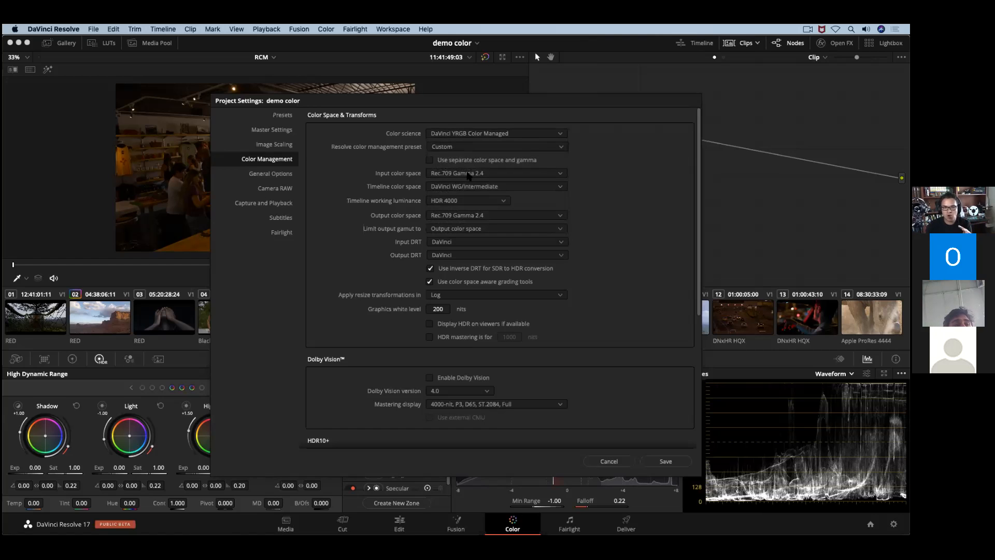
# Choose DaVinci YRGB Color Managed with the DaVinci Wide Gamut preset, and save the project settings
pyautogui.click(504, 136)
pyautogui.click(495, 157)
pyautogui.click(502, 136)
pyautogui.click(487, 156)
pyautogui.click(487, 147)
pyautogui.click(468, 201)
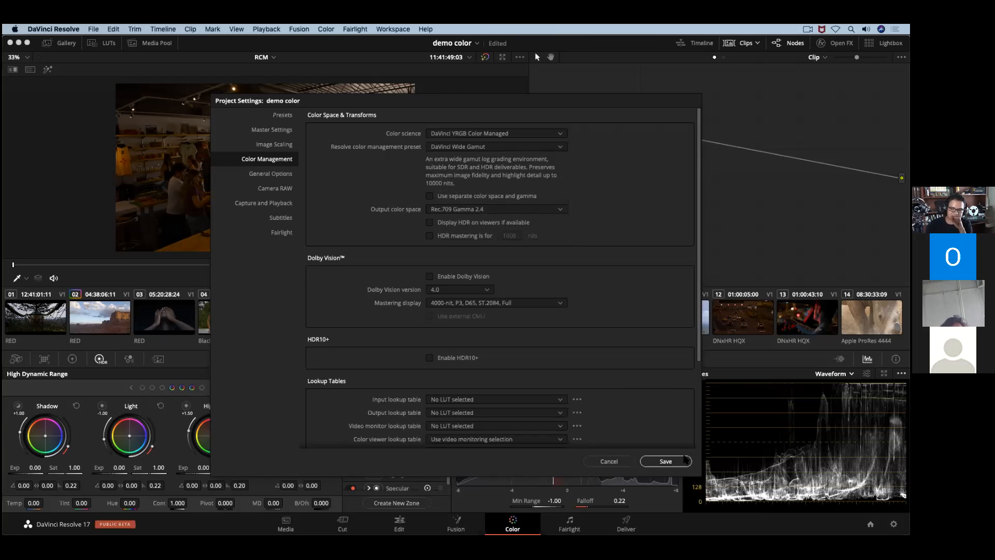
pyautogui.click(666, 460)
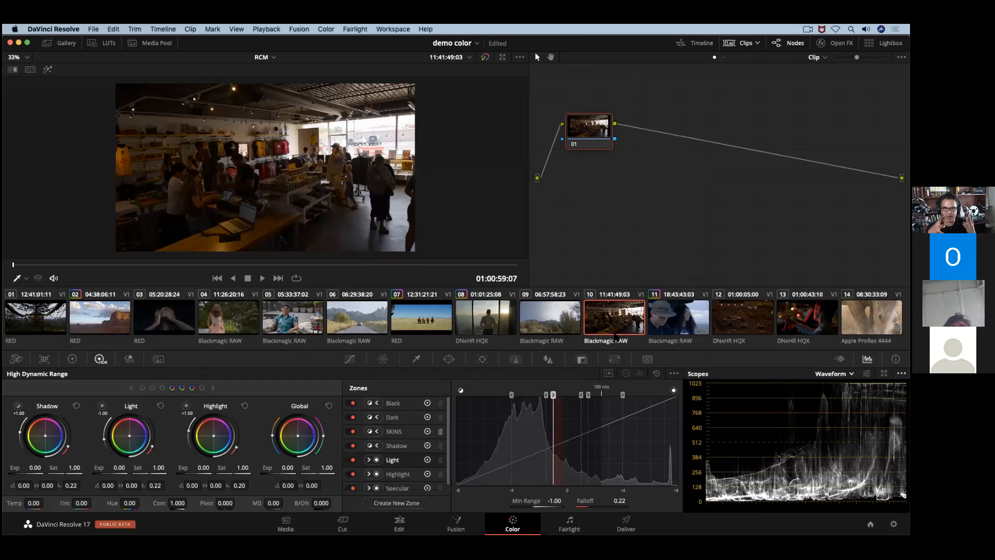
# Open the DaVinci Resolve PDF guide and examine the RCM image processing pipeline, graphics white level, resize transformations and color space aware tools sections, and minimize it
pyautogui.click(430, 30)
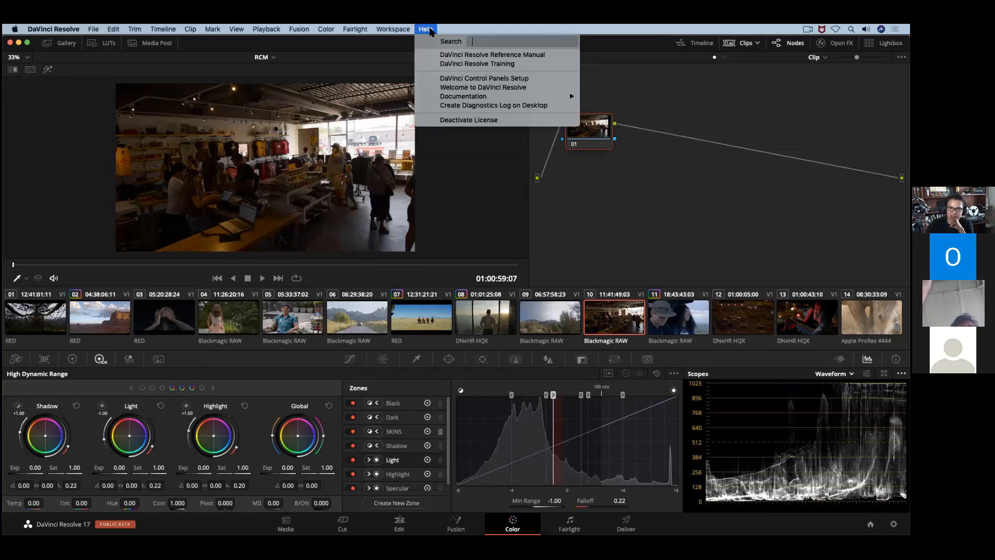
pyautogui.click(502, 59)
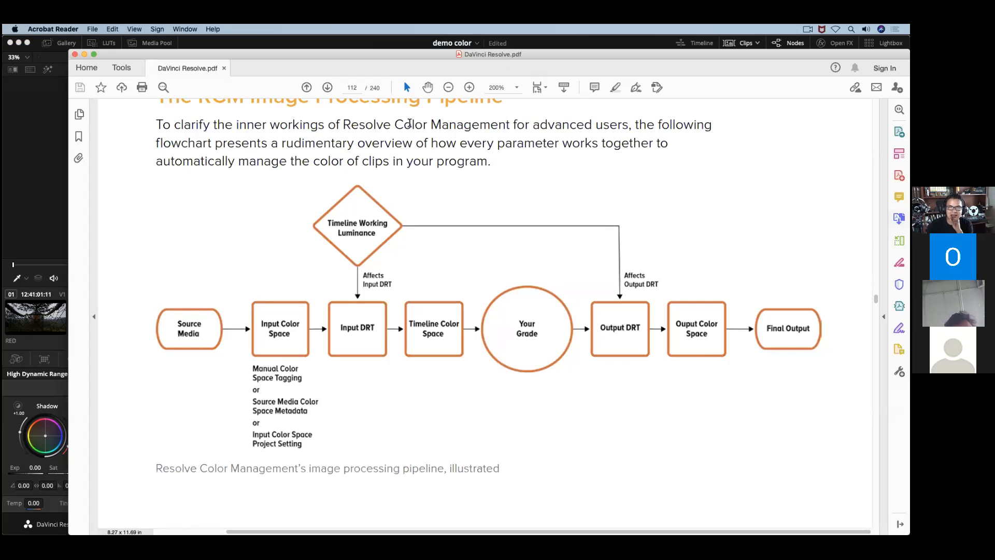
pyautogui.scroll(1, 409, 123)
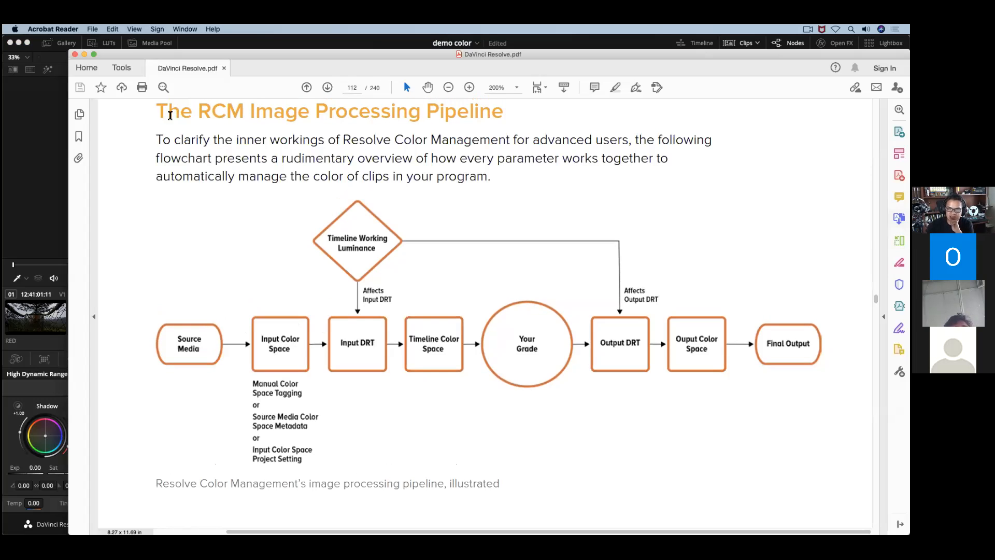
pyautogui.scroll(3, 332, 187)
pyautogui.scroll(5, 343, 196)
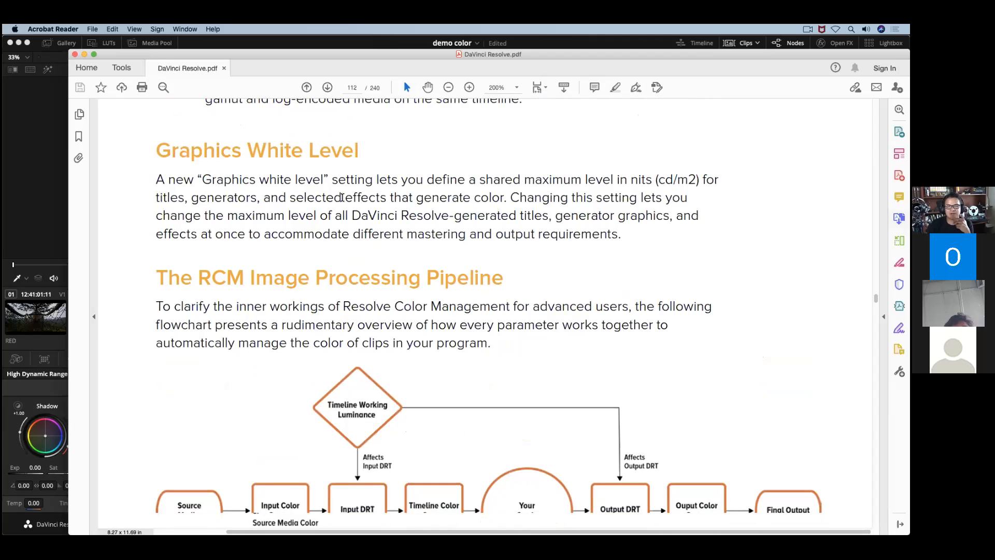
pyautogui.scroll(-8, 342, 197)
pyautogui.scroll(10, 343, 197)
pyautogui.scroll(10, 343, 197)
pyautogui.scroll(5, 343, 197)
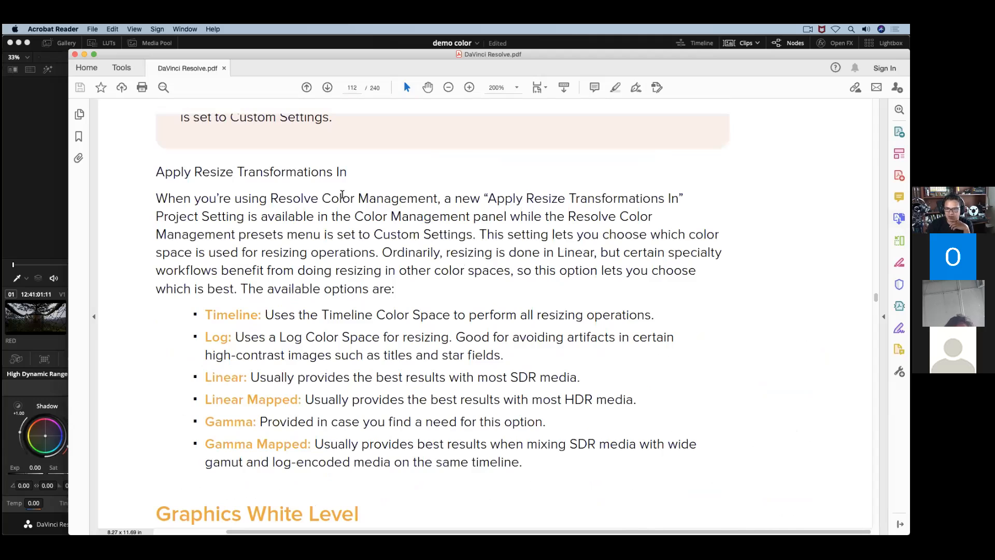
pyautogui.scroll(3, 341, 194)
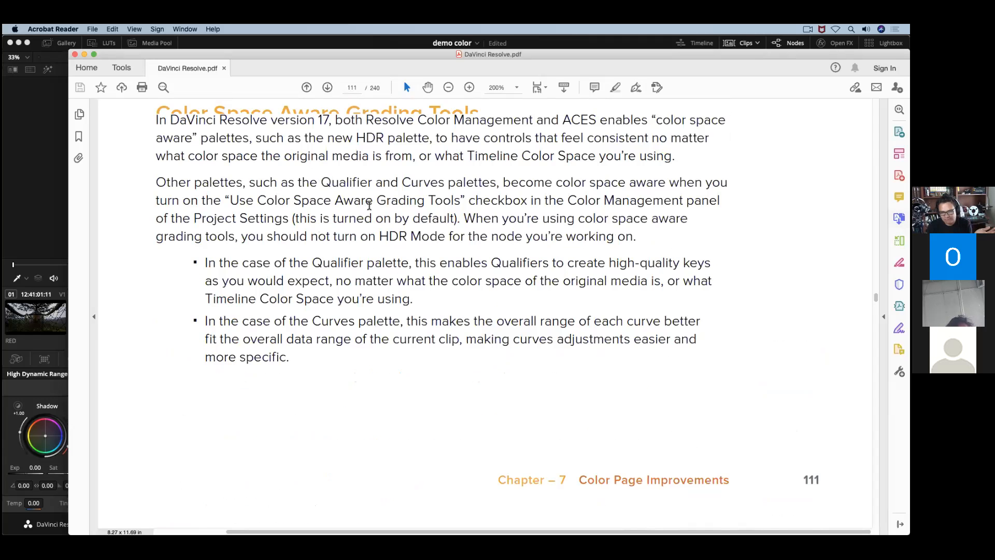
pyautogui.click(84, 54)
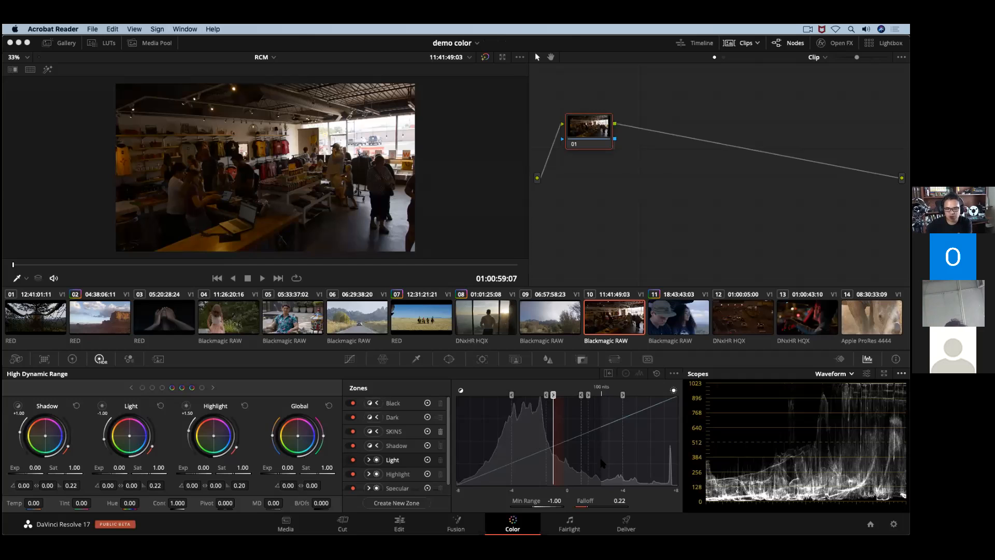
# Show the Primaries palette, switch the scope to Histogram, and return to the High Dynamic Range palette
pyautogui.click(76, 365)
pyautogui.click(73, 359)
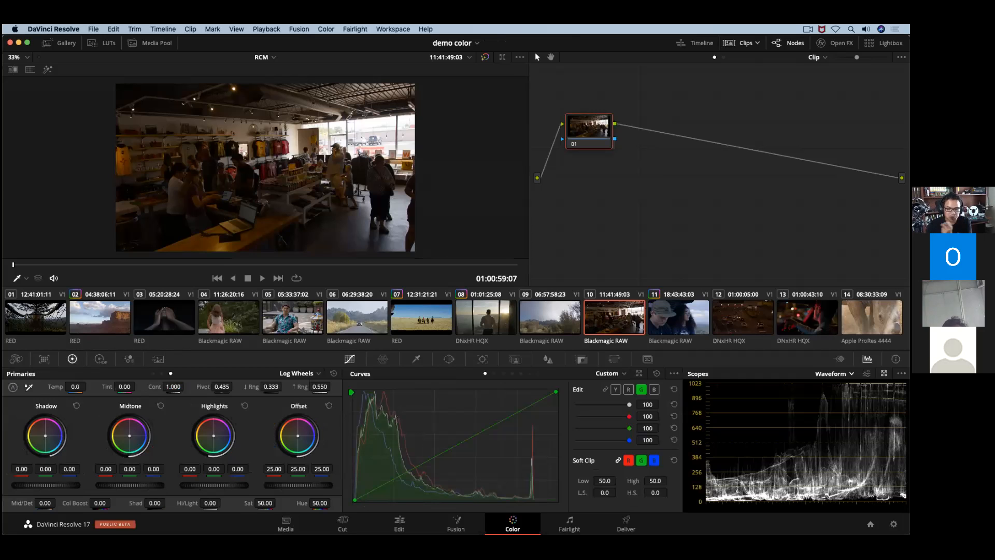
pyautogui.click(832, 373)
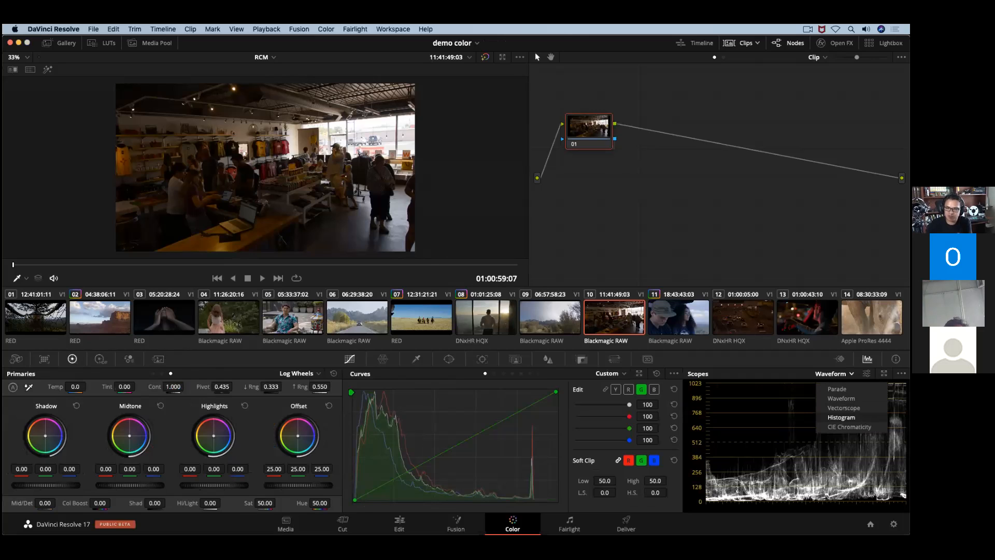
pyautogui.click(839, 418)
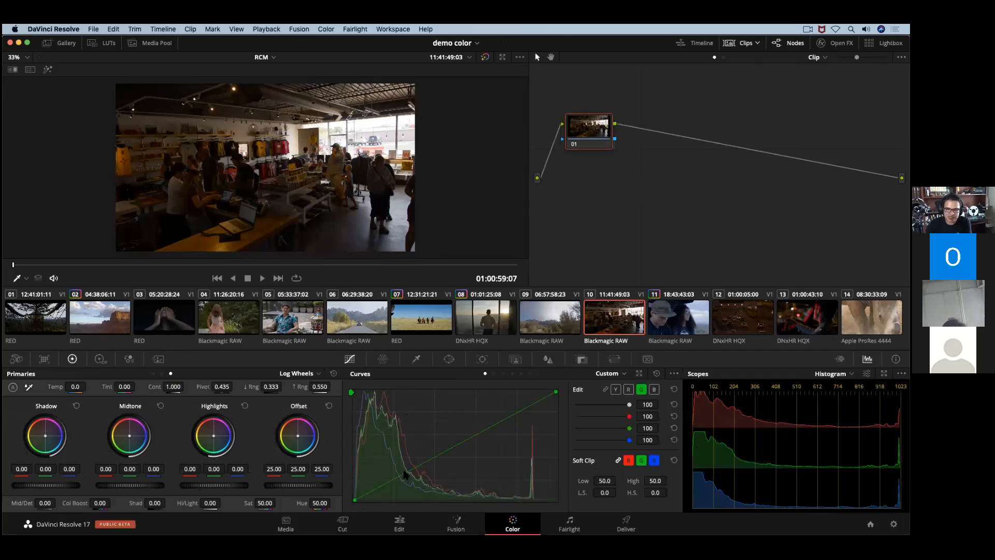
pyautogui.click(100, 358)
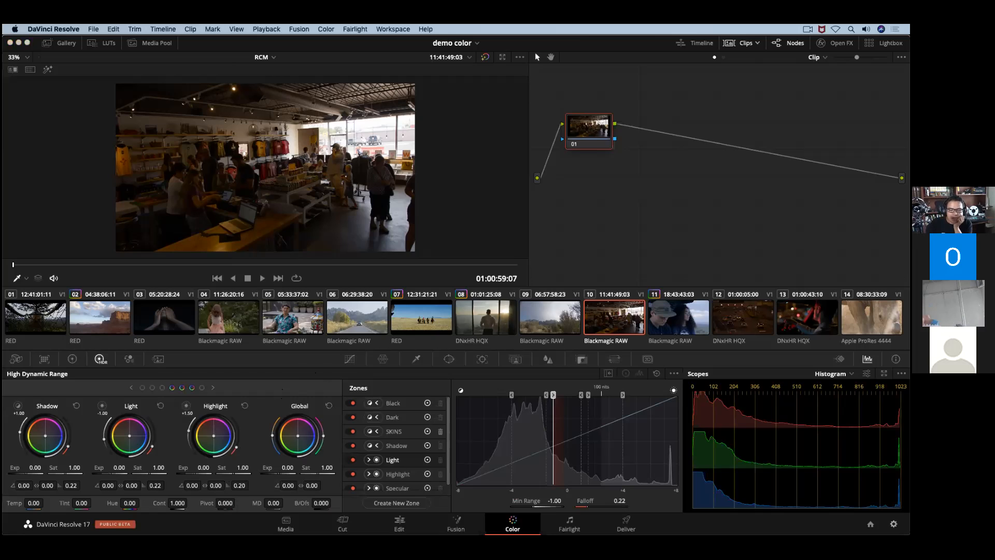
# Examine the Custom preset's timeline working luminance and output color space options in the color management settings, and close them without saving
pyautogui.click(893, 524)
pyautogui.click(445, 148)
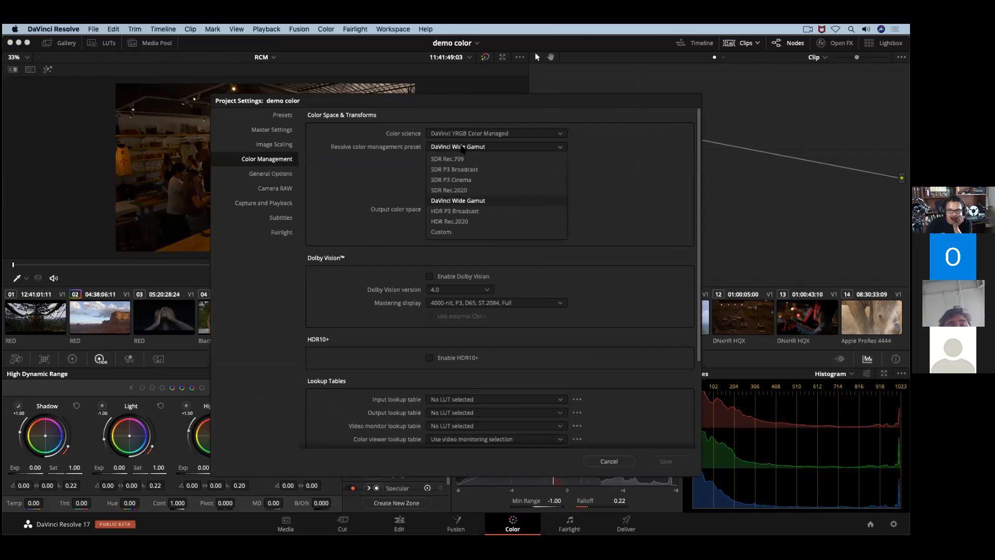
pyautogui.click(456, 229)
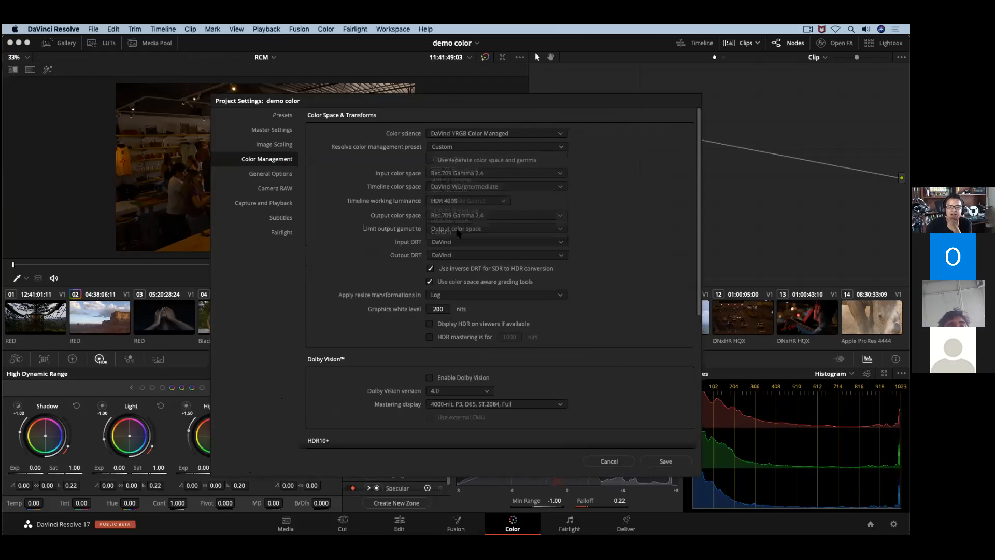
pyautogui.click(447, 201)
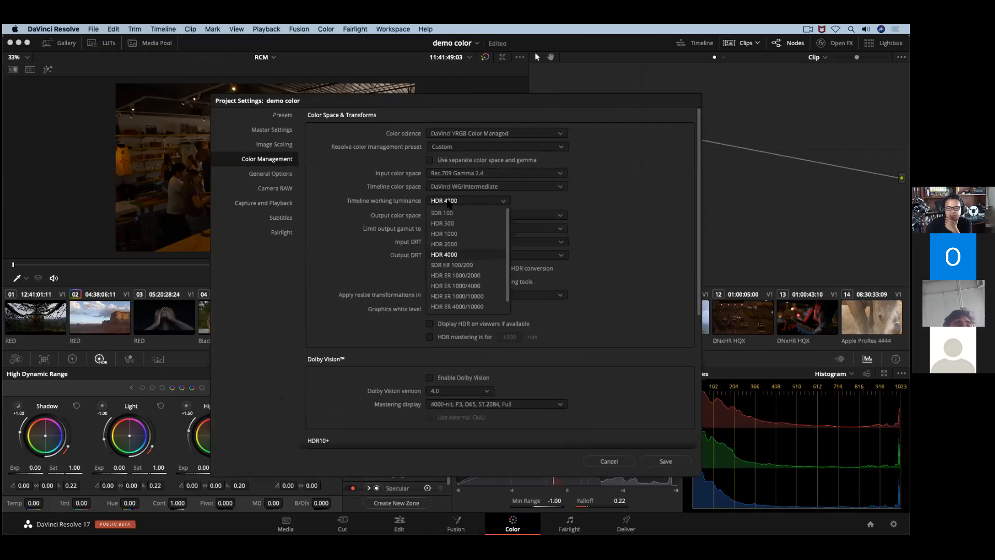
pyautogui.click(449, 202)
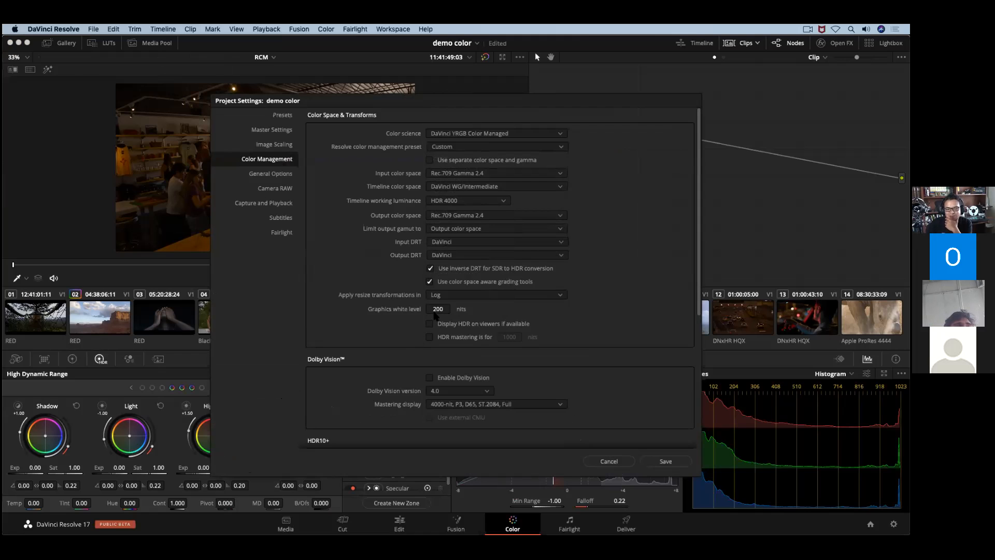
pyautogui.click(463, 202)
pyautogui.click(464, 203)
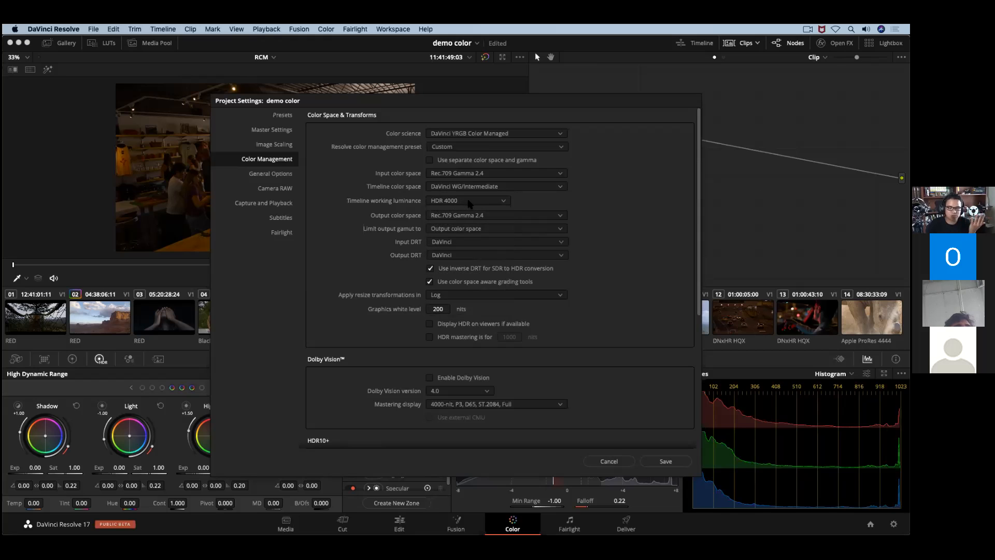
pyautogui.click(469, 217)
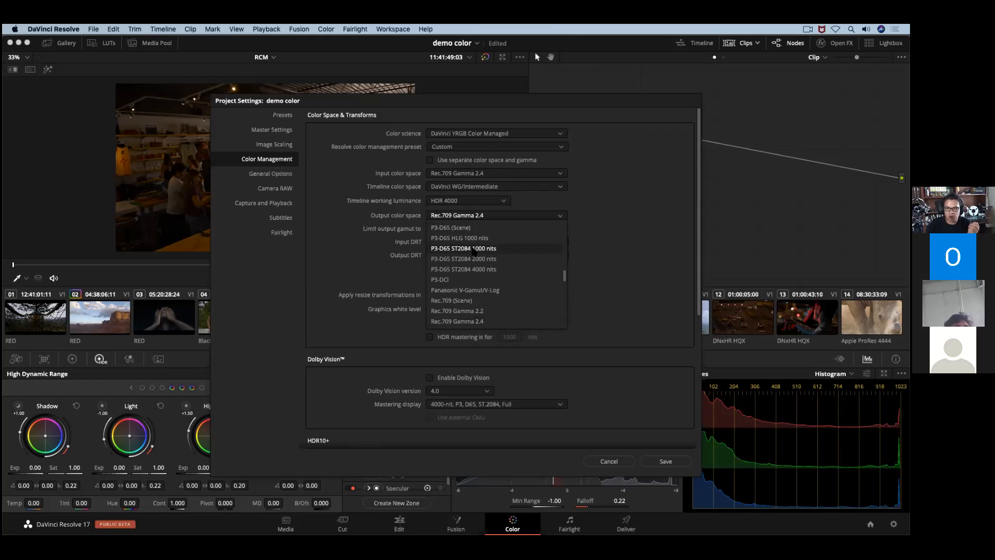
pyautogui.click(396, 187)
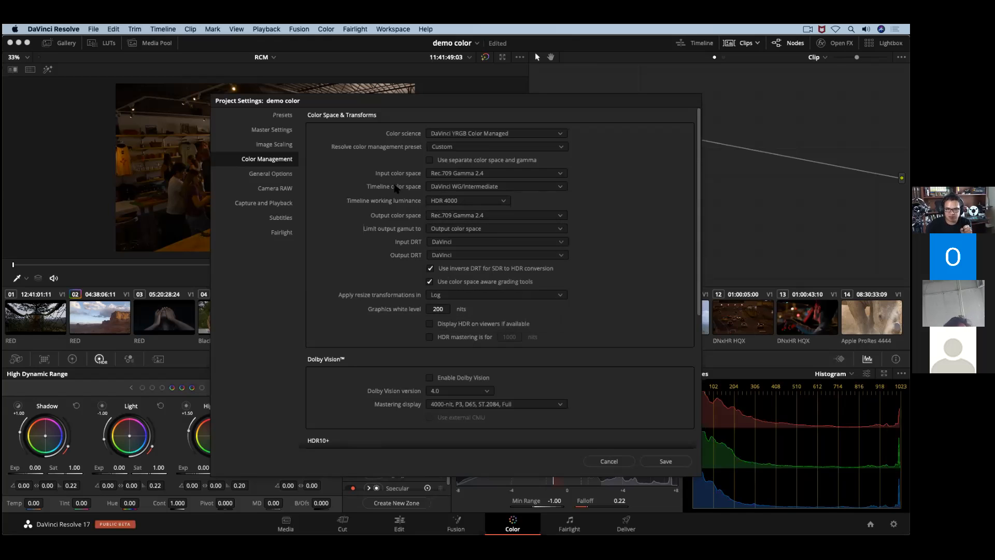
pyautogui.click(608, 460)
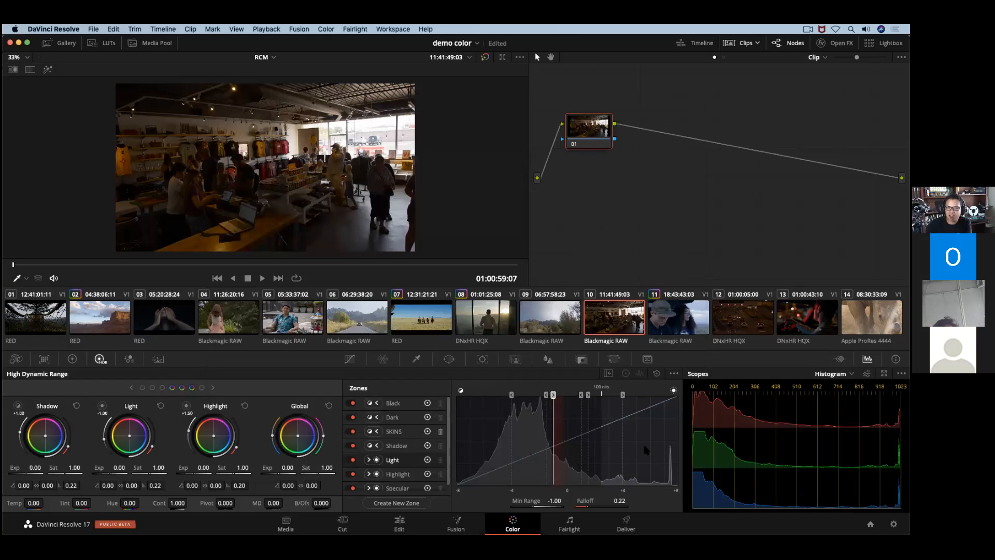
# Review the Custom preset's color management options, change the project's color science to ACEScct, and save the settings
pyautogui.hotkey('shift', '9')
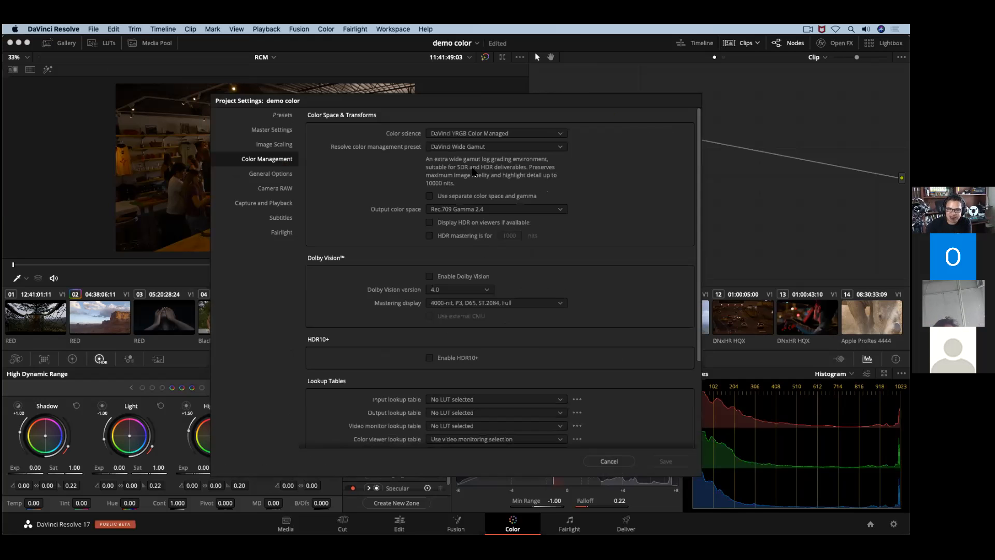
pyautogui.click(477, 148)
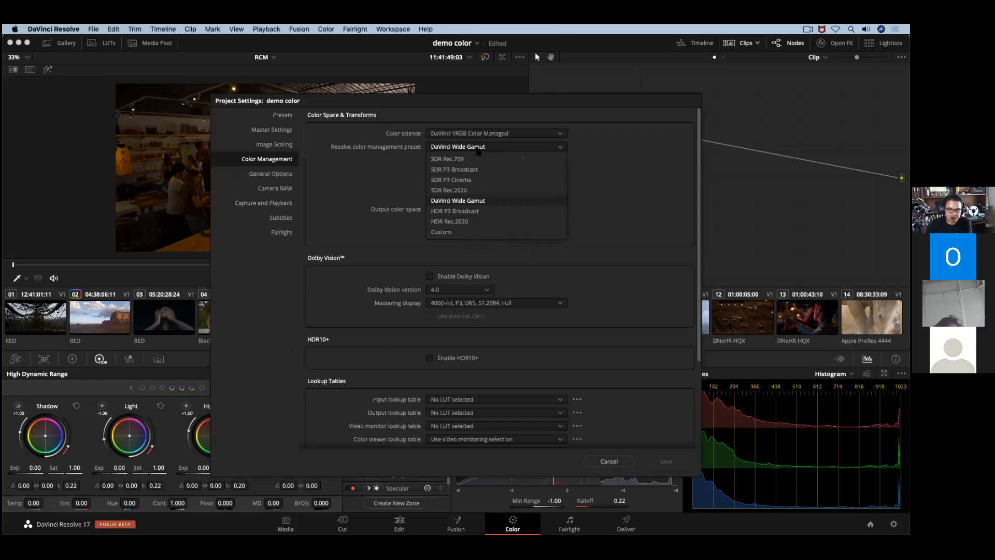
pyautogui.click(452, 232)
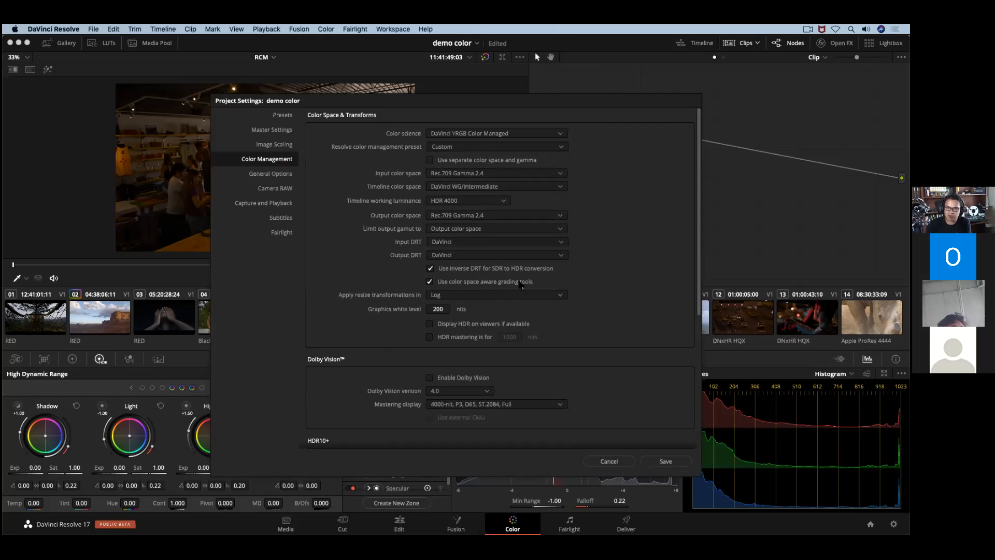
pyautogui.click(498, 136)
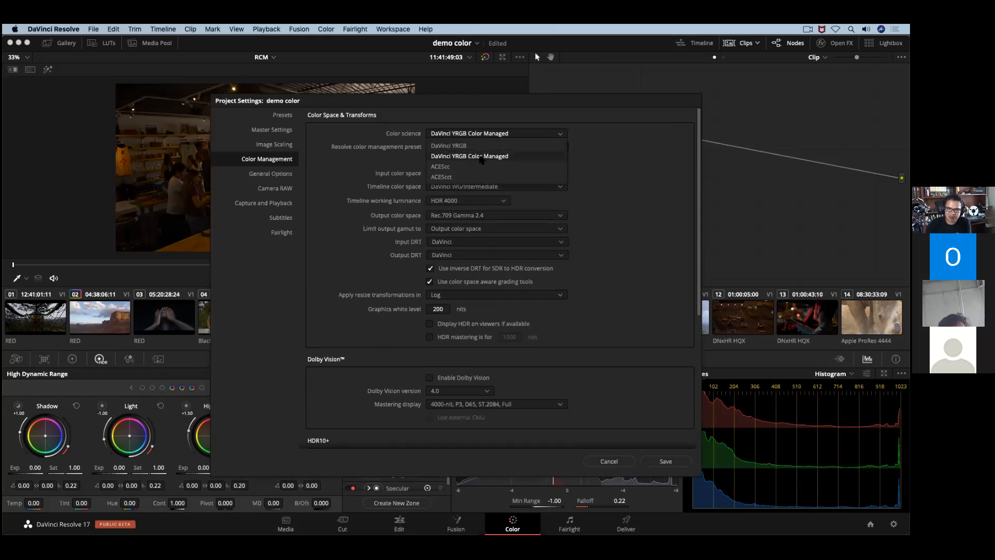
pyautogui.click(468, 177)
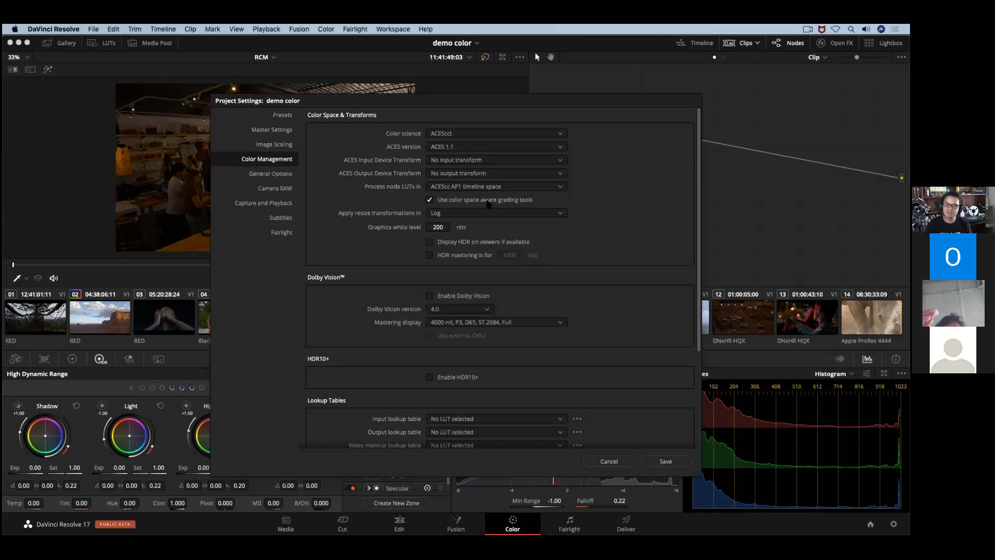
pyautogui.moveTo(555, 107); pyautogui.dragTo(657, 99)
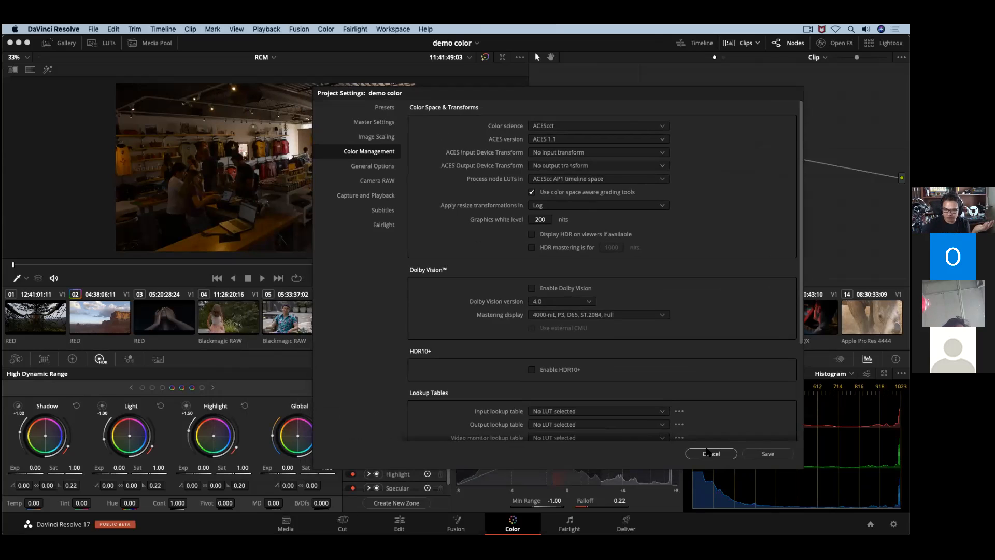
pyautogui.click(749, 456)
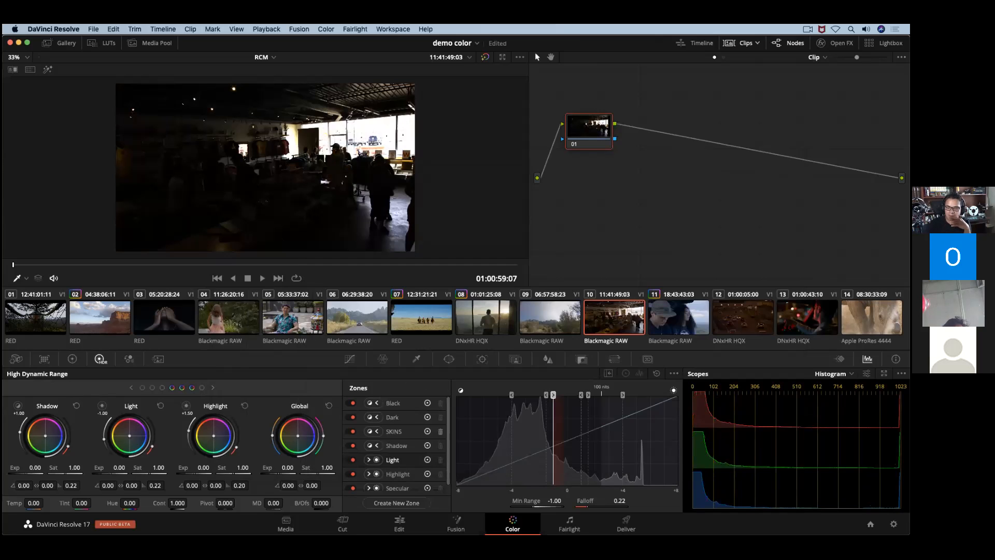
# Set the color science back to DaVinci YRGB Color Managed with the DaVinci Wide Gamut preset, and save the project settings
pyautogui.hotkey('shift', '9')
pyautogui.click(513, 134)
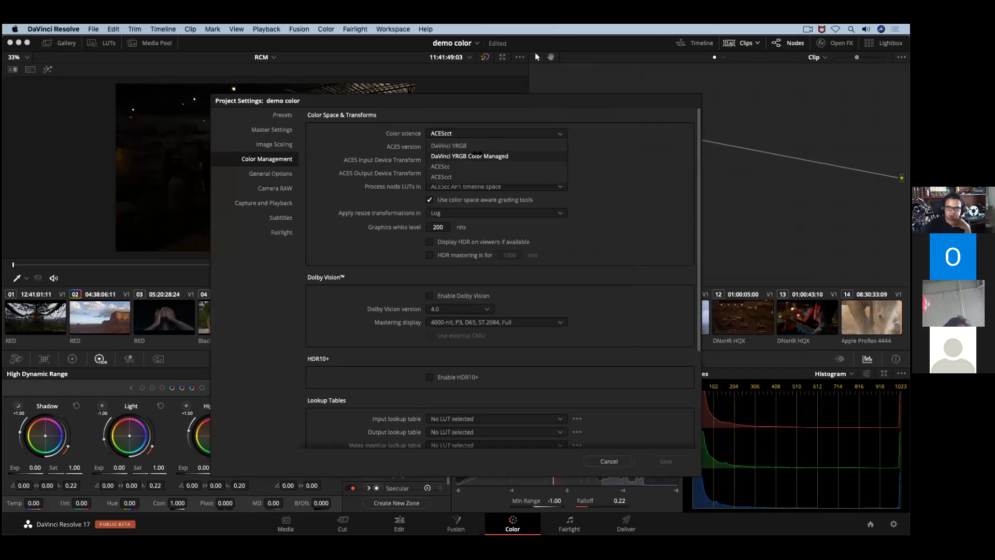
pyautogui.click(477, 155)
pyautogui.click(497, 147)
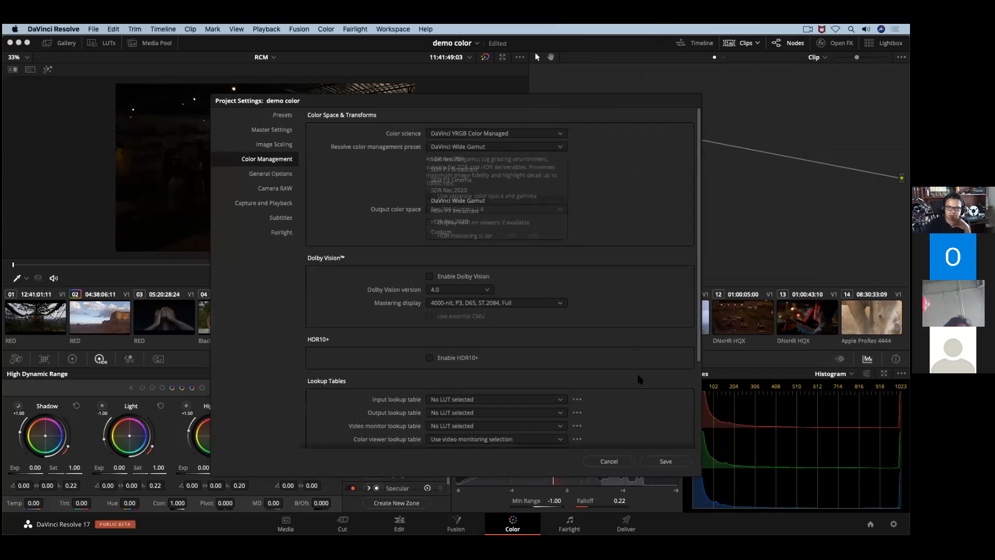
pyautogui.click(668, 461)
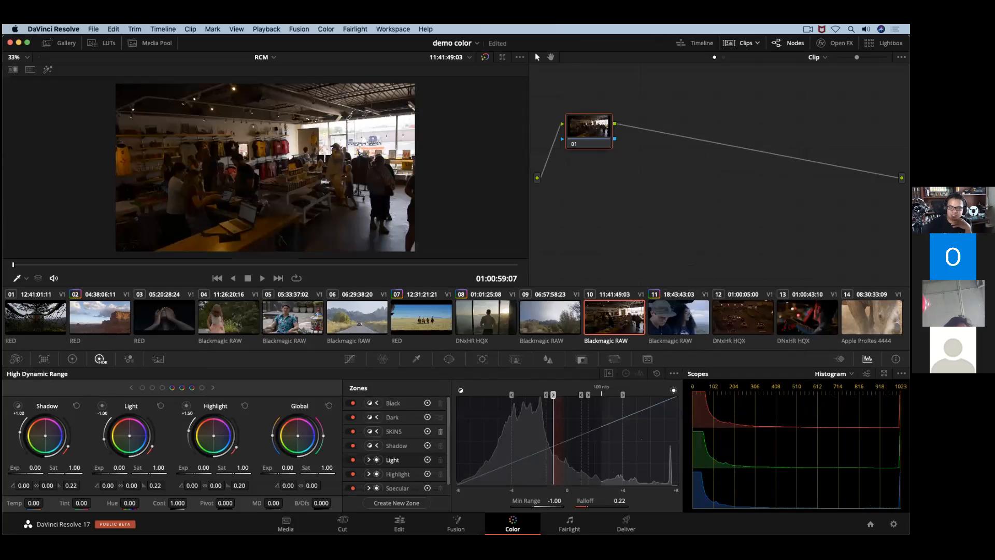
# Shift the Global color balance on clip 10 toward blue by about 0.21, and set the Light zone's exposure to -2.50
pyautogui.moveTo(298, 436); pyautogui.dragTo(329, 456)
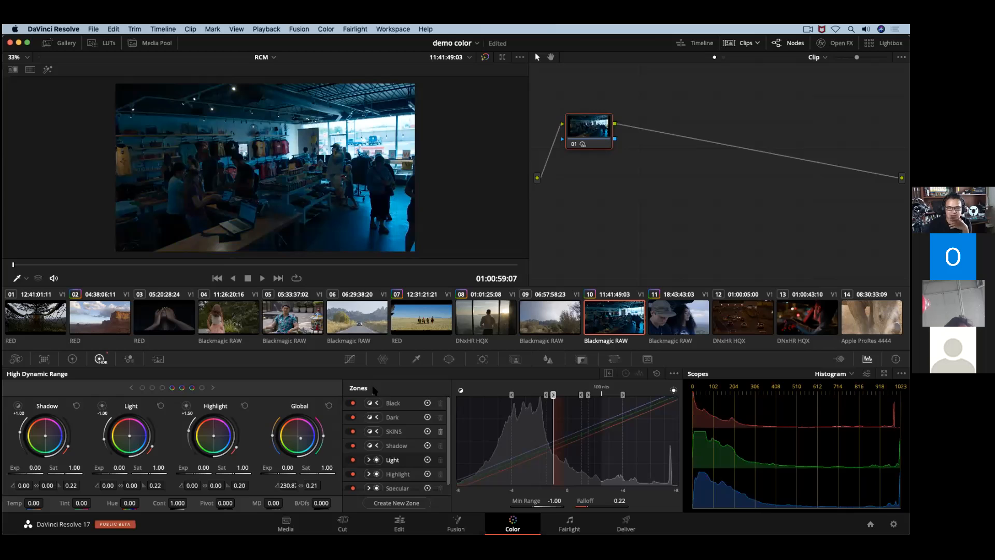
pyautogui.click(554, 316)
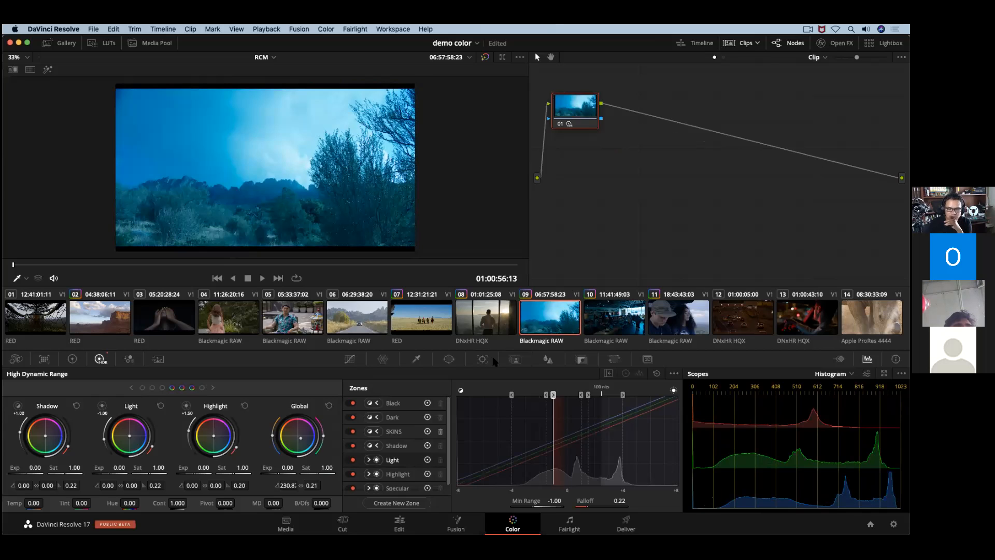
pyautogui.press('Down')
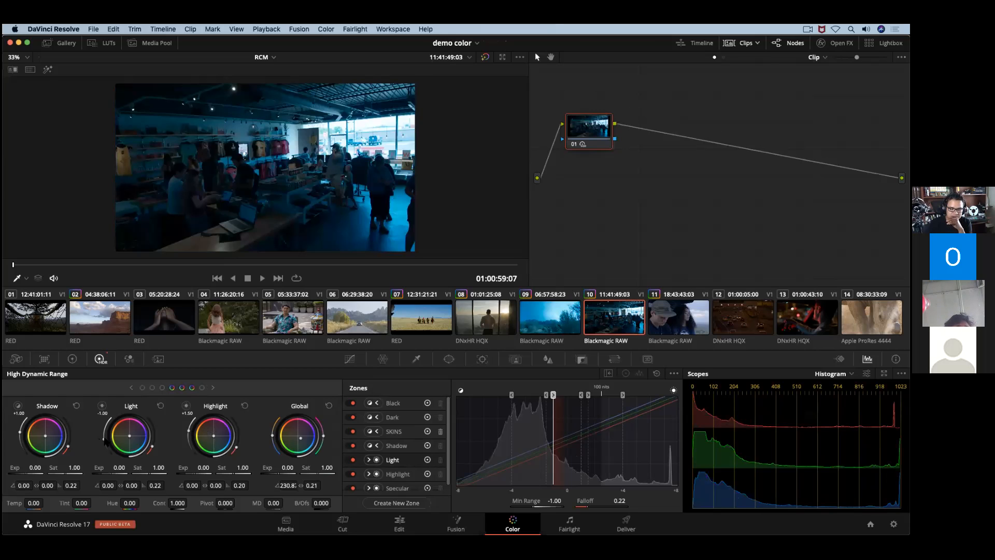
pyautogui.moveTo(117, 468); pyautogui.dragTo(5, 467)
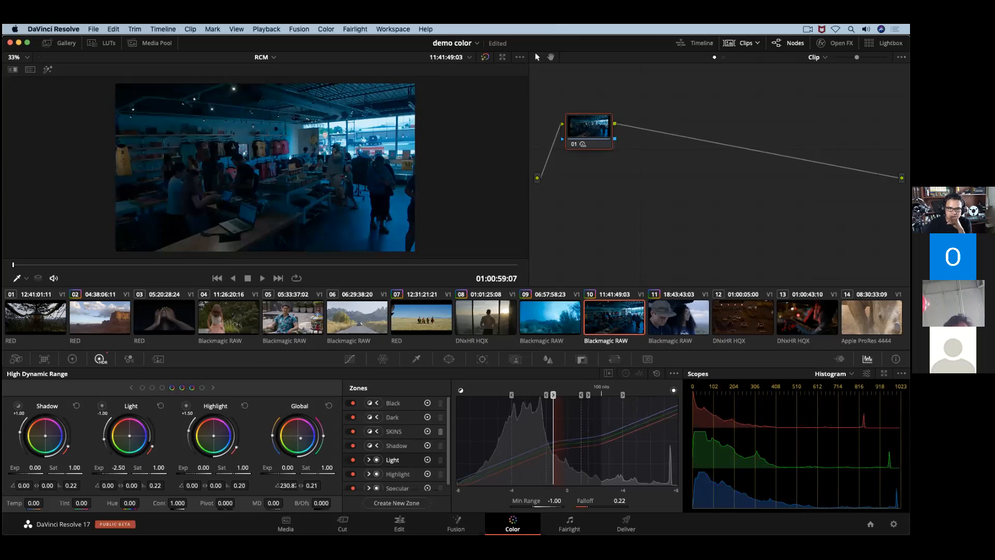
# Compare the grade on clips 09 and 10, and show the Primaries palette before returning to the High Dynamic Range palette
pyautogui.click(555, 314)
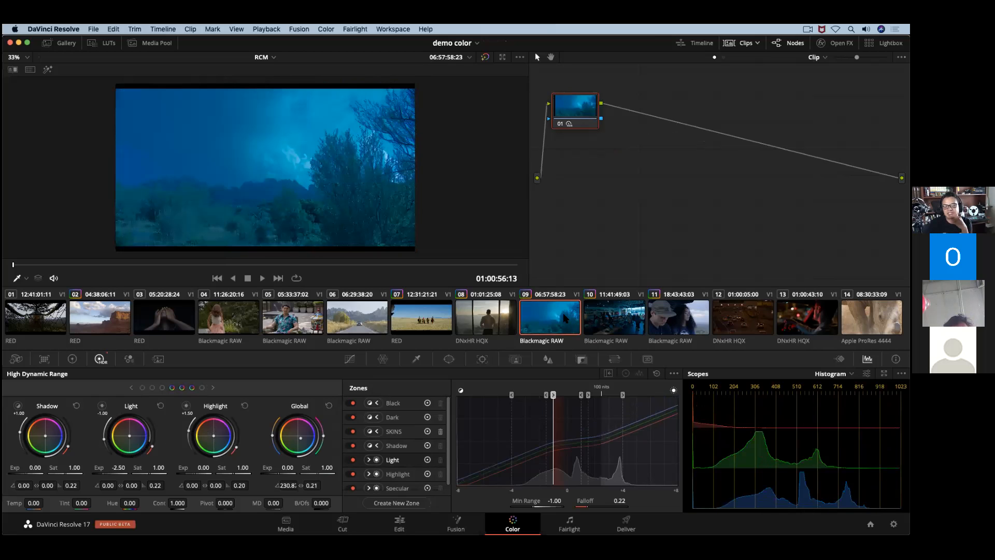
pyautogui.click(597, 318)
pyautogui.click(533, 322)
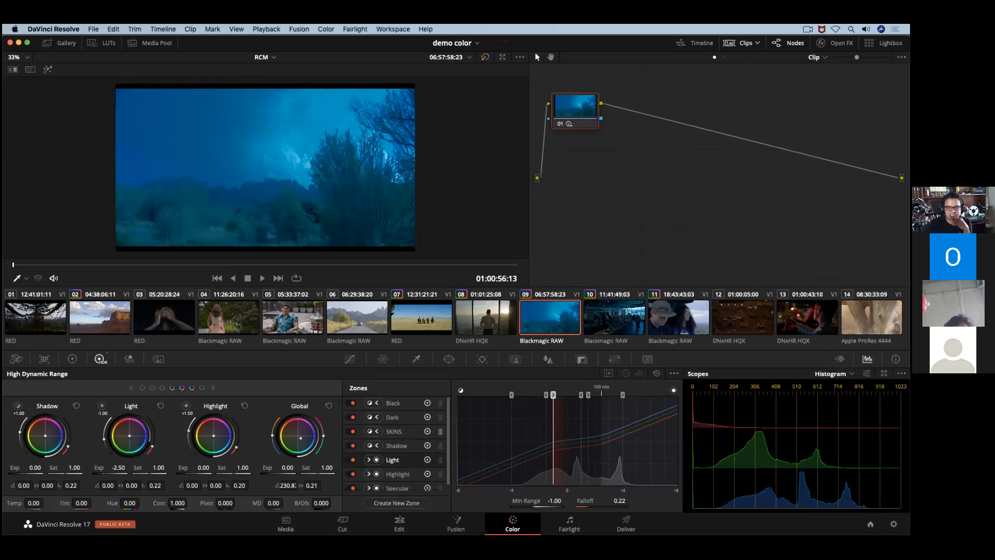
pyautogui.press('Down')
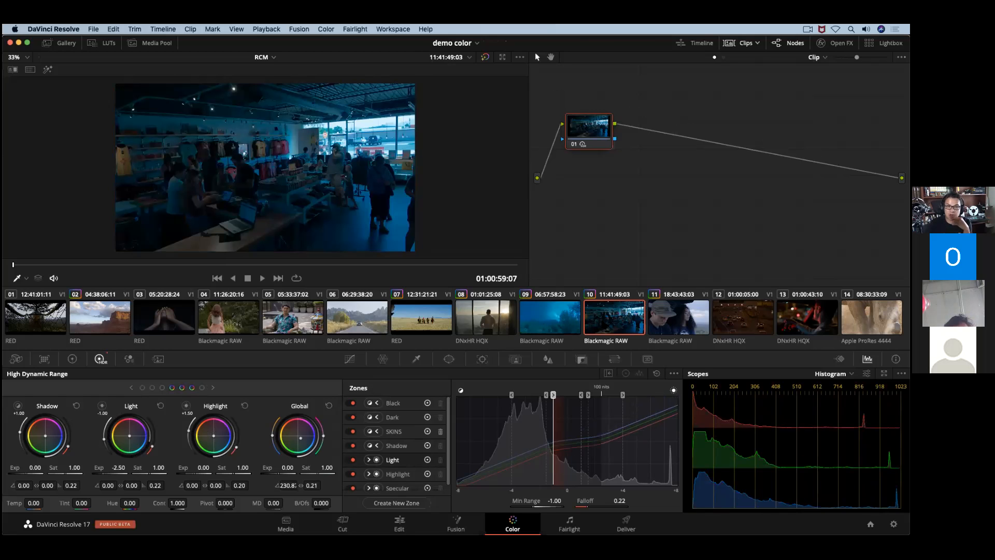
pyautogui.click(72, 359)
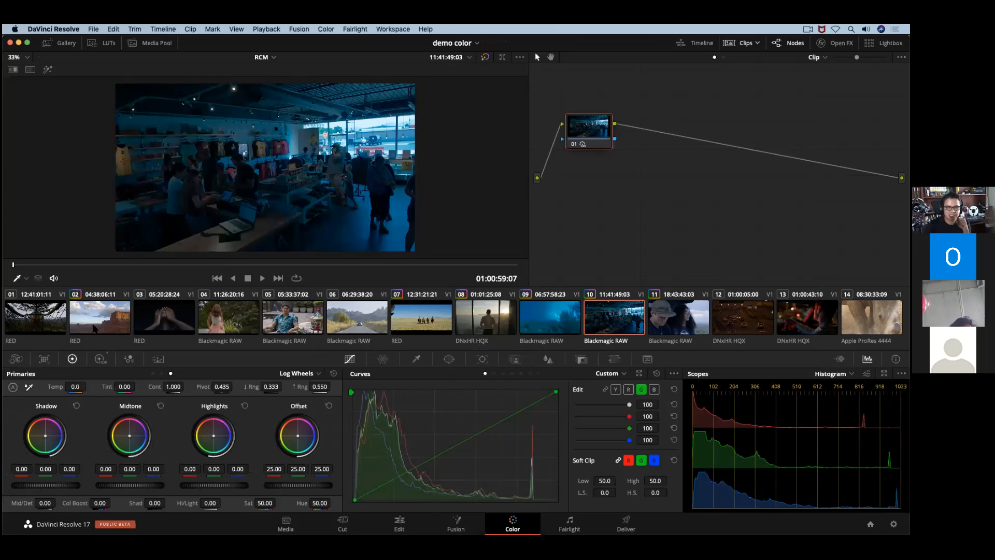
pyautogui.click(100, 358)
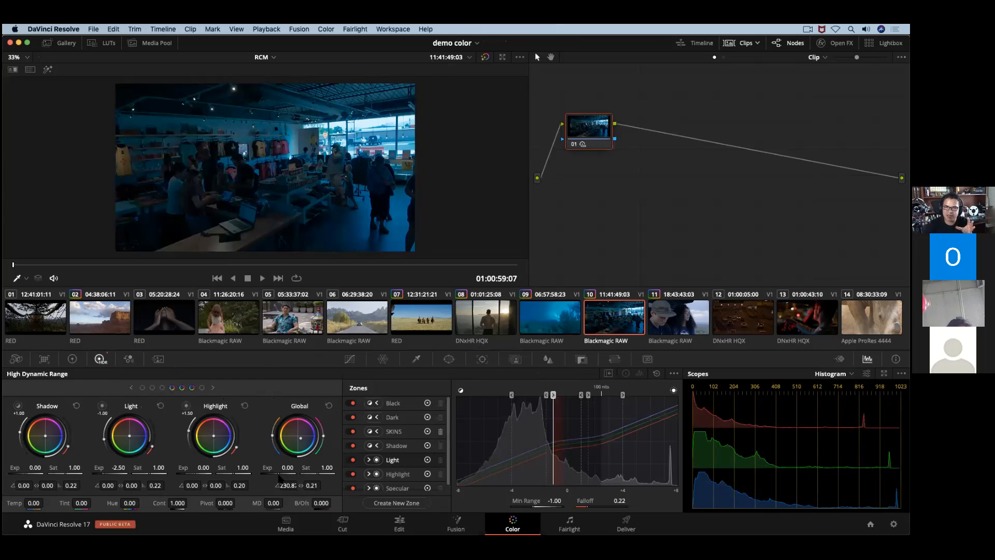
# Compare clip 09 with clip 10 once more, and reset the grade on clip 09
pyautogui.click(548, 320)
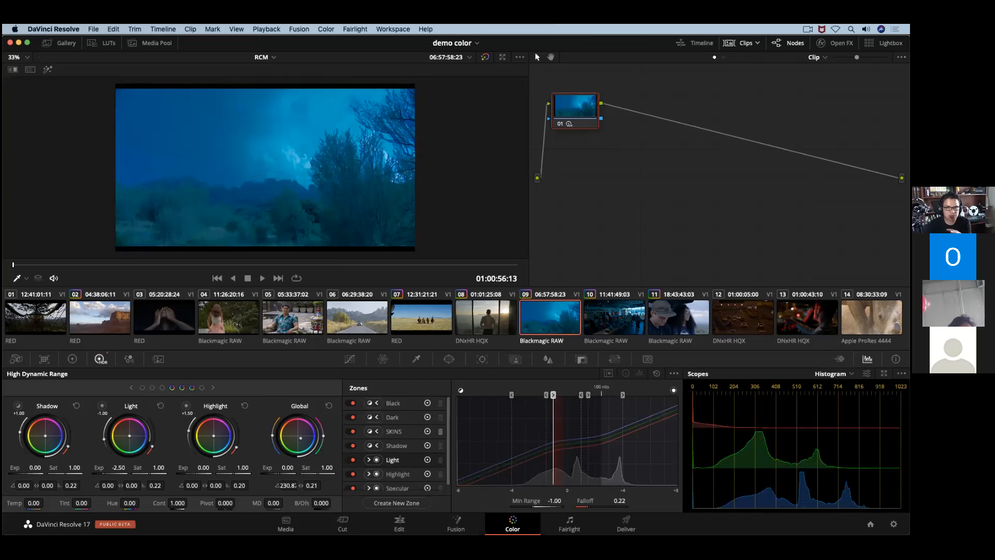
pyautogui.click(614, 320)
pyautogui.click(551, 319)
pyautogui.rightClick(584, 202)
pyautogui.click(601, 208)
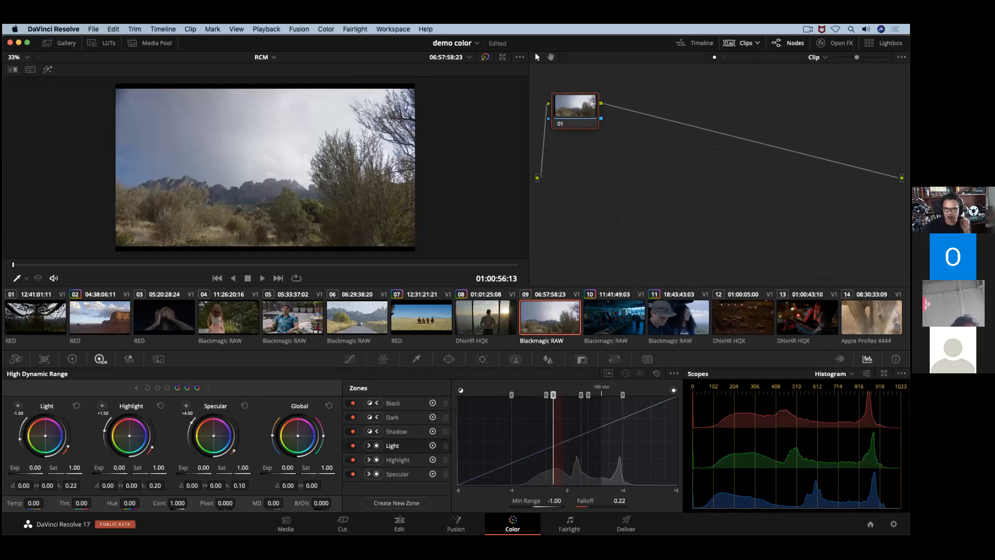
# Examine the ACEScct color science options in the project's color management settings, and close them without saving
pyautogui.click(893, 523)
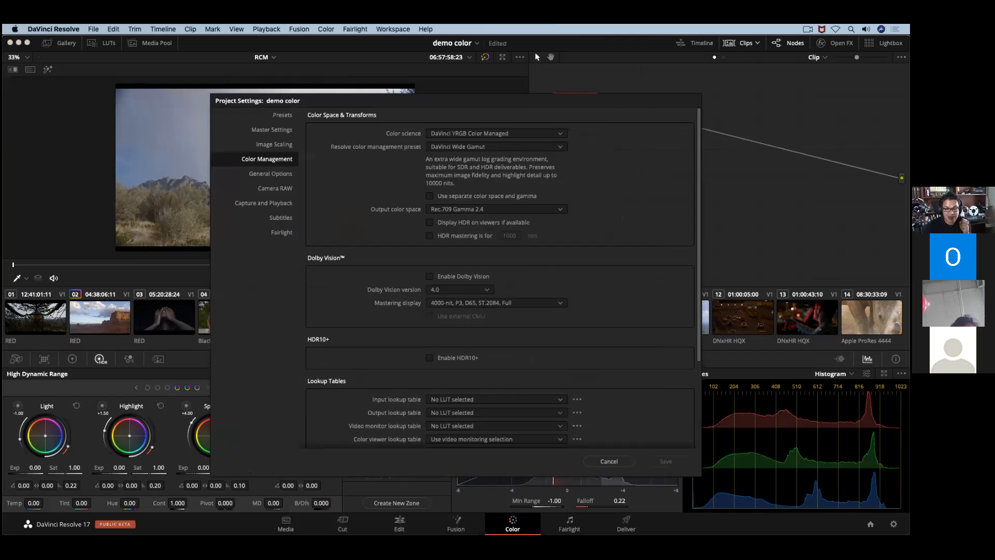
pyautogui.click(492, 134)
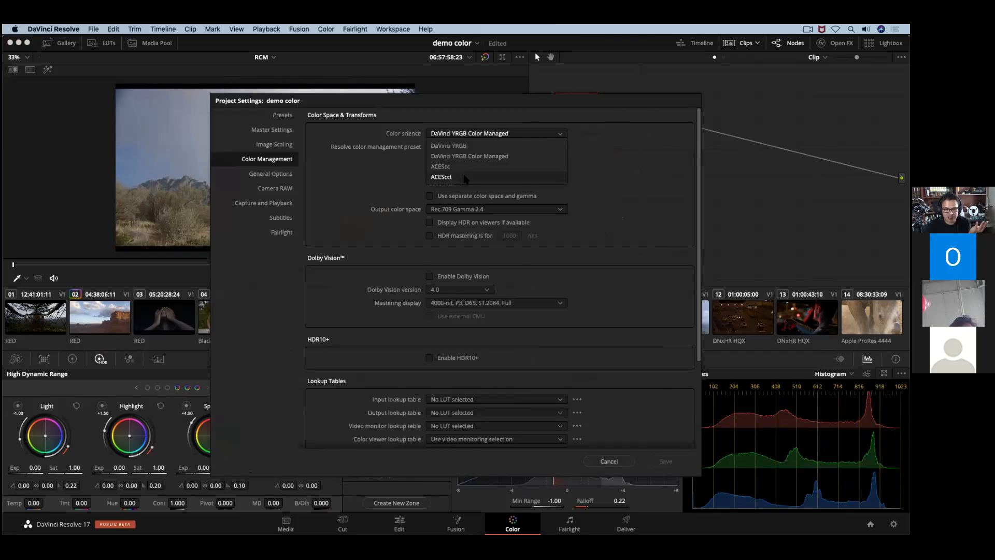
pyautogui.click(446, 169)
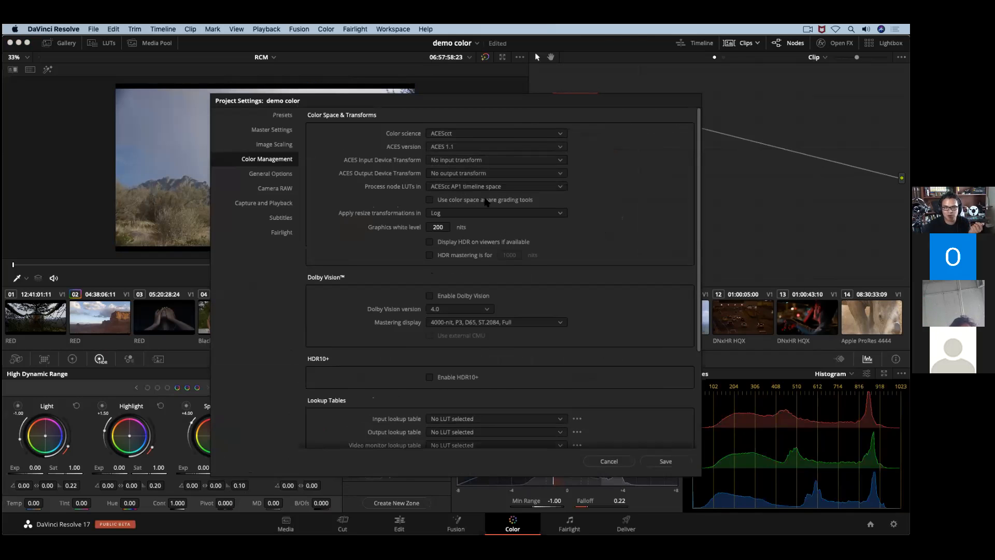
pyautogui.click(631, 461)
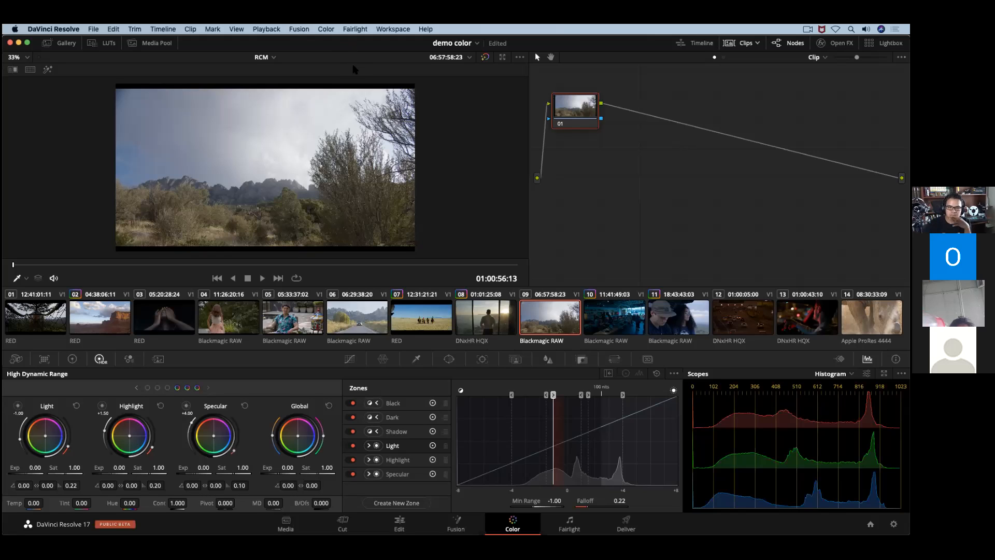
# Select clip 13 and choose P3-D65 ST2084 1000 nits as the output color space in the project's color management settings
pyautogui.click(807, 317)
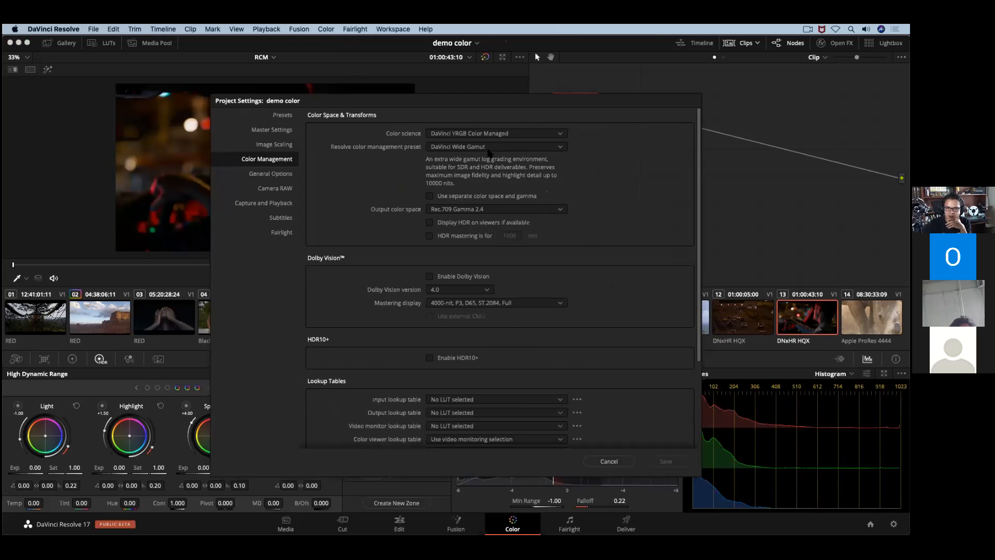
pyautogui.click(496, 199)
pyautogui.click(485, 209)
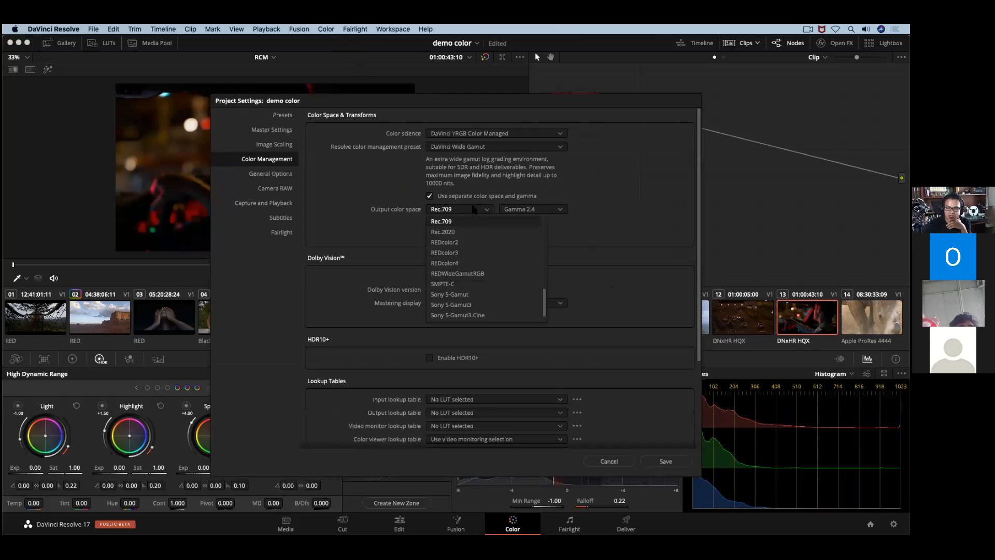
pyautogui.click(482, 220)
pyautogui.click(480, 196)
pyautogui.click(479, 207)
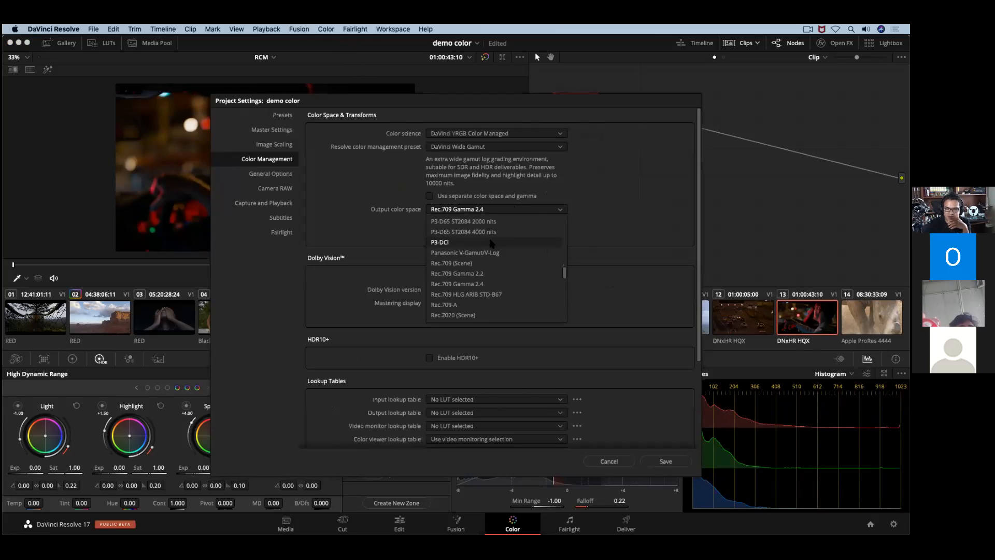
pyautogui.click(475, 242)
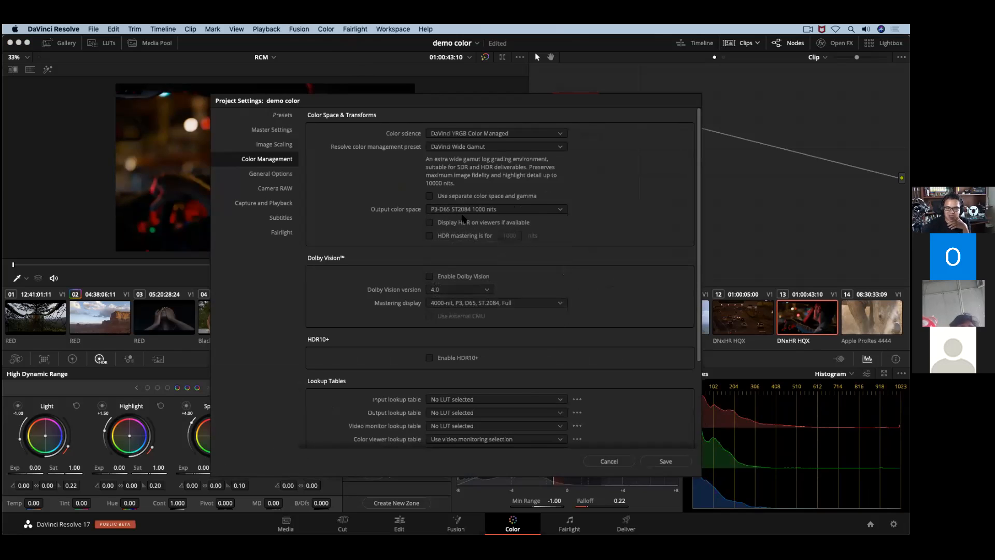
# Examine the ST2084 gamma options with separate color space and gamma enabled, and close the project settings without saving
pyautogui.click(502, 197)
pyautogui.click(545, 209)
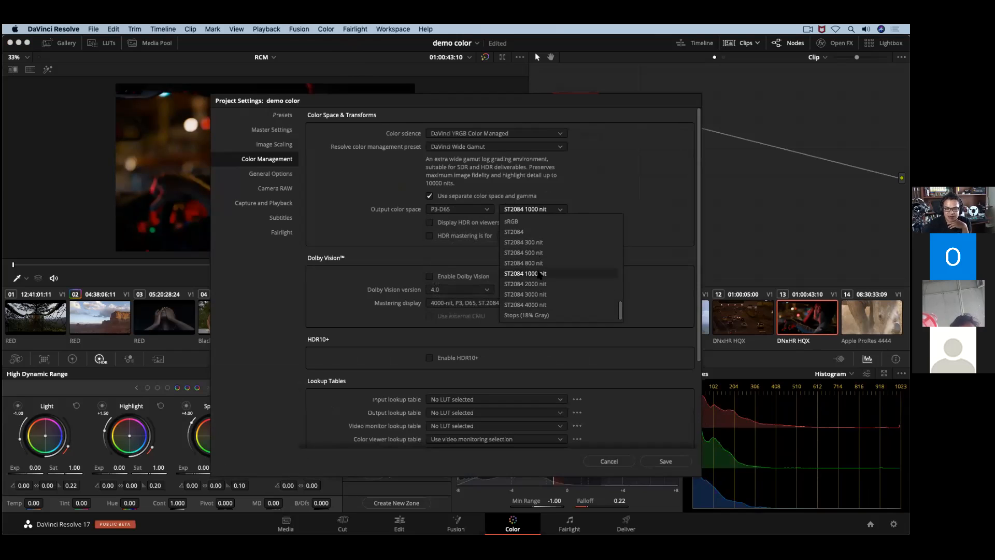
pyautogui.click(582, 192)
pyautogui.click(496, 198)
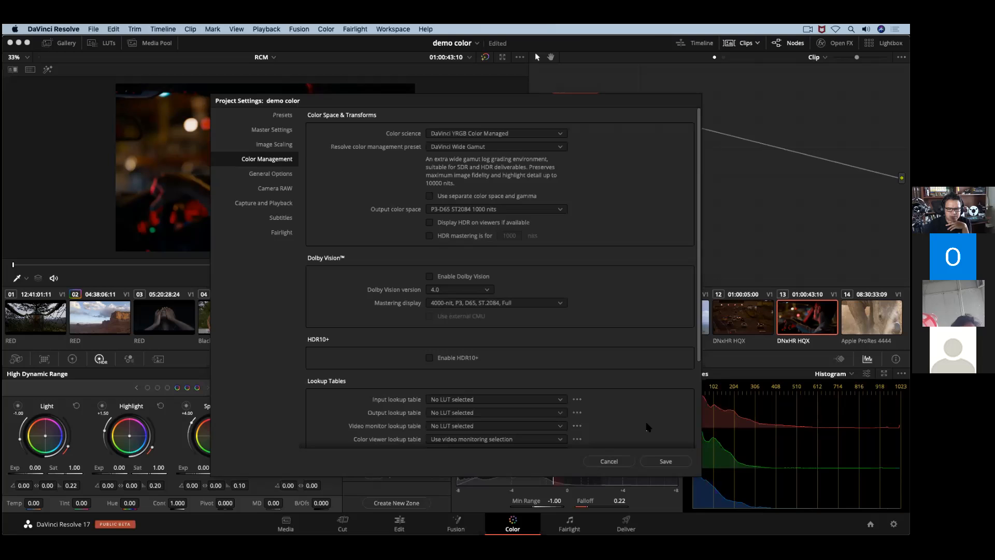
pyautogui.click(623, 463)
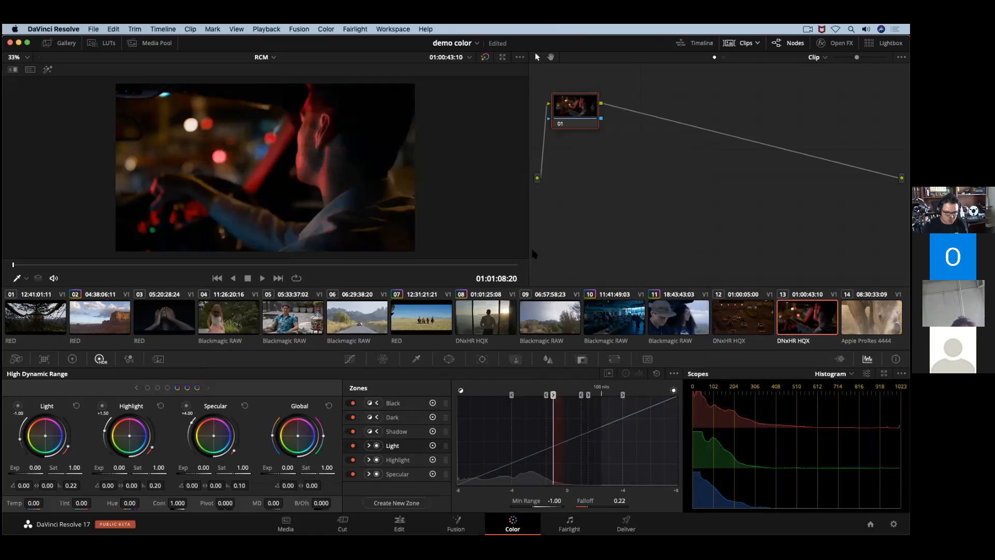
# Switch to the Keynote presentation and show slide 9 about The Colorist Mixer event
pyautogui.press('super+Tab')
pyautogui.click(293, 299)
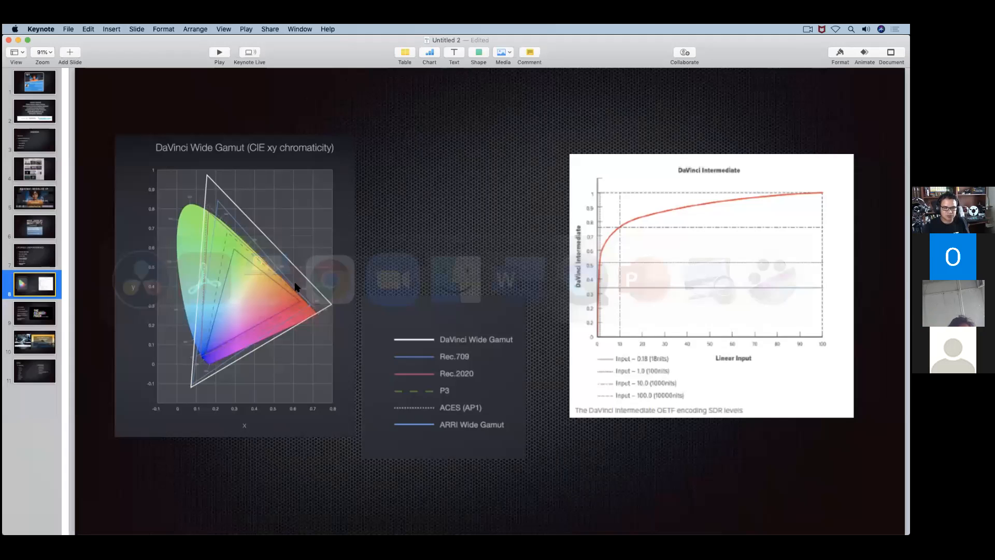
pyautogui.click(35, 311)
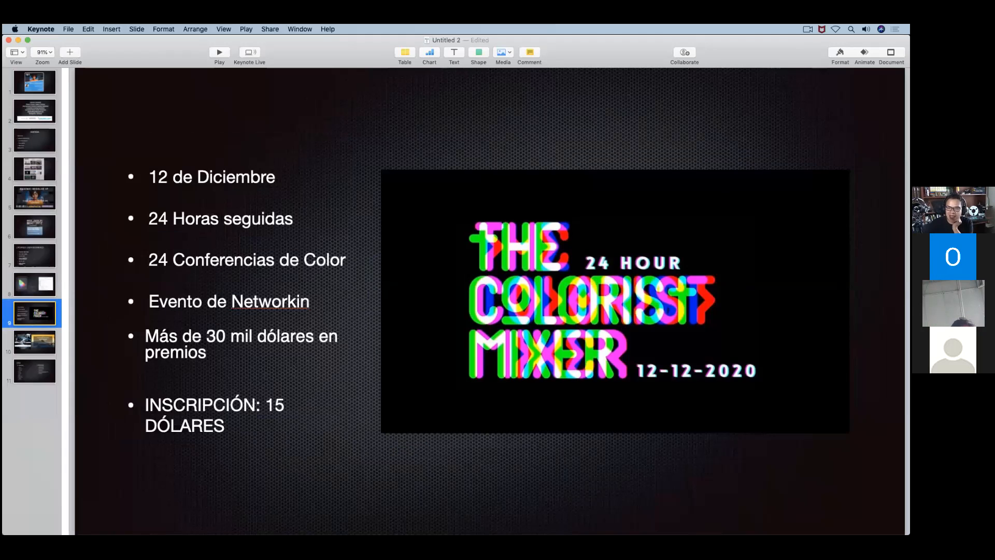
pyautogui.click(820, 95)
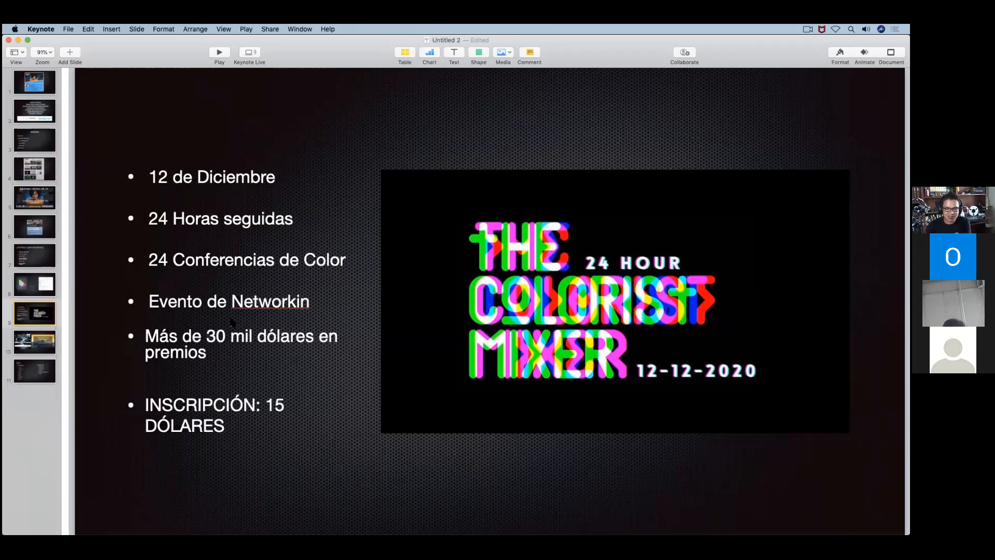
pyautogui.click(278, 405)
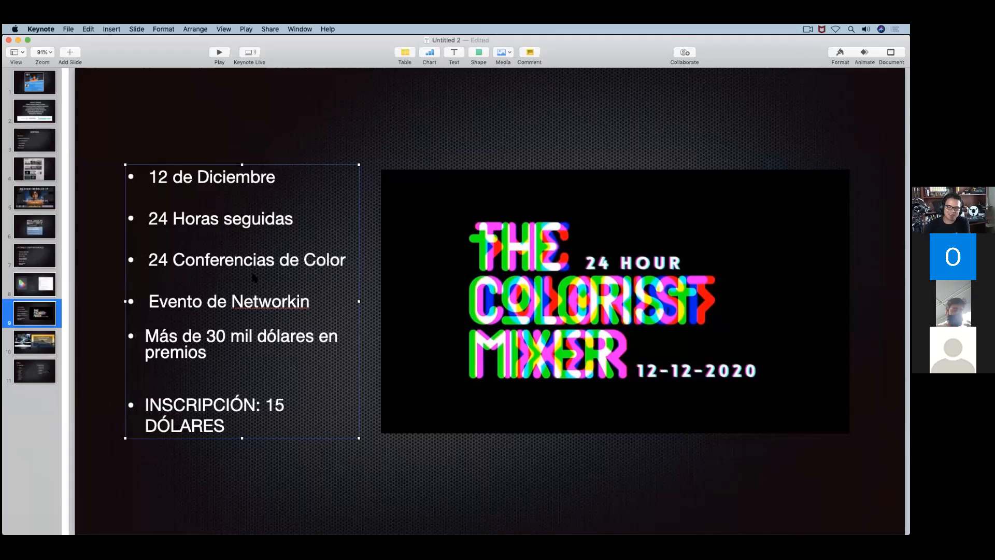
pyautogui.click(258, 361)
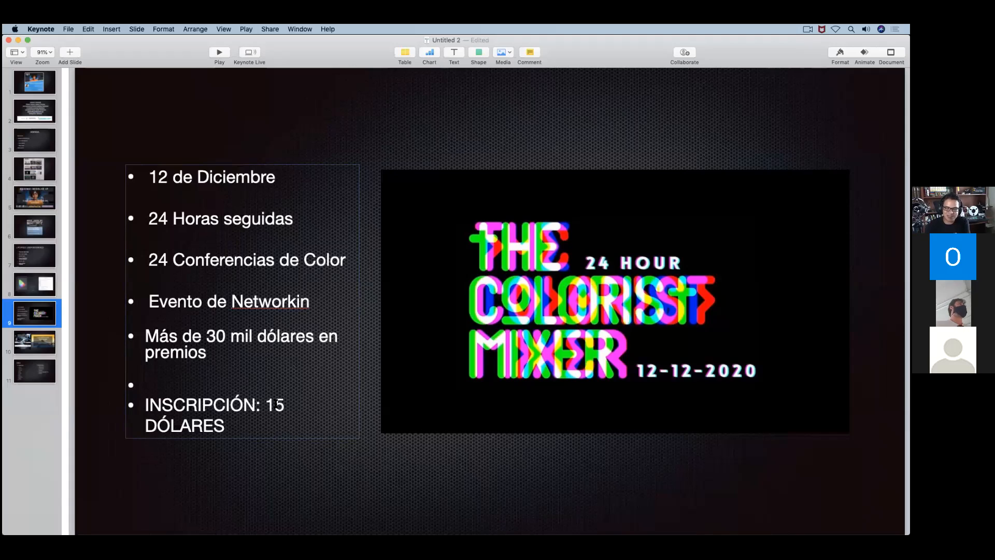
# Switch from the Keynote presentation to the demo color project in DaVinci Resolve
pyautogui.moveTo(275, 403); pyautogui.dragTo(289, 417)
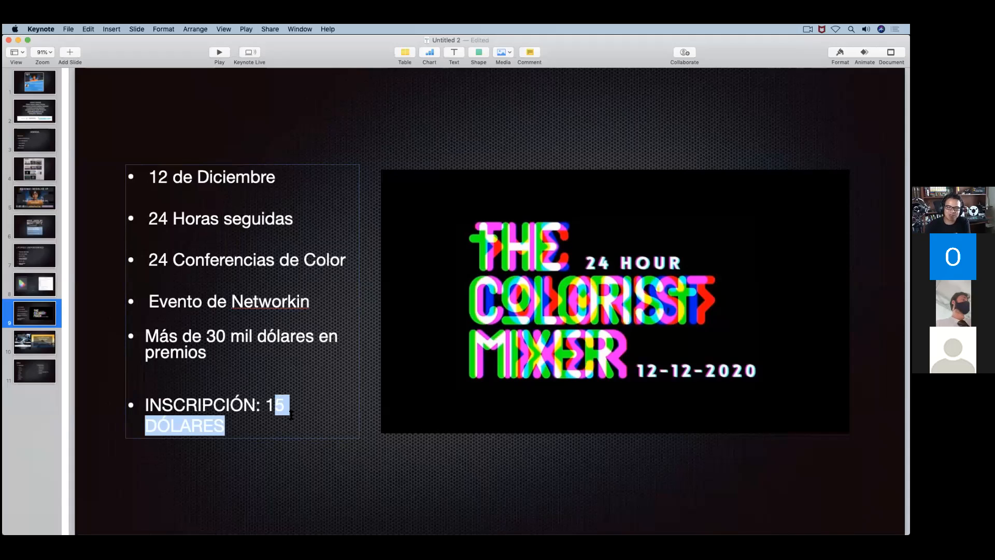
pyautogui.click(322, 43)
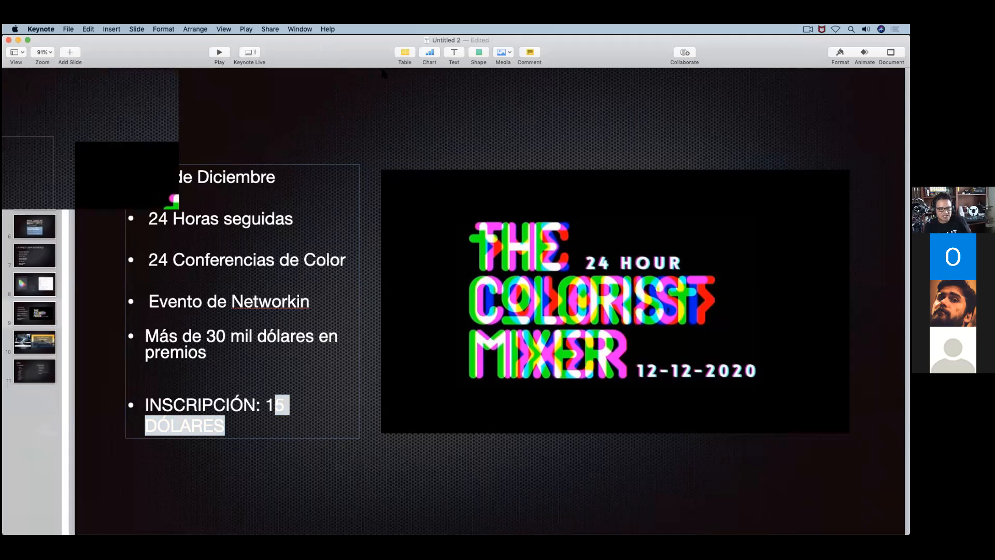
pyautogui.press('super+Tab')
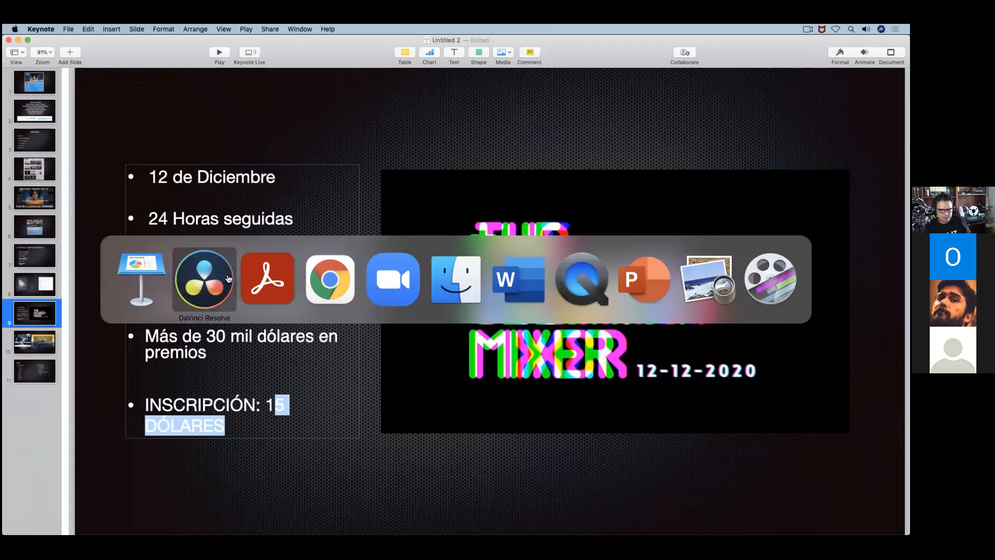
pyautogui.click(228, 278)
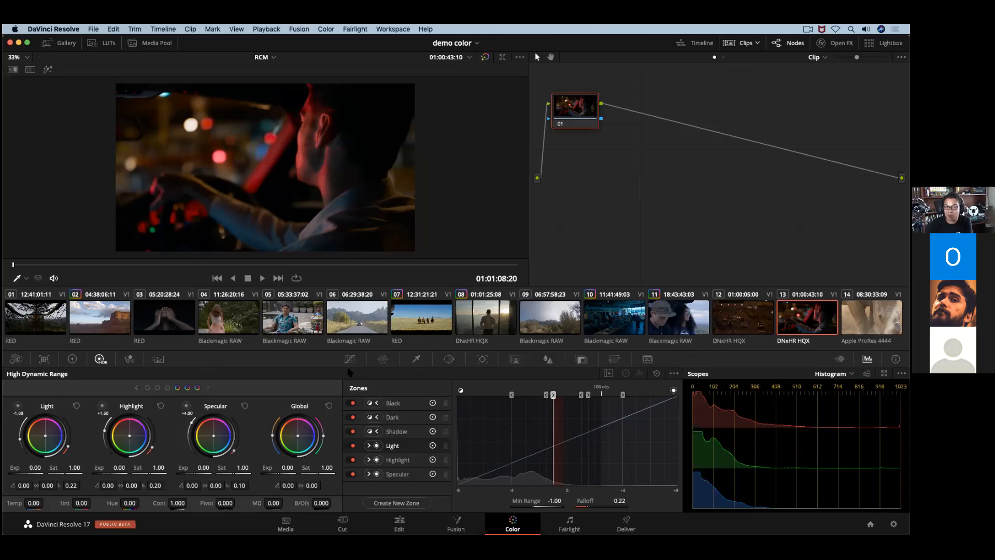
# Show the Color Warper and the Vectorscope for clip 06, the mountain road shot
pyautogui.click(382, 359)
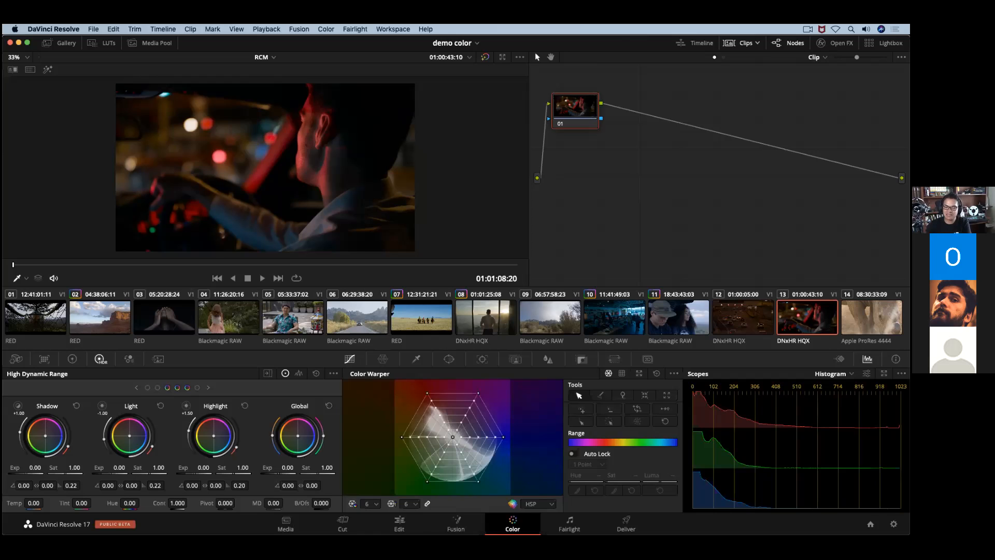
pyautogui.click(832, 374)
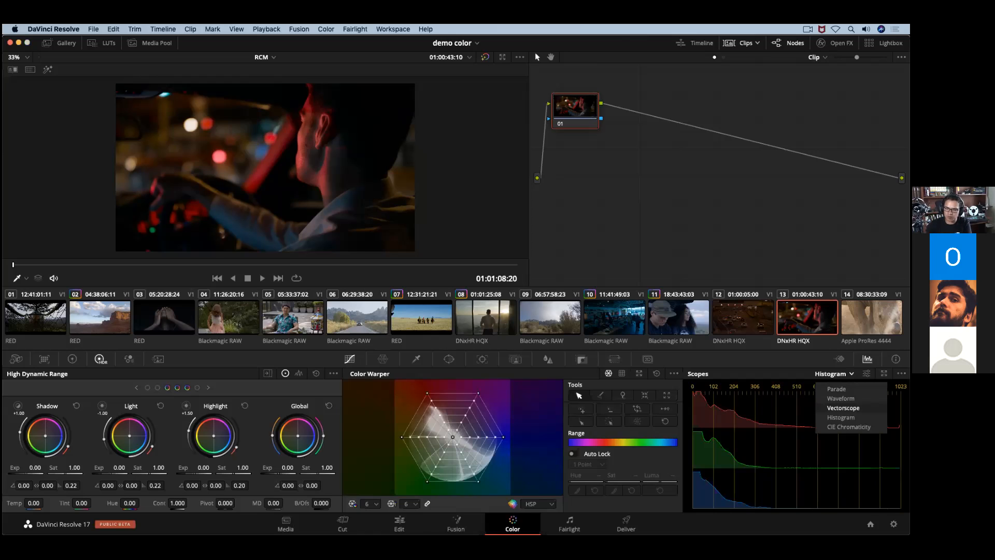
pyautogui.click(843, 408)
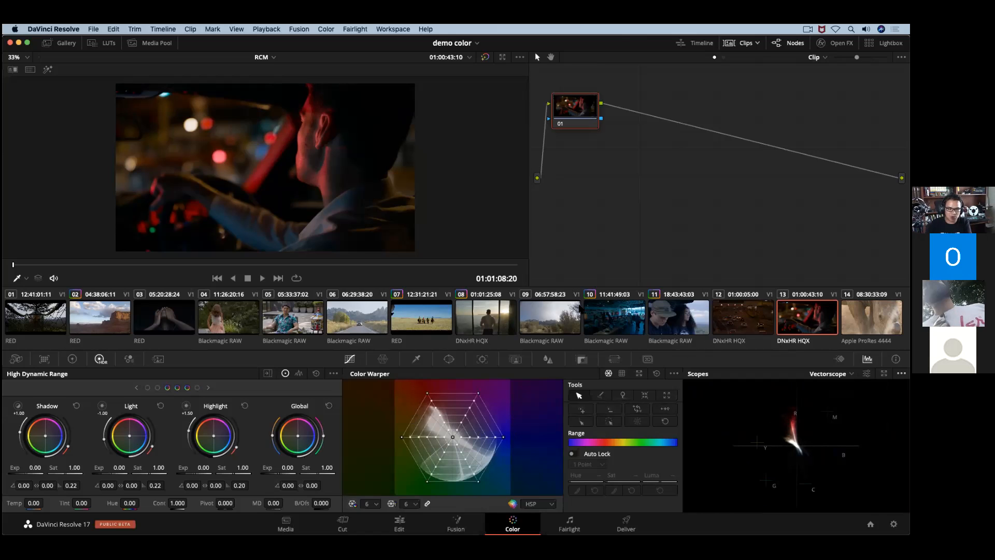
pyautogui.click(373, 325)
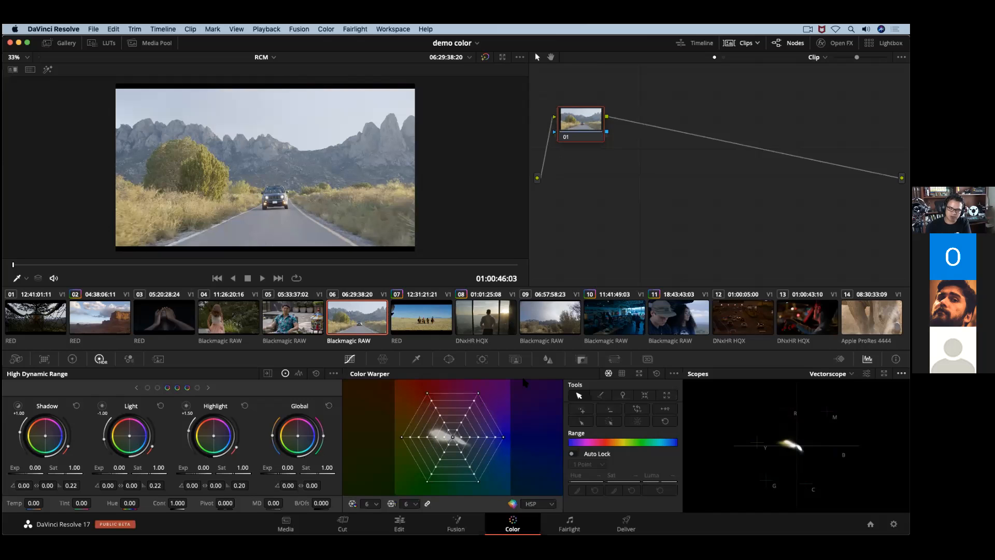
# Look at the clip's Hue Vs Sat and Hue Vs Hue curves
pyautogui.click(350, 359)
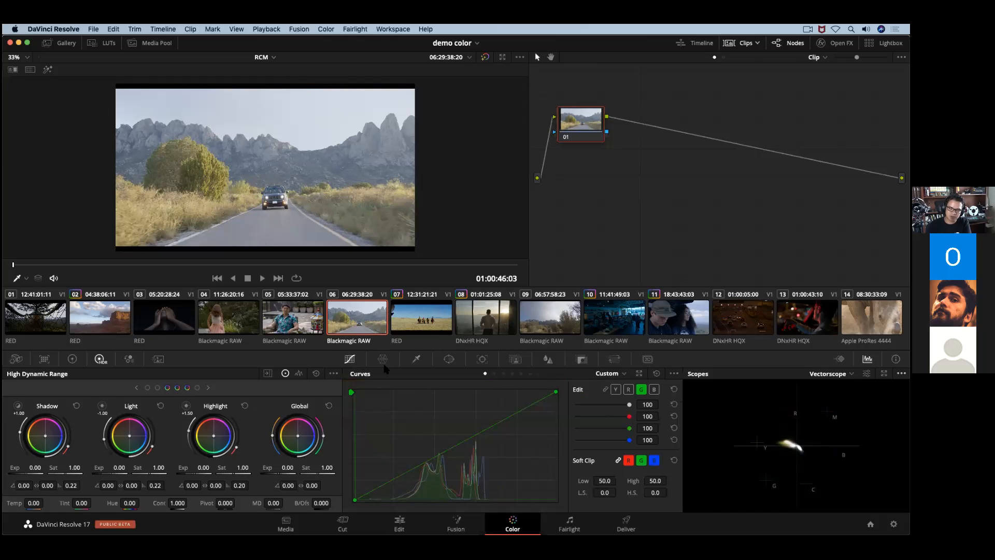
pyautogui.click(609, 374)
pyautogui.click(621, 406)
pyautogui.click(619, 373)
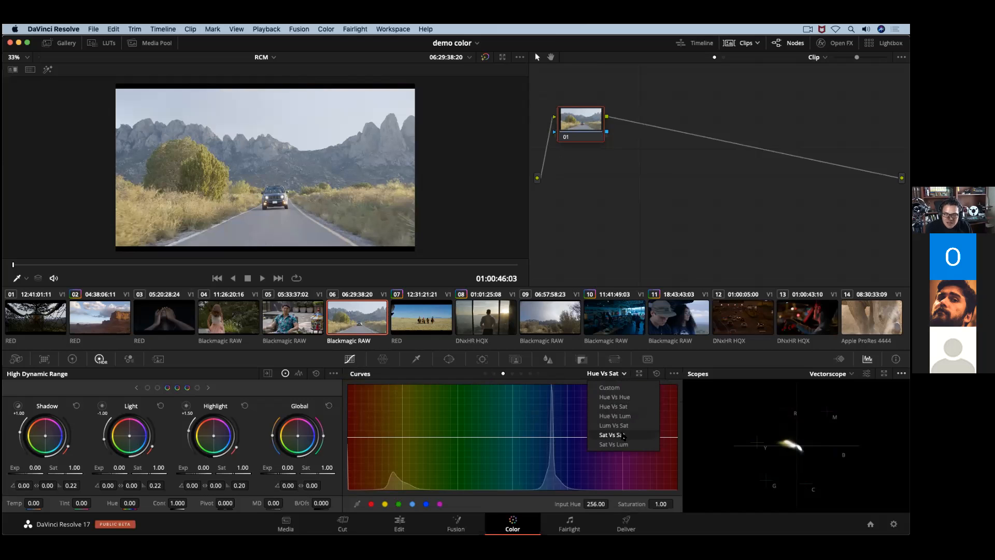
pyautogui.click(617, 397)
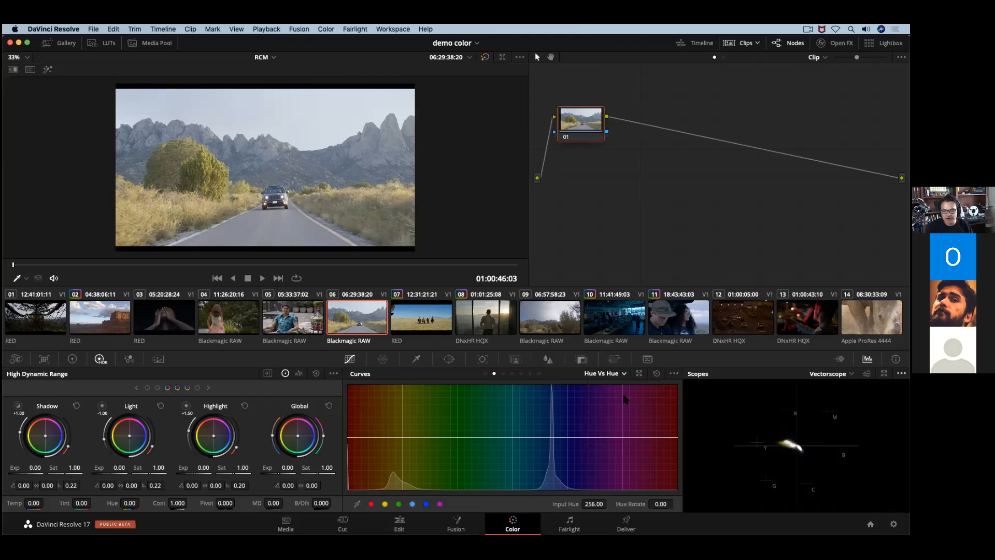
# Expand the Color Warper into a floating window and place it so most of the viewer image stays uncovered
pyautogui.click(382, 359)
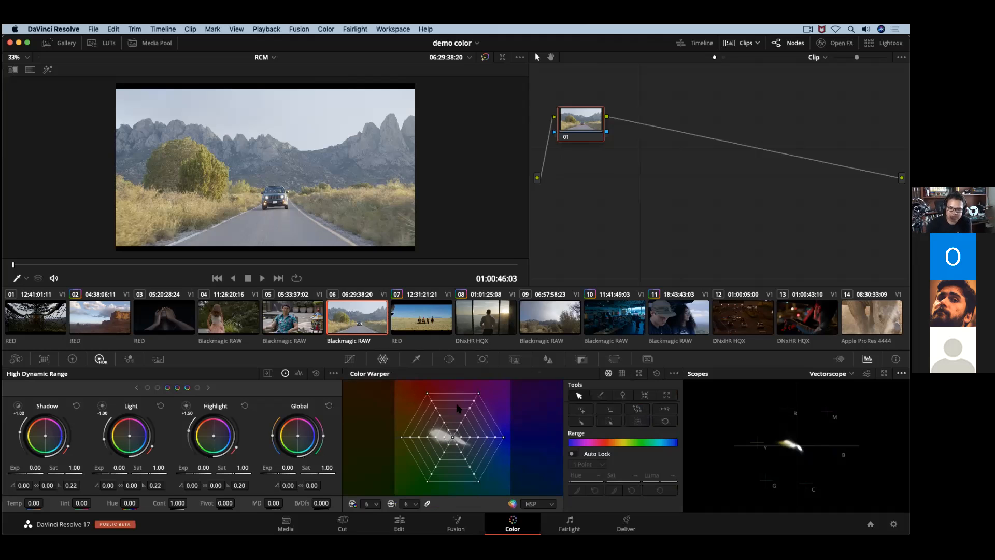
pyautogui.click(640, 374)
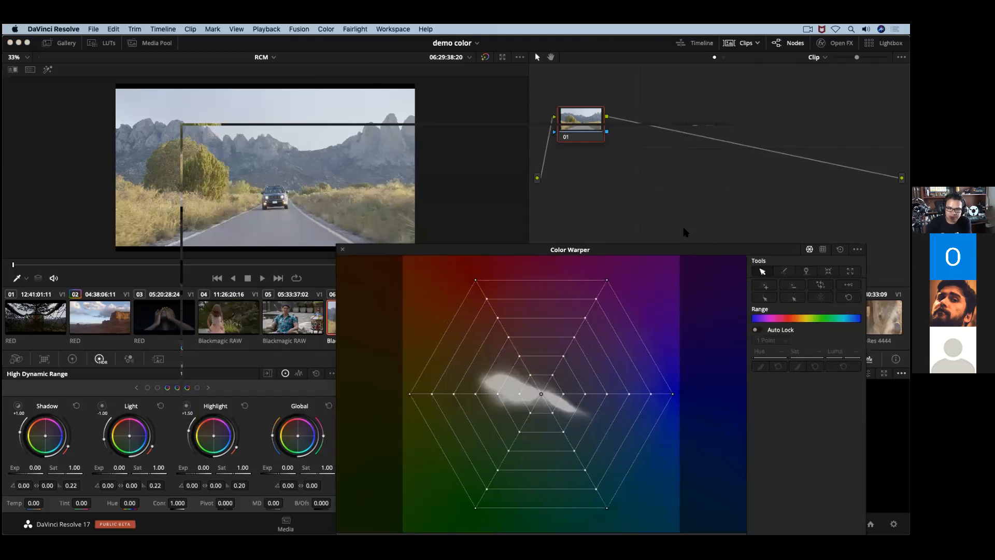
pyautogui.moveTo(683, 216); pyautogui.dragTo(644, 207)
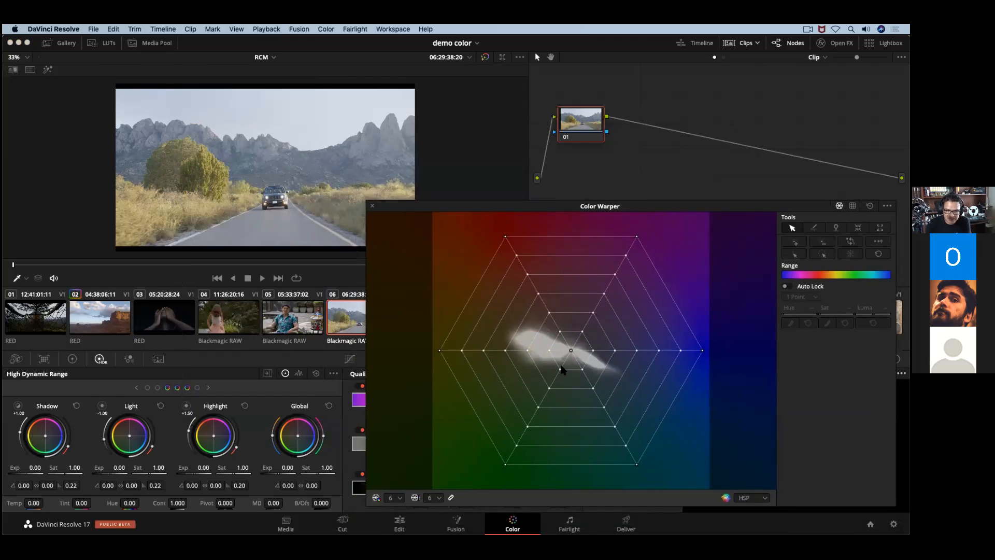
# Try shifting the yellow grid point toward green to hue 0.76 and saturation 0.43, and reset the Color Warper
pyautogui.click(528, 349)
pyautogui.moveTo(529, 347); pyautogui.dragTo(529, 376)
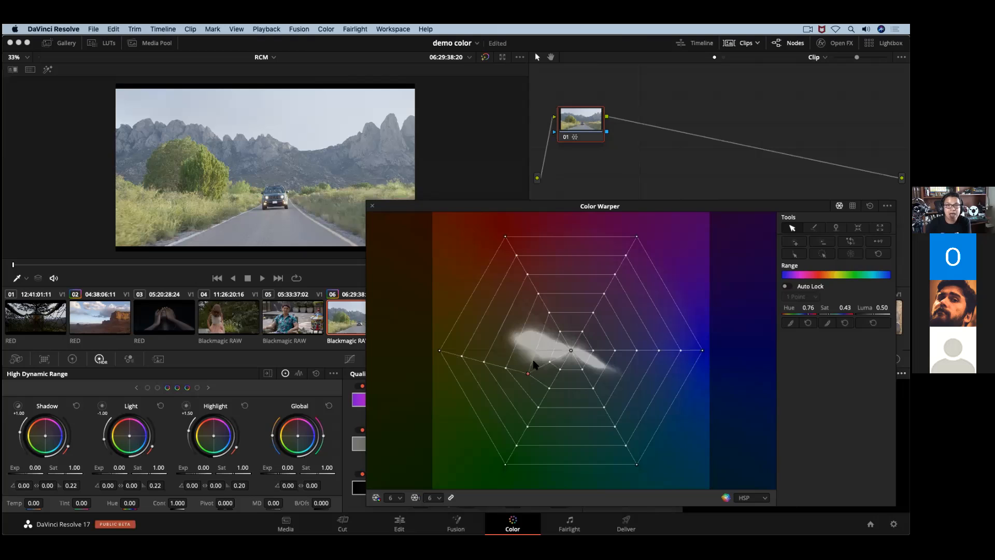
pyautogui.click(869, 206)
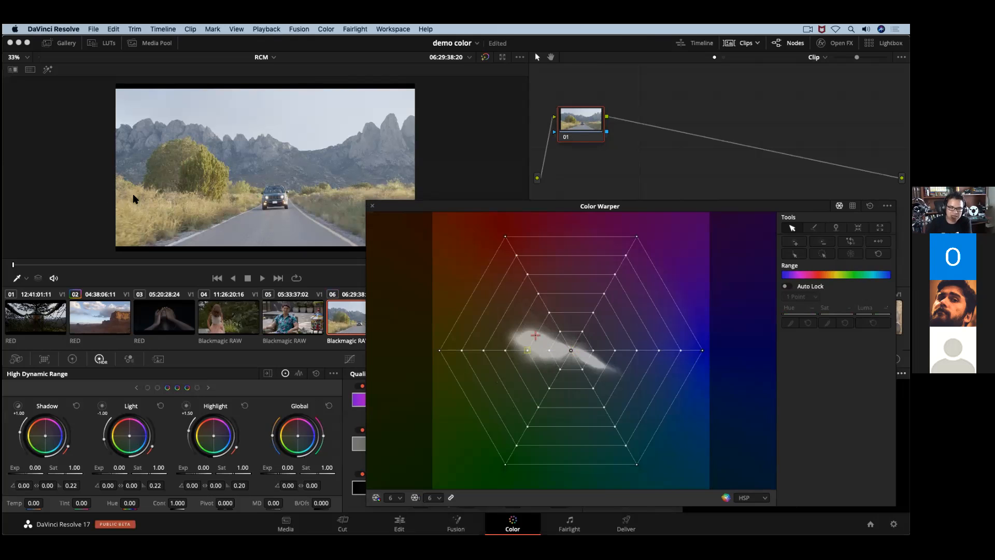
# Try warping the dry grass colour sampled in the viewer to hue 0.77 and saturation 0.34, and reset the Color Warper
pyautogui.click(173, 196)
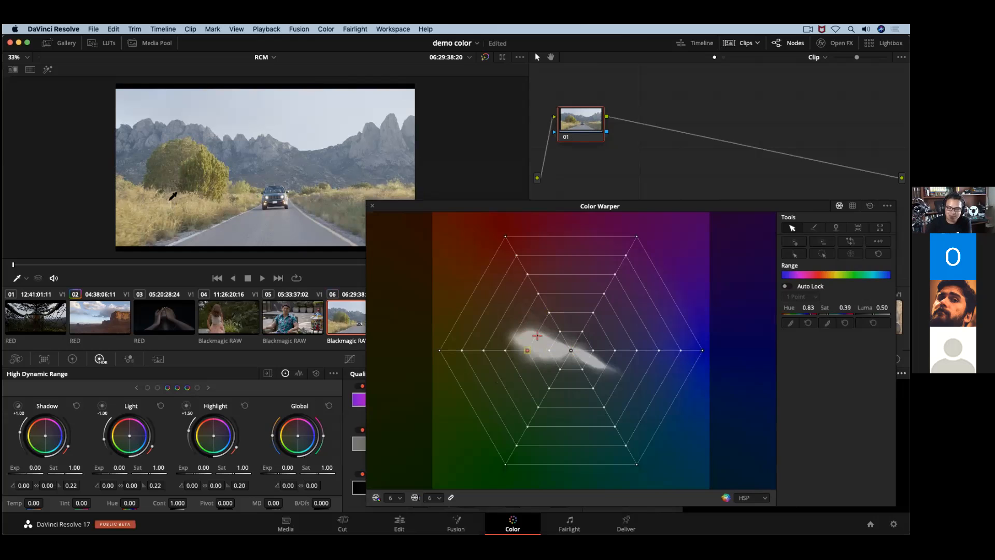
pyautogui.moveTo(173, 195)
pyautogui.mouseDown()
pyautogui.moveTo(166, 228)
pyautogui.moveTo(170, 178)
pyautogui.moveTo(158, 219)
pyautogui.moveTo(166, 196)
pyautogui.mouseUp()
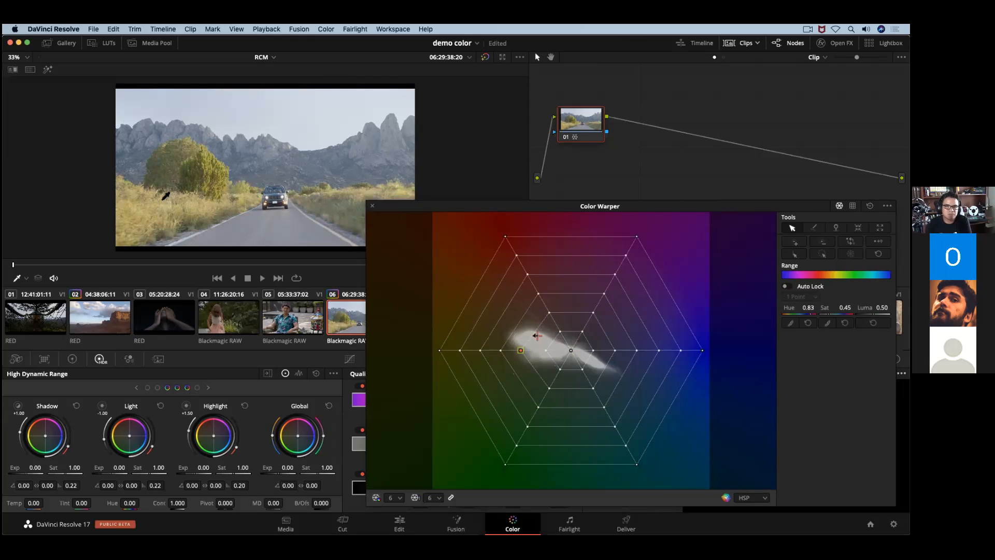
pyautogui.moveTo(166, 196); pyautogui.dragTo(173, 220)
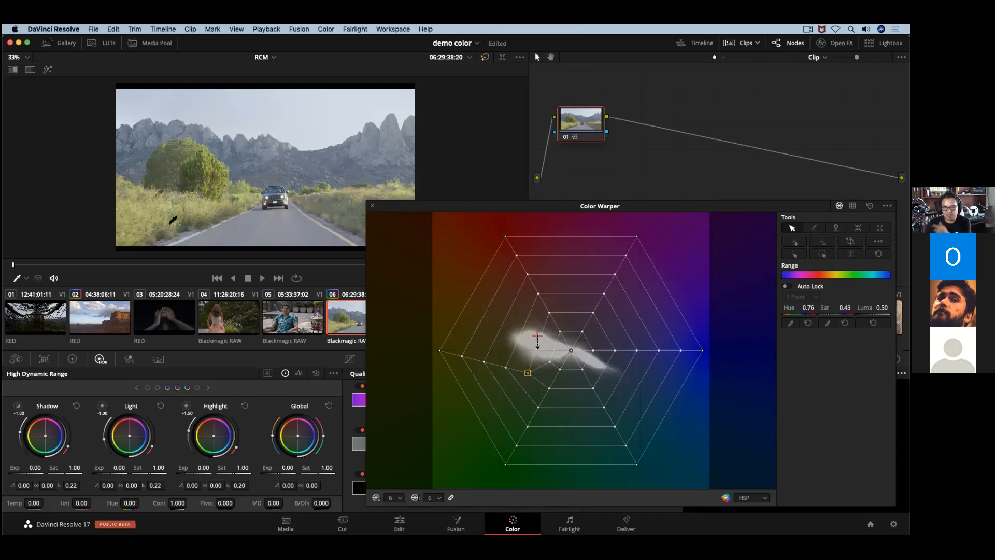
pyautogui.moveTo(173, 220); pyautogui.dragTo(181, 212)
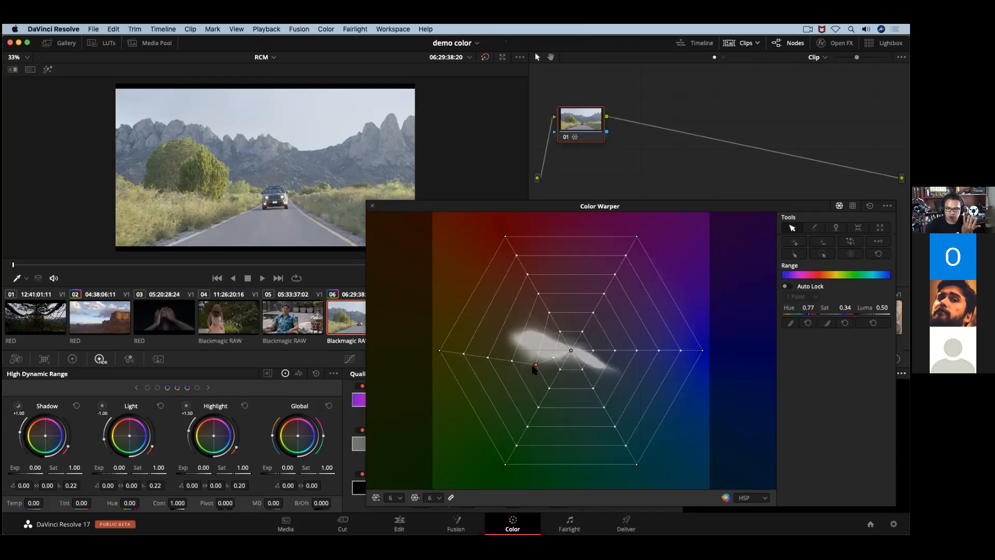
pyautogui.click(870, 206)
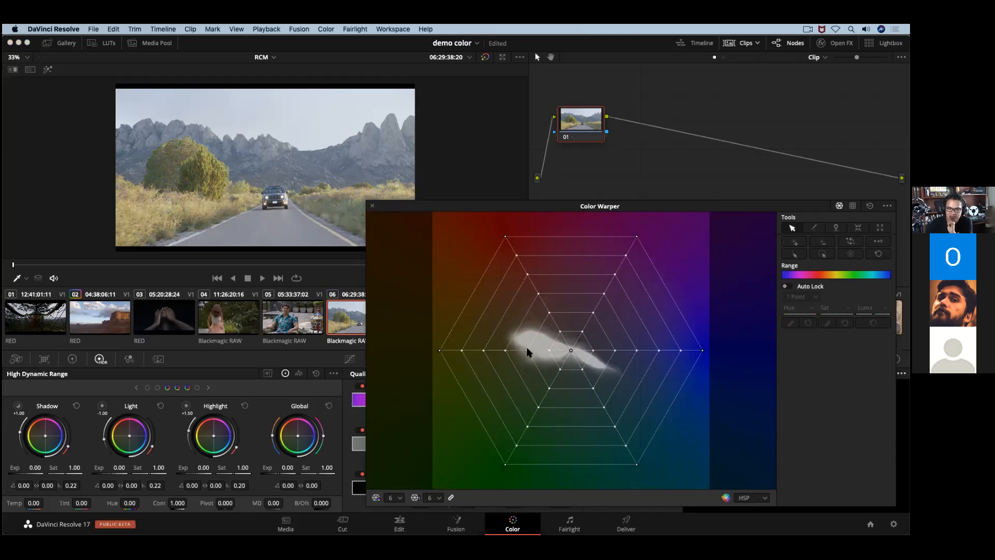
# Set the Color Warper's linked hue and saturation resolutions to 12
pyautogui.click(176, 199)
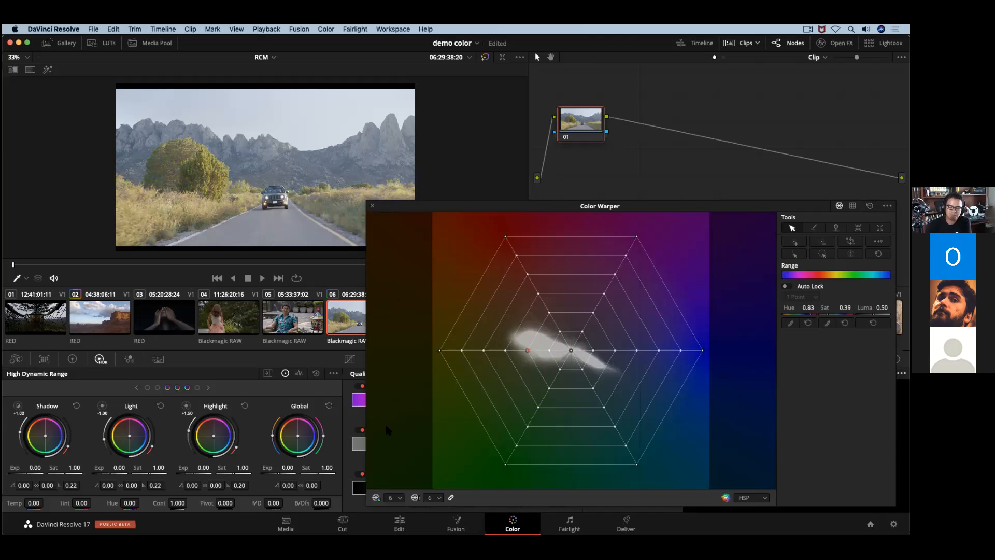
pyautogui.click(398, 498)
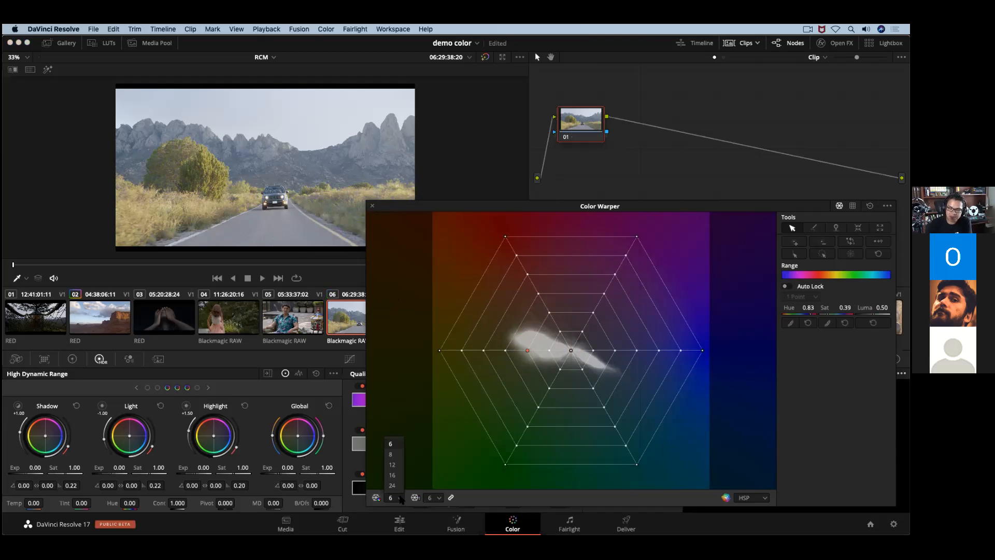
pyautogui.click(399, 464)
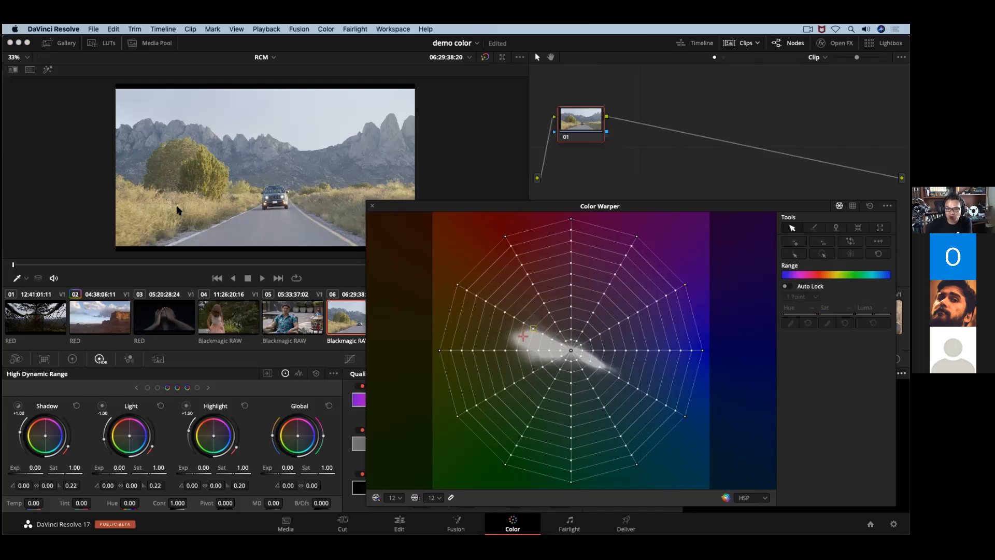
# Draw a selection over several yellow and orange grid points and raise their saturation strongly
pyautogui.click(817, 228)
pyautogui.moveTo(505, 351)
pyautogui.mouseDown()
pyautogui.moveTo(520, 354)
pyautogui.moveTo(521, 337)
pyautogui.moveTo(516, 353)
pyautogui.moveTo(525, 351)
pyautogui.moveTo(537, 327)
pyautogui.mouseUp()
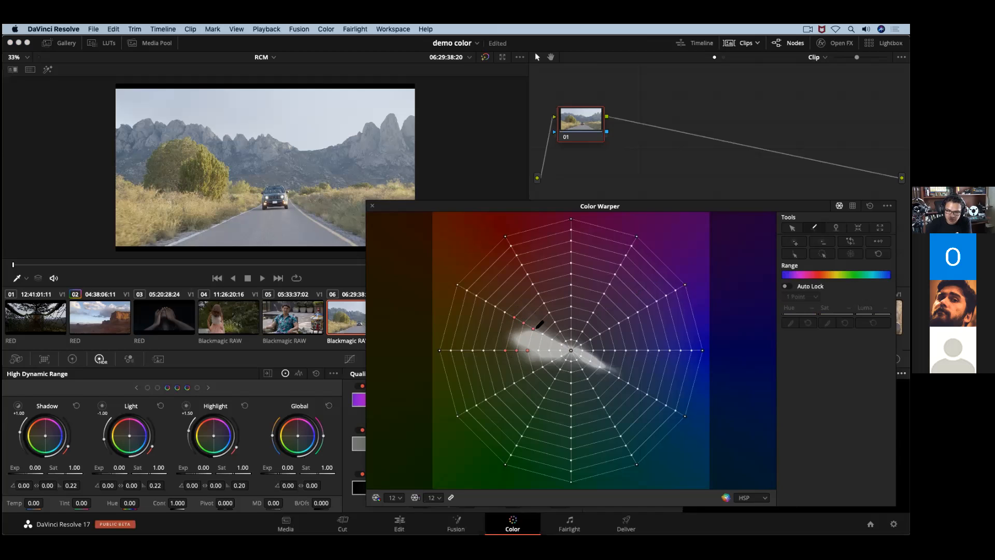
pyautogui.click(791, 228)
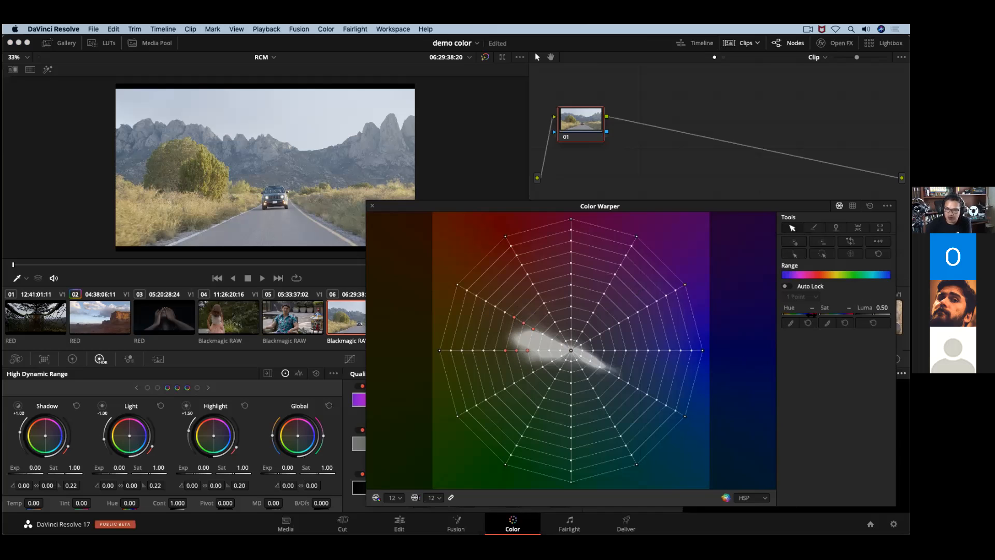
pyautogui.moveTo(835, 309)
pyautogui.mouseDown()
pyautogui.moveTo(885, 309)
pyautogui.moveTo(841, 309)
pyautogui.moveTo(850, 309)
pyautogui.mouseUp()
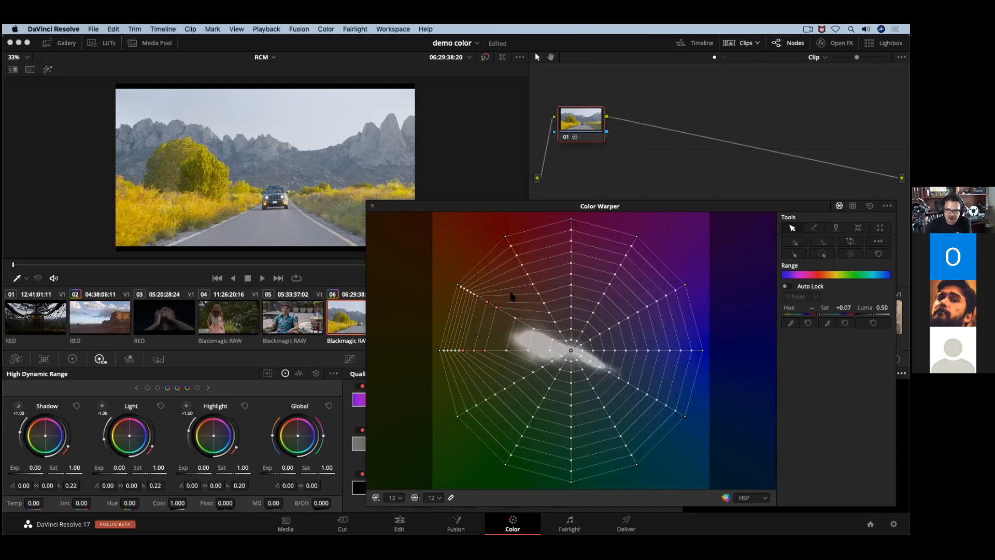
# Try shifting the selected grid points' hue toward green, and reset the Color Warper
pyautogui.moveTo(807, 308); pyautogui.dragTo(345, 309)
pyautogui.moveTo(779, 308); pyautogui.dragTo(792, 308)
pyautogui.moveTo(511, 336)
pyautogui.mouseDown()
pyautogui.moveTo(518, 319)
pyautogui.moveTo(517, 341)
pyautogui.moveTo(522, 330)
pyautogui.mouseUp()
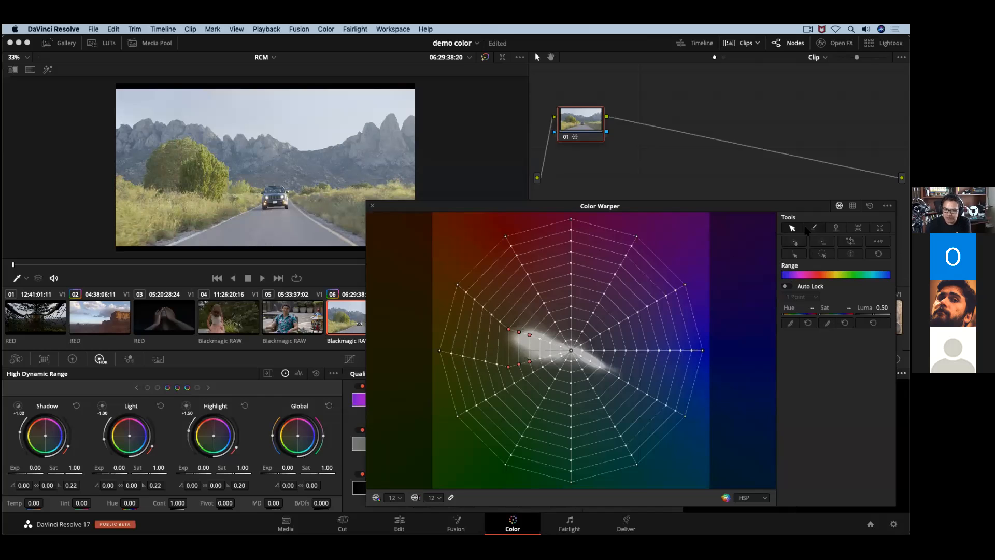
pyautogui.click(870, 206)
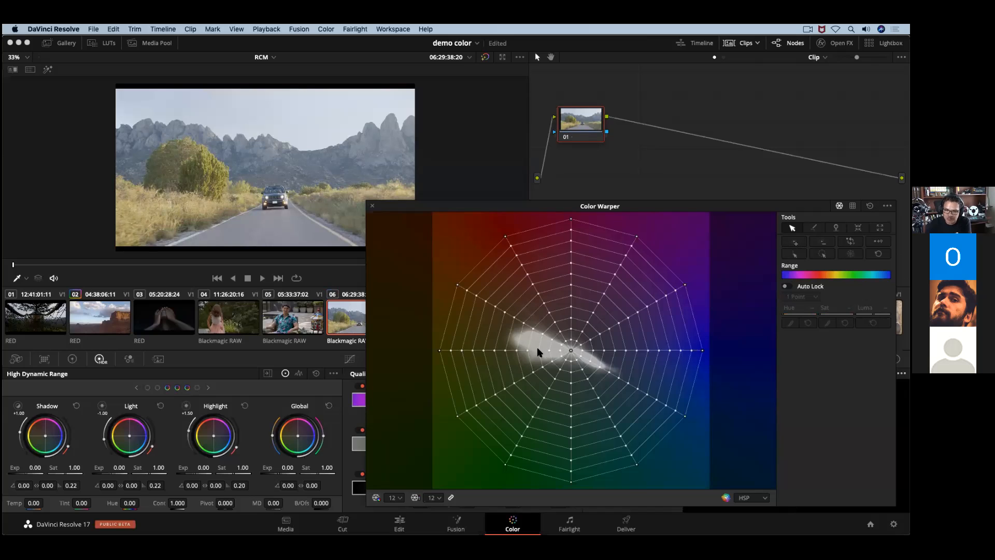
# Expand the selection around one yellow-orange grid point and shift the group outward toward yellow
pyautogui.click(542, 334)
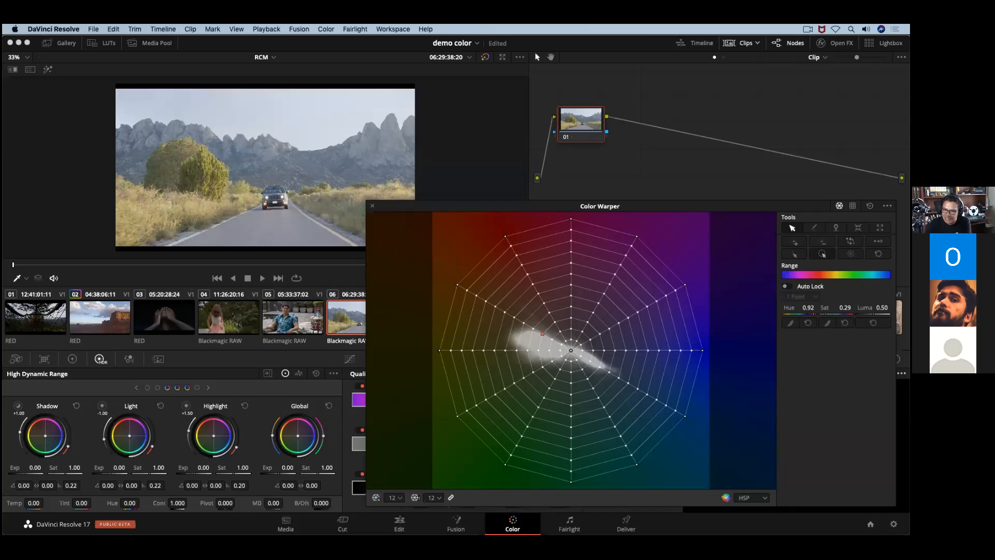
pyautogui.click(823, 241)
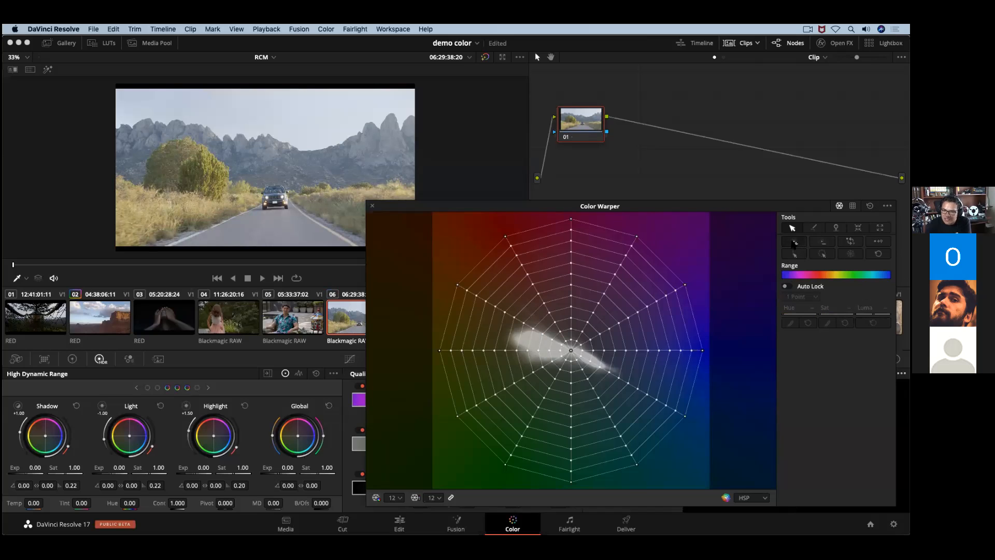
pyautogui.click(542, 334)
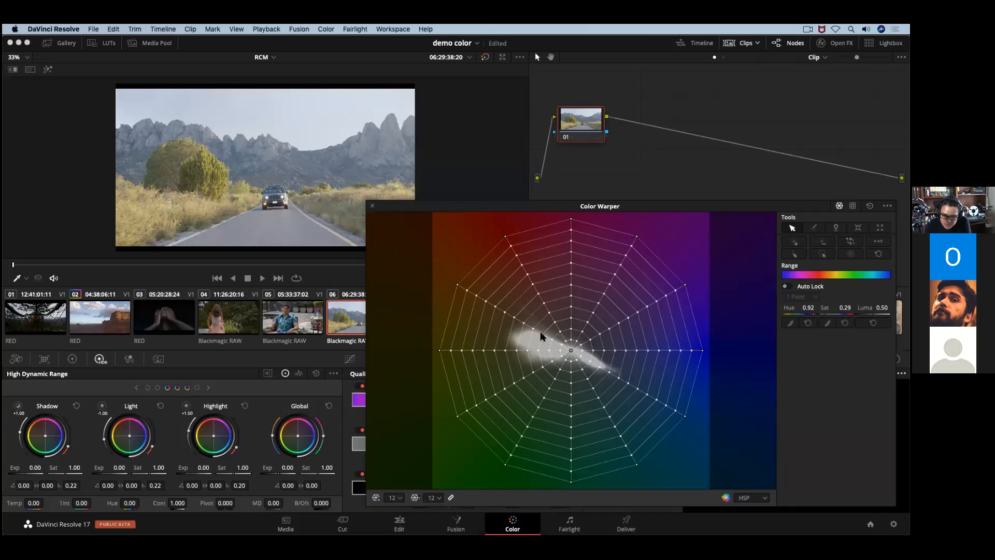
pyautogui.click(794, 241)
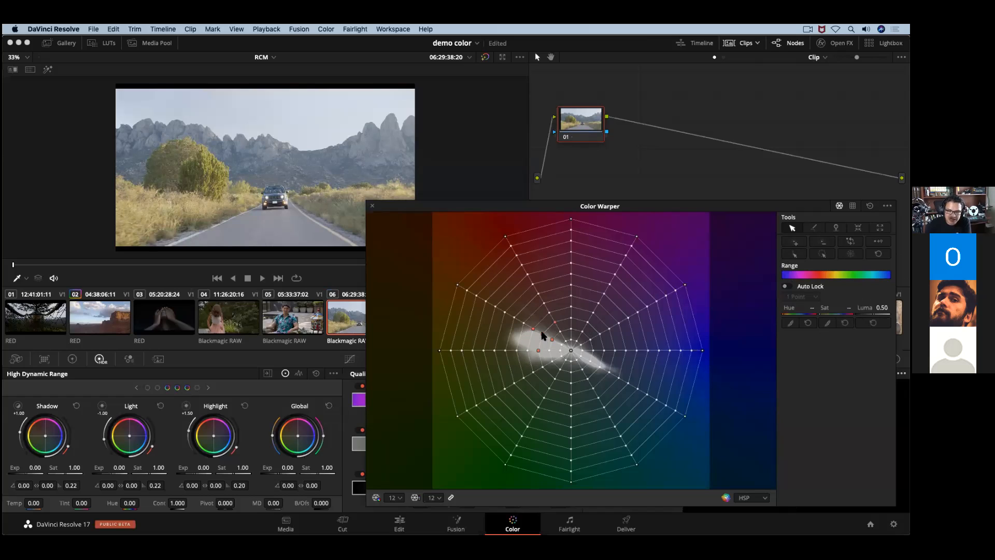
pyautogui.moveTo(541, 334)
pyautogui.mouseDown()
pyautogui.moveTo(528, 335)
pyautogui.moveTo(548, 347)
pyautogui.moveTo(528, 333)
pyautogui.mouseUp()
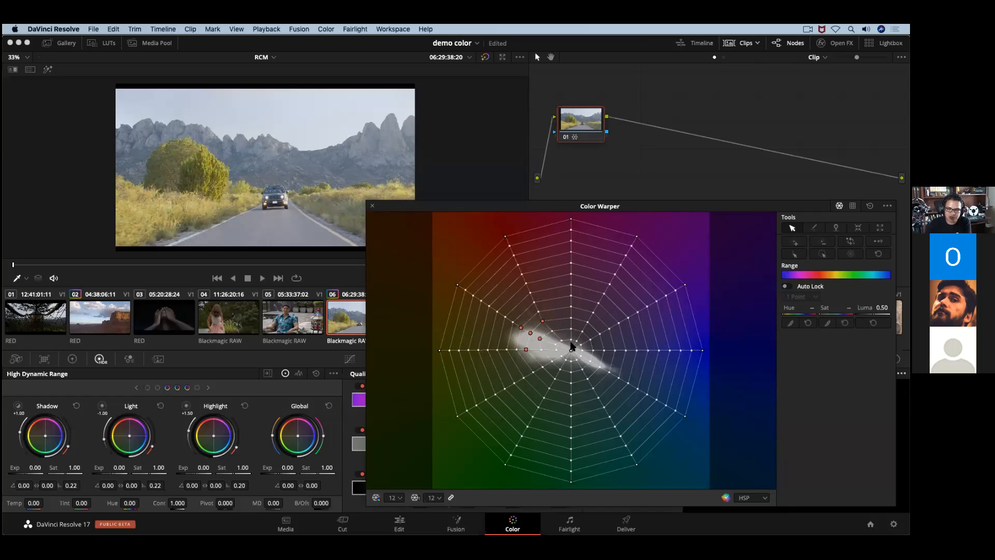
pyautogui.click(594, 340)
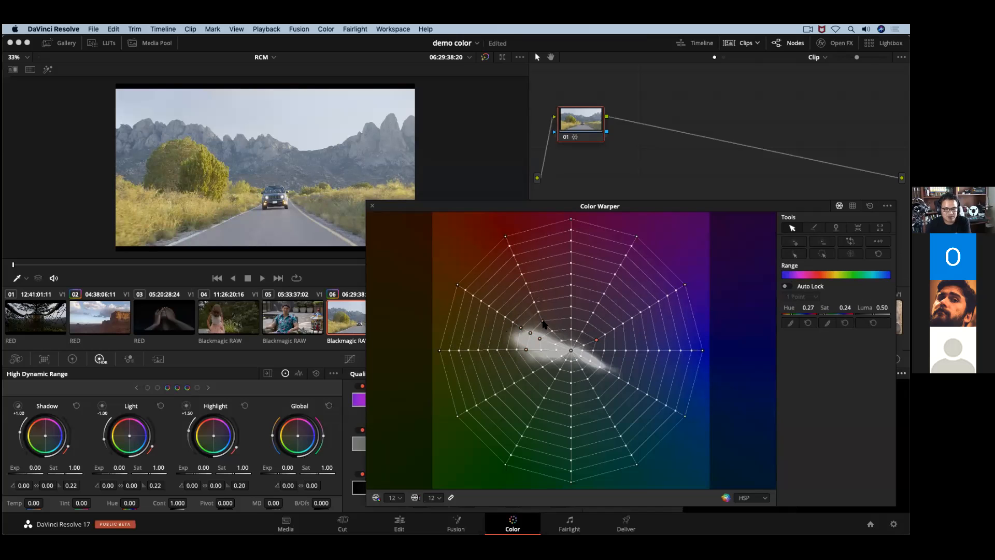
# Reset the Color Warper and set its linked hue and saturation resolutions to 6
pyautogui.moveTo(596, 339); pyautogui.dragTo(594, 340)
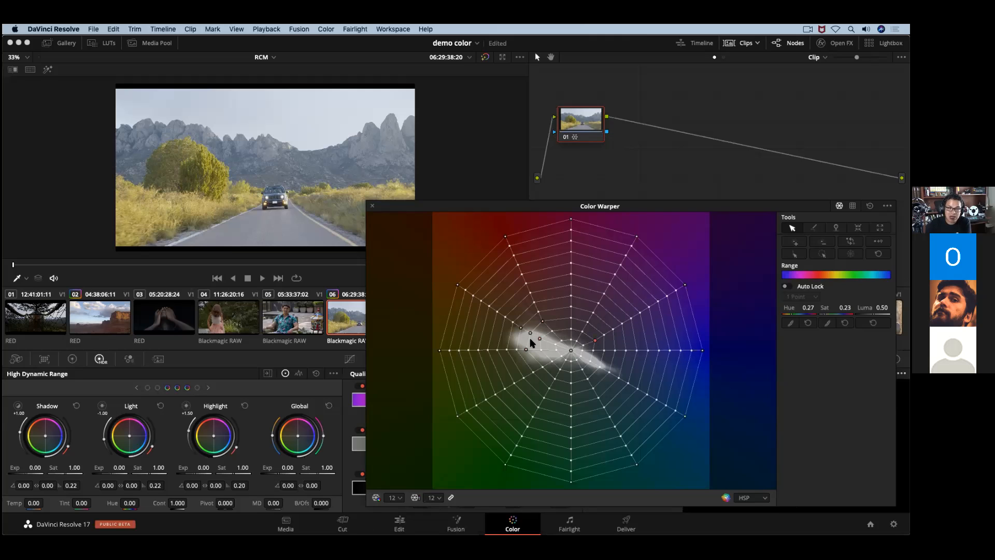
pyautogui.click(870, 205)
pyautogui.click(887, 206)
pyautogui.press('Escape')
pyautogui.click(395, 498)
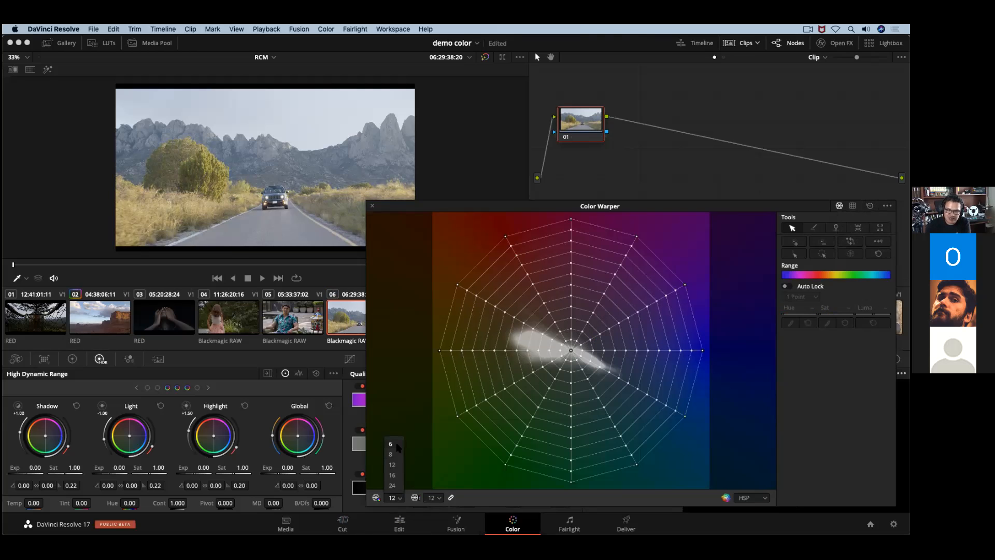
pyautogui.click(397, 444)
# Warp the yellow grass grid point toward orange and convert the selected grid points to pins
pyautogui.moveTo(526, 350); pyautogui.dragTo(511, 327)
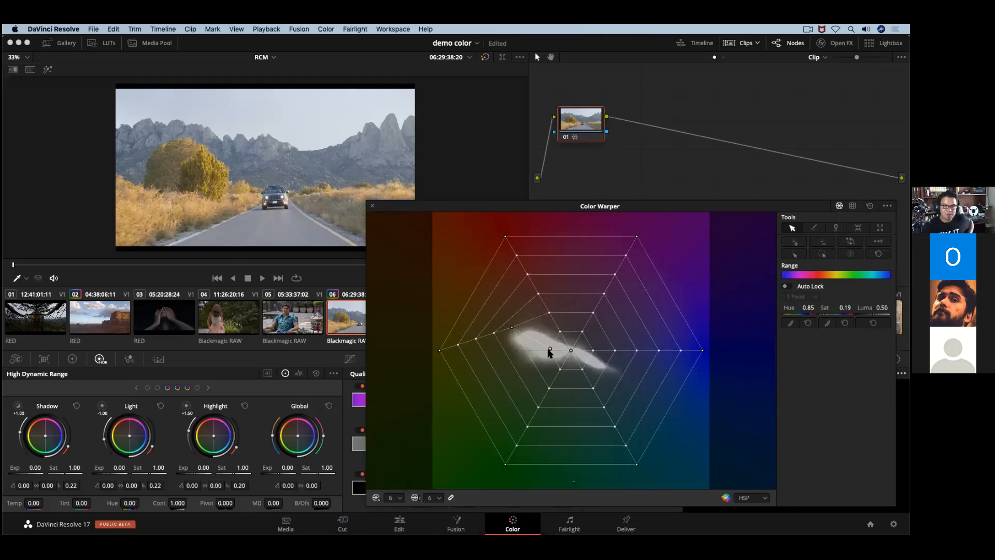
pyautogui.press('super+s')
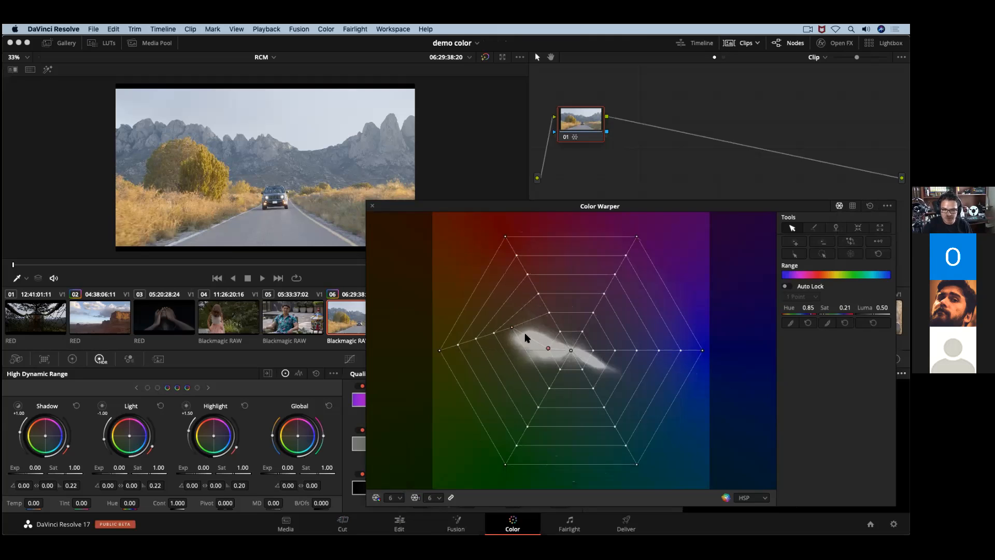
pyautogui.moveTo(512, 328); pyautogui.dragTo(571, 371)
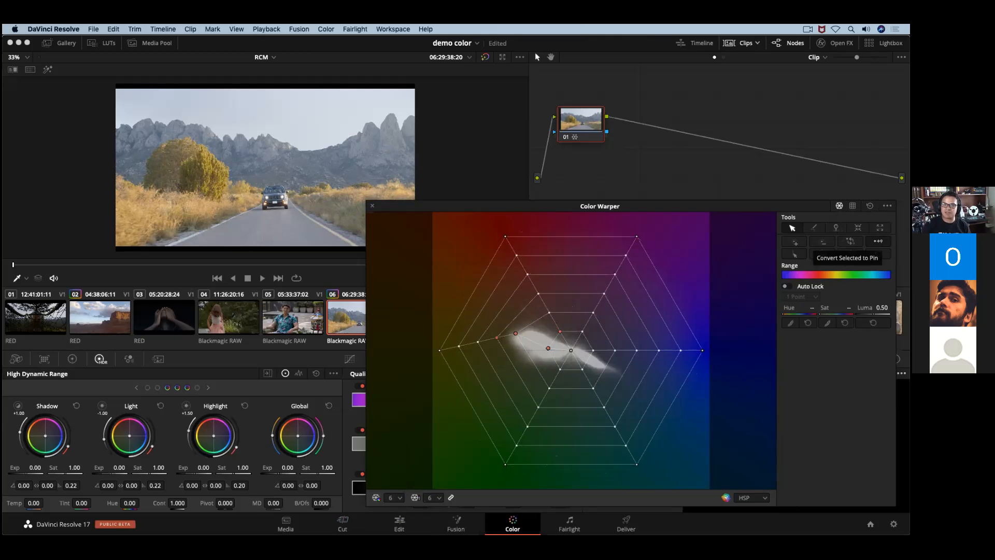
pyautogui.click(878, 241)
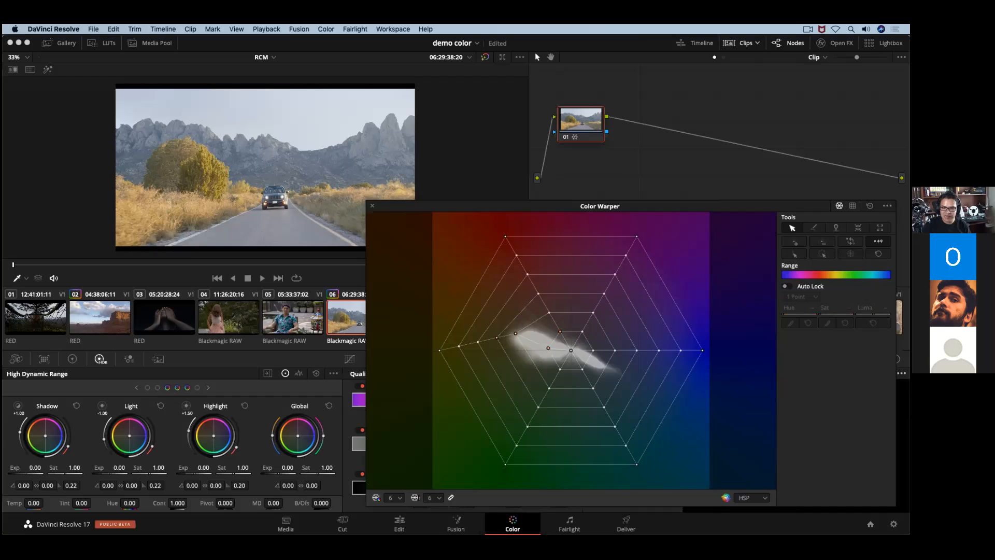
# Try shifting the blue sky and mountain grid point toward cyan at hue 0.42 and saturation 0.35, and reset the Color Warper
pyautogui.click(594, 354)
pyautogui.moveTo(595, 355)
pyautogui.mouseDown()
pyautogui.moveTo(600, 373)
pyautogui.moveTo(610, 347)
pyautogui.moveTo(594, 356)
pyautogui.moveTo(605, 371)
pyautogui.mouseUp()
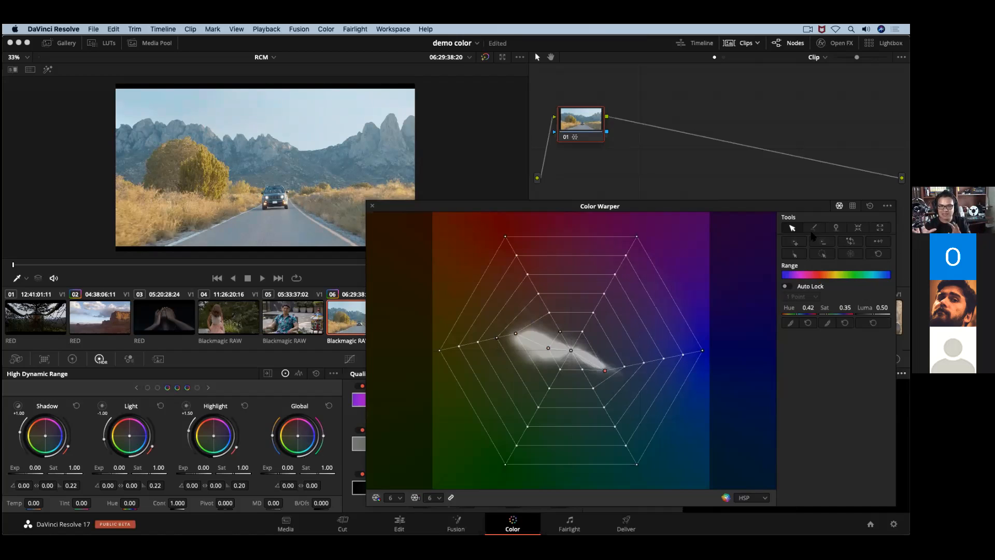
pyautogui.click(870, 207)
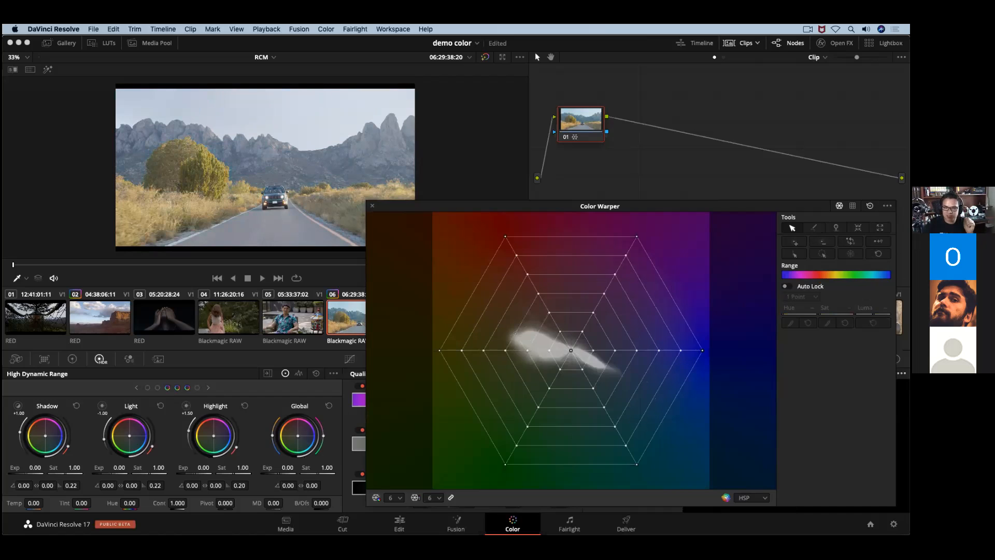
# Switch to clip 05 and shift the teal of the man's shirt toward green, at hue 0.53 and saturation 0.43
pyautogui.click(290, 307)
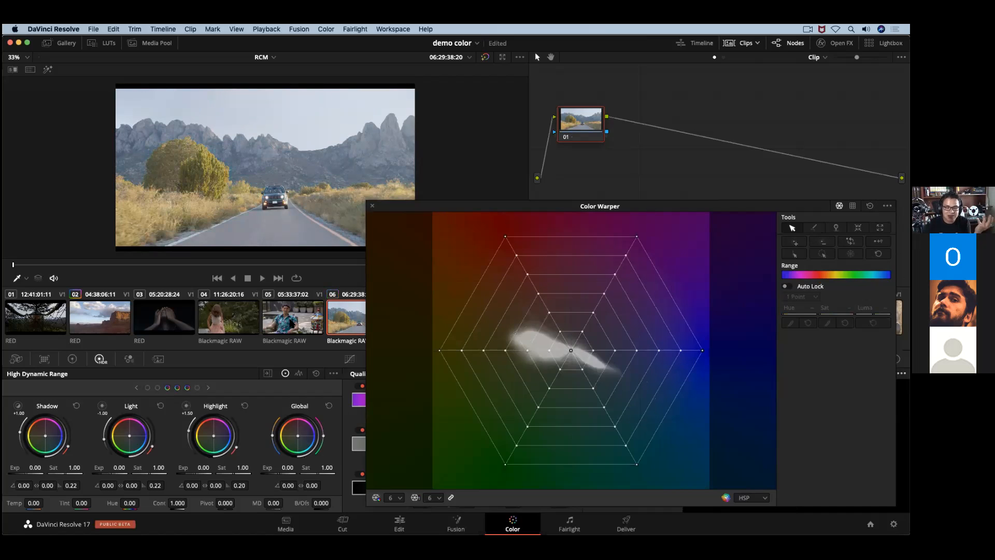
pyautogui.click(292, 322)
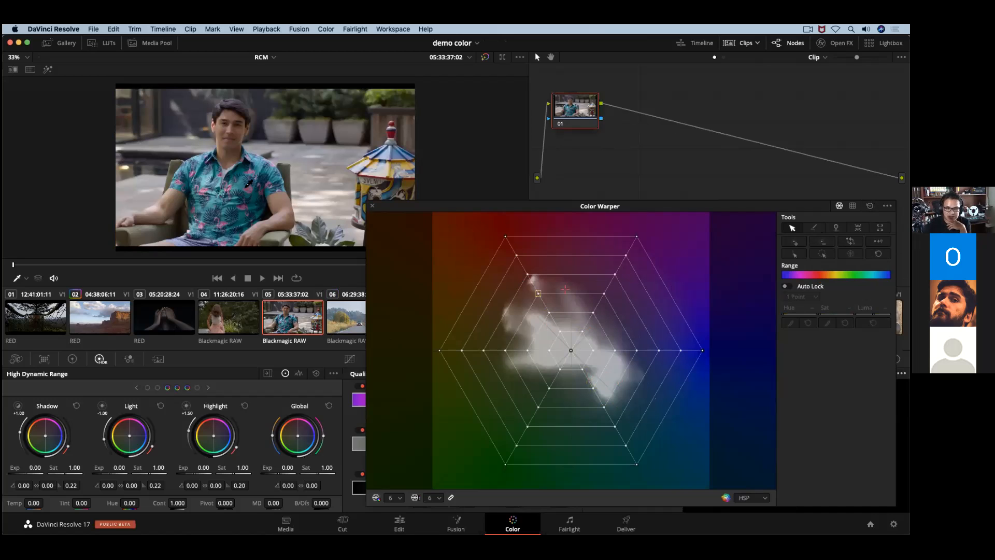
pyautogui.moveTo(243, 182); pyautogui.dragTo(236, 188)
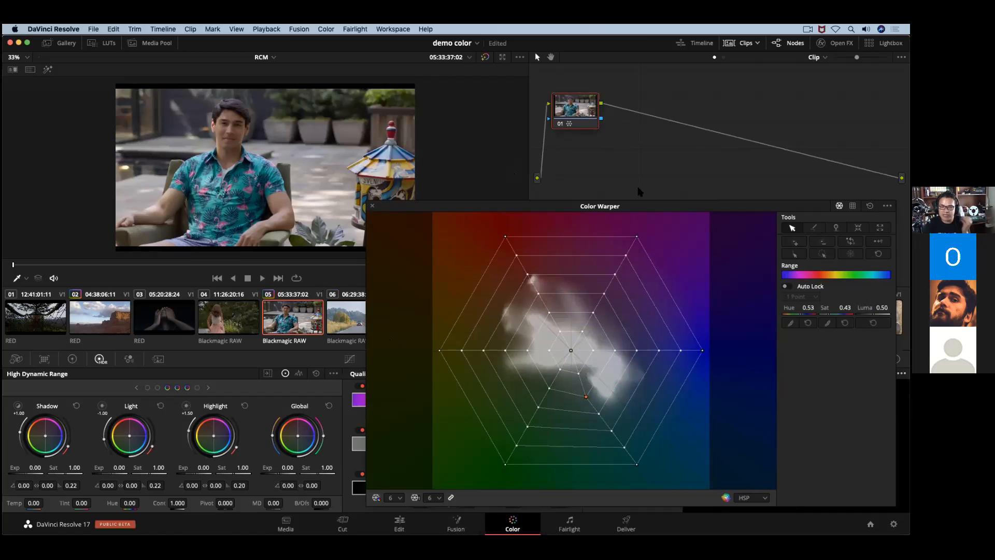
# Shift the skin-tone grid point in the enlarged Color Warper to hue 1.00 and saturation 0.43
pyautogui.click(371, 206)
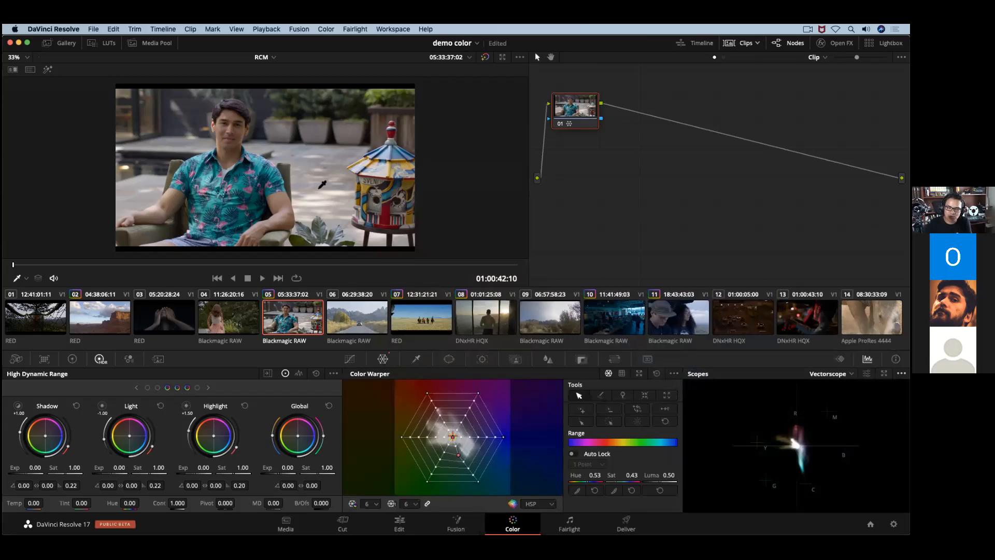
pyautogui.click(639, 374)
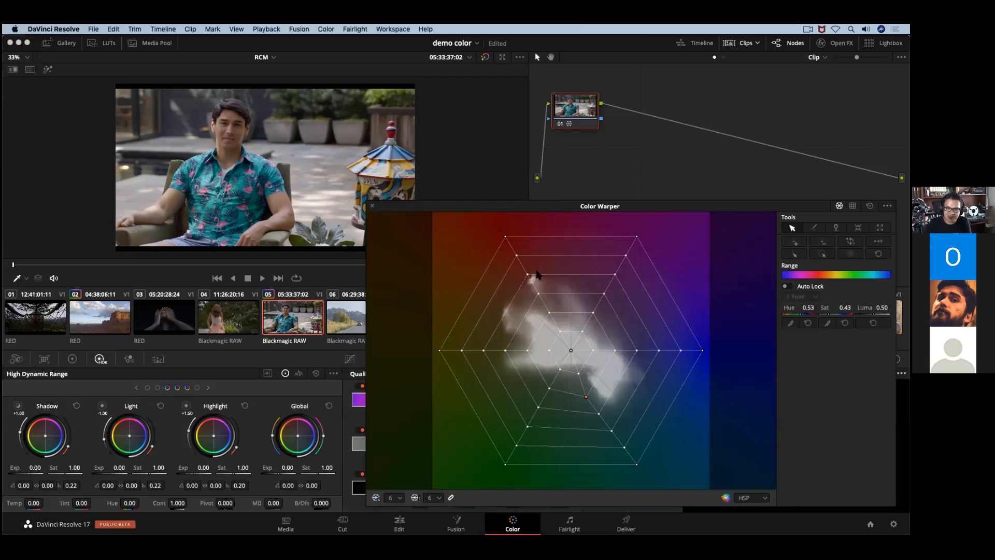
pyautogui.moveTo(410, 200); pyautogui.dragTo(165, 207)
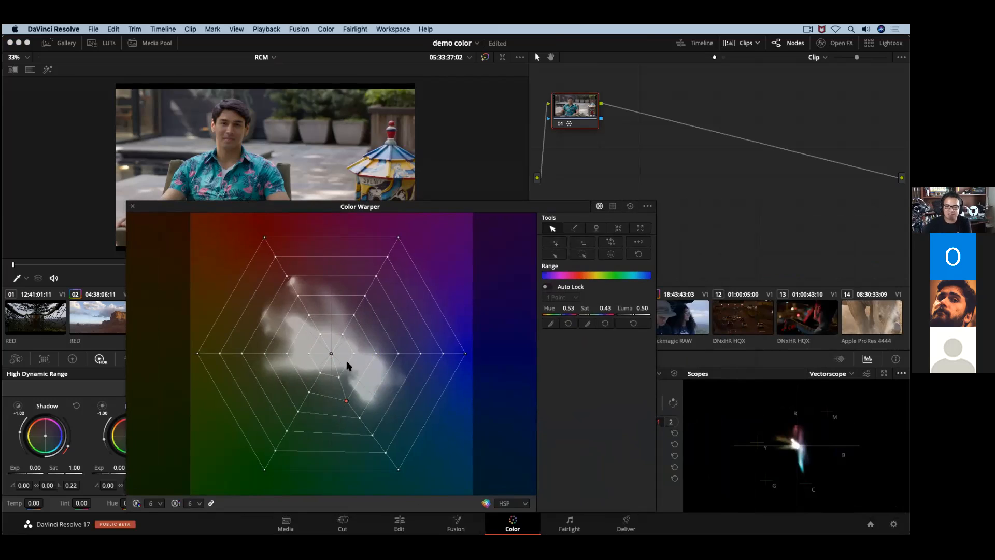
pyautogui.moveTo(309, 327); pyautogui.dragTo(304, 324)
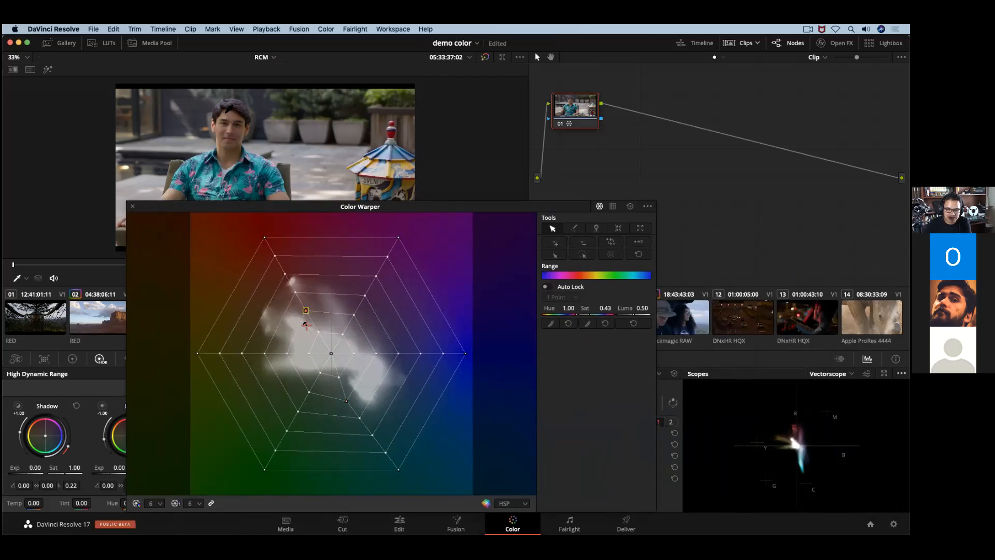
pyautogui.moveTo(259, 208); pyautogui.dragTo(328, 264)
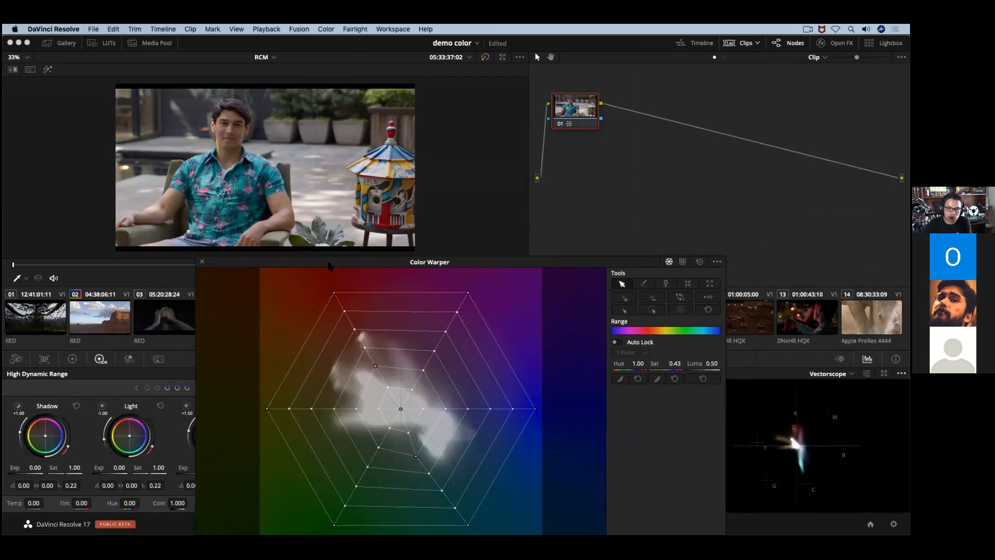
pyautogui.click(202, 263)
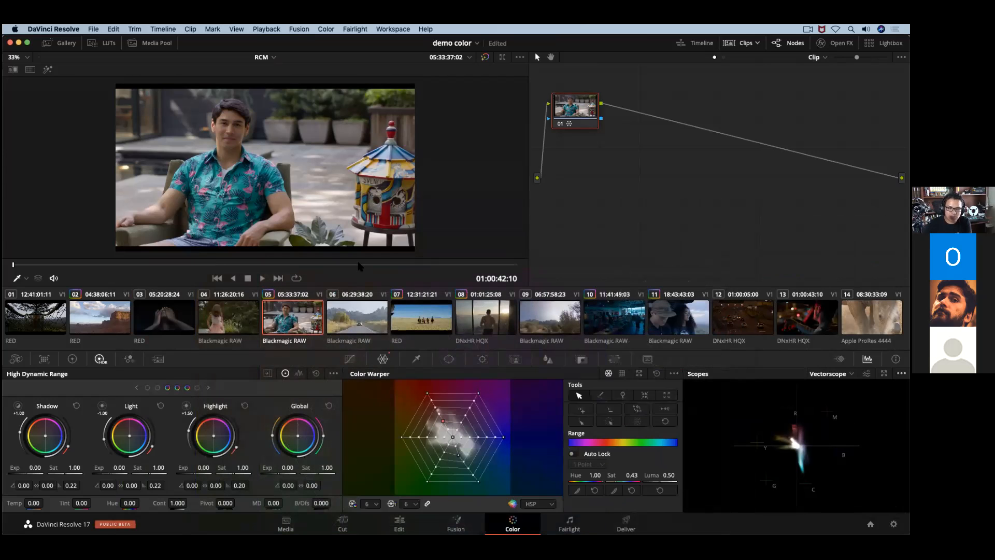
# Switch to clip 04 and shift the background foliage toward green, at hue 0.69 and saturation 0.44
pyautogui.press('Up')
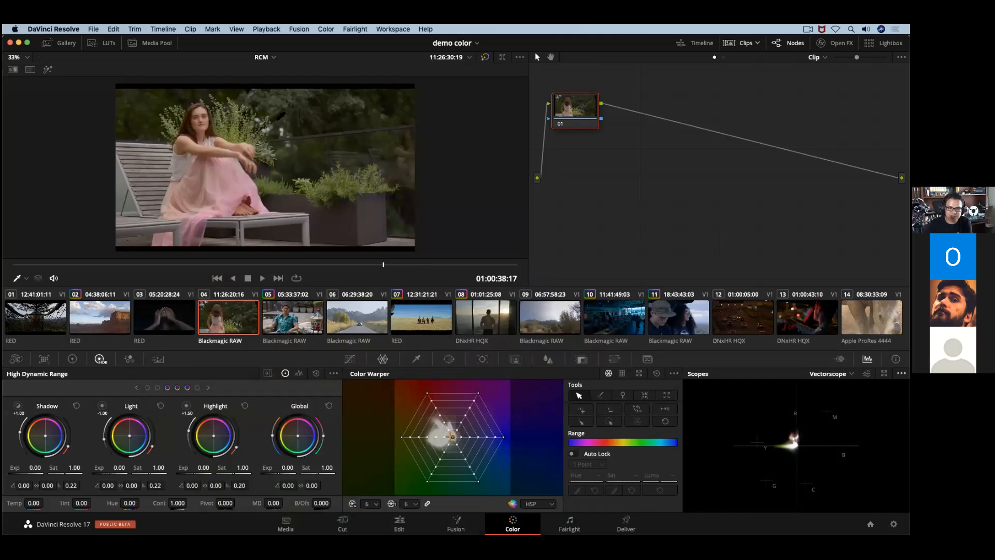
pyautogui.click(151, 103)
pyautogui.moveTo(151, 102); pyautogui.dragTo(155, 110)
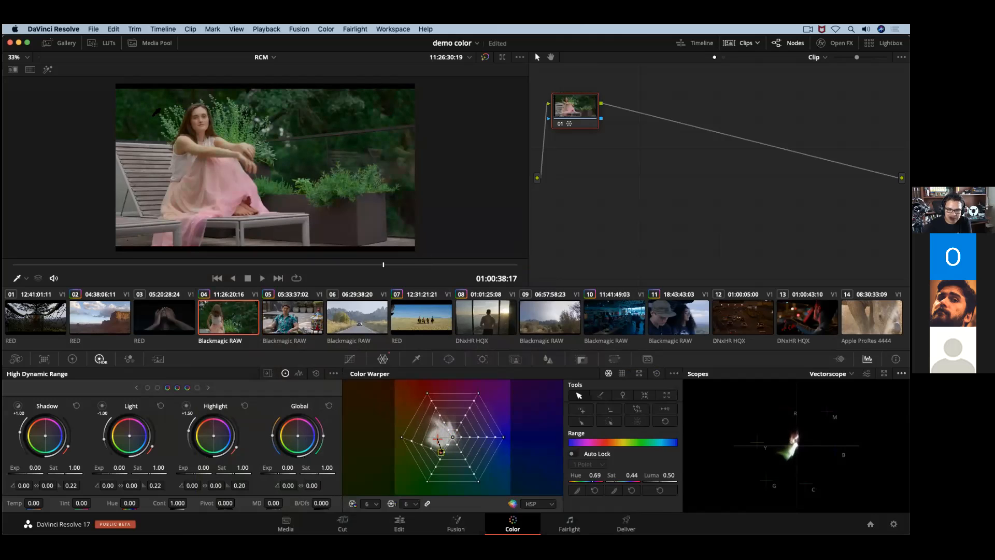
# Reset the Color Warper for clip 04 and set its linked hue and saturation resolutions to 12
pyautogui.click(639, 373)
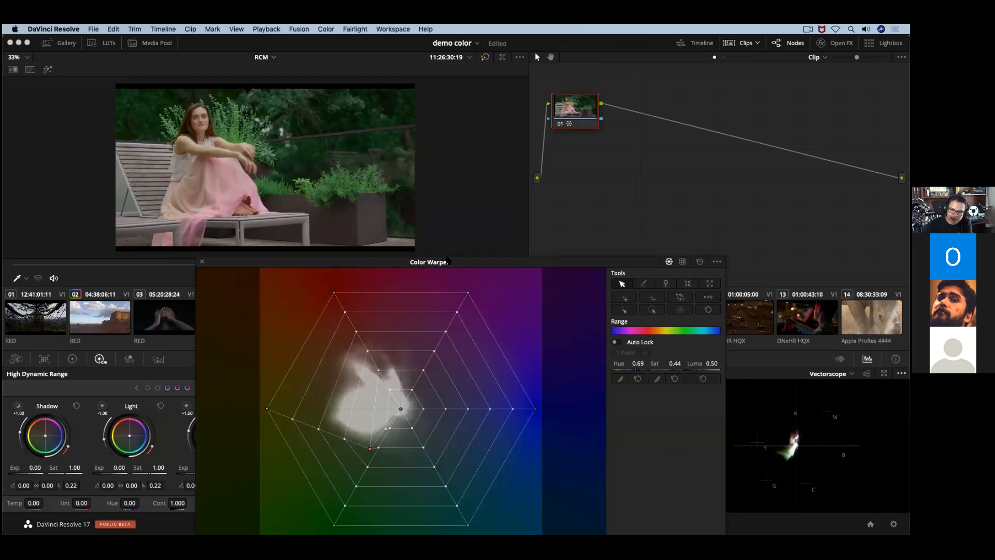
pyautogui.moveTo(446, 260); pyautogui.dragTo(495, 258)
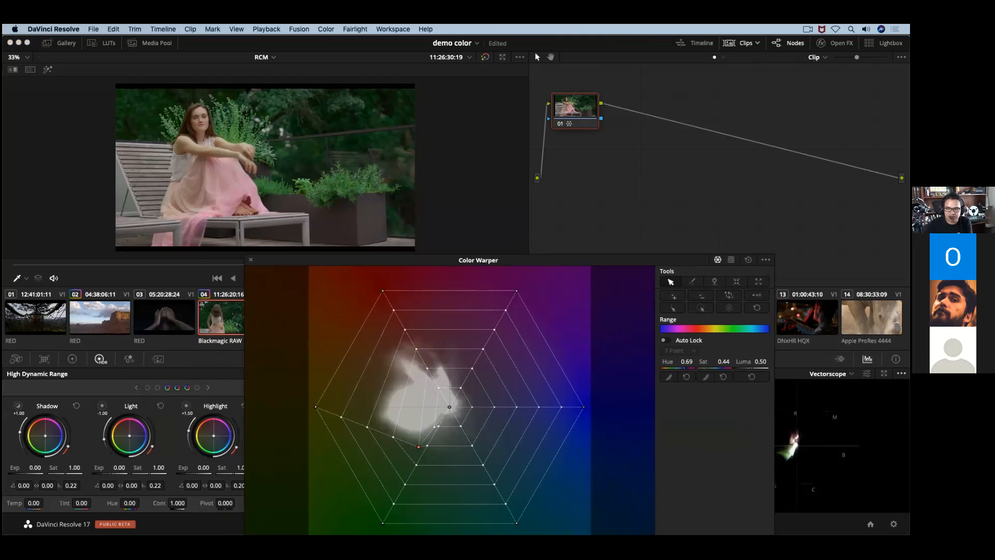
pyautogui.click(747, 259)
pyautogui.moveTo(649, 260); pyautogui.dragTo(670, 225)
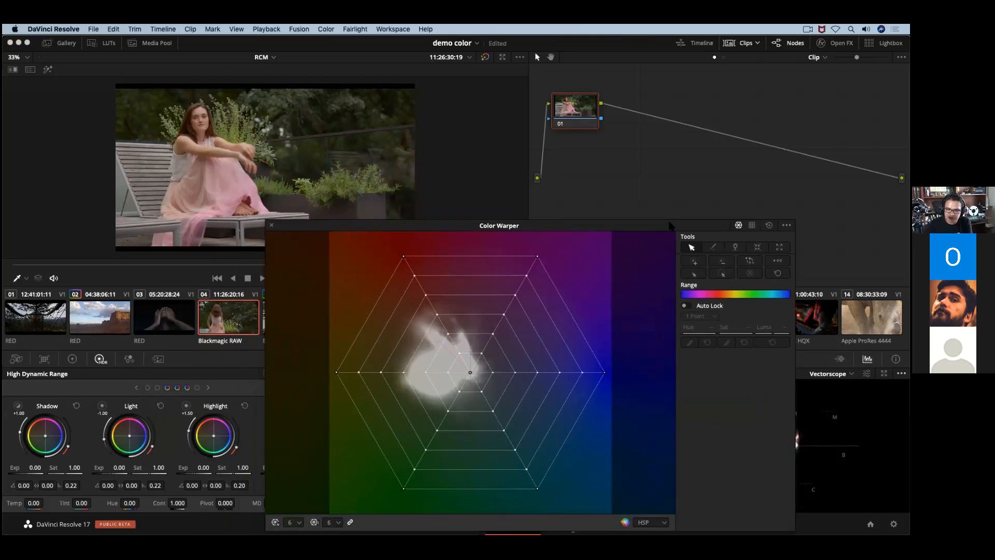
pyautogui.click(294, 522)
pyautogui.click(295, 489)
# Warp the foliage toward green at hue 0.78 and saturation 0.51, and pin the woman's skin tone
pyautogui.click(415, 374)
pyautogui.moveTo(157, 121); pyautogui.dragTo(158, 132)
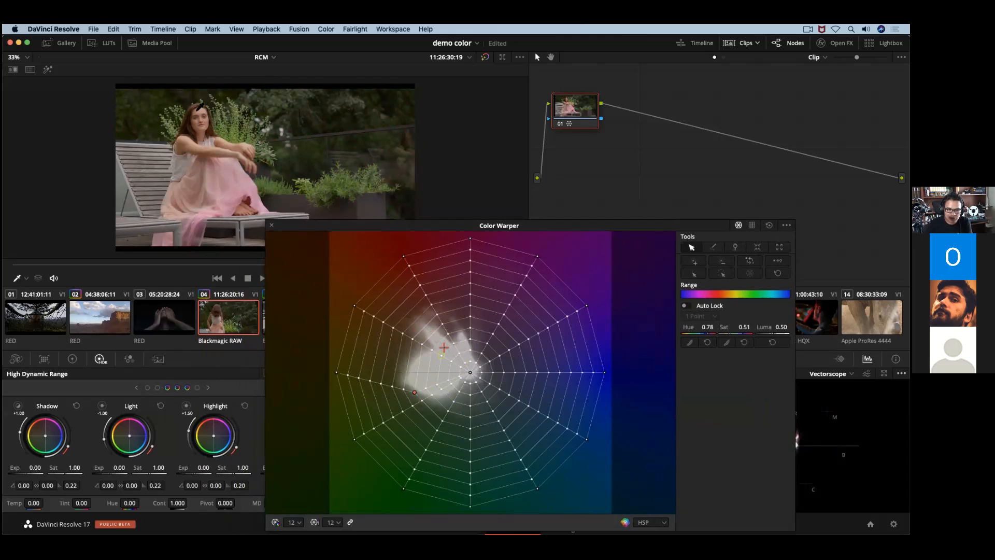
pyautogui.moveTo(197, 111); pyautogui.dragTo(197, 113)
# Shift the pink dress toward magenta at hue 0.15 and saturation 0.32, and compare the picture with node 01 disabled
pyautogui.moveTo(233, 194); pyautogui.dragTo(249, 182)
pyautogui.scroll(1, 272, 165)
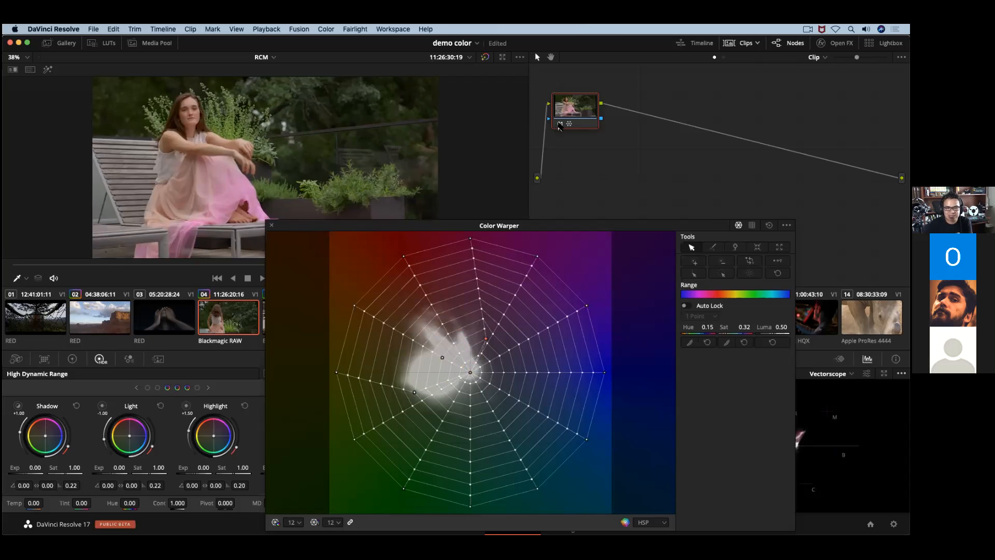
pyautogui.click(560, 124)
pyautogui.click(559, 125)
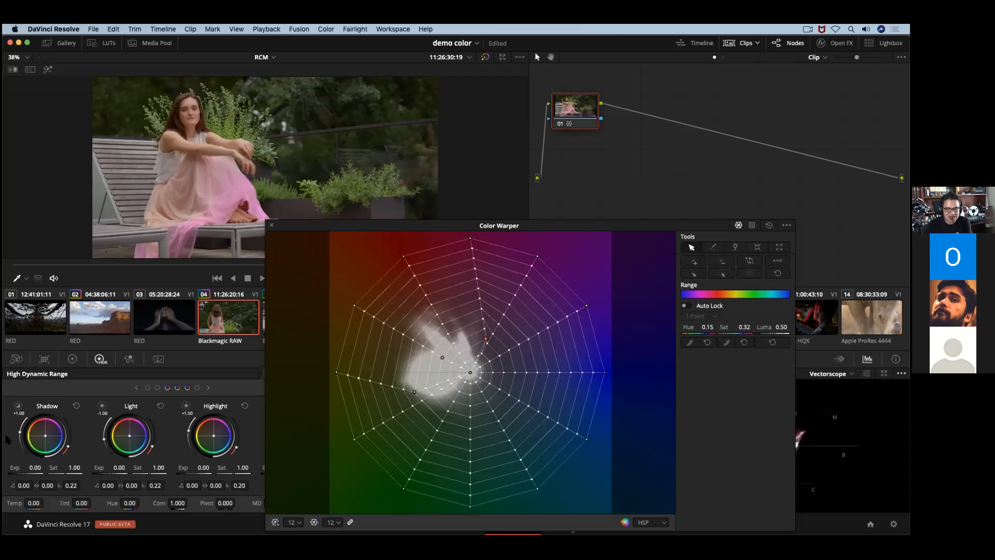
# Preview which image areas the HDR Light, Highlight and Shadow zones affect
pyautogui.click(102, 406)
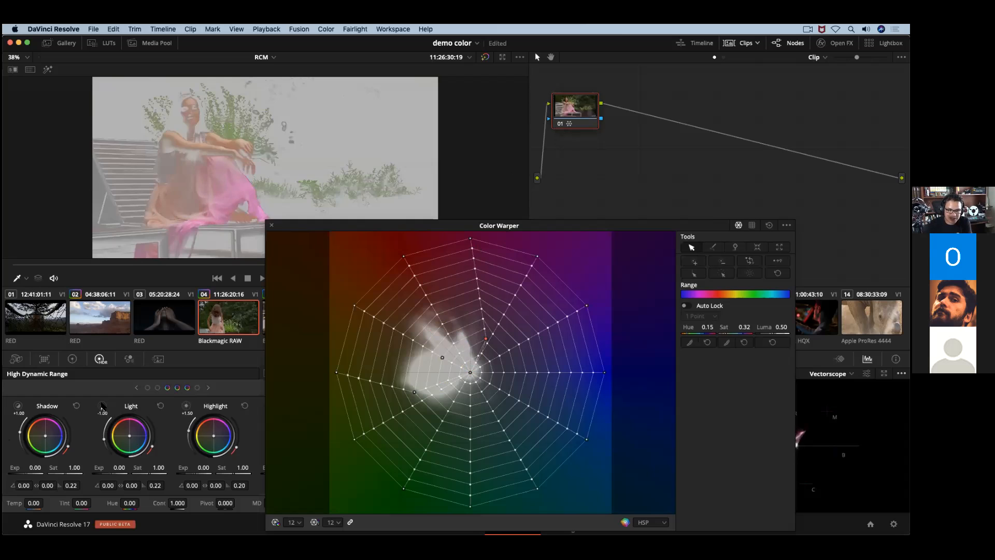
pyautogui.click(186, 405)
pyautogui.click(16, 405)
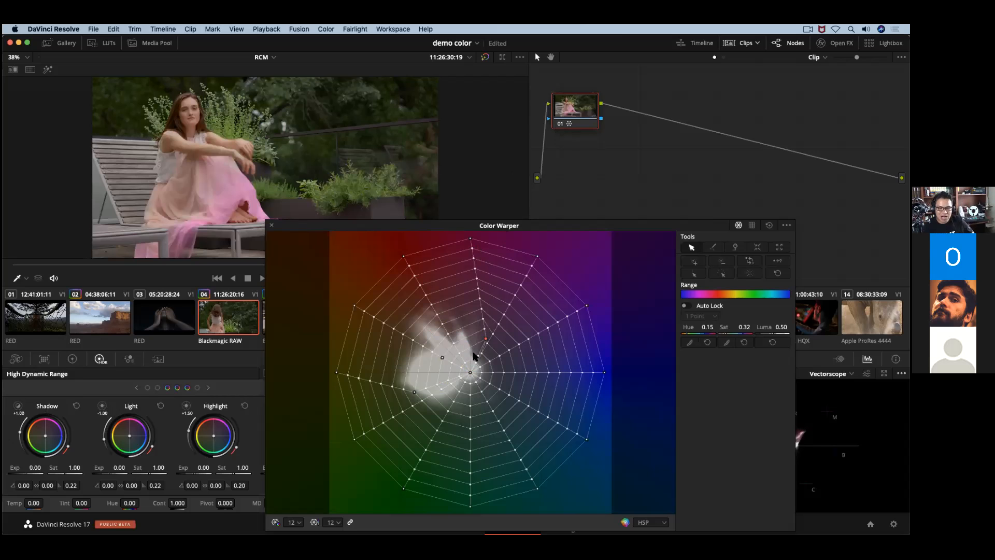
# Check the image range of the grid points around the skin-tone pin, and pin the red point at hue 0.00 and saturation 0.34
pyautogui.click(443, 358)
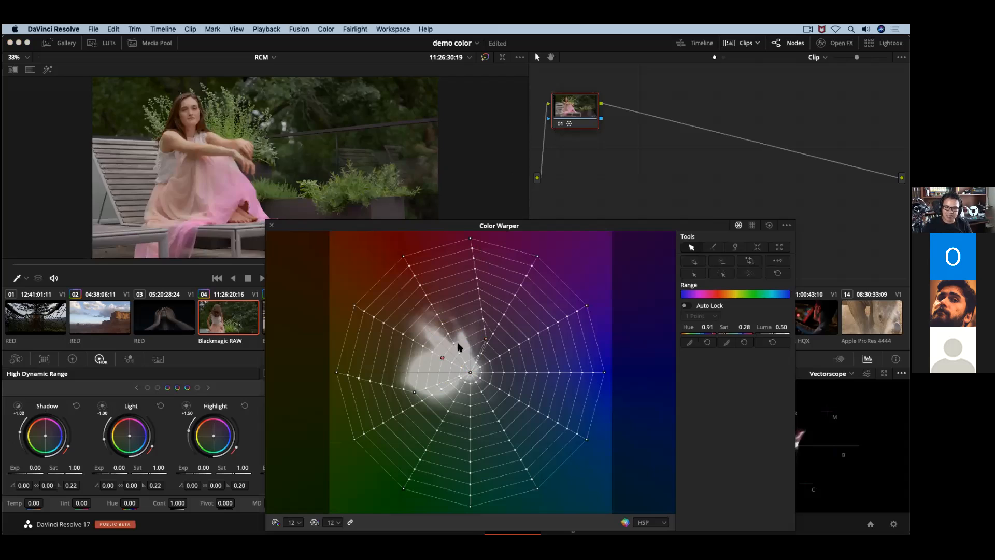
pyautogui.click(454, 344)
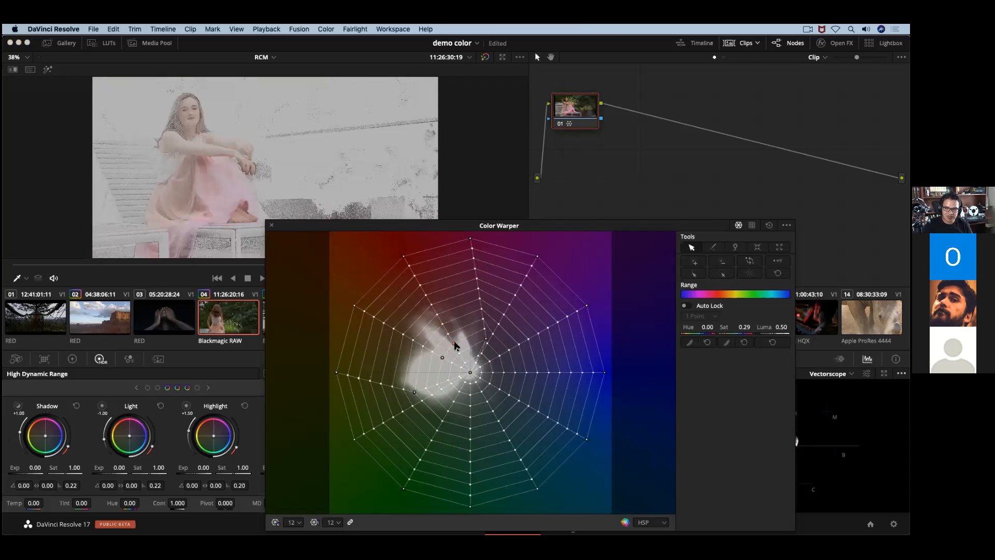
pyautogui.moveTo(451, 339)
pyautogui.mouseDown()
pyautogui.moveTo(444, 328)
pyautogui.moveTo(452, 339)
pyautogui.mouseUp()
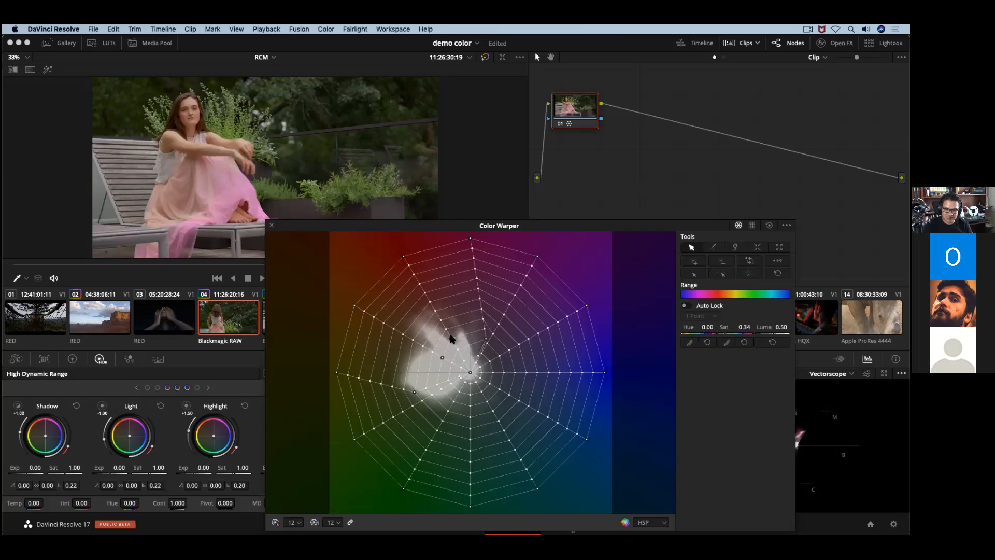
pyautogui.click(451, 338)
# Inspect the image ranges of the yellow-green grid points beside the foliage pin, reselect that pin, and uncover more of the picture
pyautogui.click(423, 401)
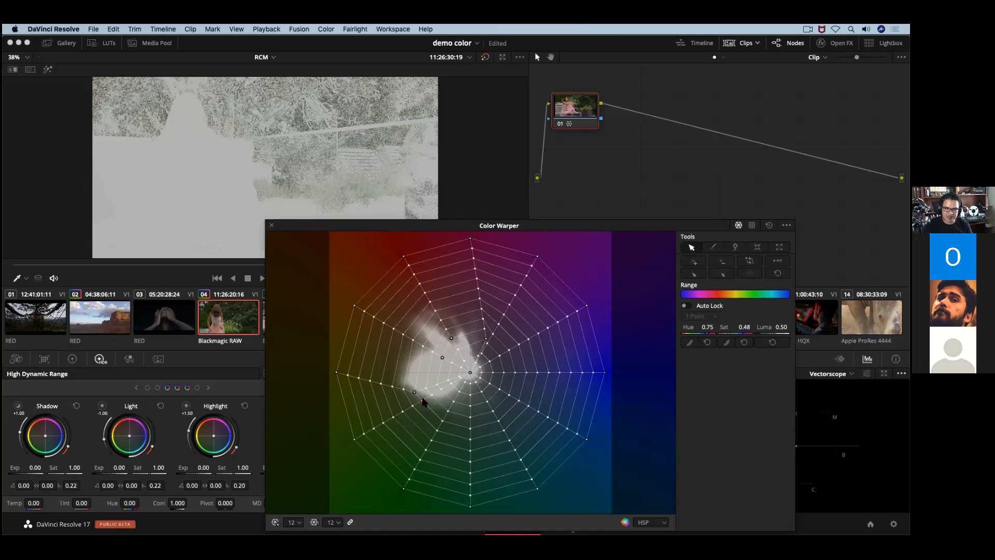
pyautogui.click(432, 396)
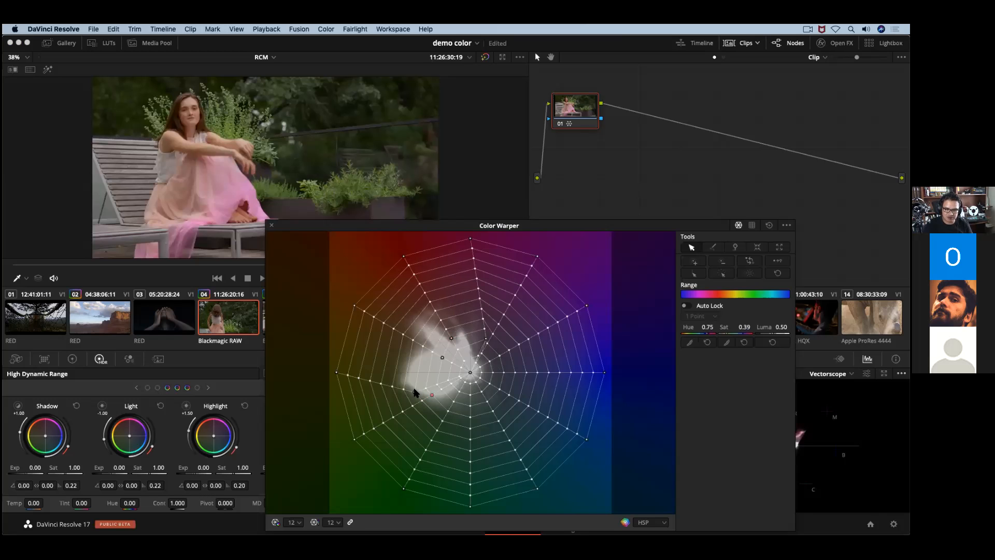
pyautogui.click(415, 392)
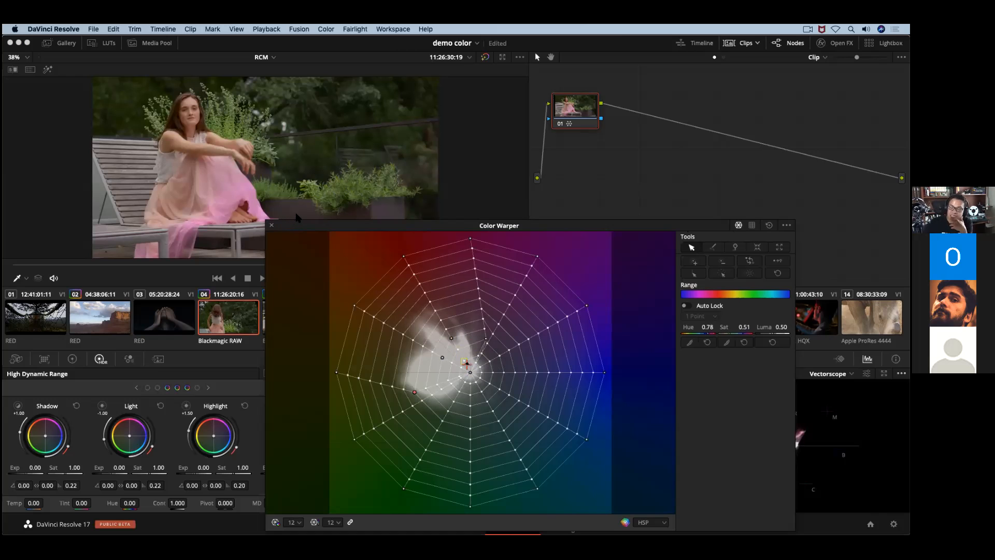
pyautogui.moveTo(345, 232); pyautogui.dragTo(405, 256)
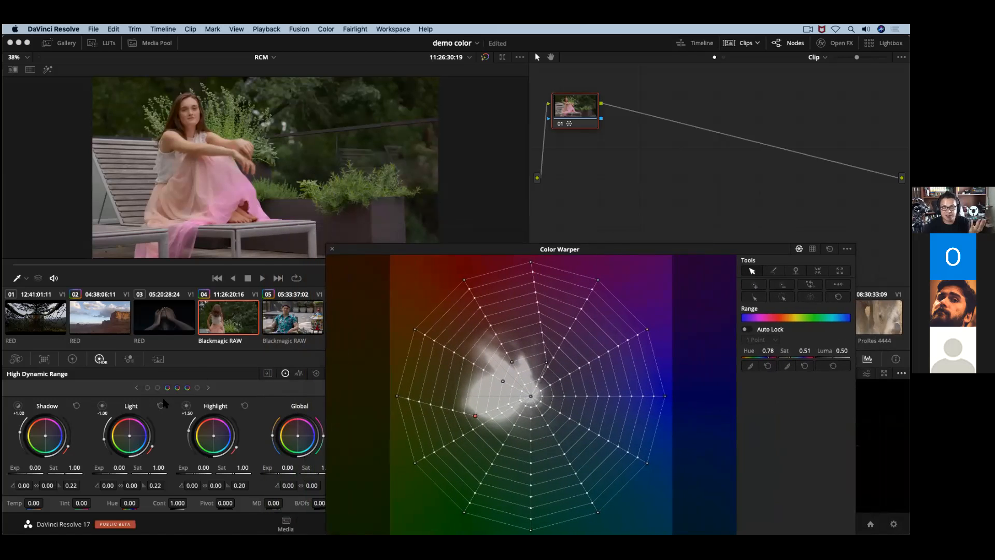
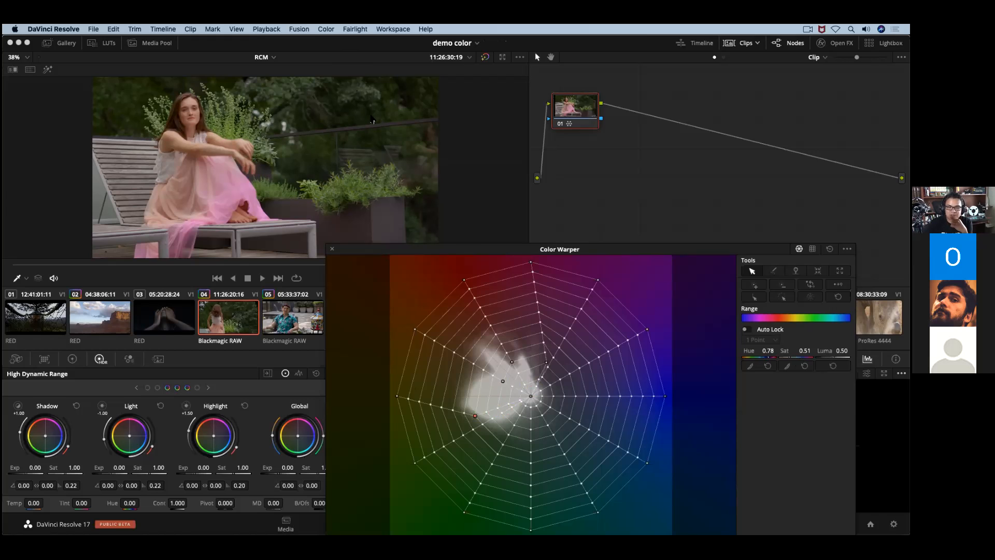
# Reposition the Color Warper so its resolution controls are uncovered, and look through the available hue resolutions
pyautogui.moveTo(546, 251); pyautogui.dragTo(550, 201)
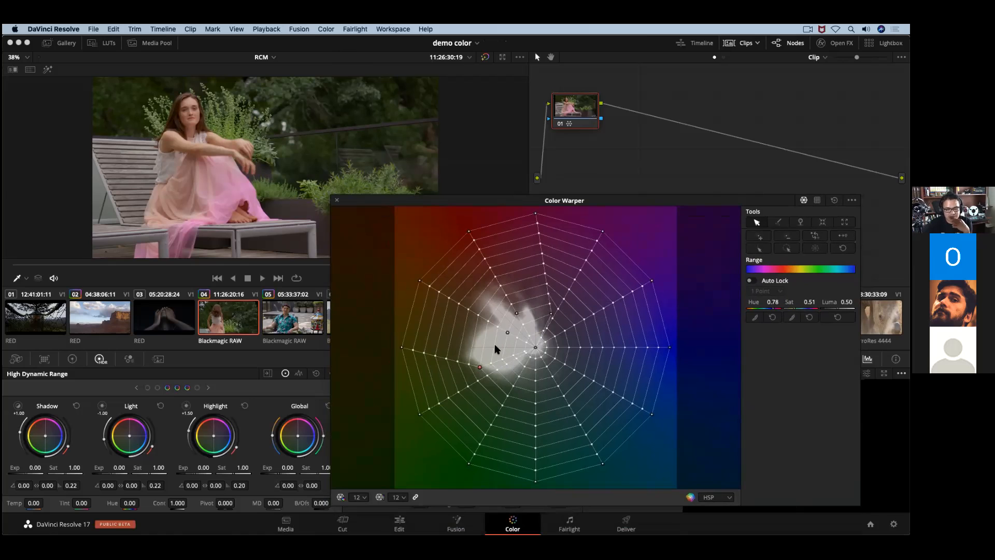
pyautogui.click(364, 498)
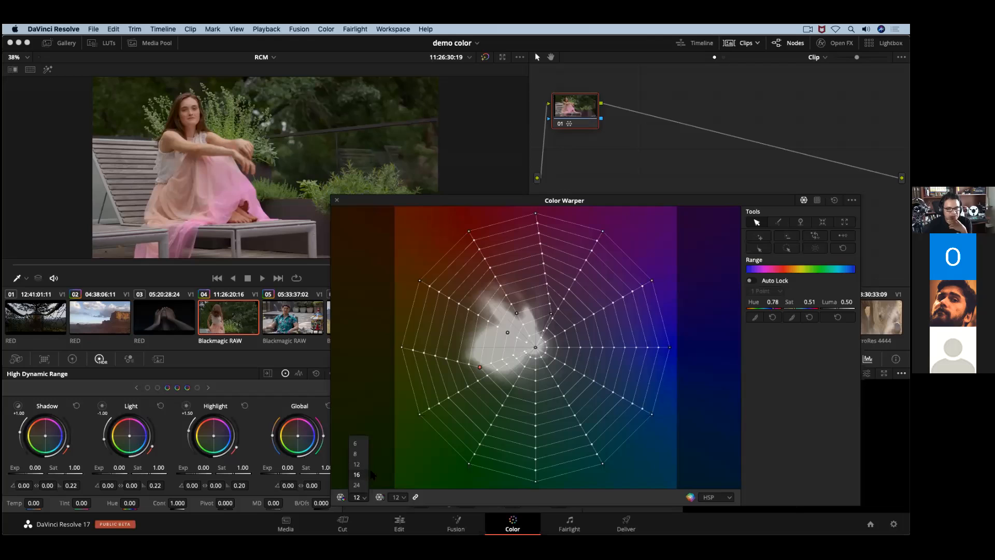
pyautogui.click(762, 332)
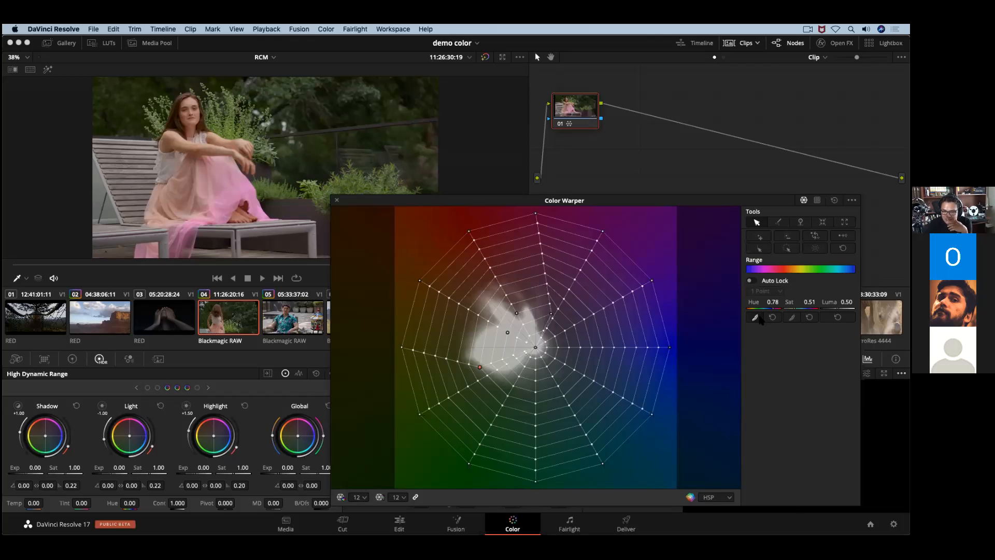
# Nudge the selected foliage pin's hue in the Color Warper to 0.79
pyautogui.click(755, 318)
pyautogui.click(754, 319)
pyautogui.click(754, 318)
pyautogui.click(754, 318)
pyautogui.click(755, 318)
pyautogui.click(754, 319)
pyautogui.moveTo(773, 302); pyautogui.dragTo(770, 302)
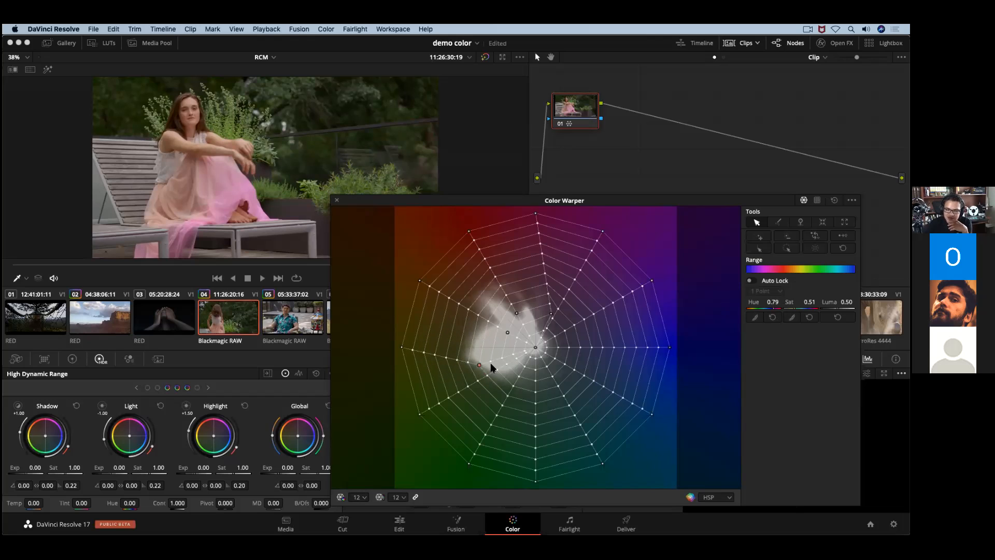
# Move the foliage pin outward, and adjust it to hue 0.77 and saturation 0.51
pyautogui.moveTo(479, 365); pyautogui.dragTo(451, 365)
pyautogui.moveTo(817, 302); pyautogui.dragTo(772, 301)
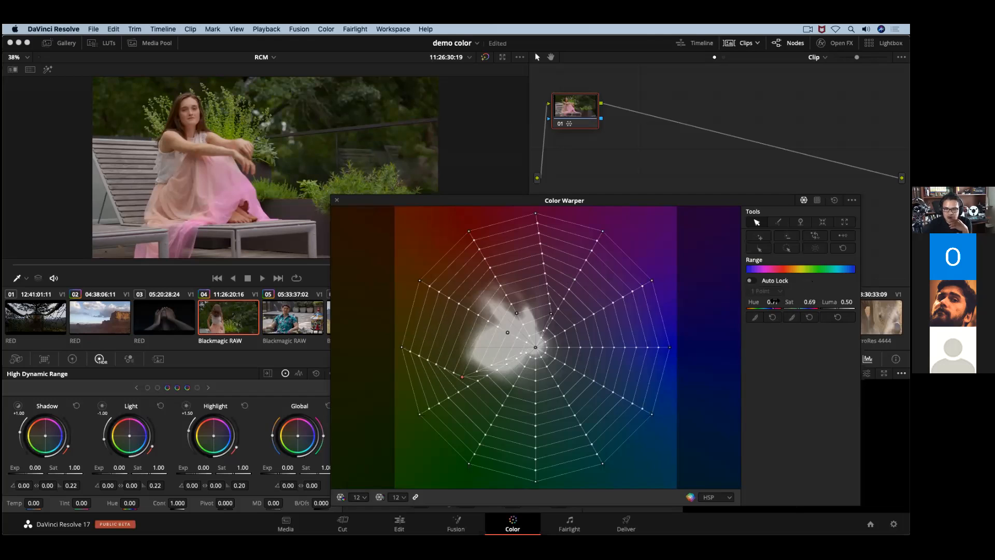
pyautogui.click(791, 319)
pyautogui.click(791, 319)
pyautogui.click(791, 319)
pyautogui.click(791, 318)
pyautogui.click(791, 319)
pyautogui.click(791, 319)
pyautogui.click(790, 318)
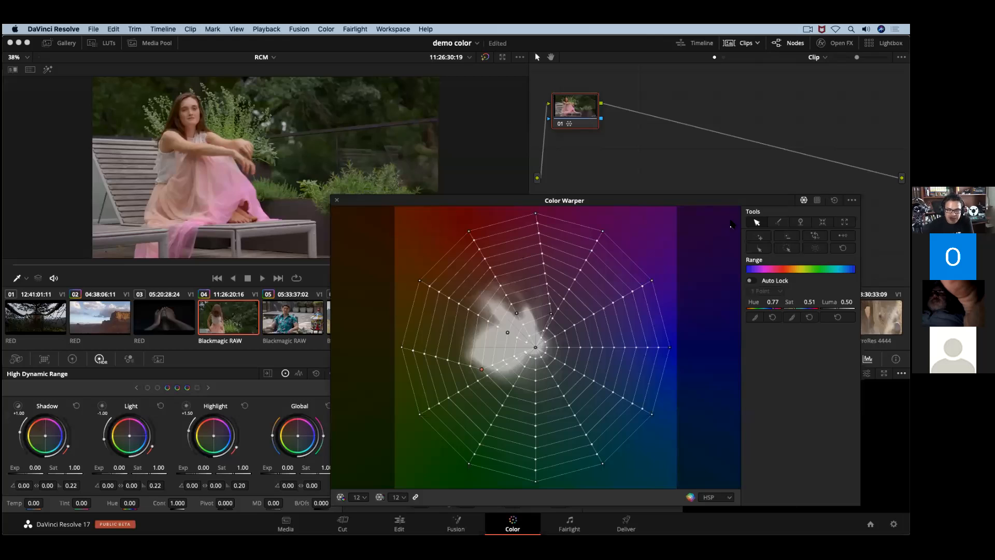
# Reset the grade of node 01 on desert clip 02, and uncover the picture behind the Color Warper
pyautogui.click(102, 323)
pyautogui.rightClick(569, 109)
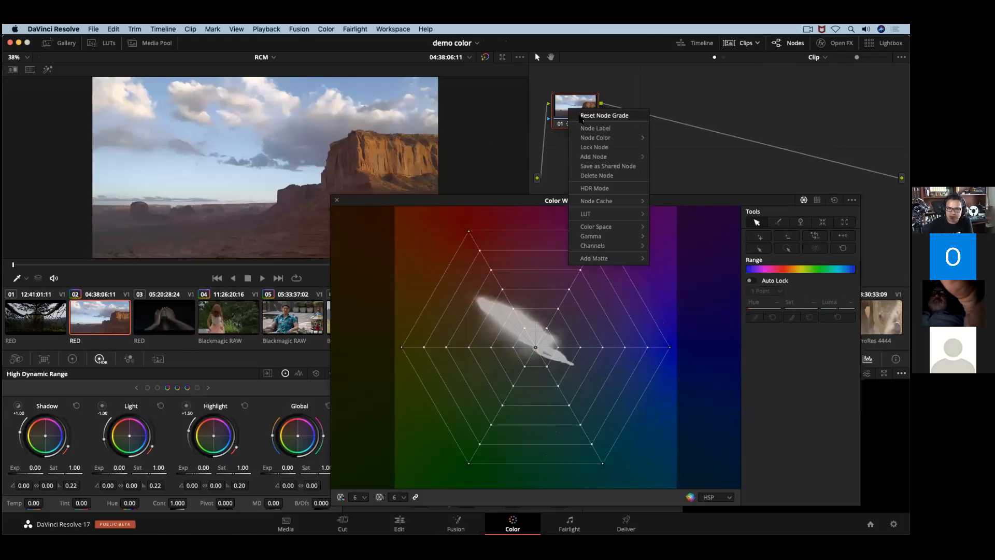
pyautogui.click(581, 116)
pyautogui.moveTo(593, 199); pyautogui.dragTo(574, 253)
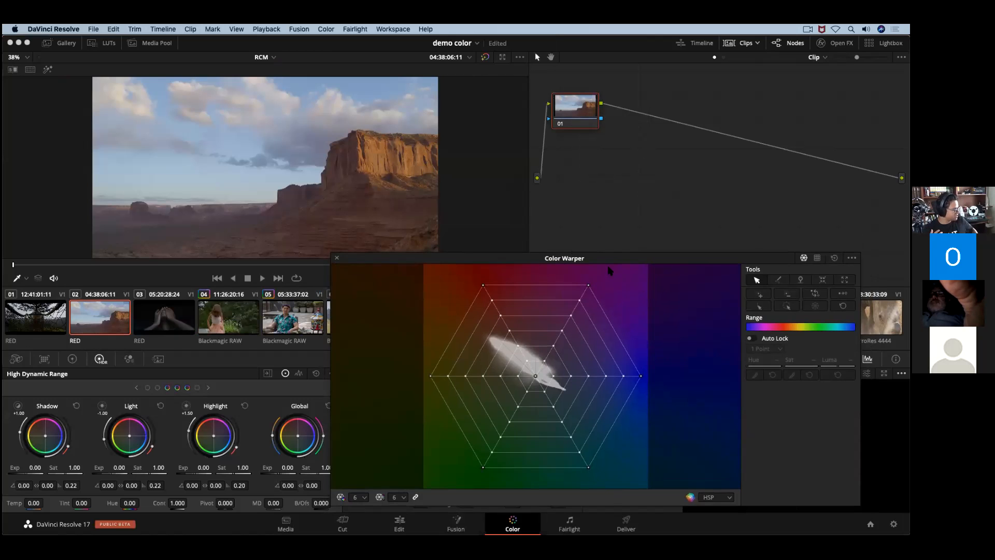
# Show the Color Warper's Chroma-Luma grids, and rotate their axis angle to -35.57
pyautogui.click(817, 257)
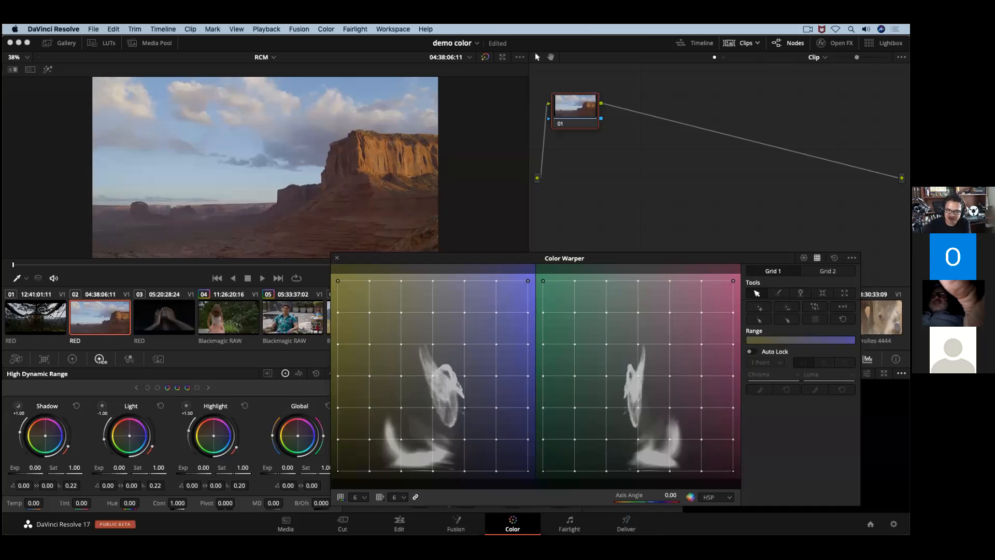
pyautogui.moveTo(285, 501); pyautogui.dragTo(81, 482)
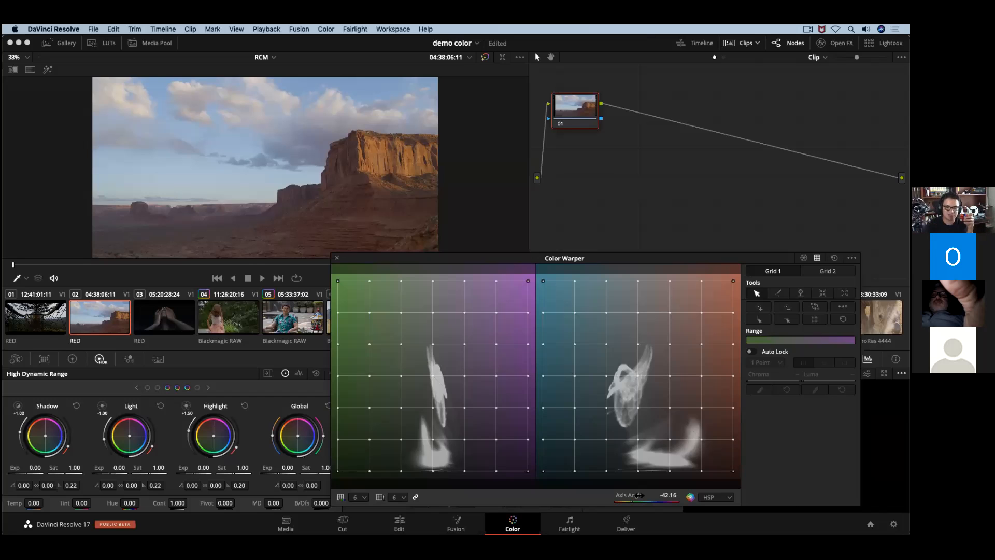
pyautogui.moveTo(631, 501); pyautogui.dragTo(628, 501)
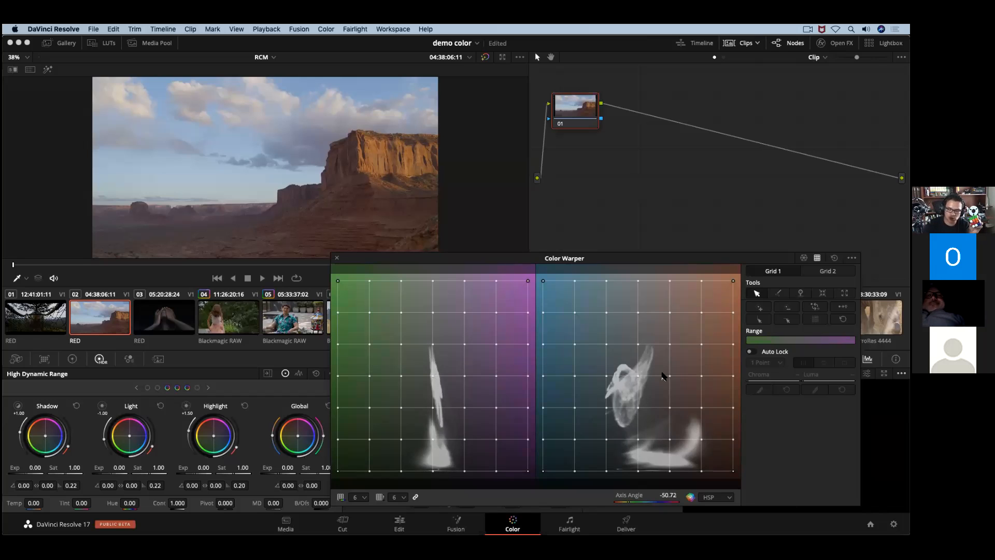
pyautogui.moveTo(506, 259); pyautogui.dragTo(759, 319)
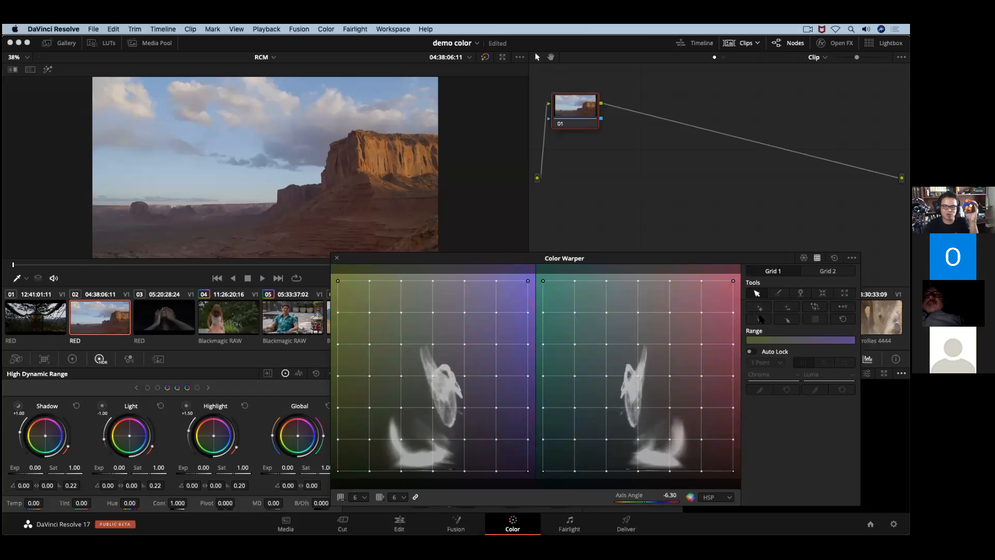
pyautogui.moveTo(645, 501); pyautogui.dragTo(647, 501)
pyautogui.moveTo(663, 386); pyautogui.dragTo(379, 409)
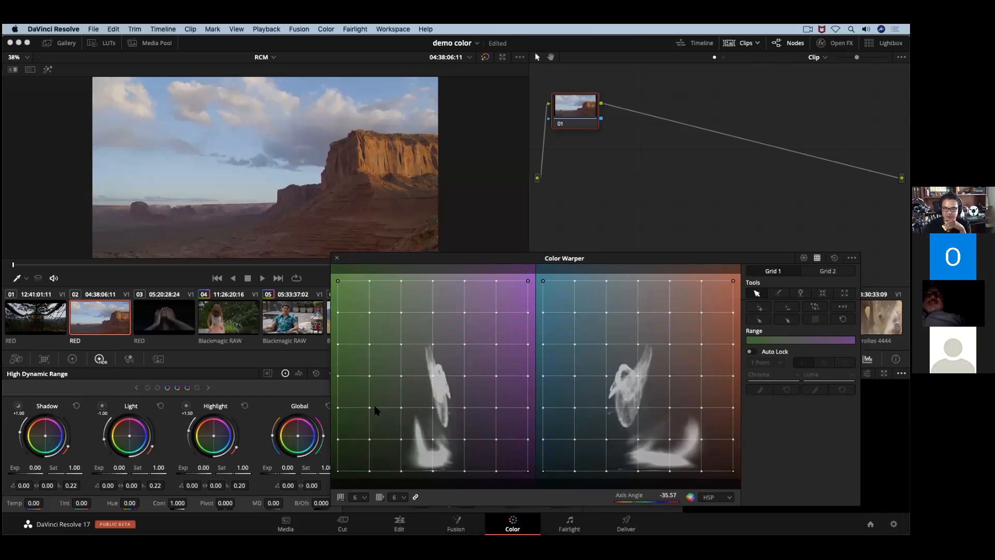
# Try raising the upper neutral point of Grid 2 to luma 0.87, examine the sky and rocks, and undo the warp
pyautogui.click(638, 348)
pyautogui.moveTo(637, 336); pyautogui.dragTo(638, 317)
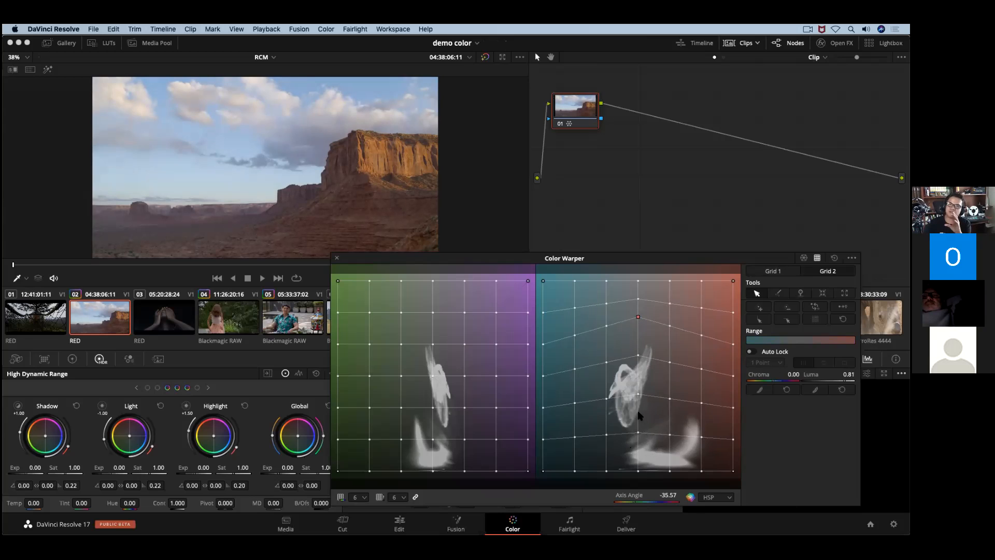
pyautogui.moveTo(637, 318); pyautogui.dragTo(638, 305)
pyautogui.scroll(3, 341, 171)
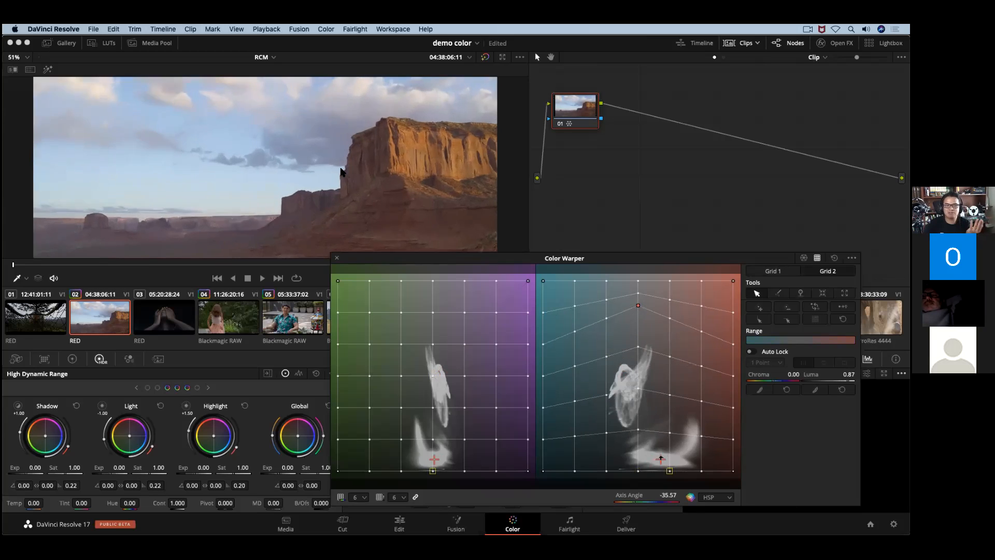
pyautogui.scroll(2, 341, 171)
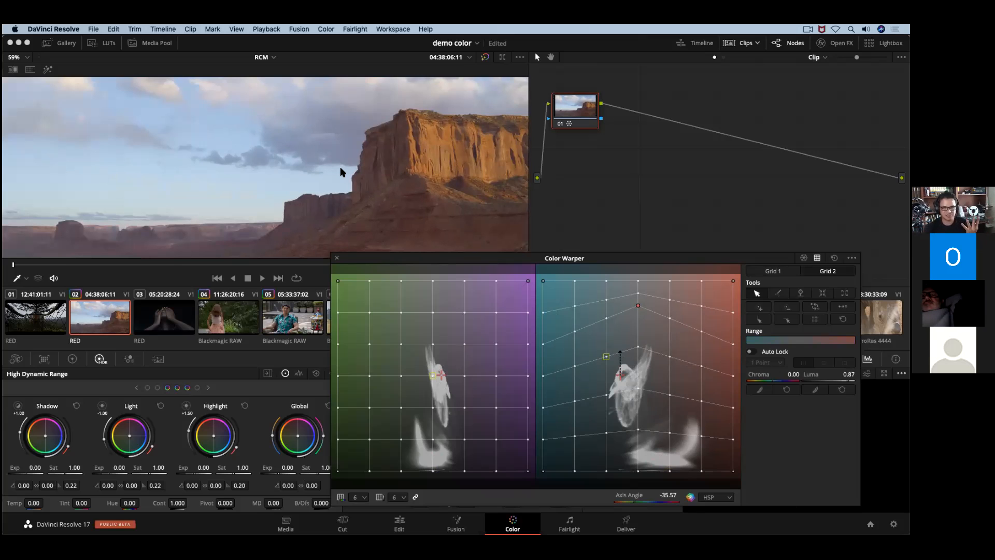
pyautogui.scroll(-2, 308, 163)
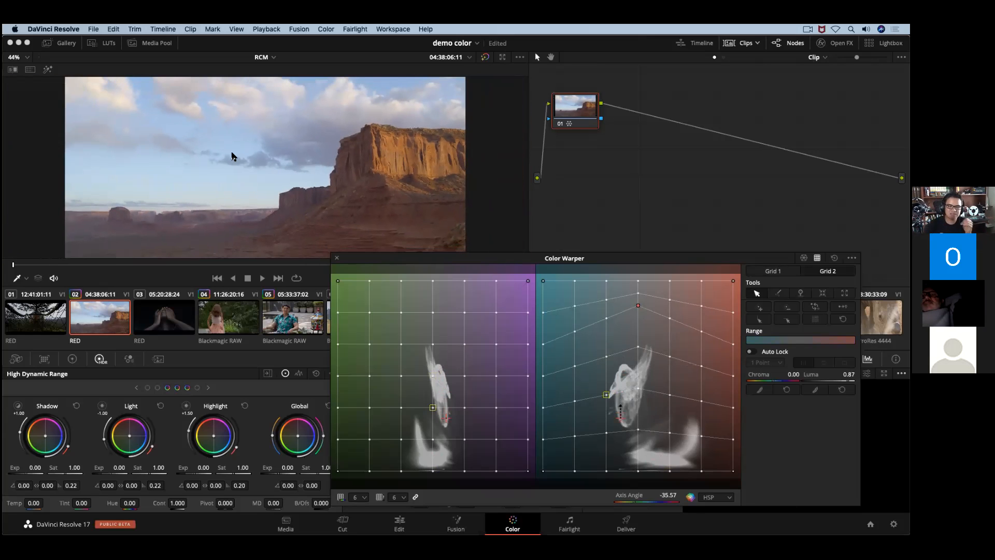
pyautogui.scroll(3, 227, 211)
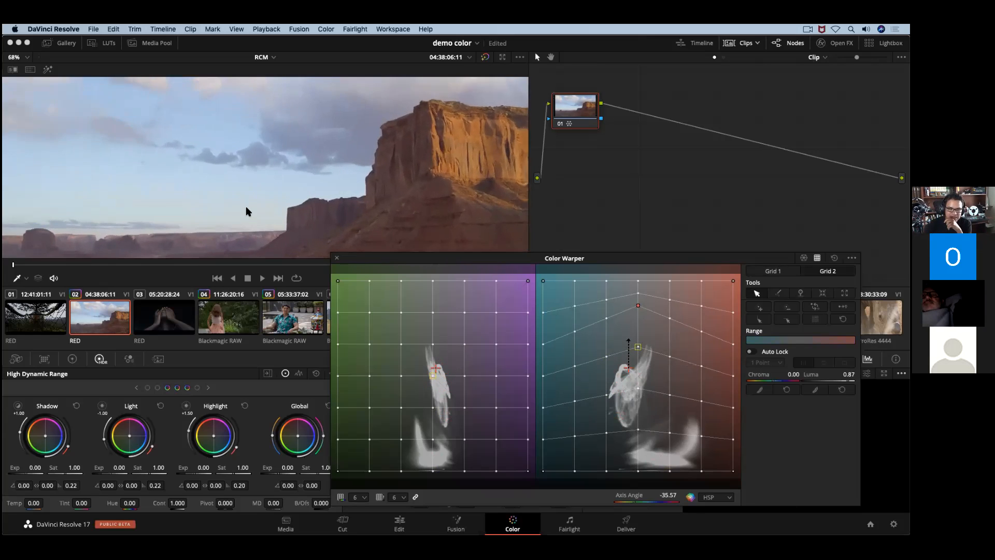
pyautogui.scroll(-1, 341, 228)
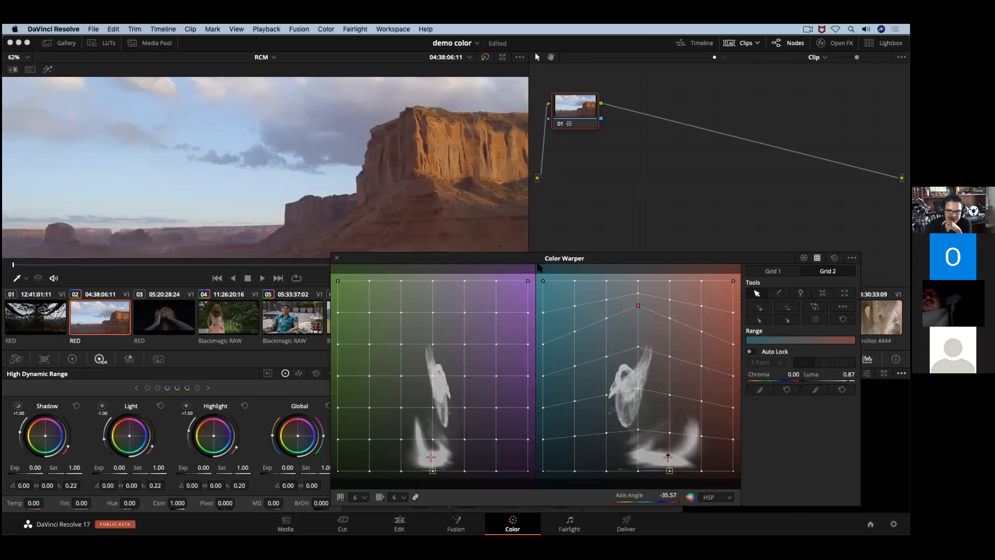
pyautogui.press('super+z')
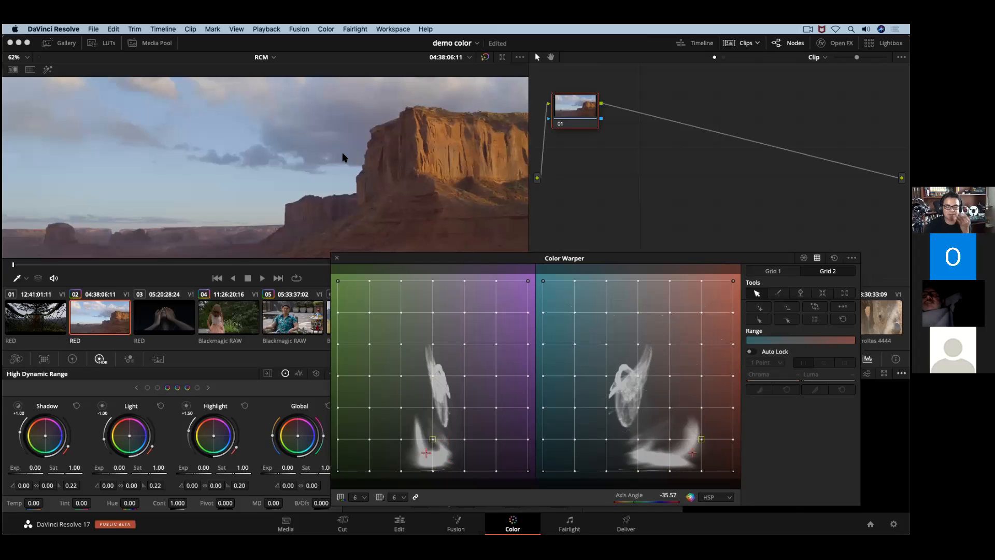
pyautogui.scroll(-3, 230, 146)
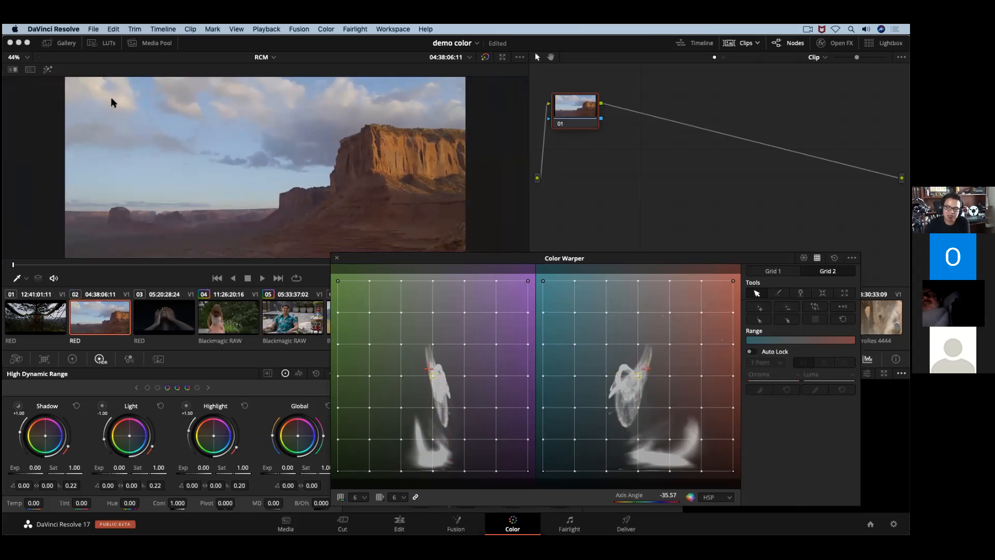
# Try a resolution of 12 for the linked chroma and luma grids, and settle on 8
pyautogui.click(364, 497)
pyautogui.click(361, 470)
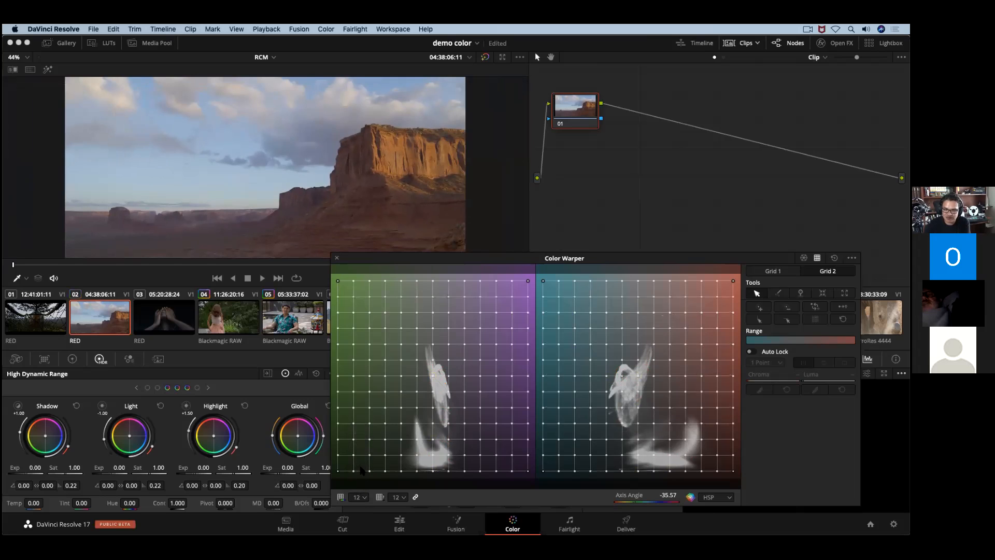
pyautogui.click(365, 497)
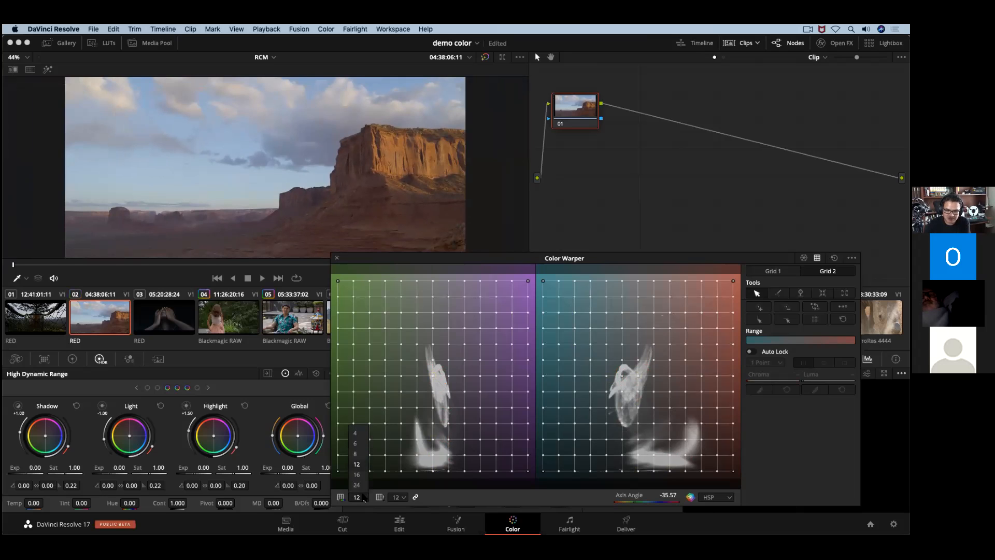
pyautogui.click(365, 458)
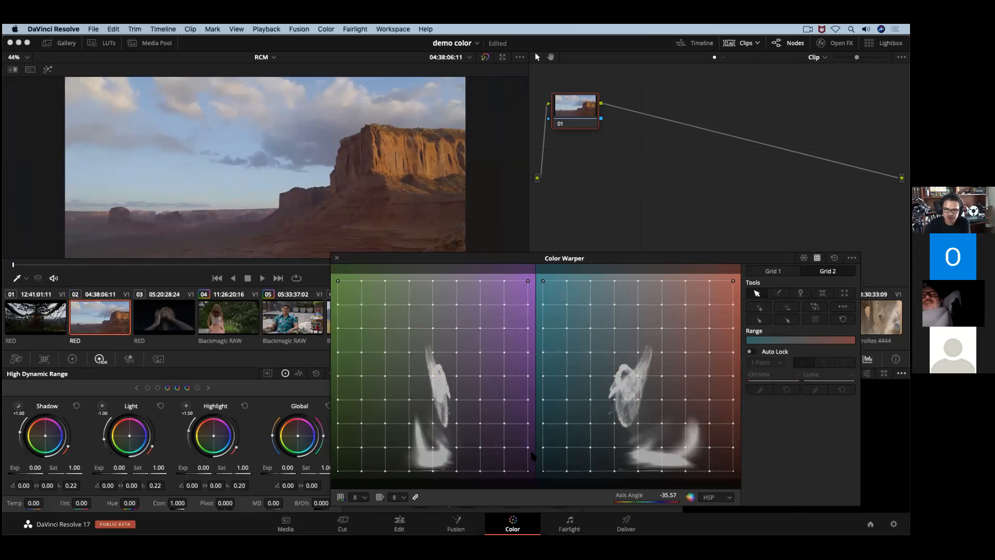
# Try to lock the Grid 2 row at luma 0.25, starting from its neutral centre point
pyautogui.click(637, 423)
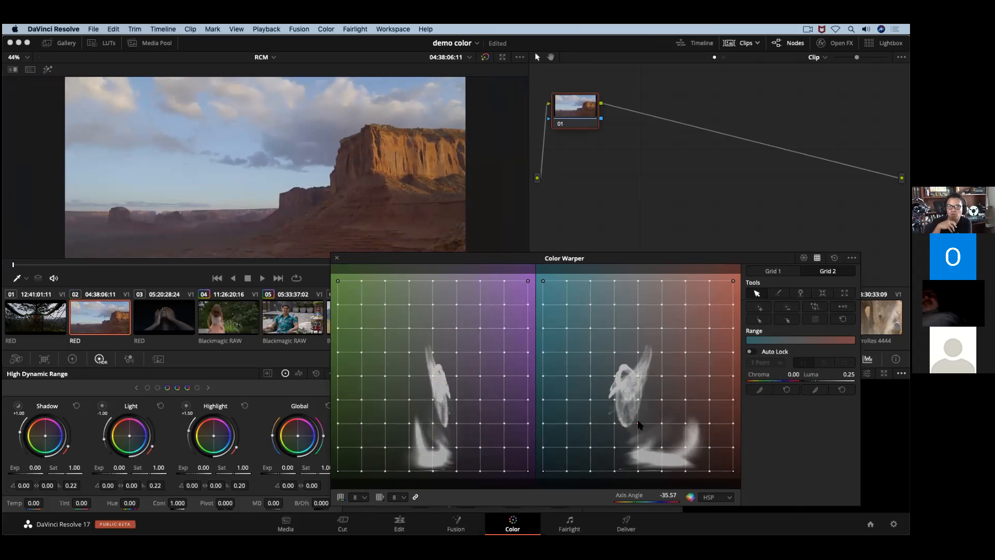
pyautogui.click(787, 308)
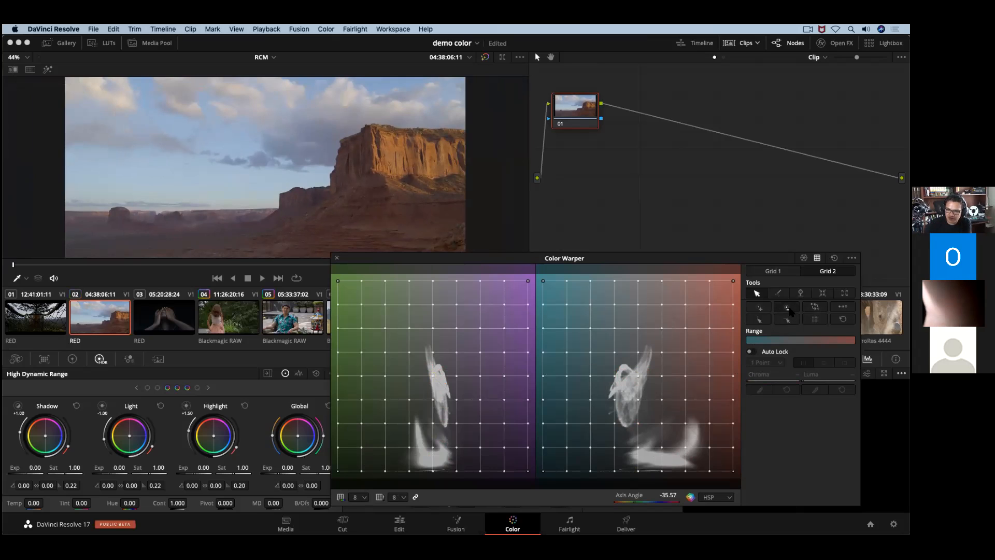
pyautogui.click(637, 423)
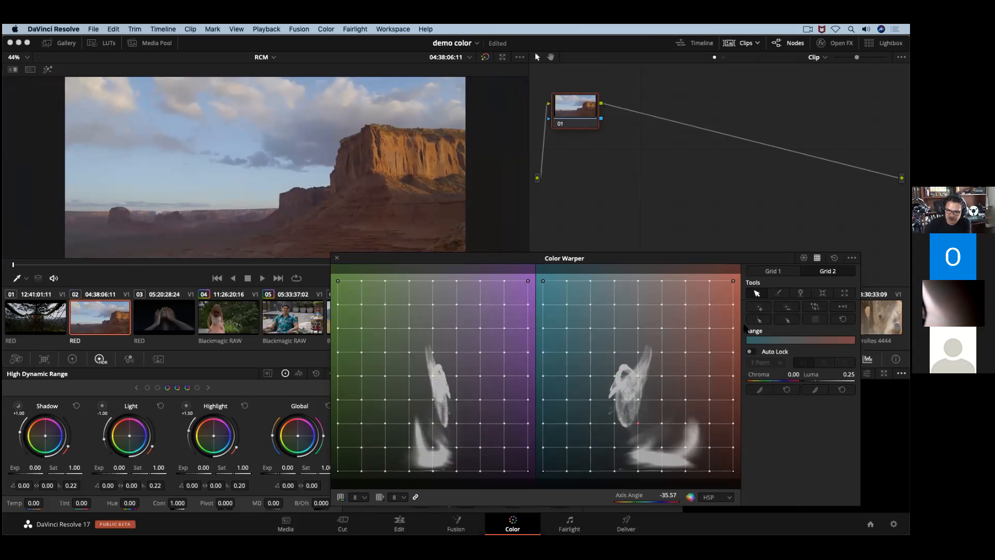
pyautogui.click(787, 308)
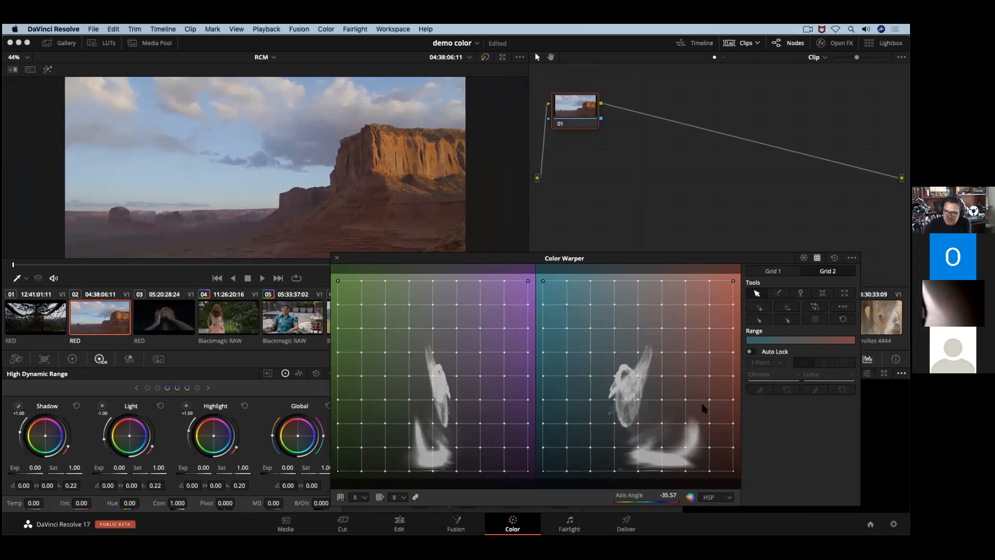
pyautogui.moveTo(736, 415); pyautogui.dragTo(536, 431)
pyautogui.click(787, 307)
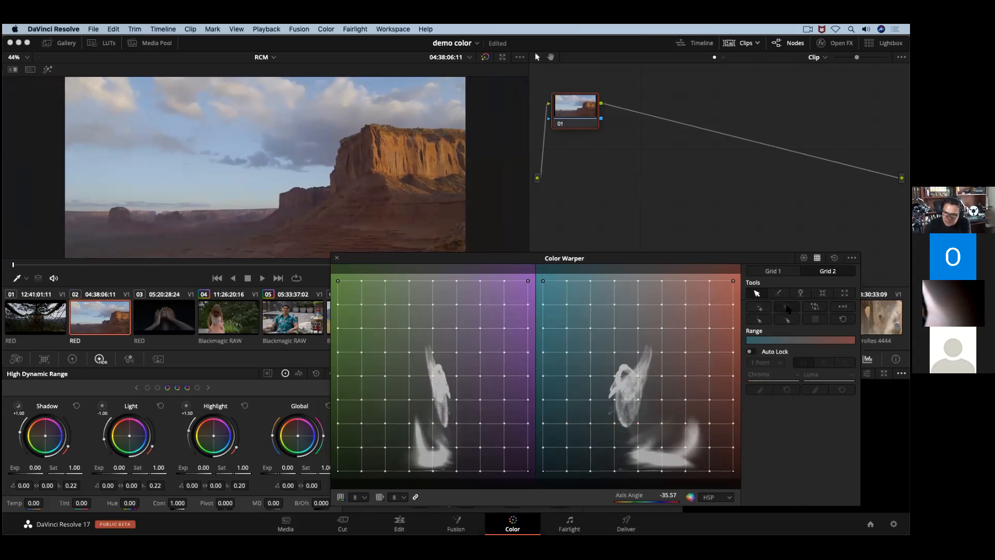
pyautogui.click(638, 422)
pyautogui.click(759, 308)
pyautogui.click(784, 309)
pyautogui.click(787, 309)
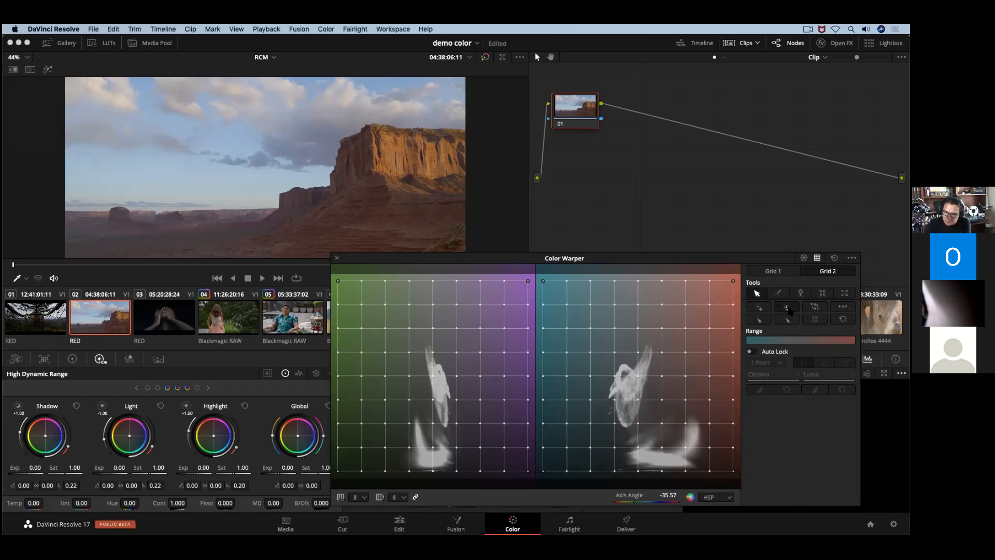
# Select the row of Grid 2 points at luma 0.25, and convert the selection to pins
pyautogui.moveTo(739, 417); pyautogui.dragTo(536, 425)
pyautogui.click(785, 308)
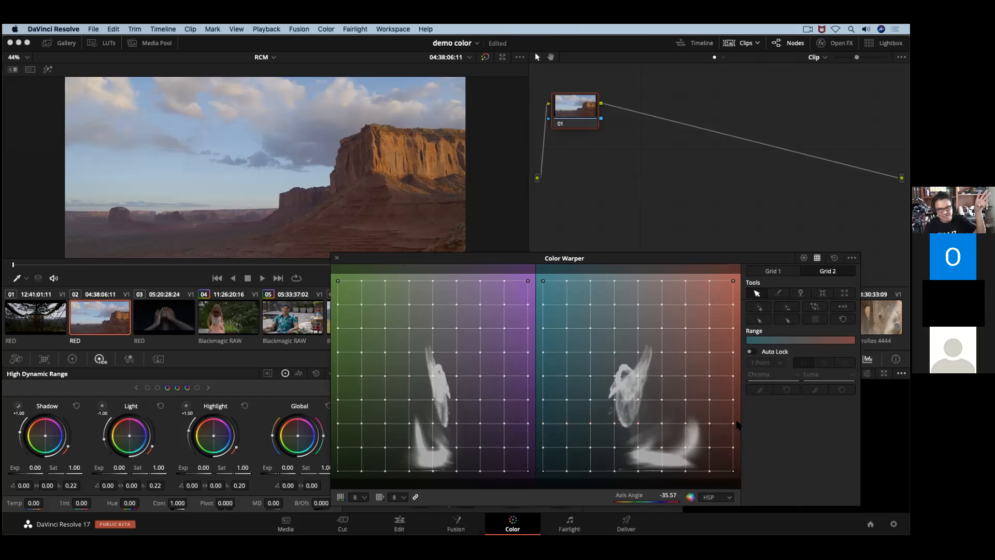
pyautogui.moveTo(739, 415); pyautogui.dragTo(536, 440)
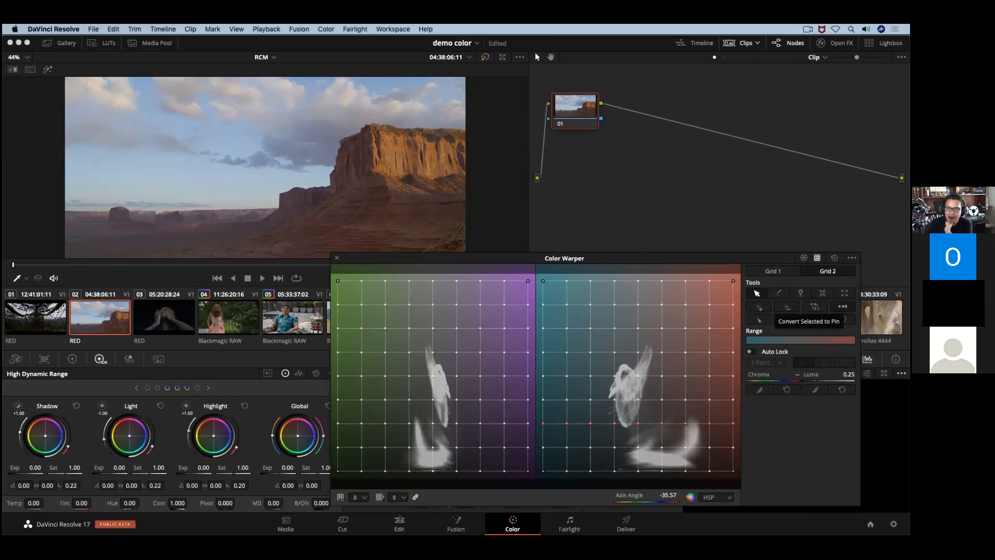
pyautogui.click(787, 318)
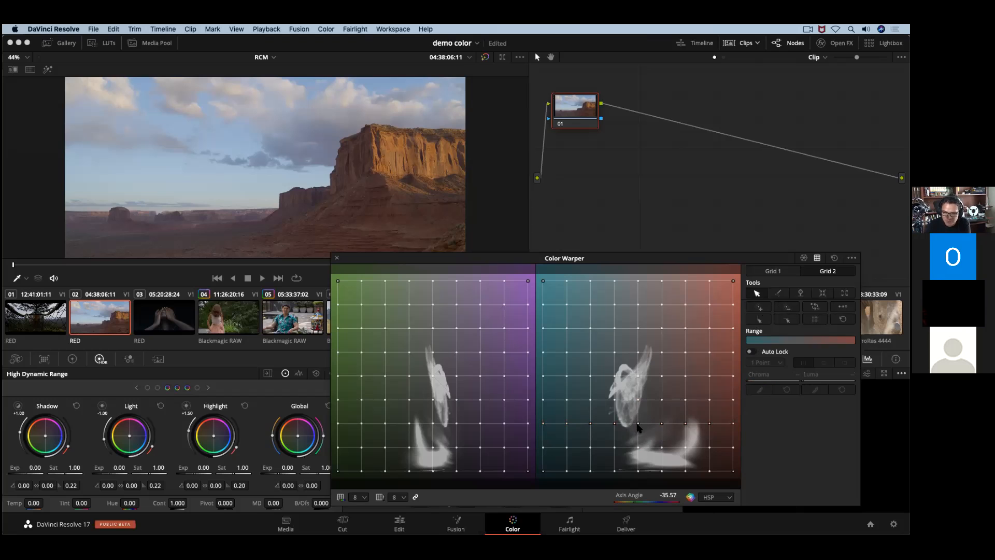
# Try moving the neutral Grid 2 point above the pinned row to chroma 0.01 and luma 0.64, and undo the move
pyautogui.click(638, 353)
pyautogui.moveTo(638, 354)
pyautogui.mouseDown()
pyautogui.moveTo(638, 322)
pyautogui.moveTo(640, 349)
pyautogui.mouseUp()
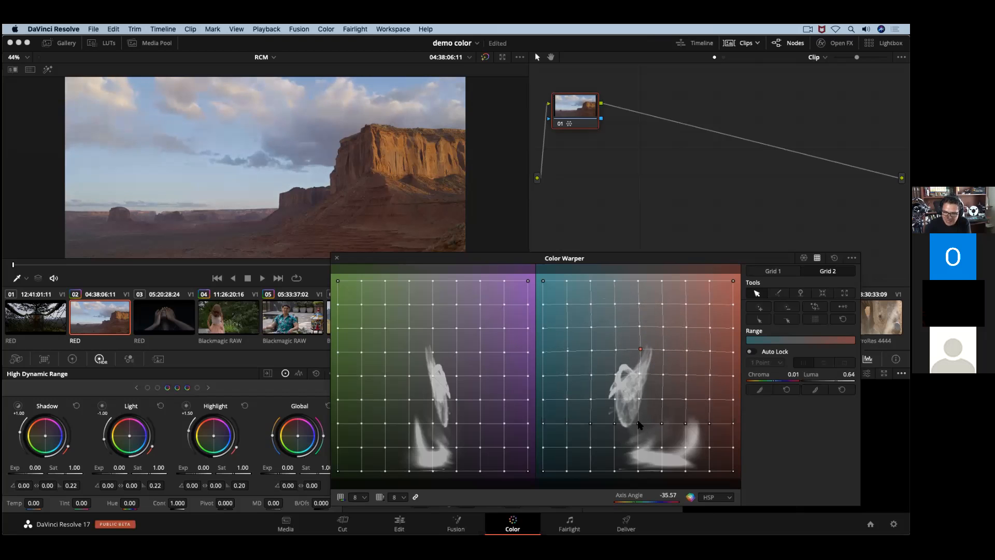
pyautogui.press('super+z')
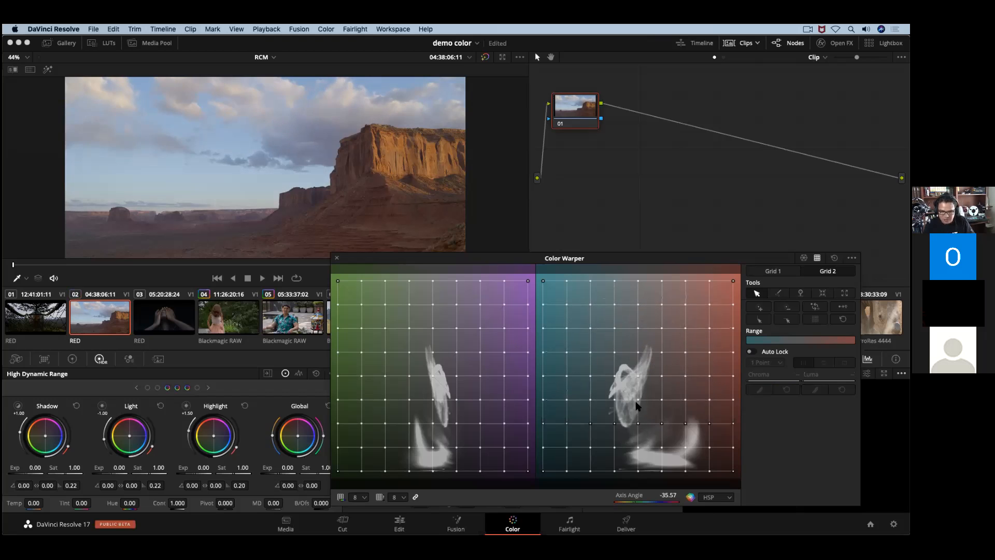
# Try pinning the Grid 2 row at luma 0.38, and warp points above it to chroma 0.18, luma 0.84 and chroma -0.01, luma 0.72
pyautogui.moveTo(738, 392); pyautogui.dragTo(538, 412)
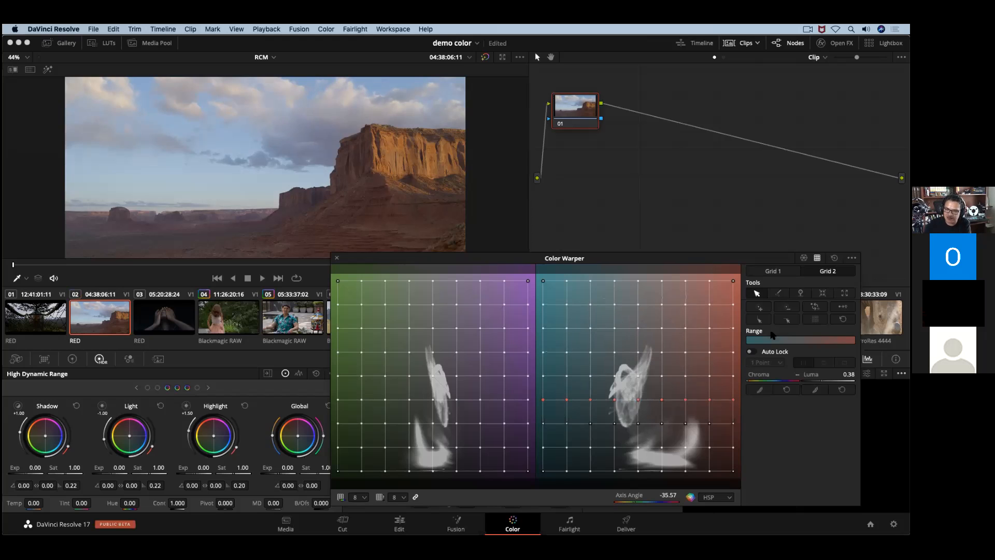
pyautogui.click(637, 352)
pyautogui.moveTo(638, 352); pyautogui.dragTo(637, 339)
pyautogui.moveTo(637, 338); pyautogui.dragTo(671, 313)
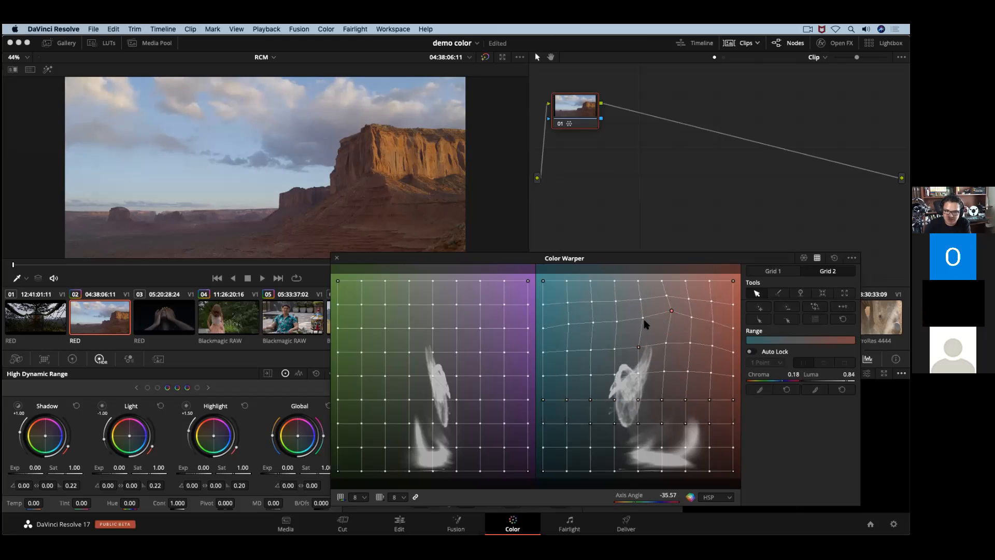
pyautogui.moveTo(638, 347); pyautogui.dragTo(636, 334)
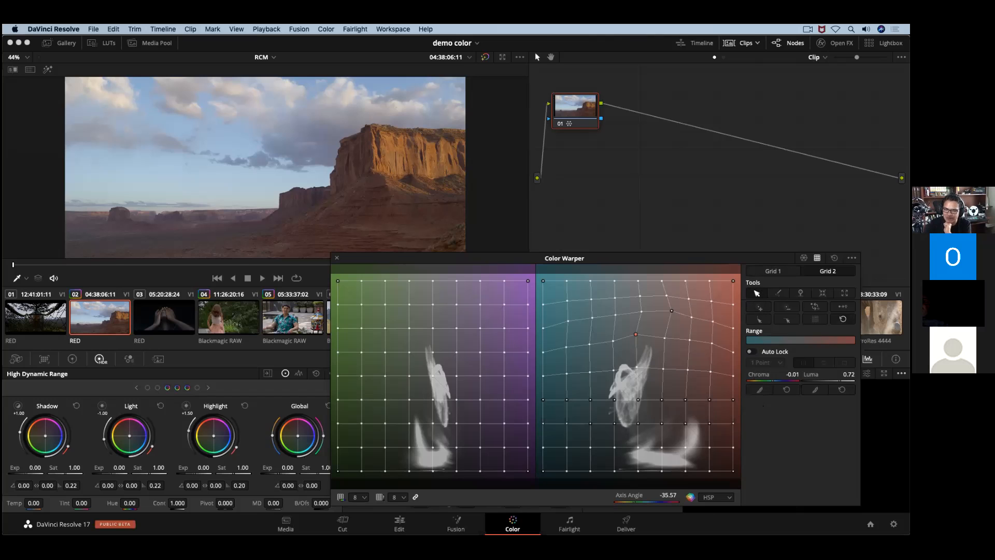
# Reset the Color Warper grids and close the expanded Color Warper window
pyautogui.click(833, 257)
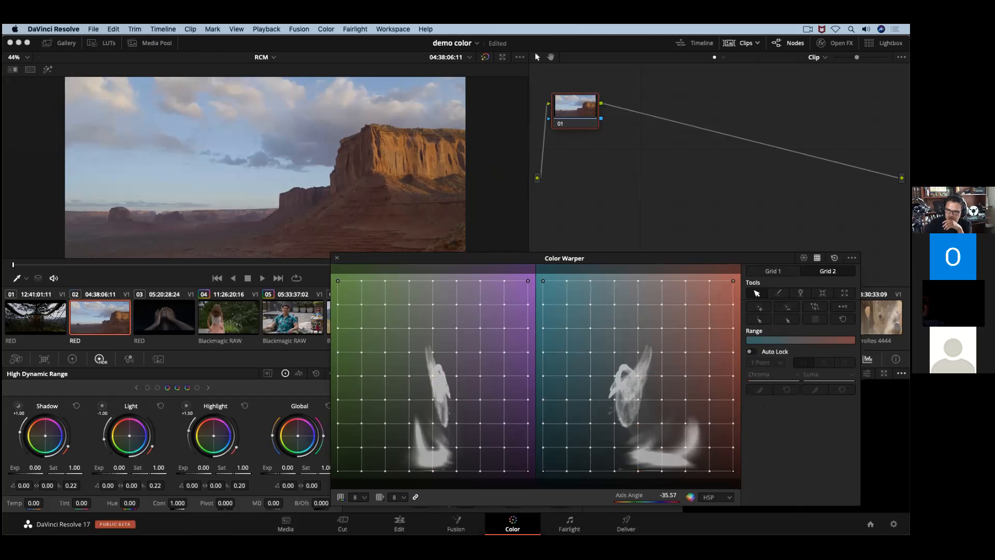
pyautogui.click(337, 259)
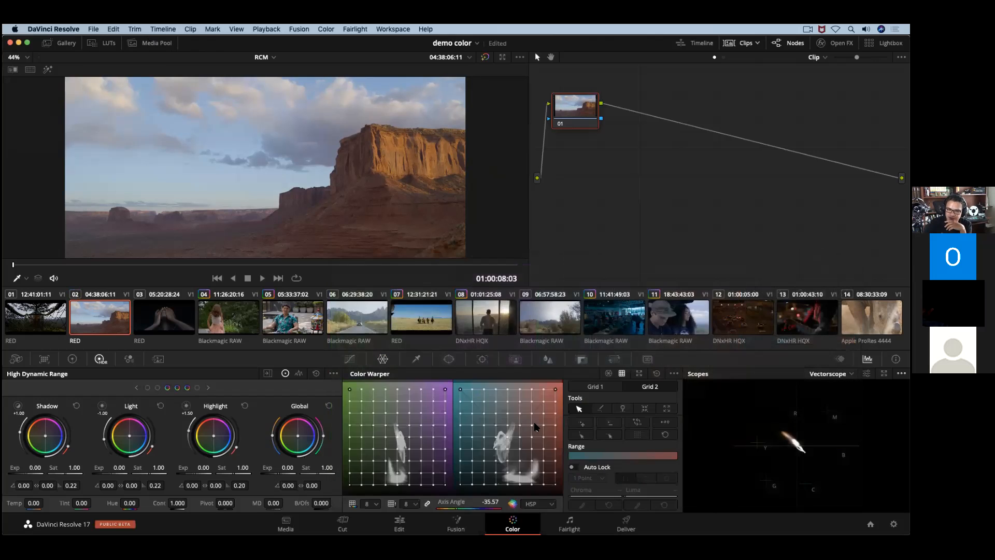
# Select the Grid 2 points in the row at luma 0.25 and the row above it, and convert them to pins
pyautogui.click(508, 461)
pyautogui.click(607, 424)
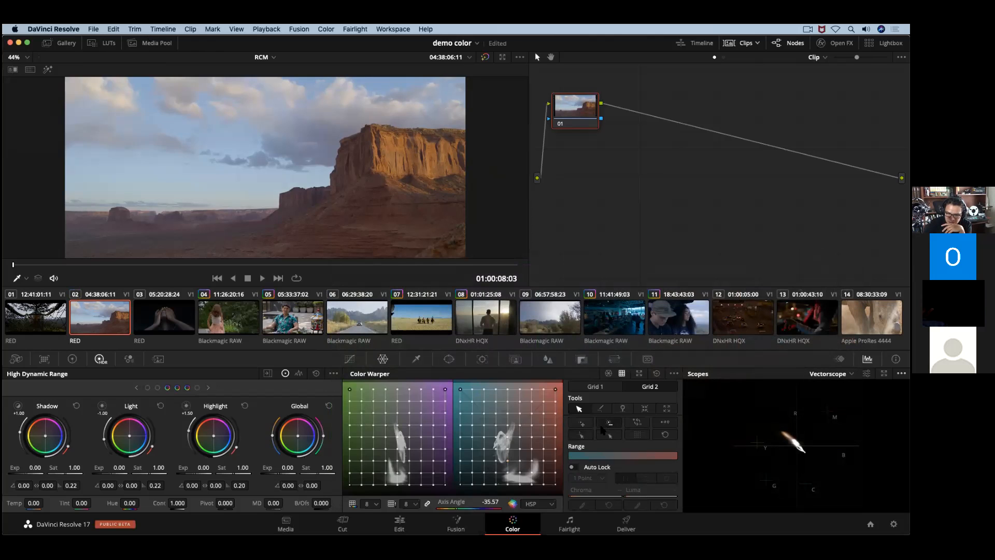
pyautogui.click(507, 462)
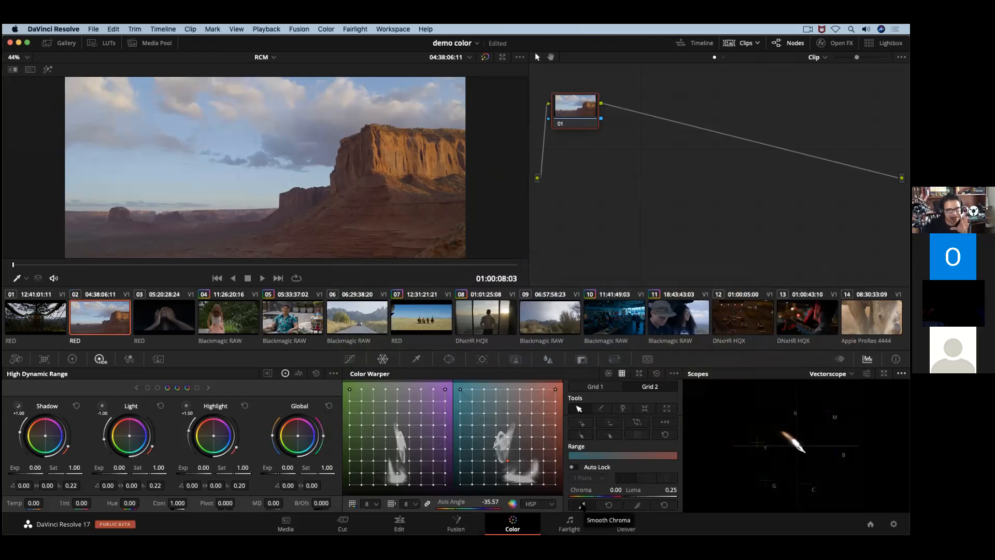
pyautogui.moveTo(558, 442); pyautogui.dragTo(441, 466)
pyautogui.click(666, 422)
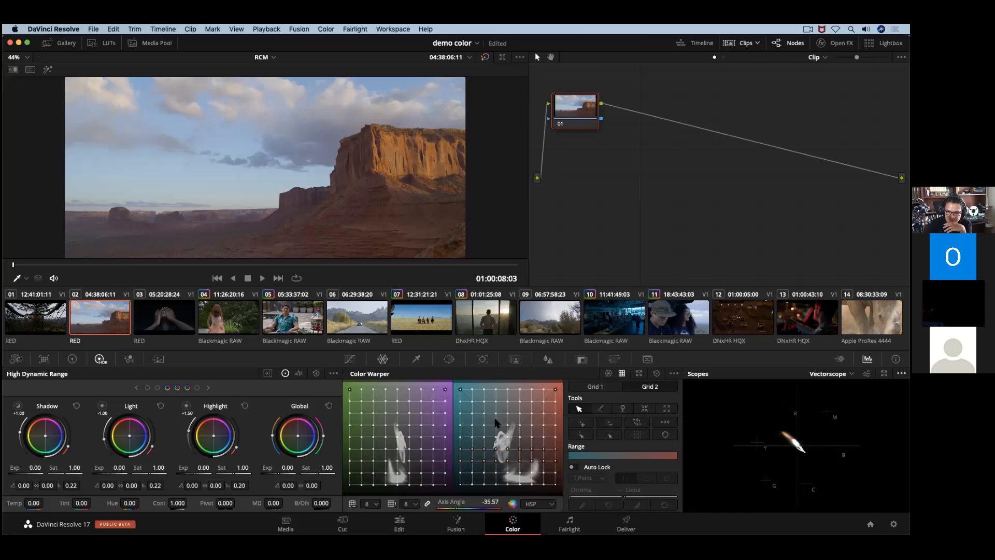
# Try several luma values for the neutral Grid 2 point in the clouds, and move the chroma 0.25 pin to chroma 0.26, luma 0.32
pyautogui.moveTo(290, 83); pyautogui.dragTo(291, 62)
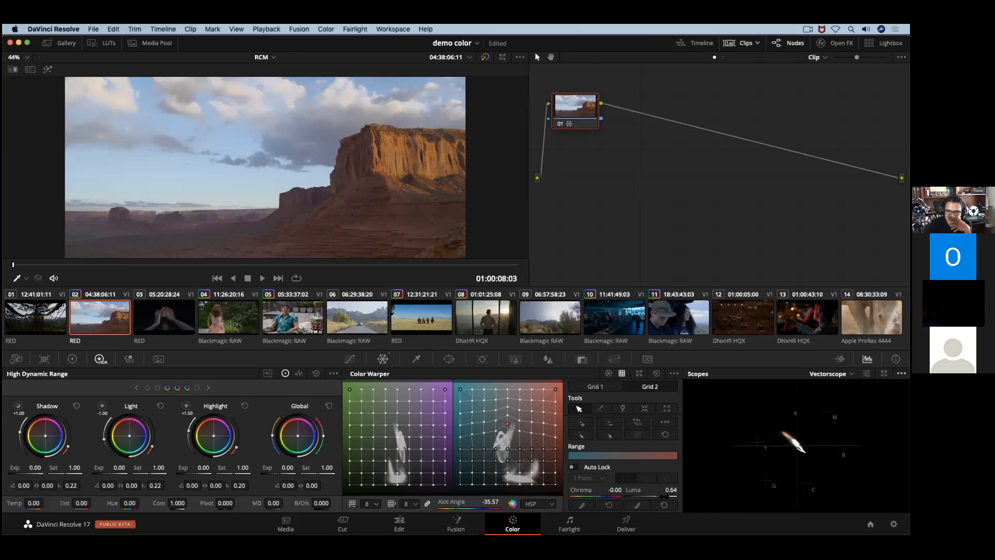
pyautogui.moveTo(652, 495); pyautogui.dragTo(639, 505)
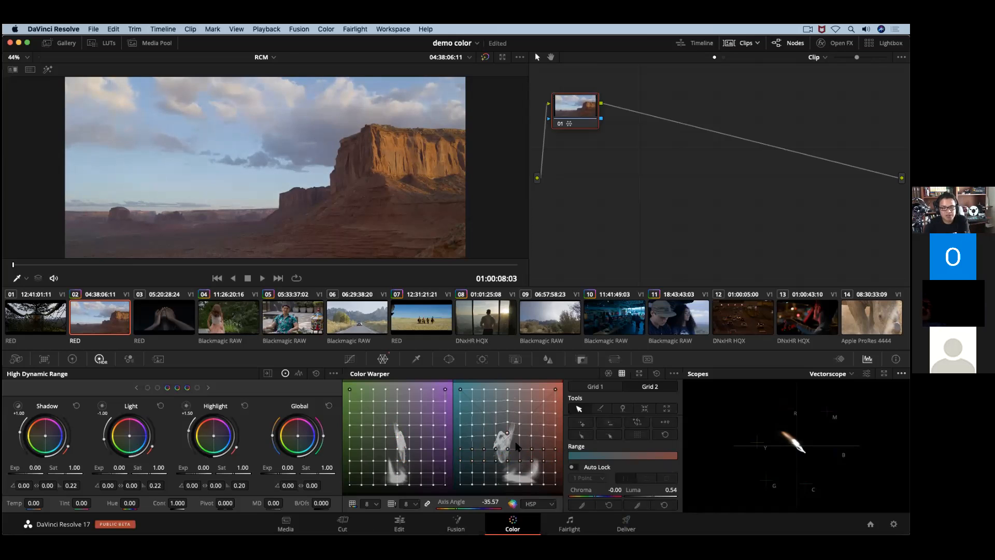
pyautogui.moveTo(670, 490); pyautogui.dragTo(677, 490)
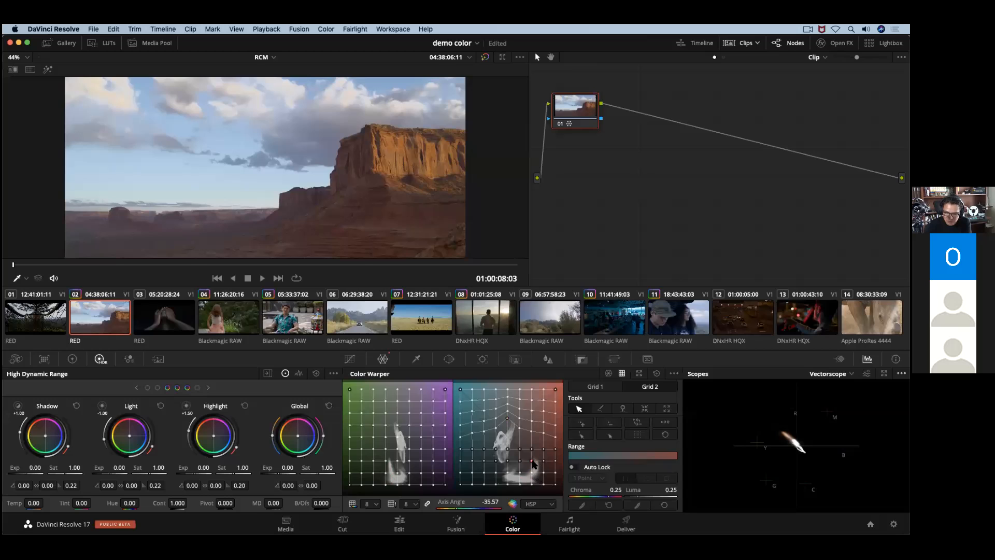
pyautogui.moveTo(534, 463)
pyautogui.mouseDown()
pyautogui.moveTo(536, 449)
pyautogui.moveTo(534, 460)
pyautogui.mouseUp()
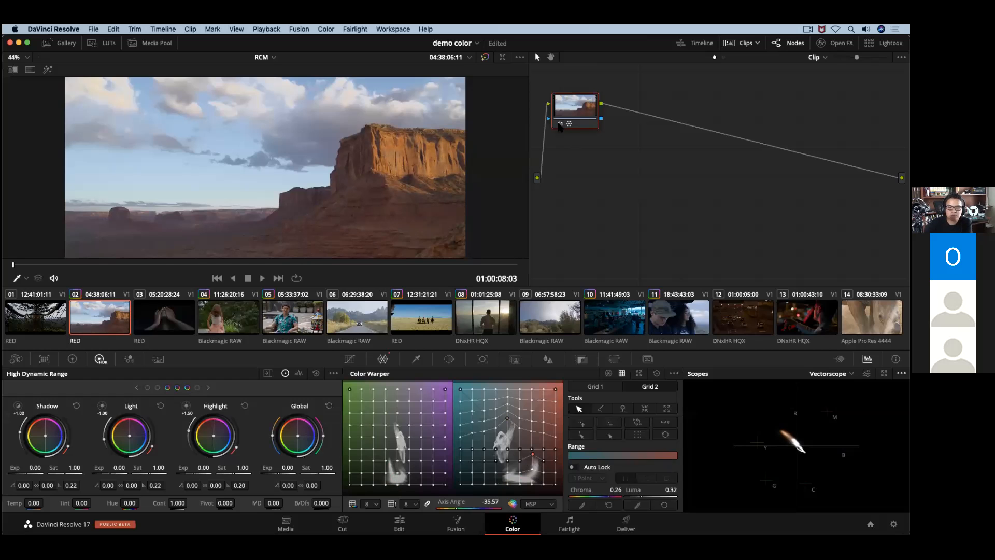
# Compare the clip with and without the warp by toggling node 01 off and on
pyautogui.click(559, 125)
pyautogui.click(560, 125)
pyautogui.click(559, 125)
pyautogui.click(559, 125)
# Look at the Hue Vs Lum curve for comparison, and return to the Color Warper and reset its grids
pyautogui.click(350, 358)
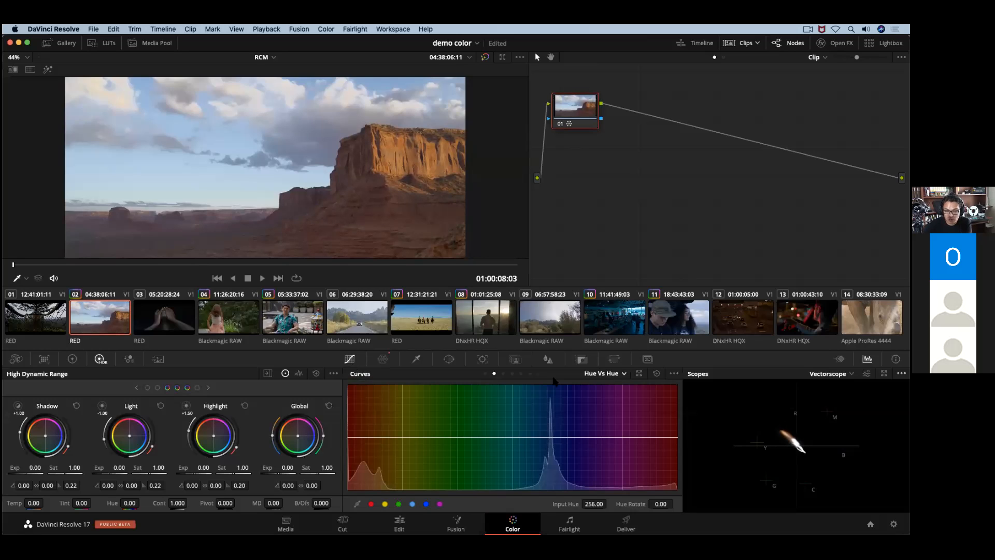
pyautogui.click(624, 374)
pyautogui.click(613, 416)
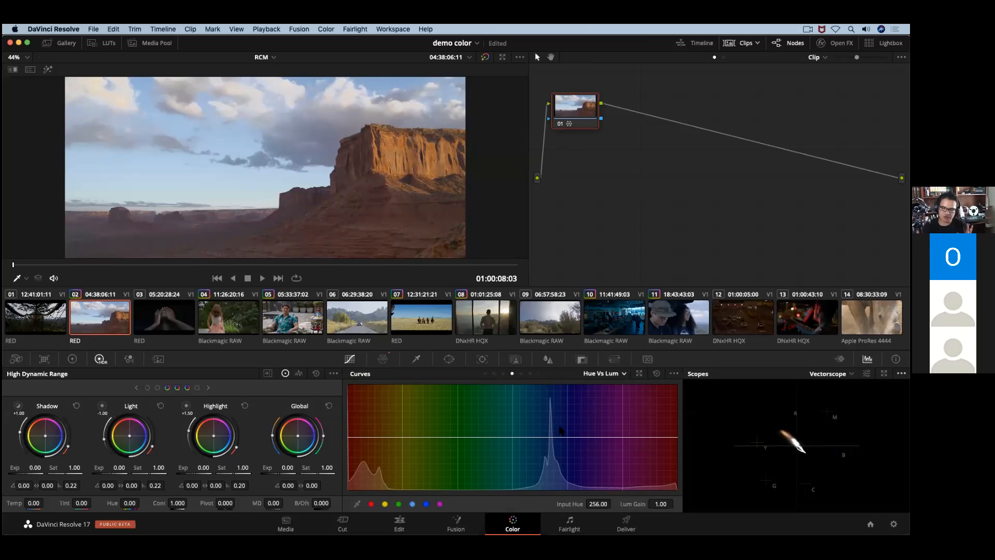
pyautogui.click(382, 359)
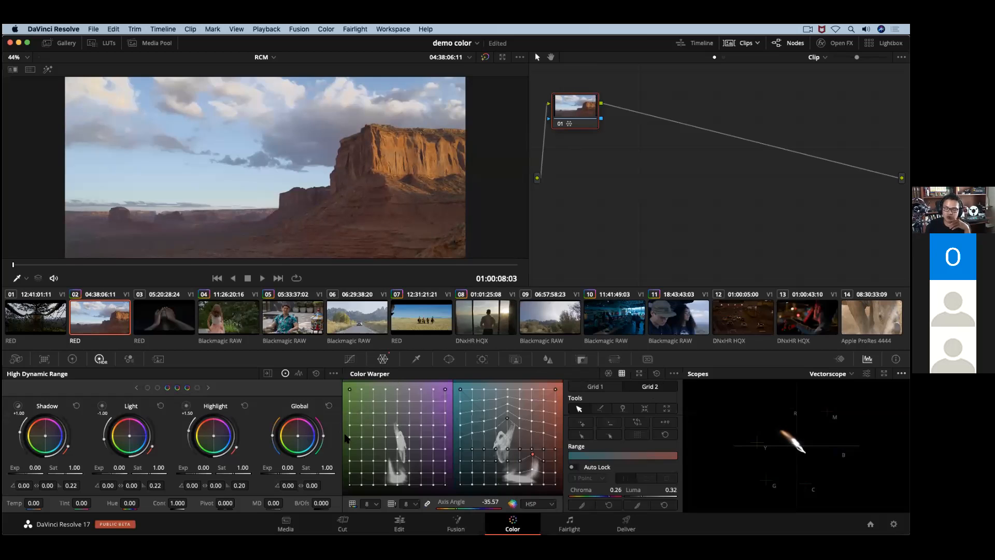
pyautogui.click(656, 373)
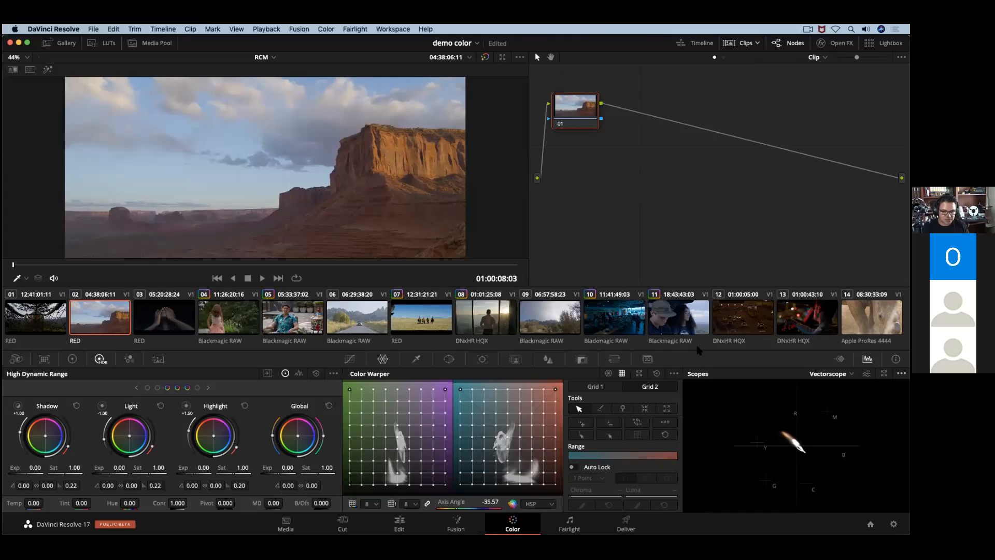
# Switch to the Keynote presentation and show slides 9, 10 and 5 about the upcoming events and classes
pyautogui.press('super+Tab')
pyautogui.click(204, 294)
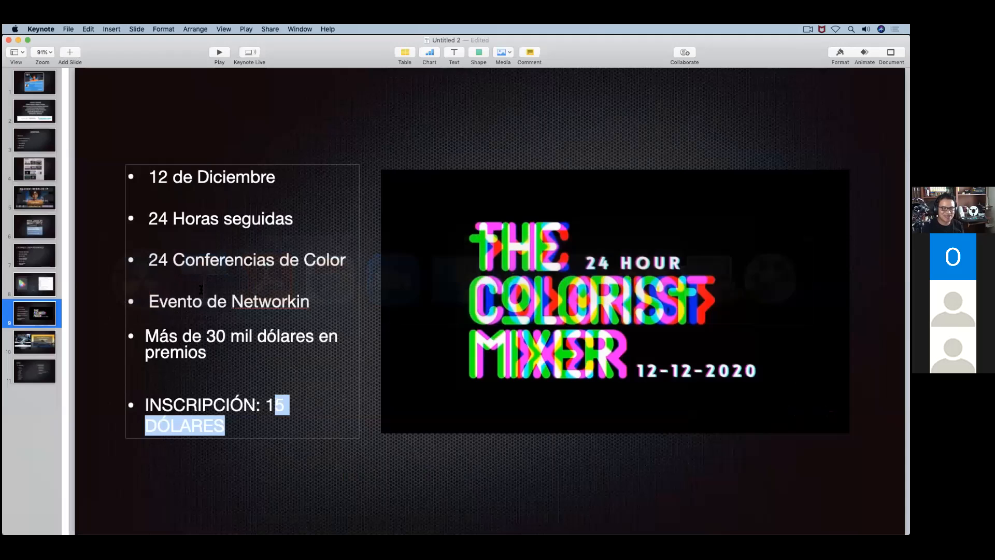
pyautogui.click(47, 352)
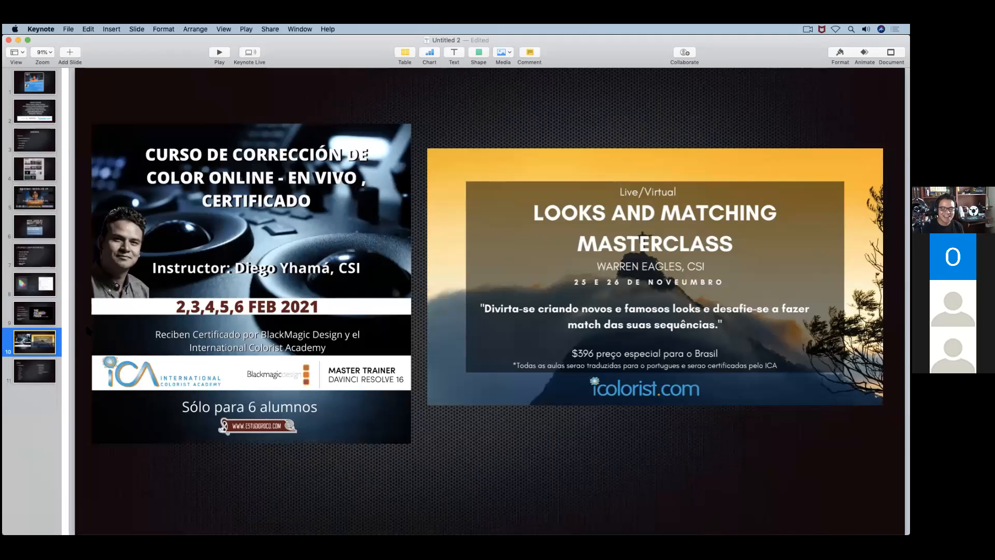
pyautogui.click(52, 201)
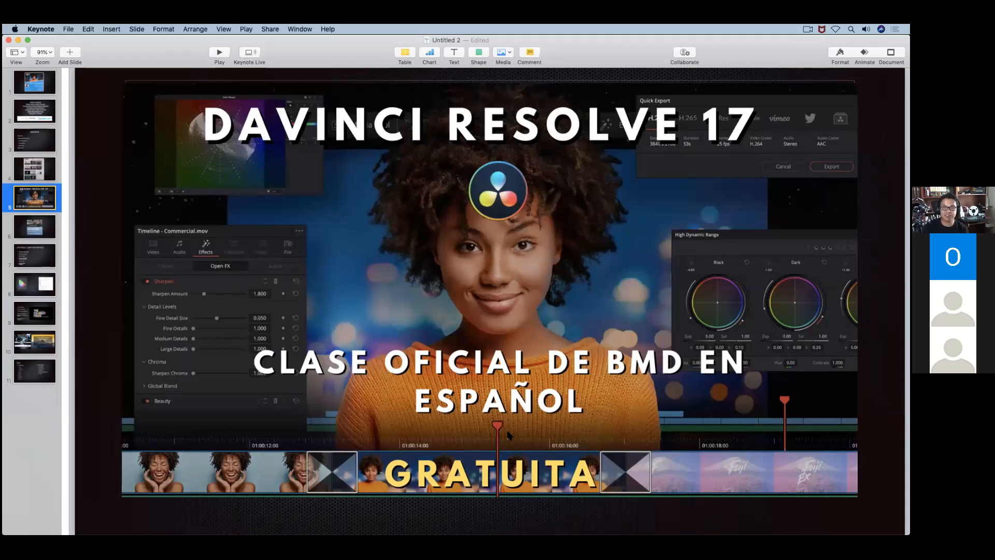
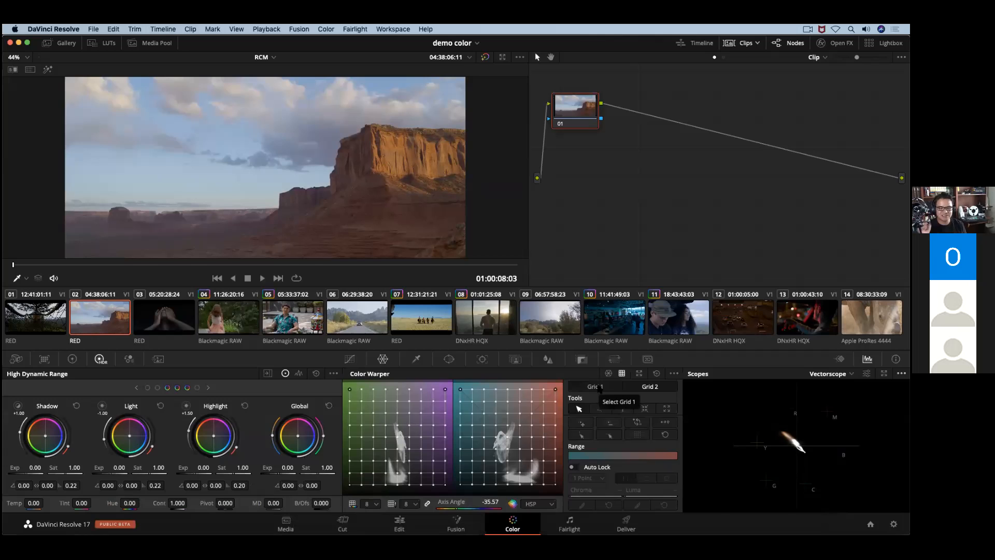
# Open the Magic Mask for clip 08, park the playhead at 01:00:51:09, and set the mask type to Person
pyautogui.click(480, 312)
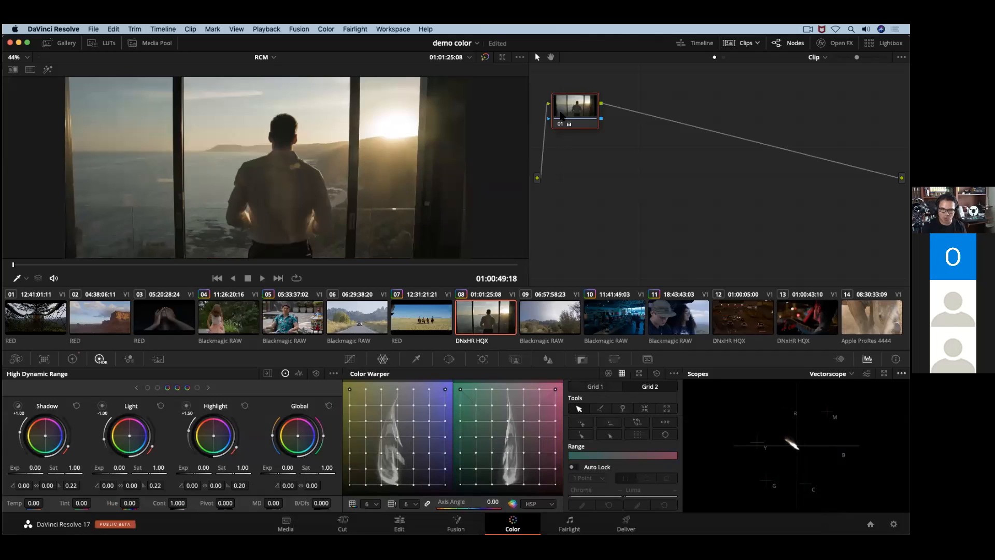
pyautogui.click(517, 360)
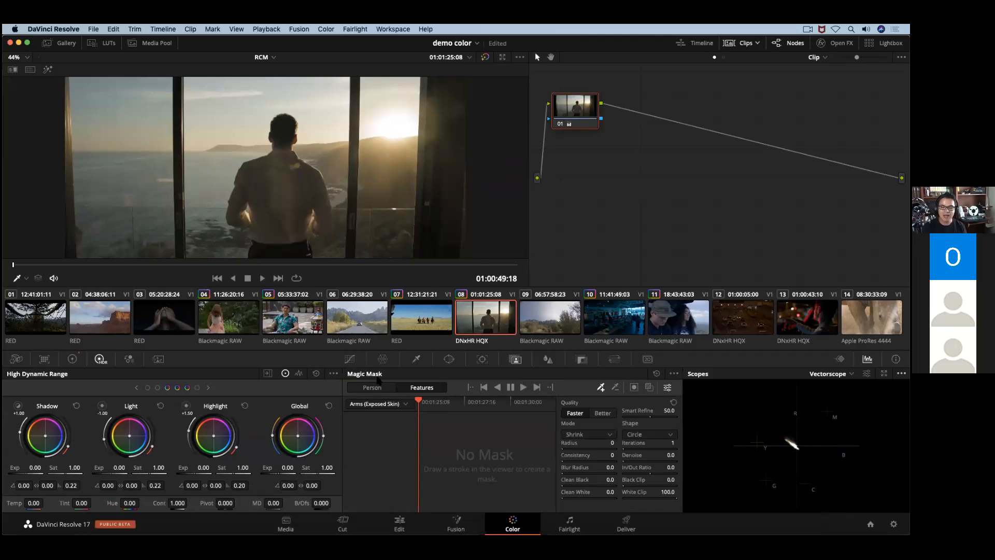
pyautogui.click(450, 407)
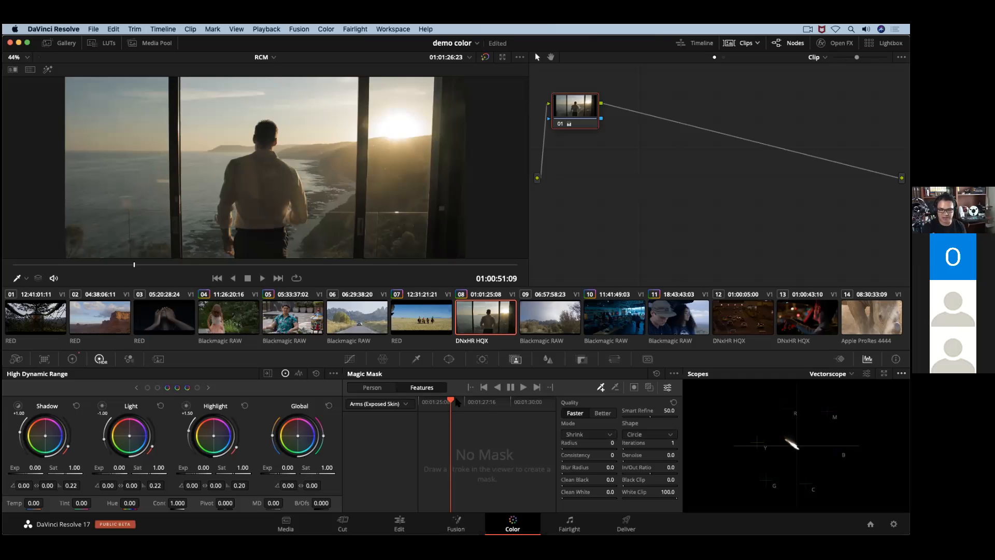
pyautogui.click(381, 387)
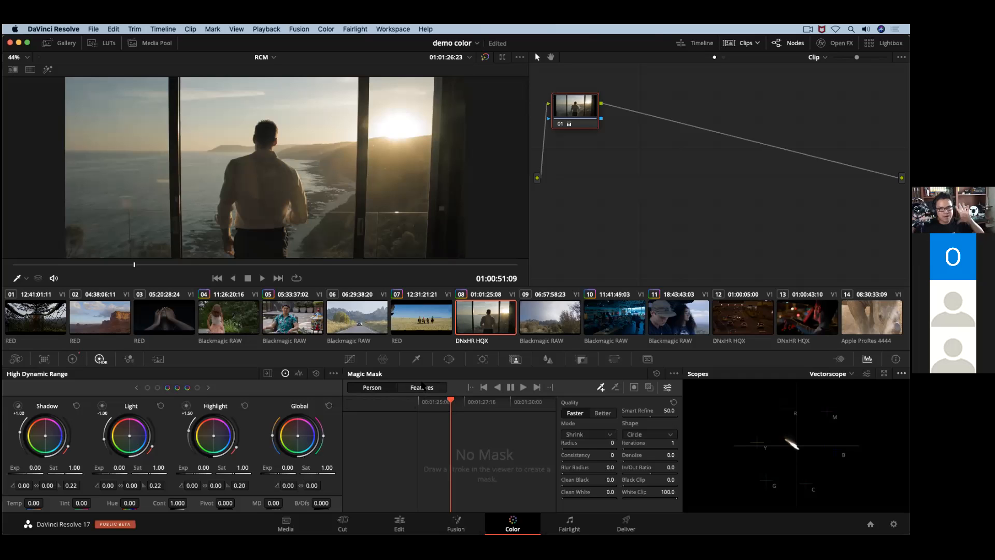
# Add a serial node, draw a Person mask stroke down the man's head and neck, and show the mask overlay
pyautogui.hotkey('alt', 's')
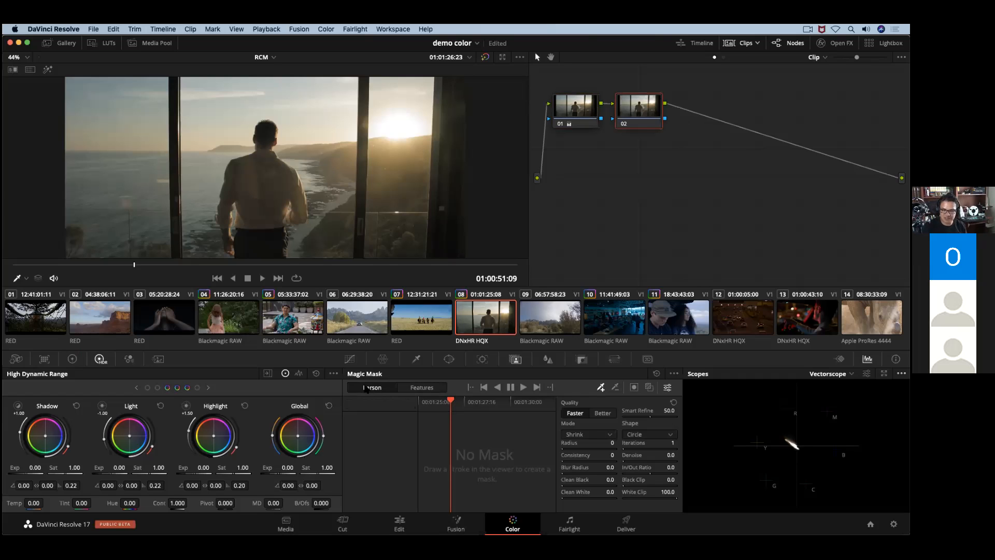
pyautogui.moveTo(265, 133); pyautogui.dragTo(266, 149)
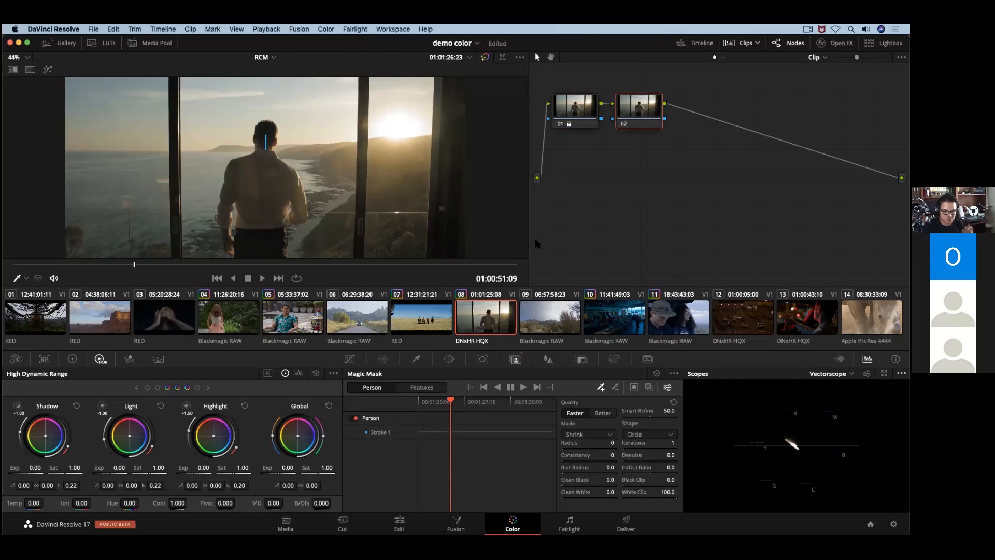
pyautogui.click(648, 387)
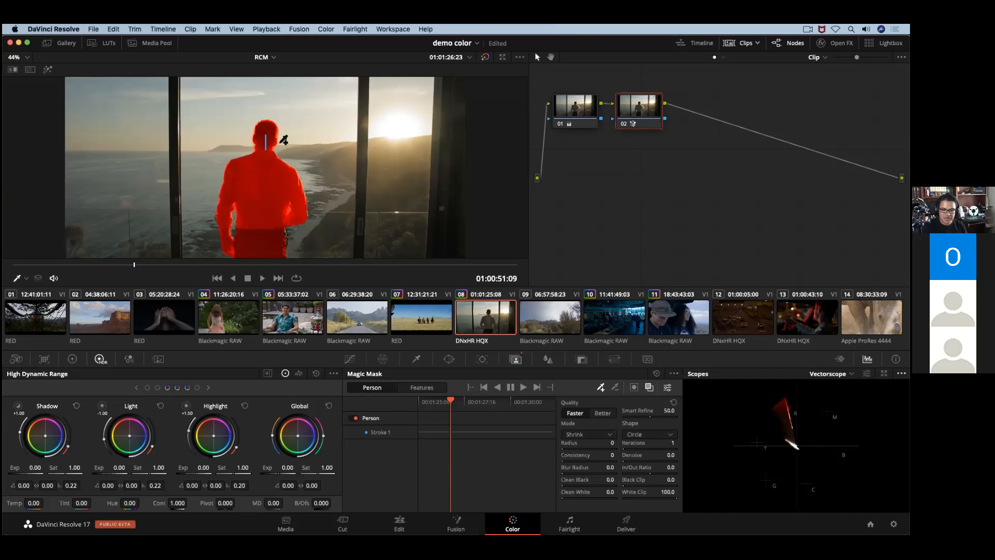
# Try the Better mask quality, and look at the Qualifier's Matte Finesse controls for comparison
pyautogui.click(602, 415)
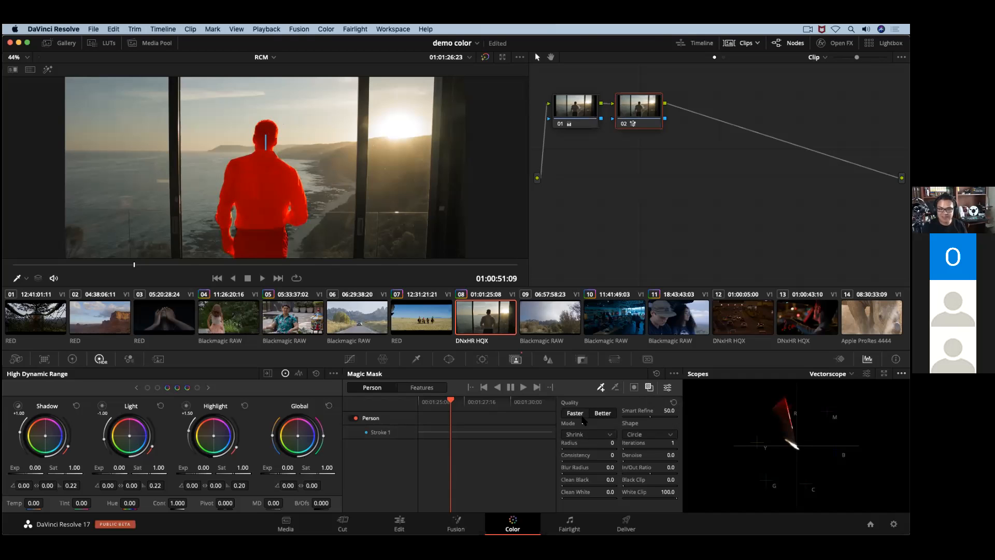
pyautogui.scroll(2, 232, 140)
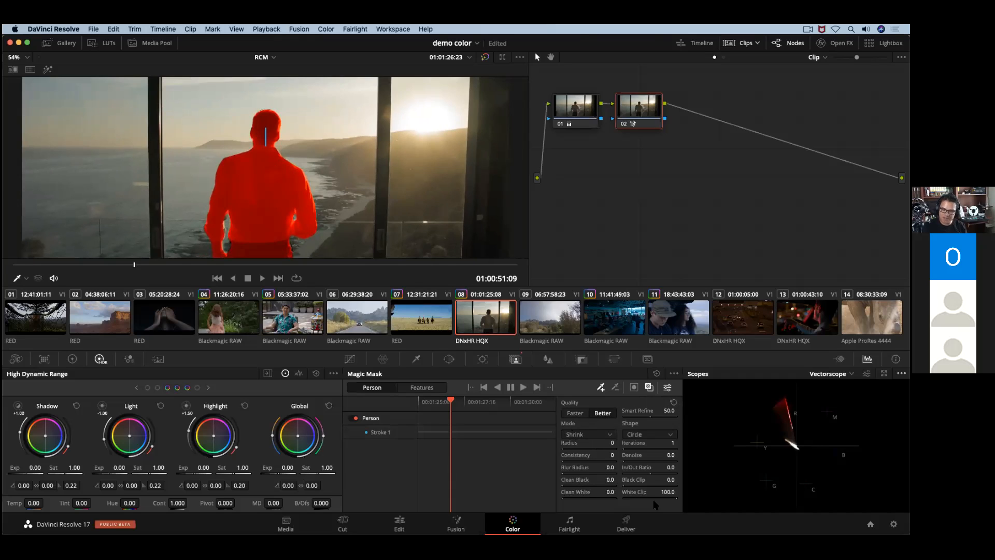
pyautogui.click(417, 359)
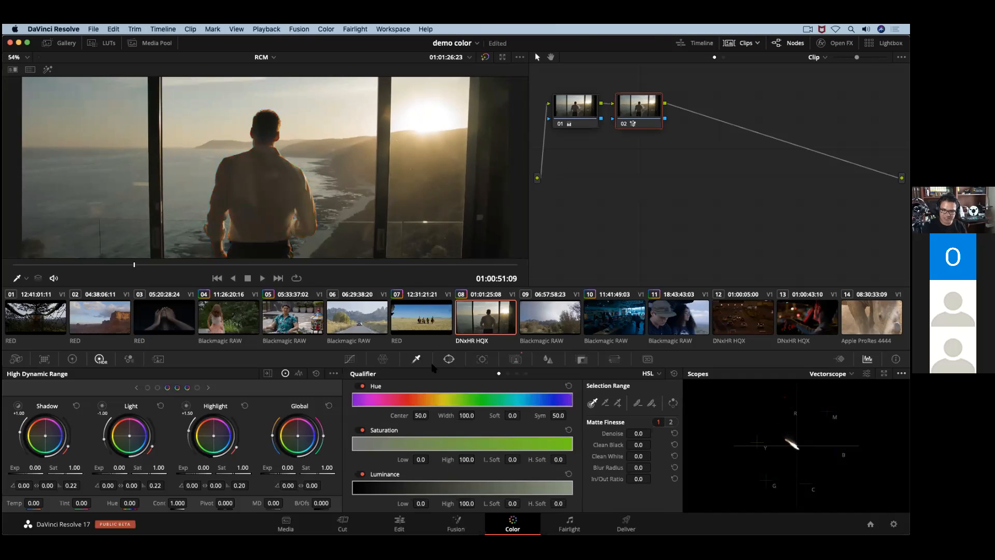
pyautogui.click(658, 422)
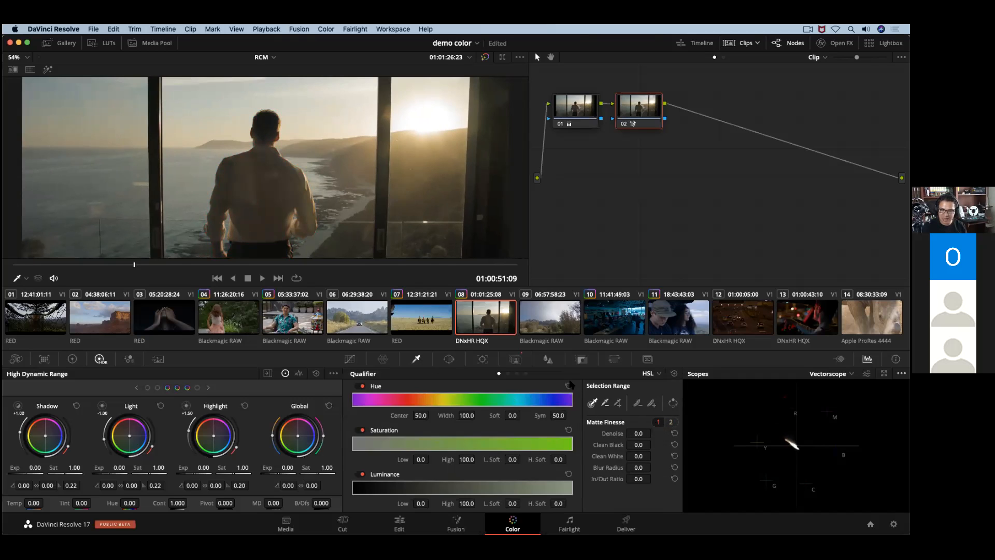
pyautogui.click(519, 359)
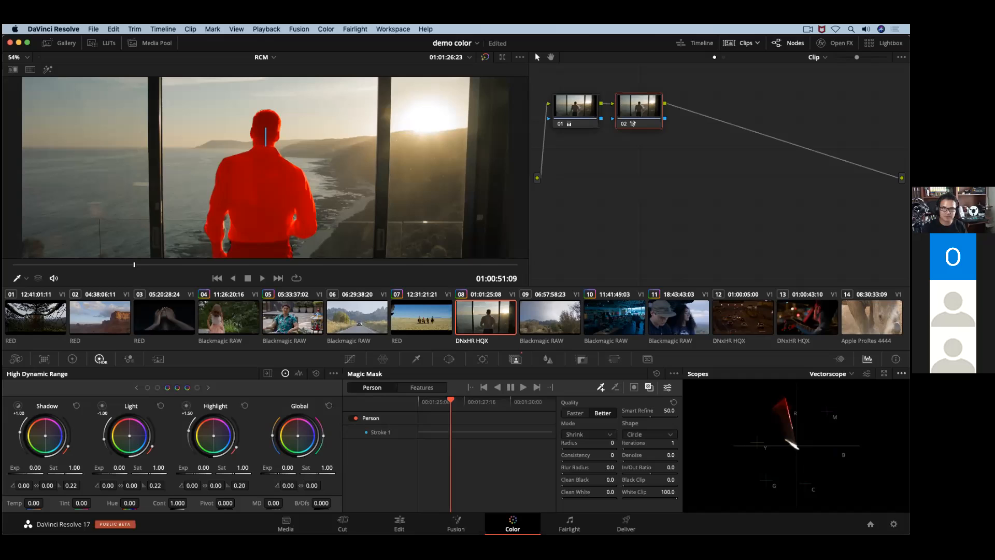
# Set the Magic Mask's Smart Refine to 48.2 and its quality to Faster
pyautogui.moveTo(668, 410); pyautogui.dragTo(665, 410)
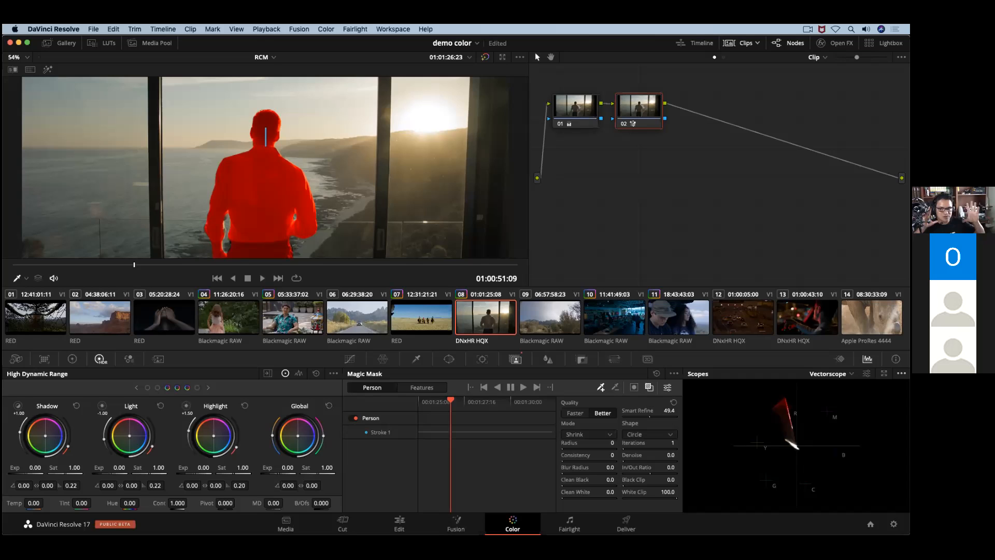
pyautogui.moveTo(666, 410); pyautogui.dragTo(659, 411)
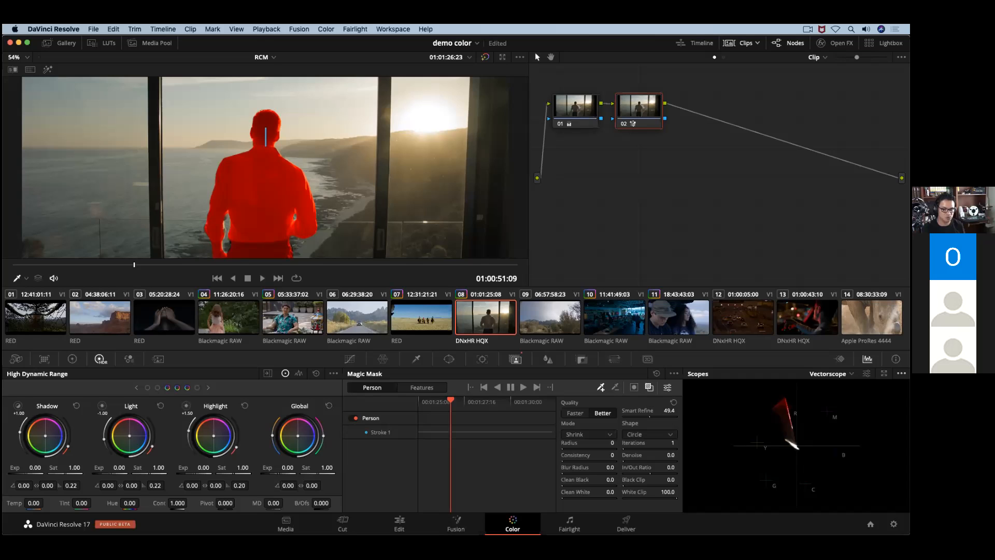
pyautogui.click(584, 414)
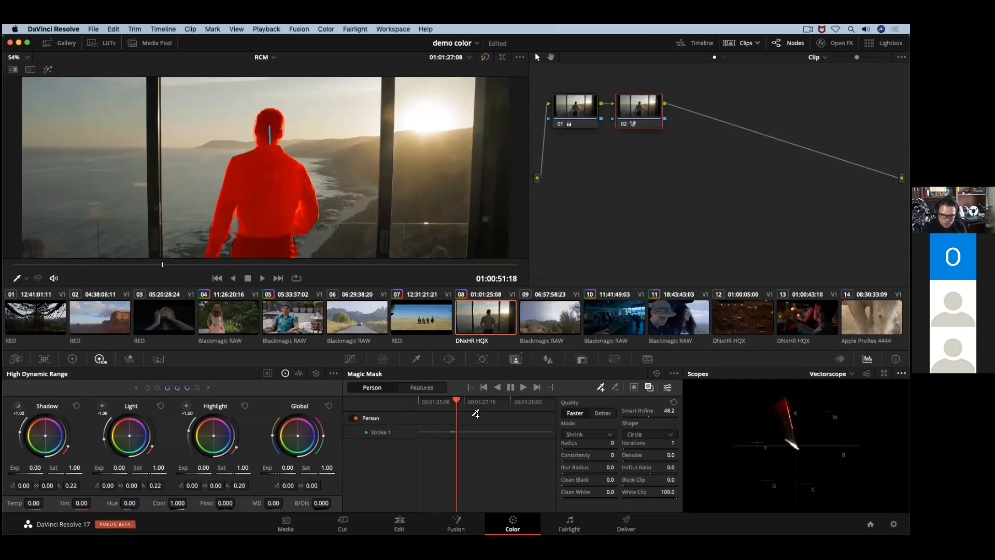
# Stop the Person mask's forward tracking at 01:00:52:02, invert the mask, and hide its overlay
pyautogui.click(510, 388)
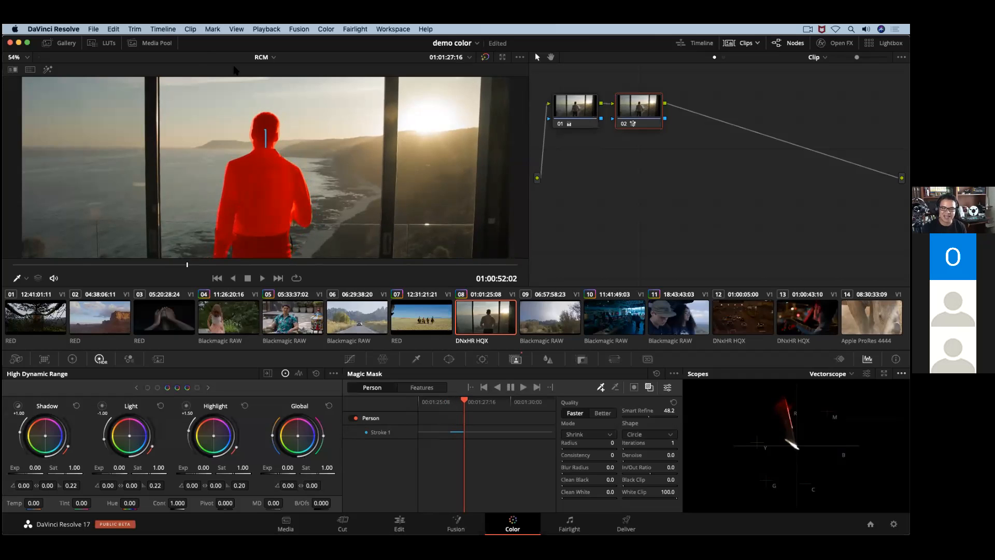
pyautogui.scroll(-2, 321, 127)
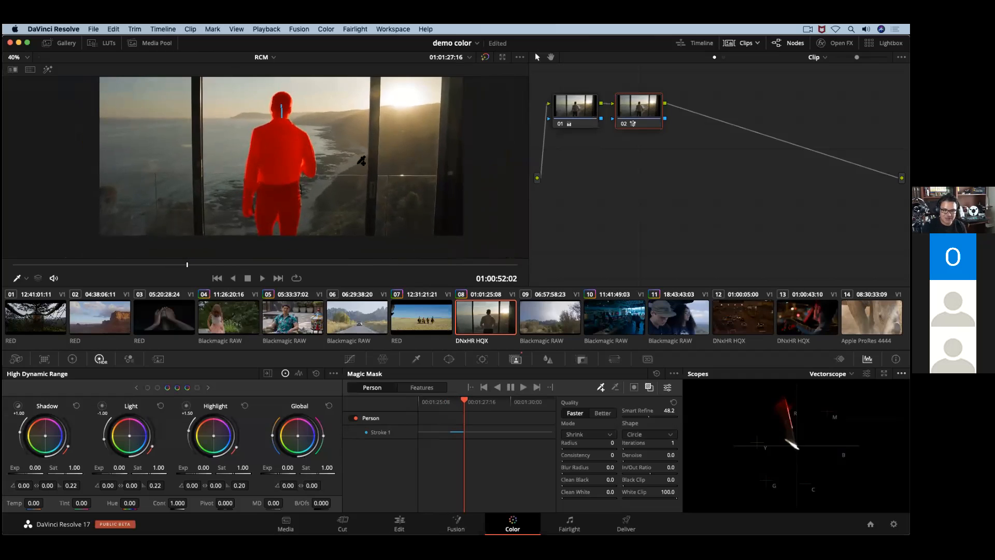
pyautogui.click(633, 387)
pyautogui.click(648, 388)
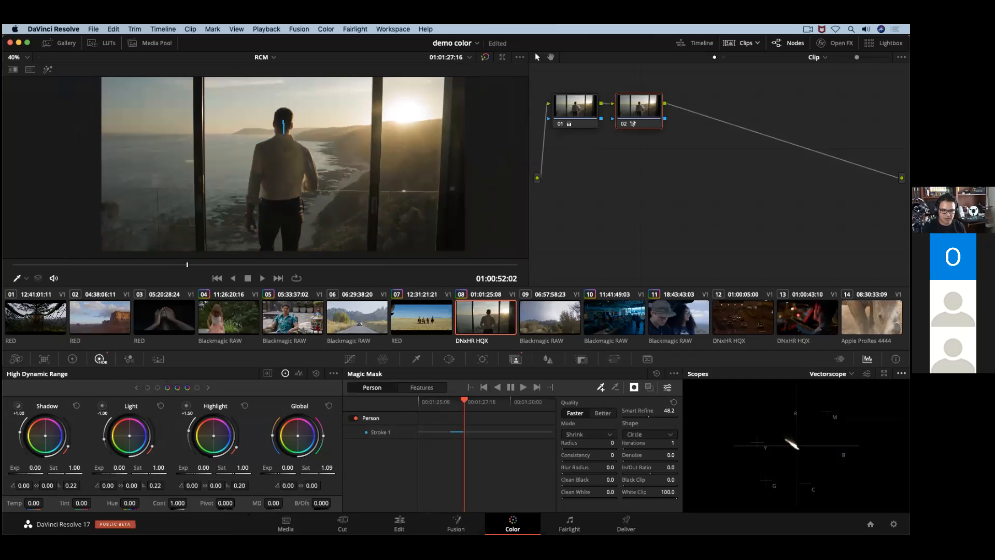
# Set the inverted mask node's Global saturation to 1.29 and compare the picture with node 02 disabled and enabled
pyautogui.moveTo(326, 467); pyautogui.dragTo(337, 467)
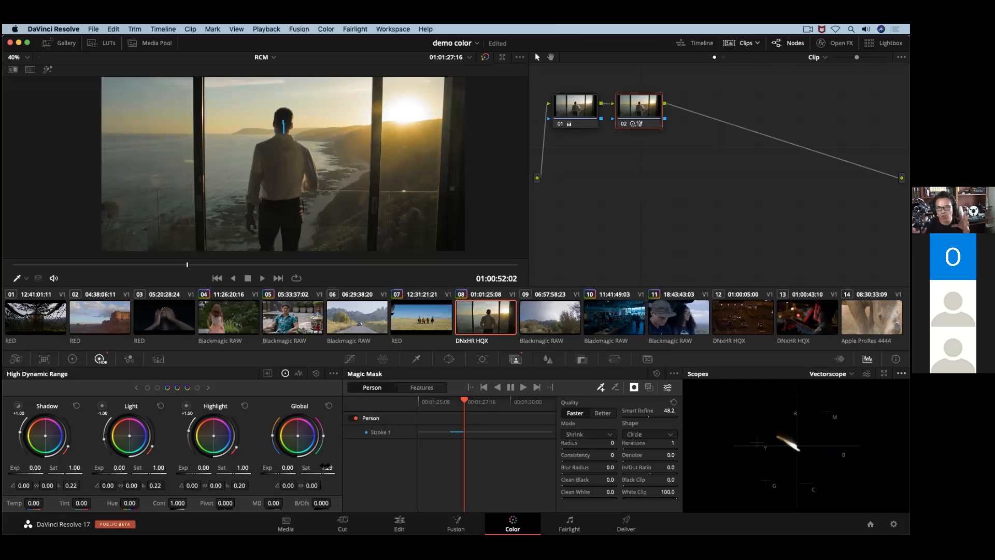
pyautogui.scroll(3, 307, 164)
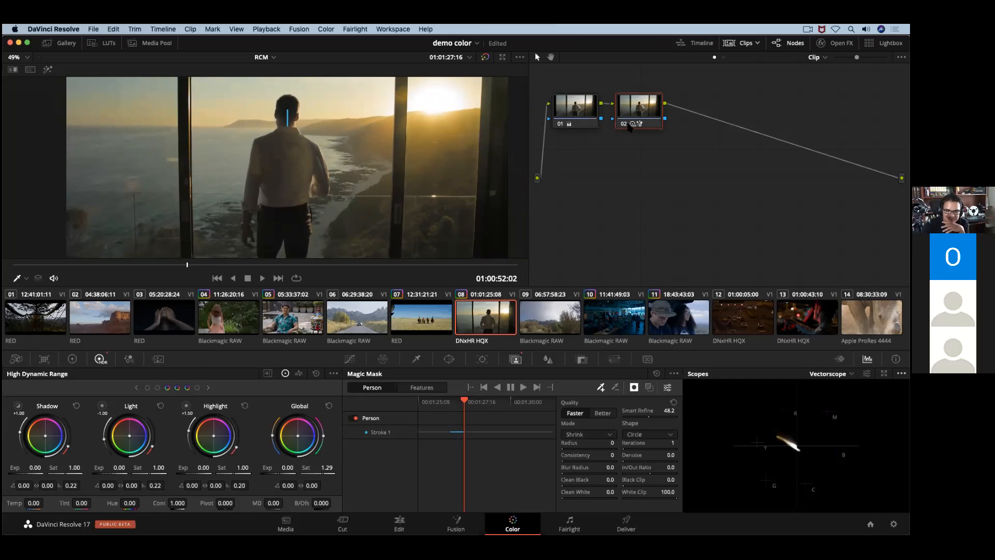
pyautogui.click(625, 125)
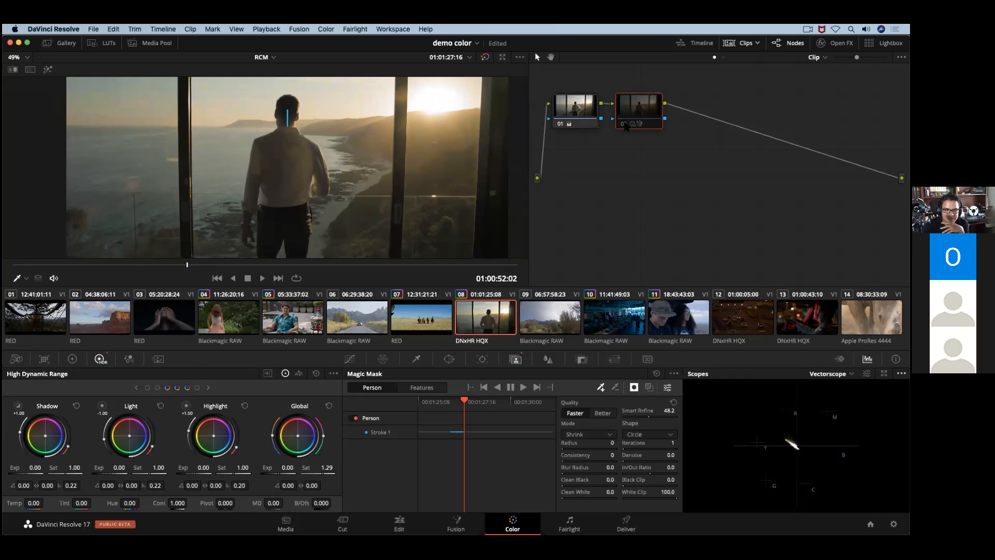
pyautogui.click(625, 125)
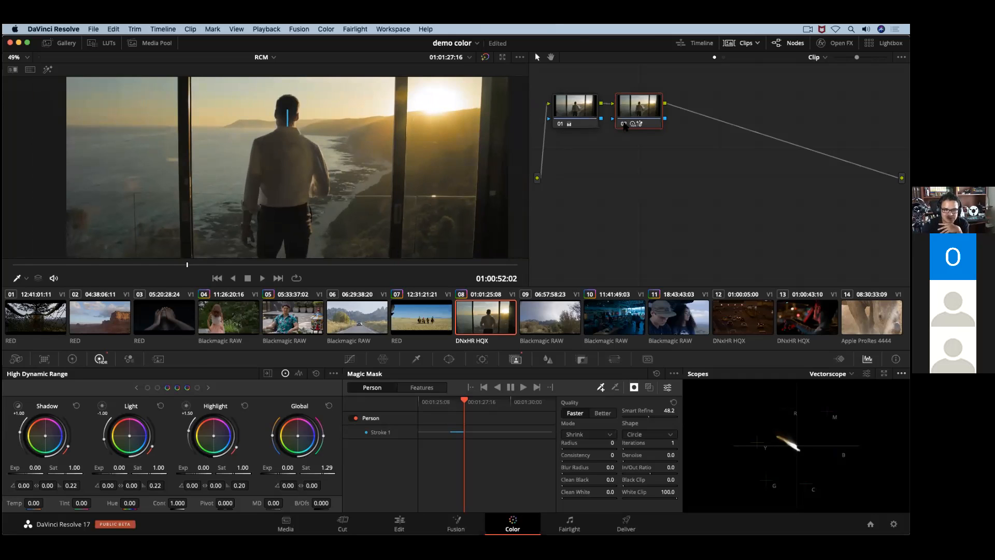
pyautogui.click(625, 124)
pyautogui.click(625, 125)
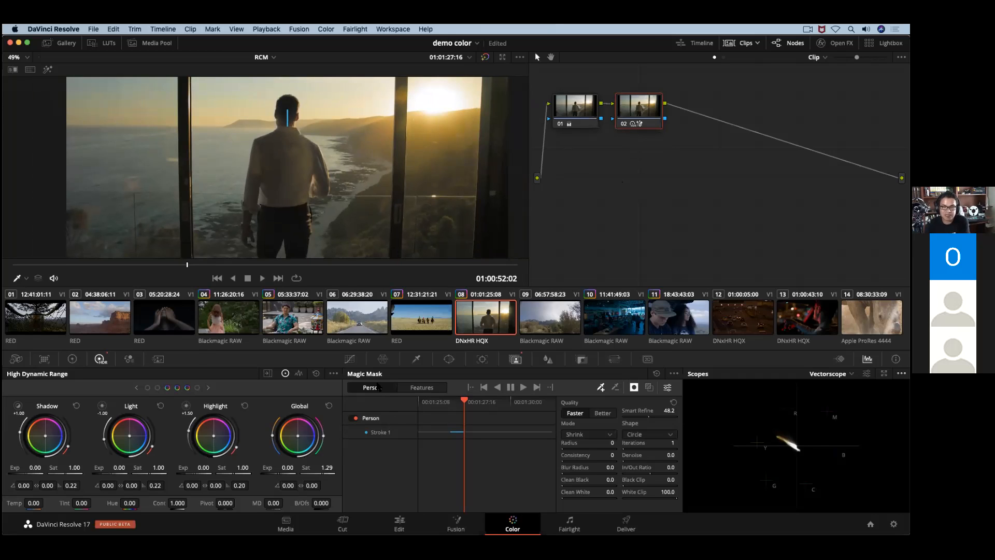
# Reset the Color Warper on clip 05, switch it to the Hue-Saturation grid, and shift the shirt's teal from the viewer
pyautogui.click(270, 322)
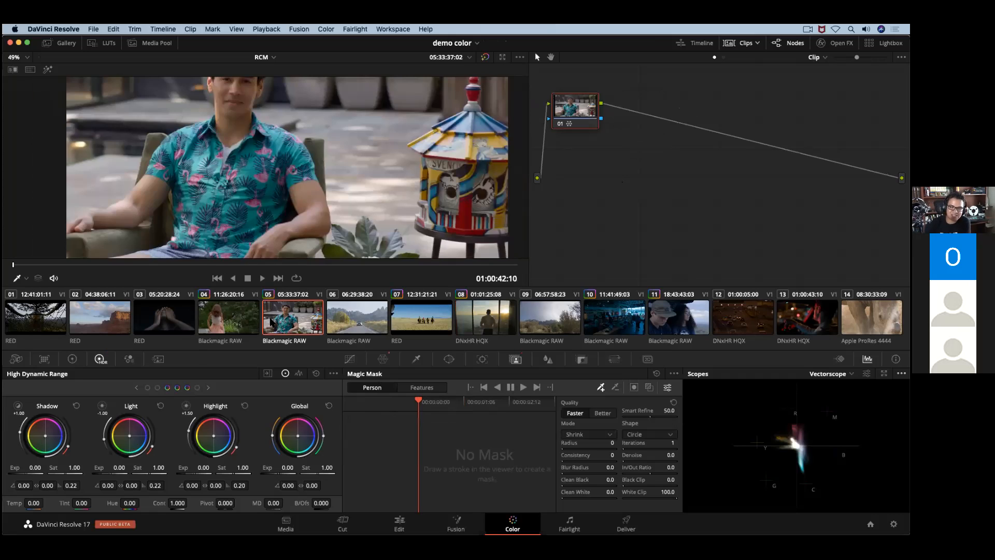
pyautogui.scroll(-2, 322, 187)
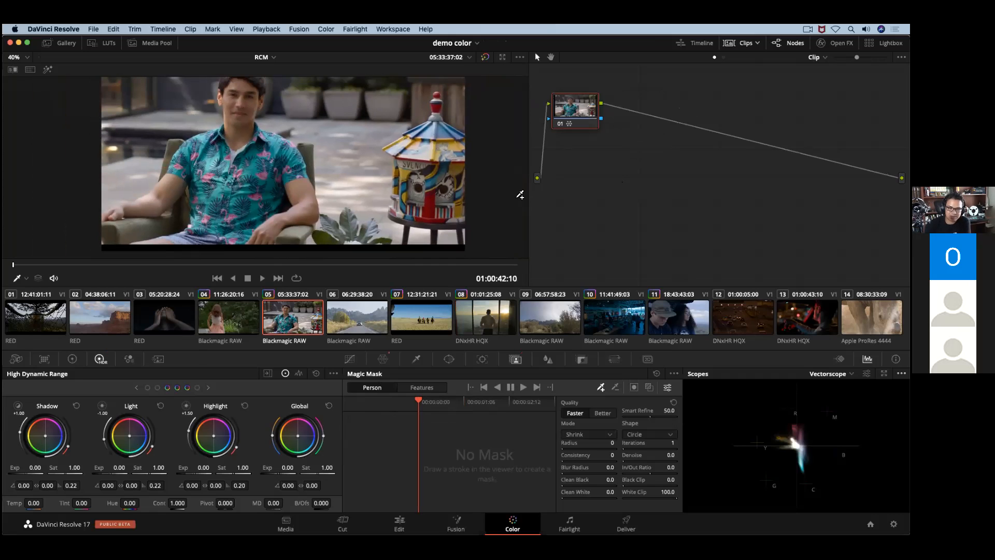
pyautogui.moveTo(254, 172); pyautogui.dragTo(252, 175)
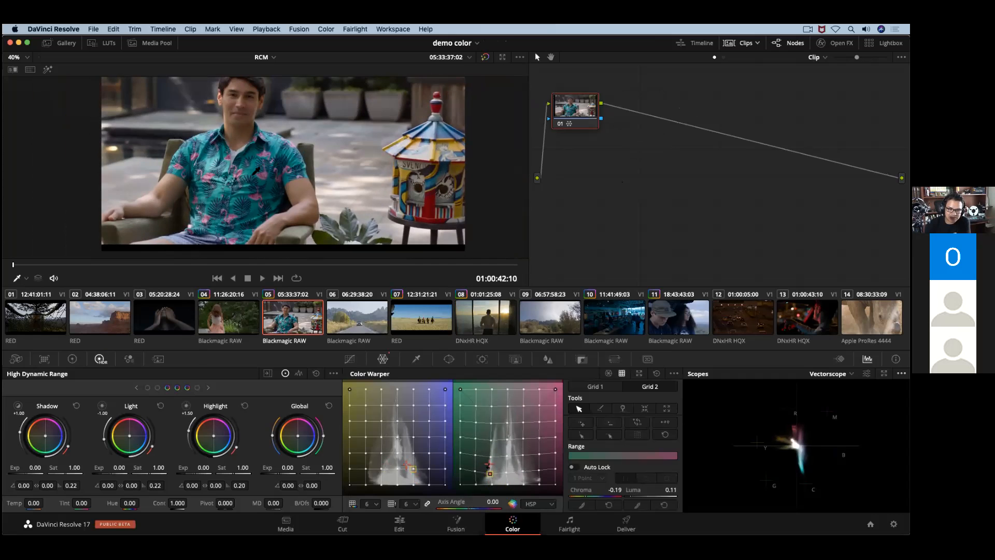
pyautogui.click(656, 373)
pyautogui.click(609, 373)
pyautogui.moveTo(258, 165); pyautogui.dragTo(247, 128)
pyautogui.click(265, 148)
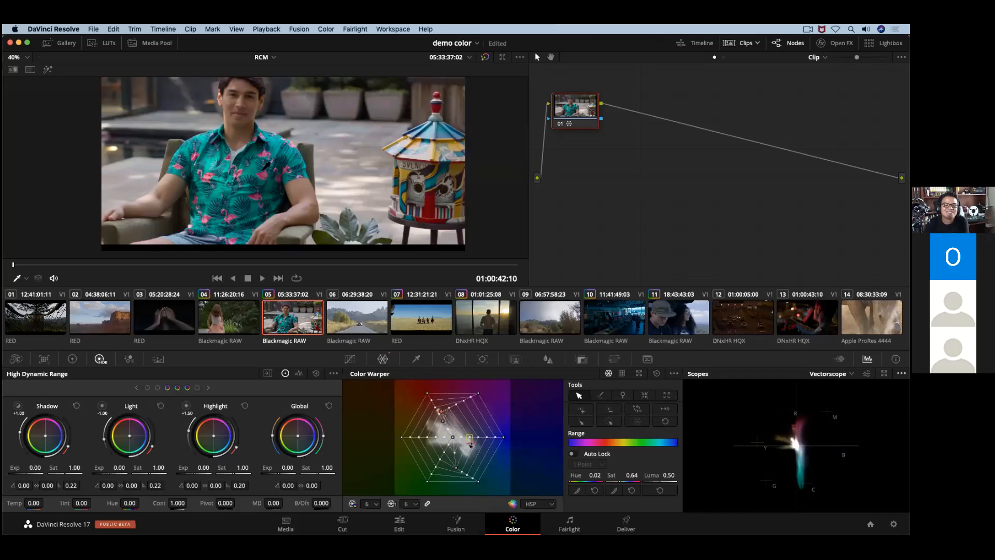
# Add a serial node after clip 05's Color Warper node and open the Magic Mask for it
pyautogui.scroll(1, 264, 161)
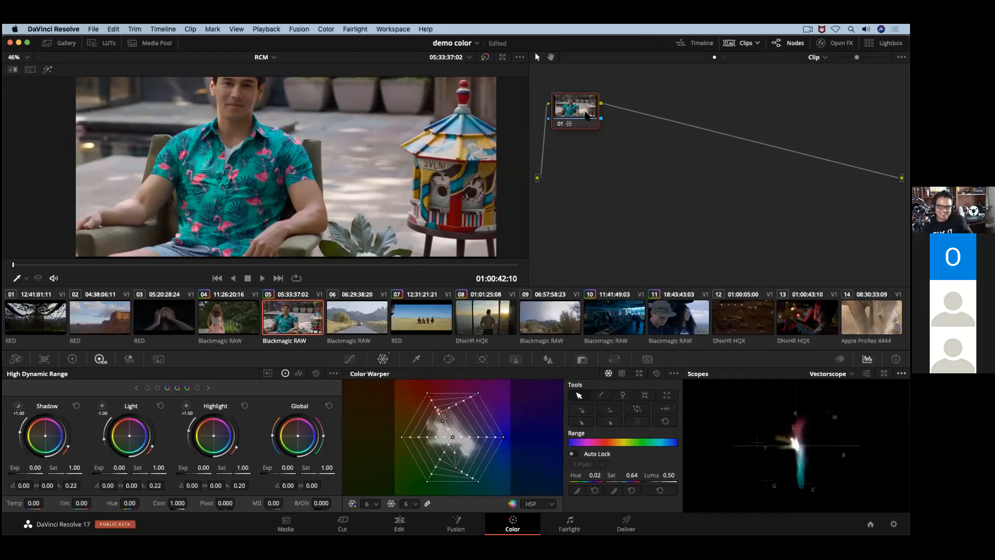
pyautogui.hotkey('alt', 's')
pyautogui.scroll(-1, 386, 149)
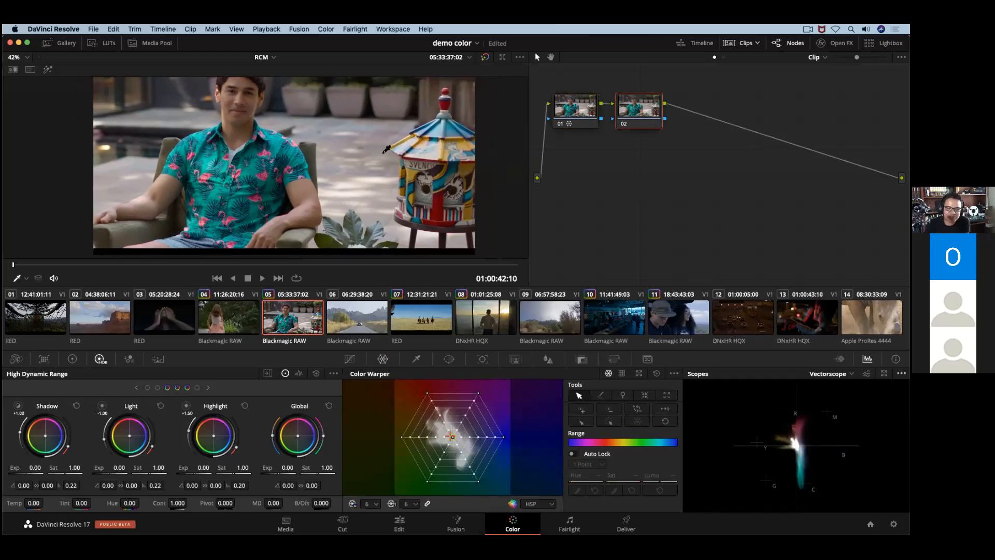
pyautogui.scroll(-1, 386, 149)
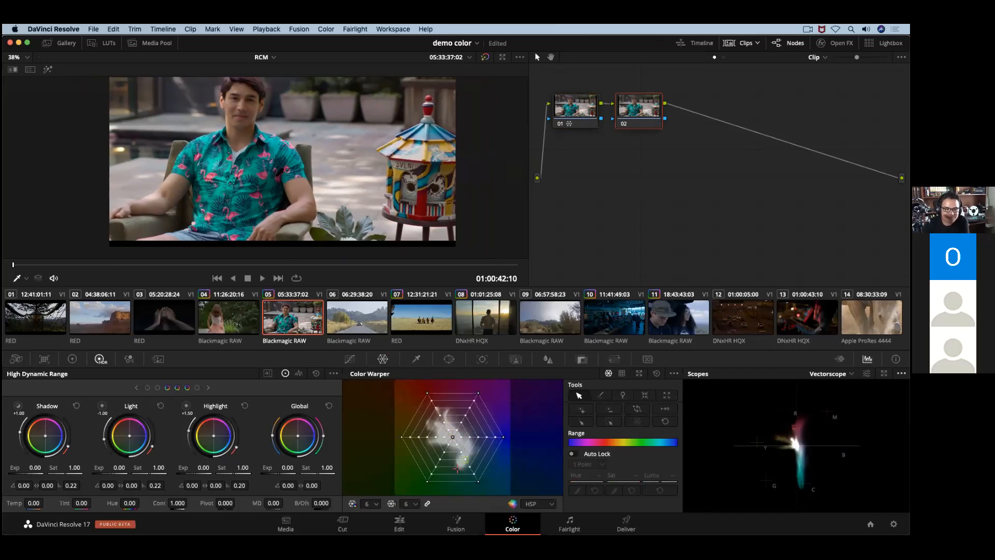
pyautogui.scroll(-1, 281, 166)
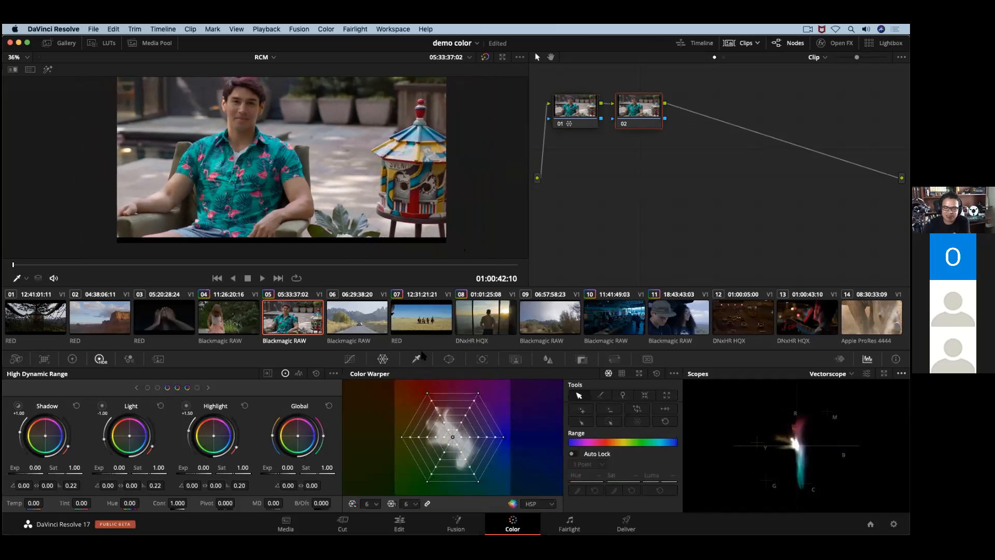
pyautogui.click(516, 360)
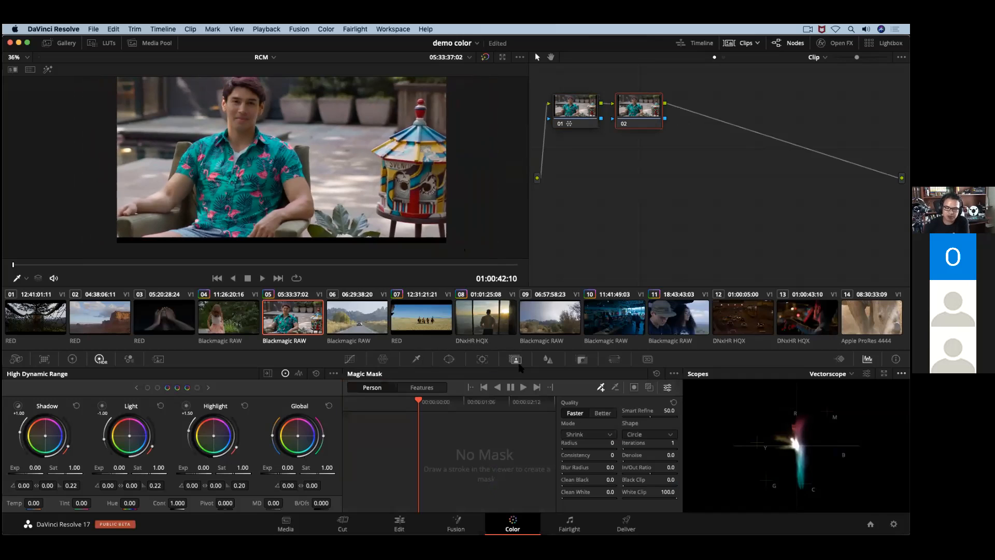
# Set the Magic Mask to Features with Face, draw a short stroke on the man's forehead, and show the mask overlay
pyautogui.click(429, 388)
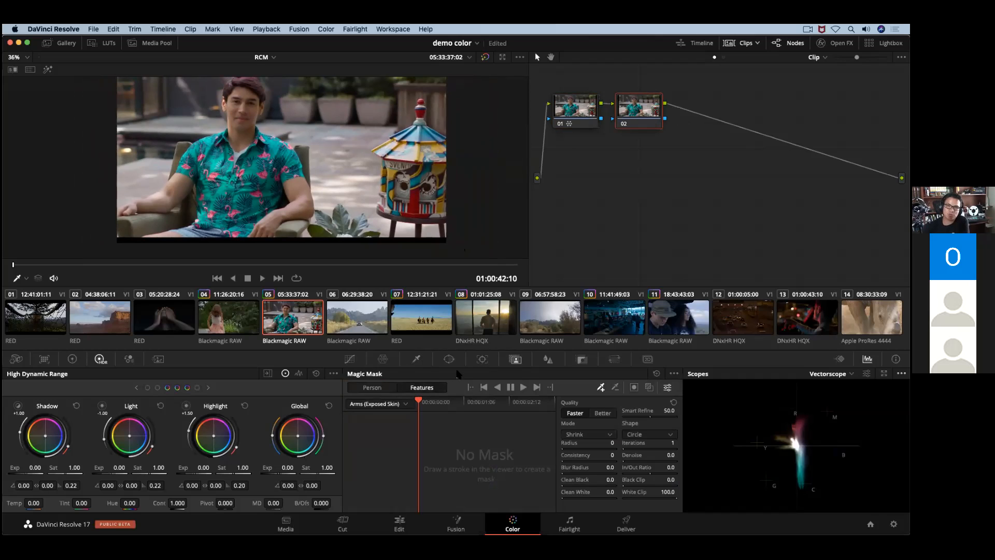
pyautogui.click(397, 405)
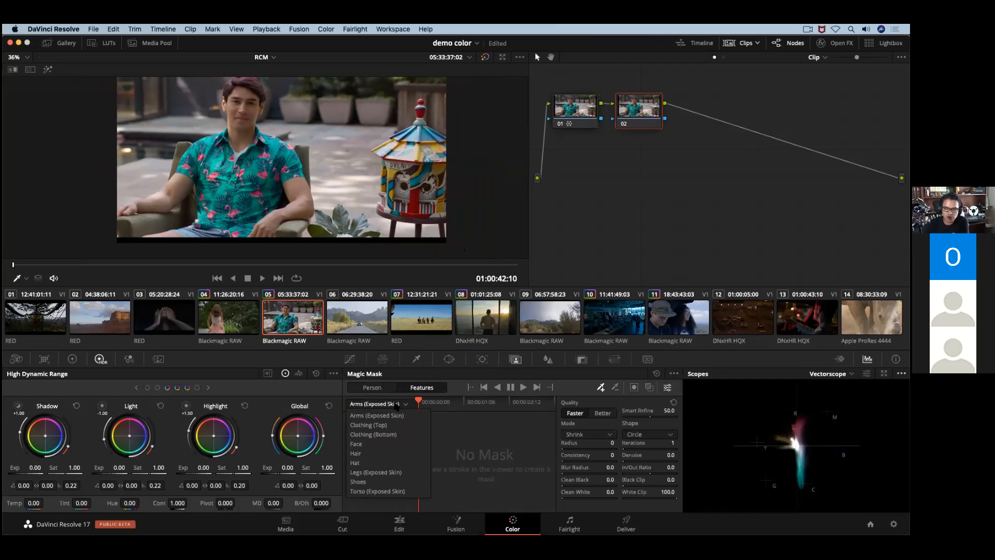
pyautogui.click(356, 444)
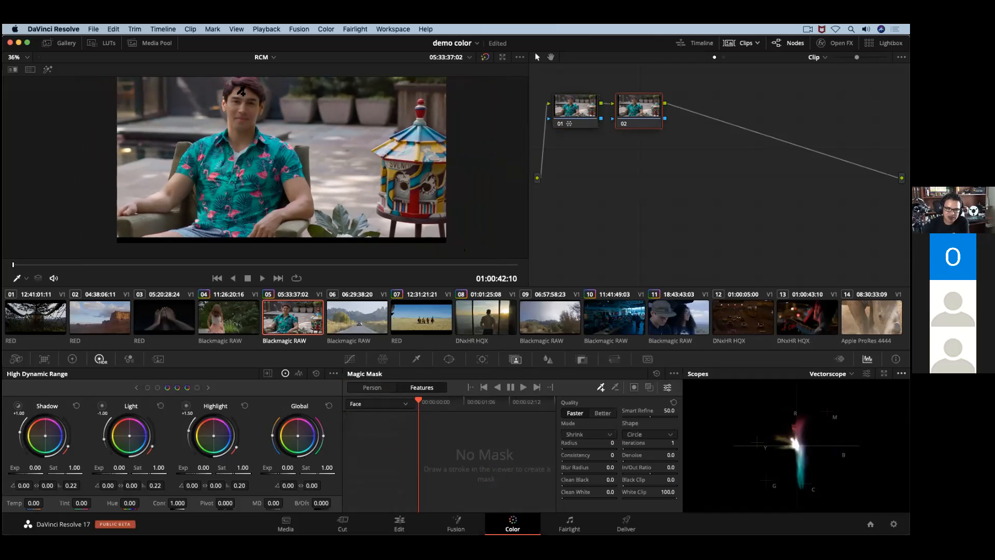
pyautogui.moveTo(247, 92); pyautogui.dragTo(242, 93)
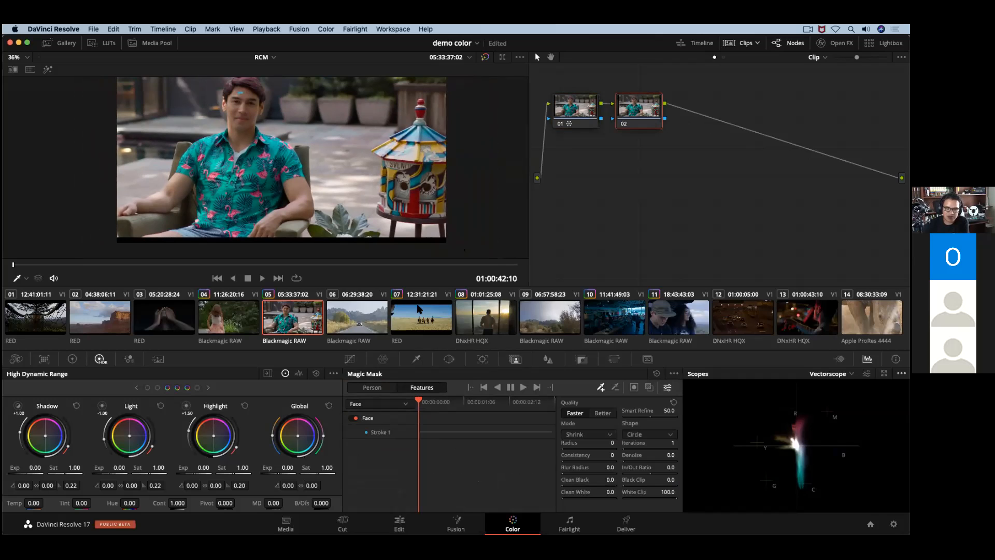
pyautogui.click(648, 389)
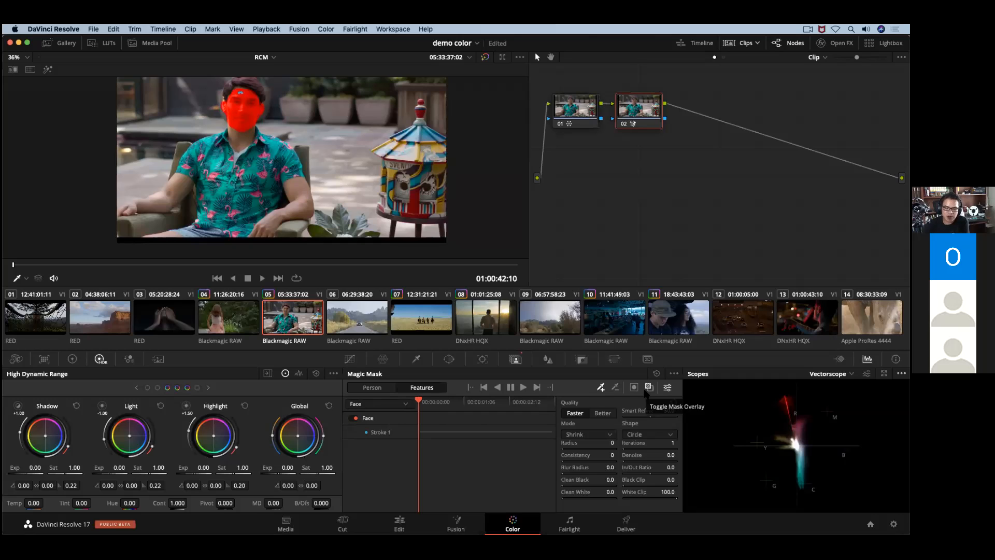
# Add a Torso (Exposed Skin) stroke on the man's upper chest at the shirt collar
pyautogui.click(402, 404)
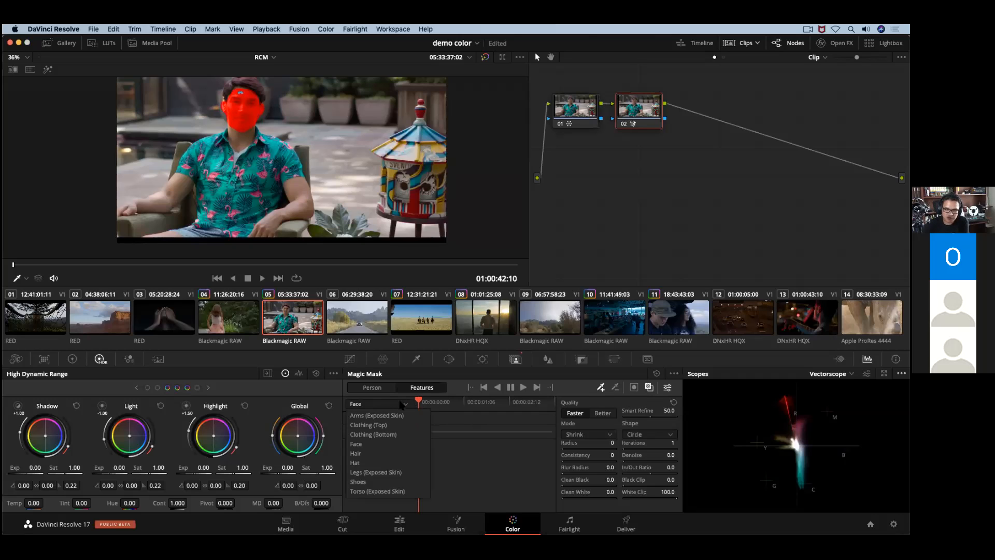
pyautogui.click(377, 490)
pyautogui.moveTo(251, 134); pyautogui.dragTo(246, 144)
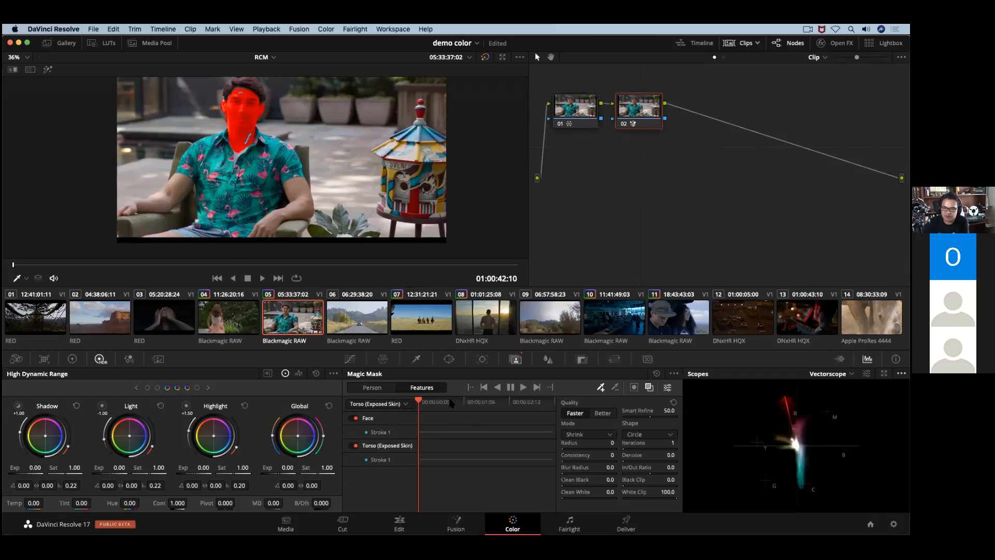
# Add Arms (Exposed Skin) strokes on both of the man's arms, and mask his visible leg using Legs (Exposed Skin)
pyautogui.click(403, 403)
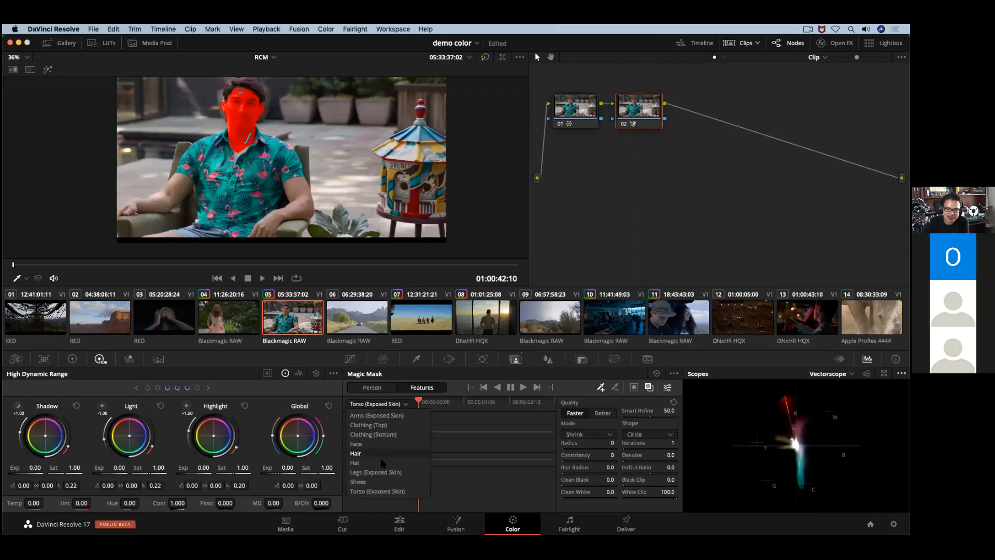
pyautogui.click(396, 416)
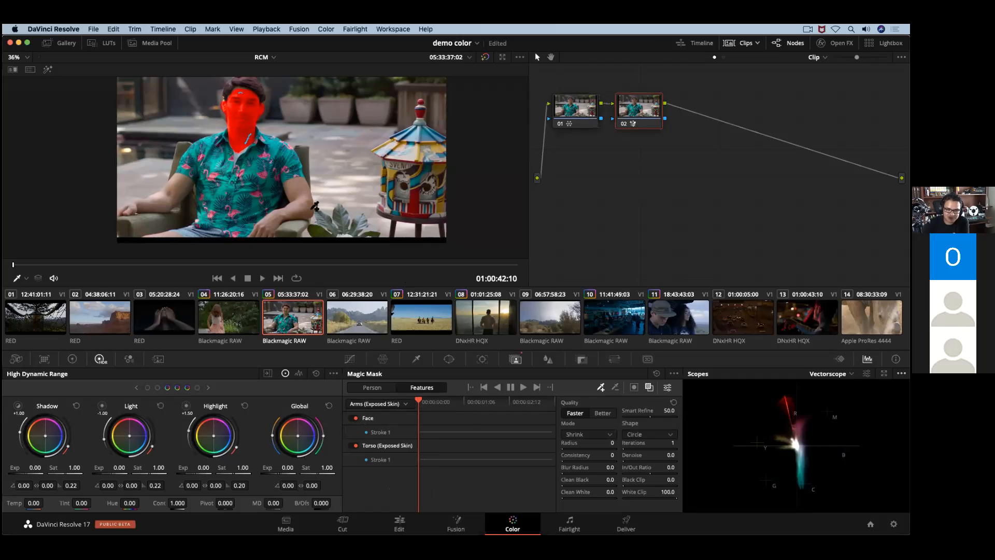
pyautogui.moveTo(301, 190); pyautogui.dragTo(304, 200)
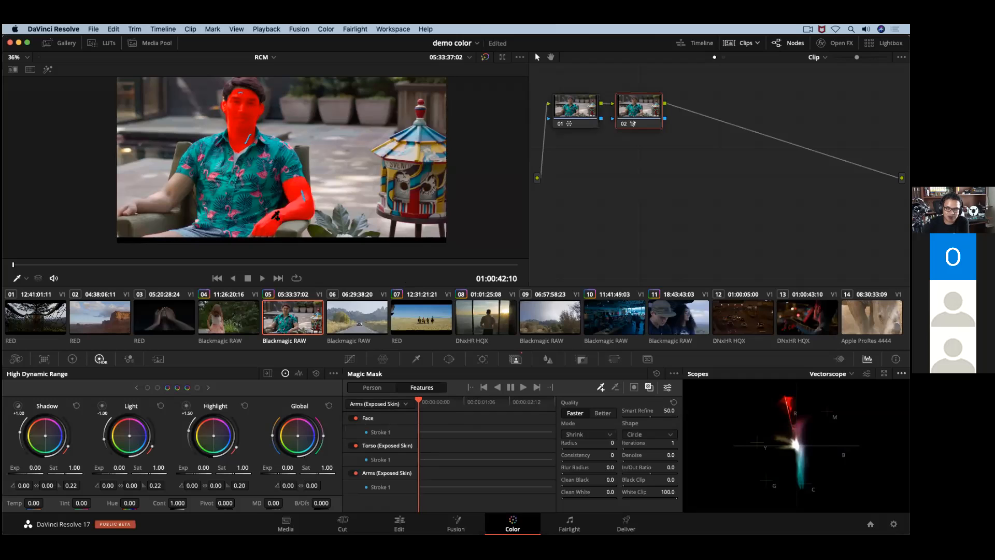
pyautogui.moveTo(170, 187); pyautogui.dragTo(177, 185)
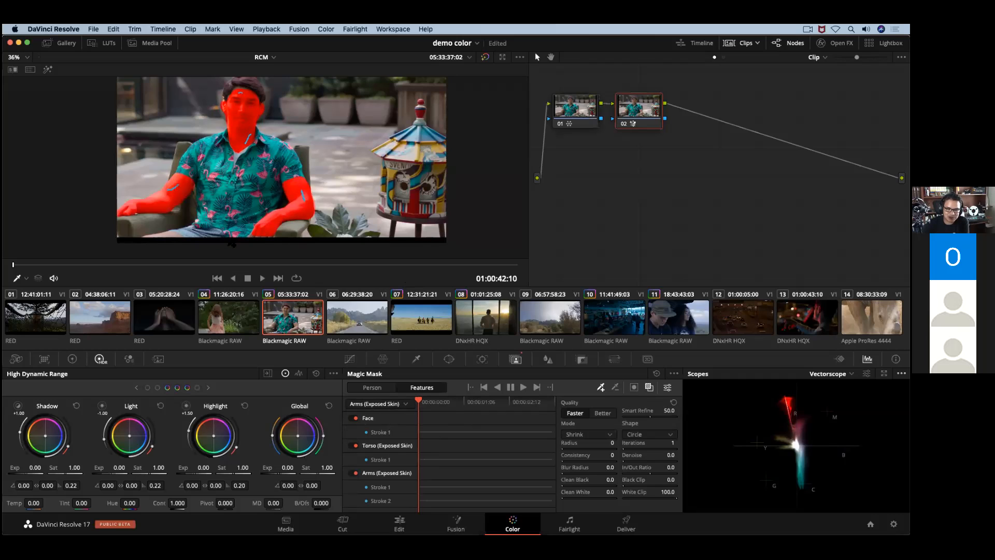
pyautogui.click(399, 406)
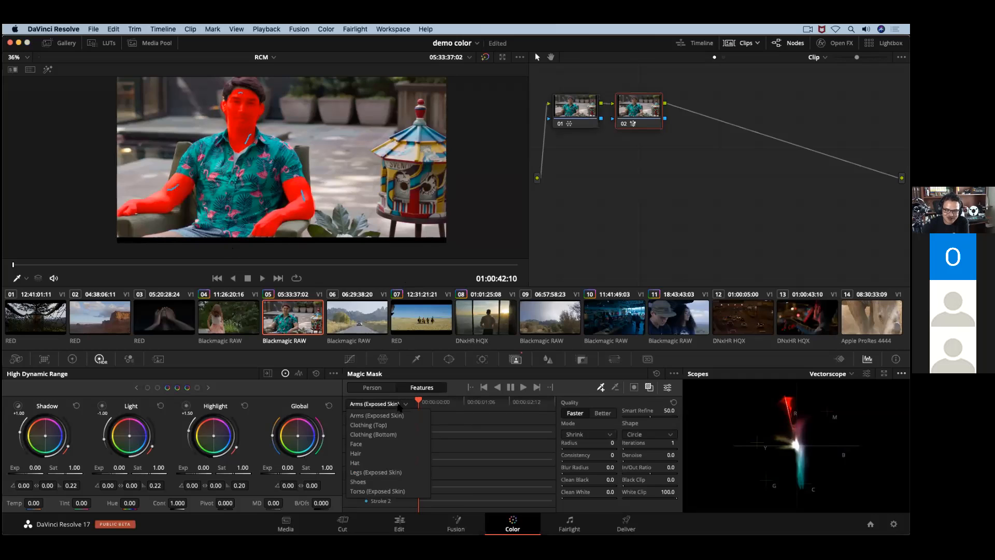
pyautogui.click(382, 473)
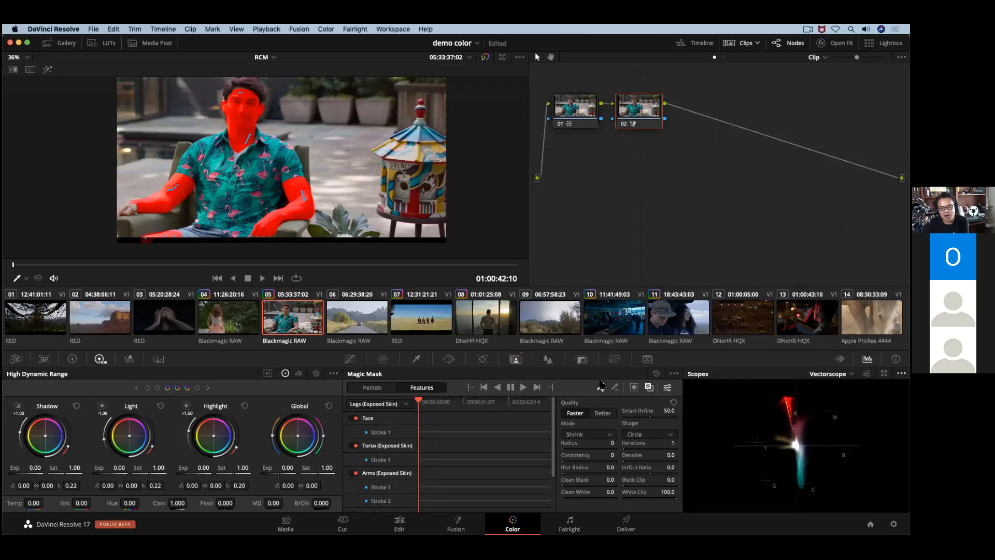
# Set the Global saturation of the masked skin to 1.15 with the overlay hidden, and show the overlay again
pyautogui.click(647, 388)
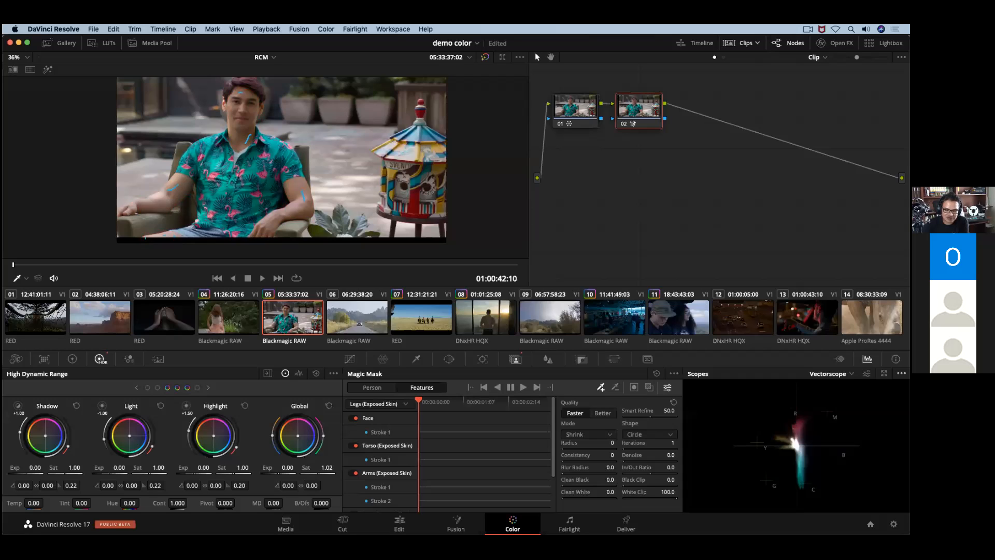
pyautogui.moveTo(327, 468); pyautogui.dragTo(329, 468)
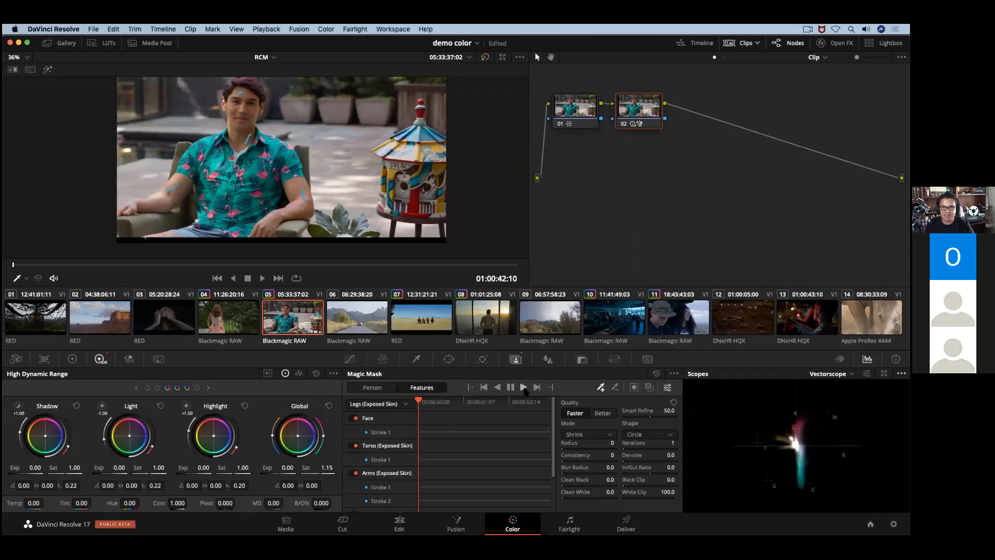
pyautogui.click(647, 389)
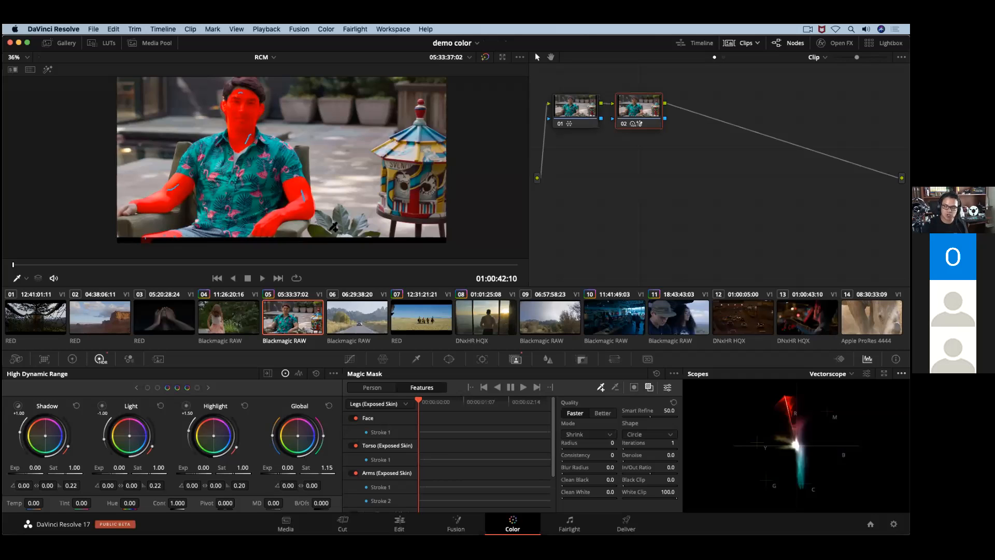
# Choose the stroke tool that subtracts from the mask, and return from the Window controls to the Magic Mask
pyautogui.click(615, 388)
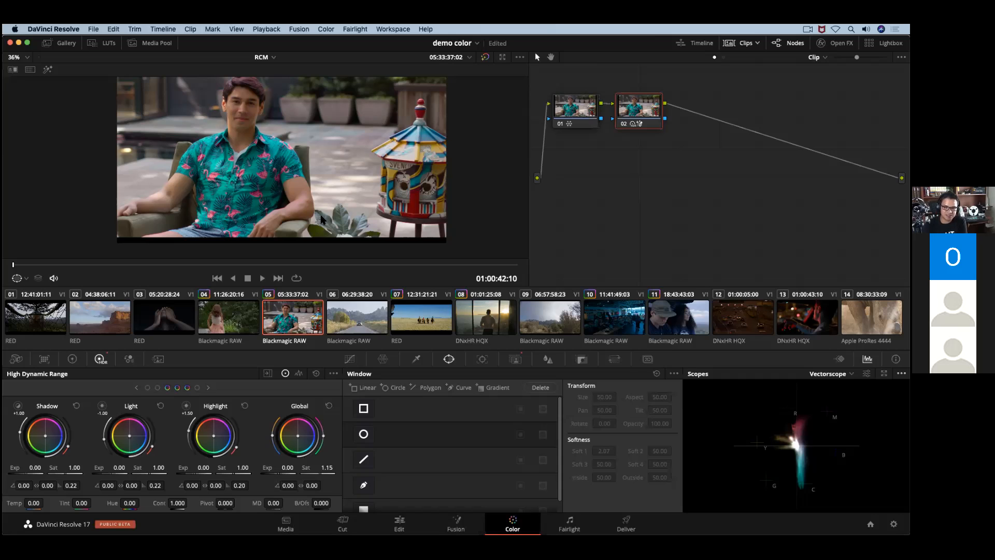
pyautogui.click(507, 360)
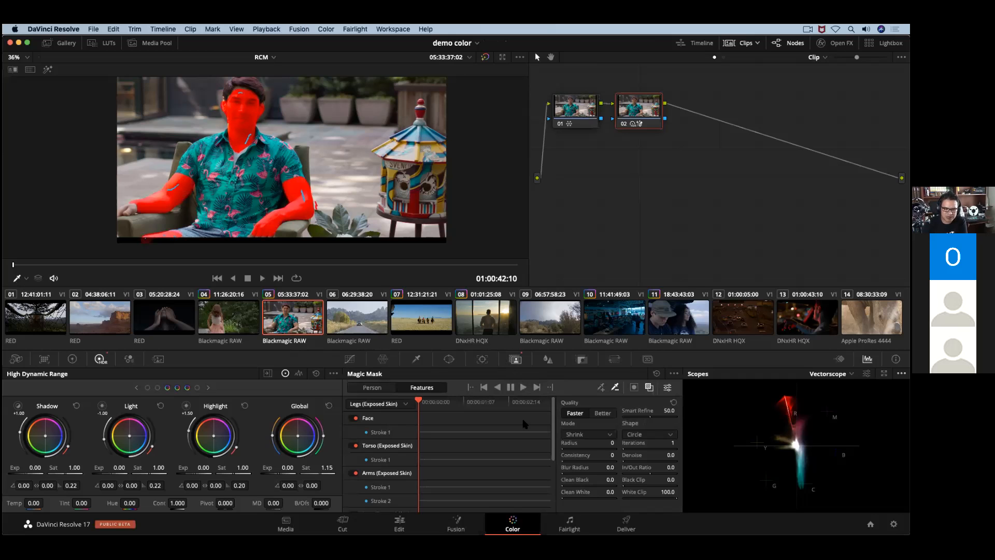
# Open the Color in v17 project and select node 02 of clip 08, the running woman
pyautogui.hotkey('shift', '1')
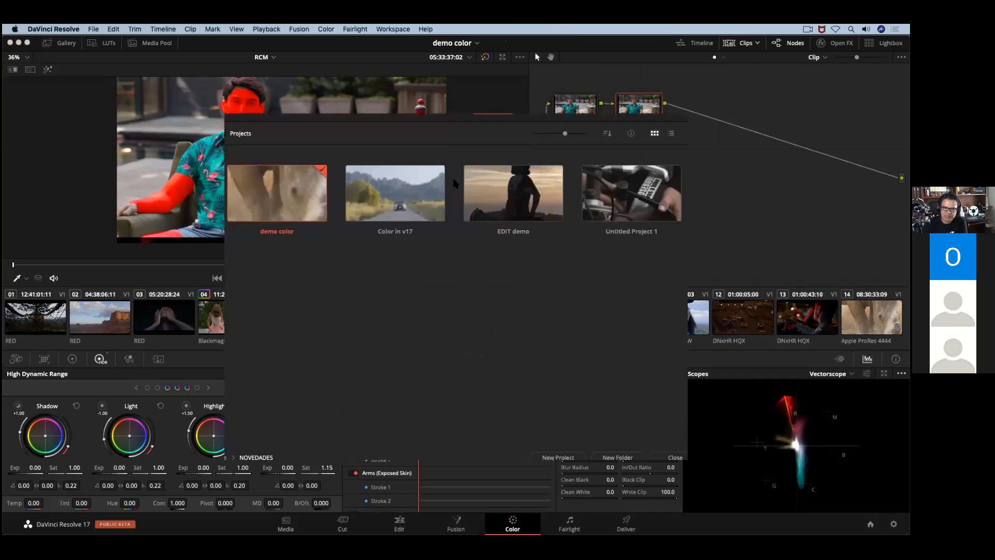
pyautogui.doubleClick(412, 195)
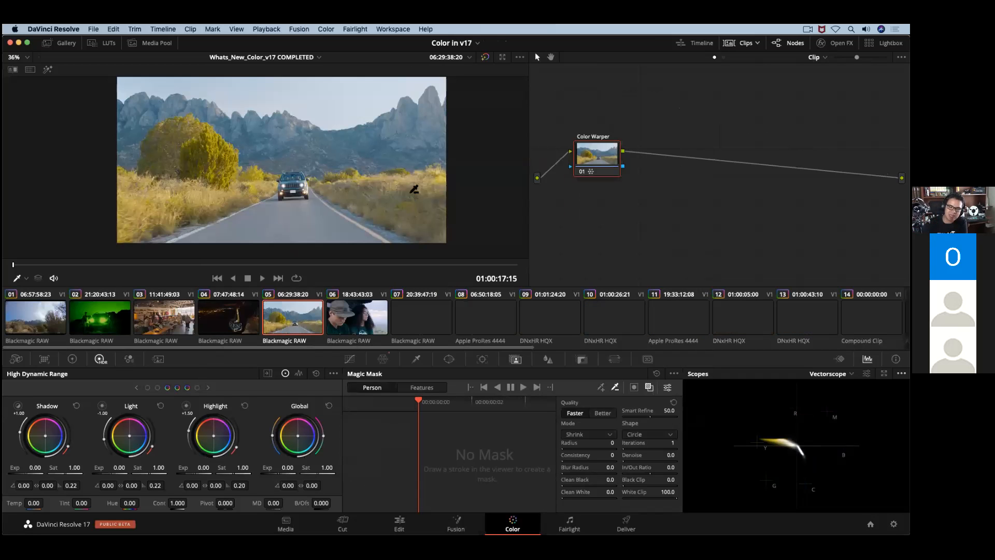
pyautogui.click(486, 321)
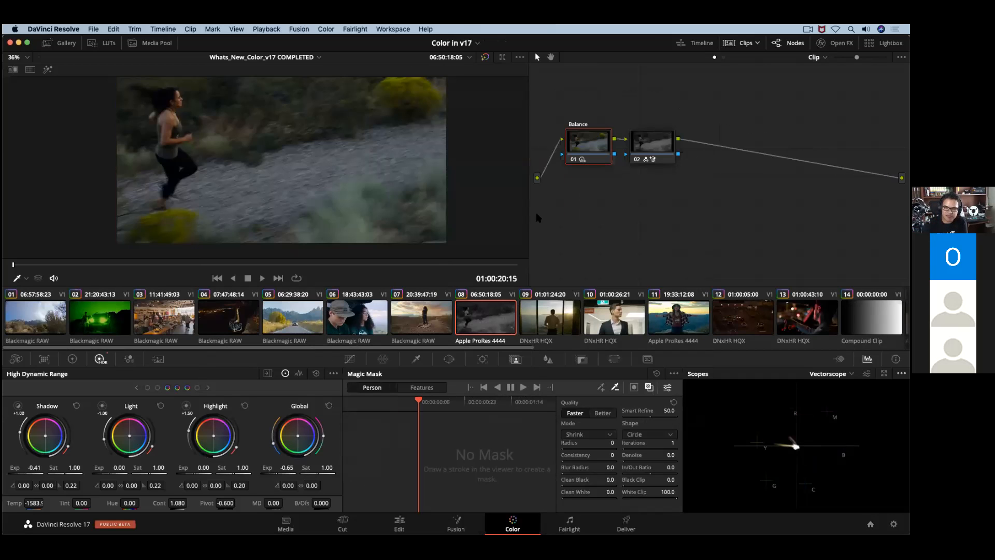
pyautogui.click(650, 155)
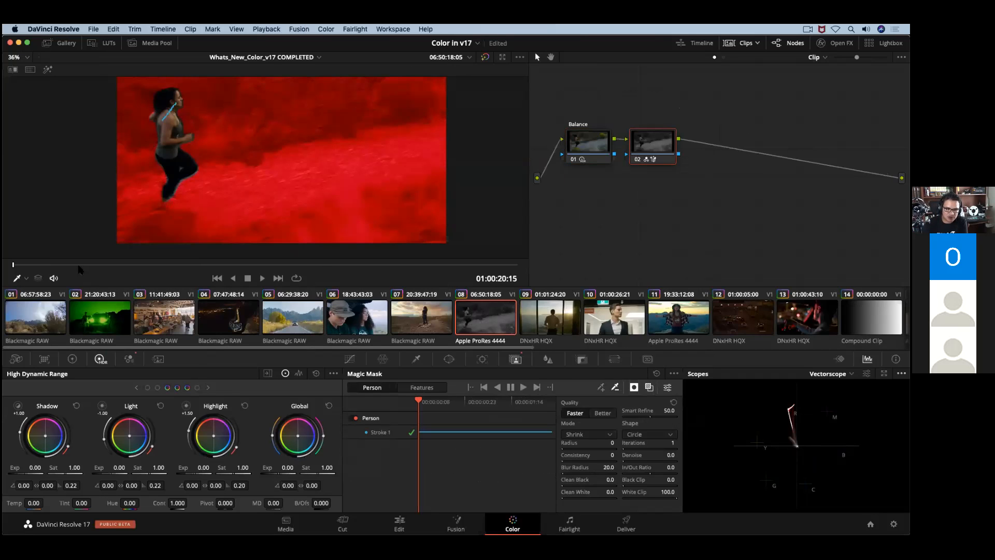
# Turn off the inversion of the runner's mask and scrub through the clip to check how the mask follows her
pyautogui.click(119, 265)
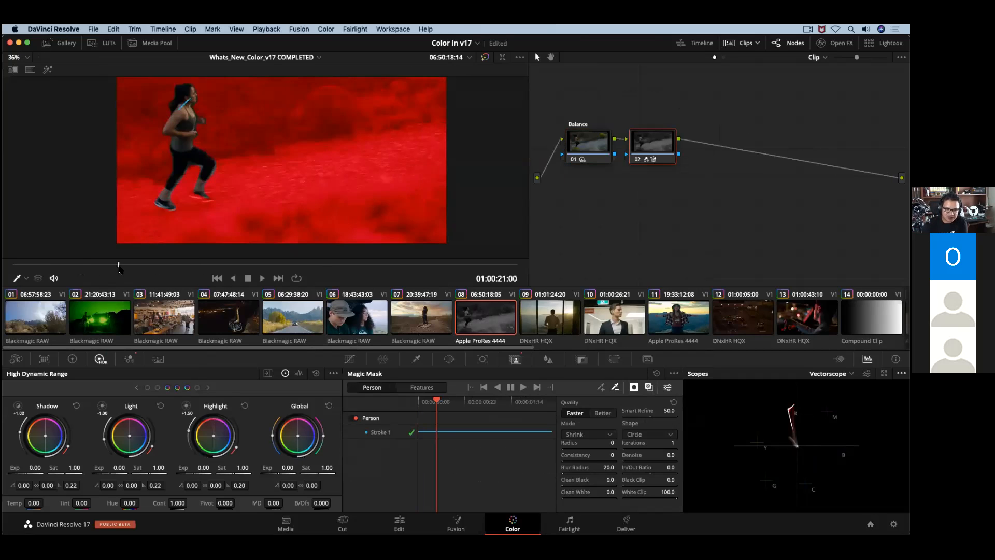
pyautogui.click(633, 387)
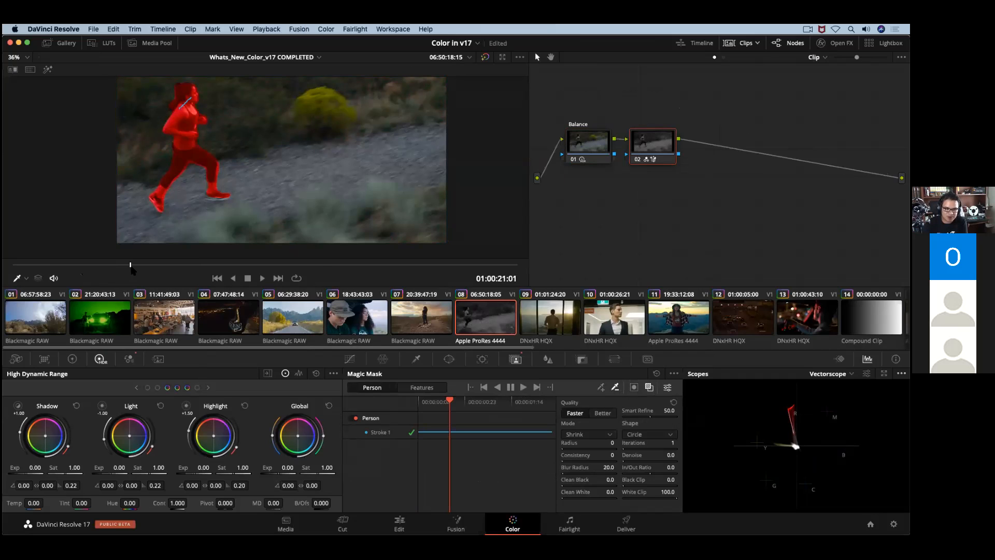
pyautogui.moveTo(73, 267)
pyautogui.mouseDown()
pyautogui.moveTo(354, 267)
pyautogui.moveTo(322, 262)
pyautogui.mouseUp()
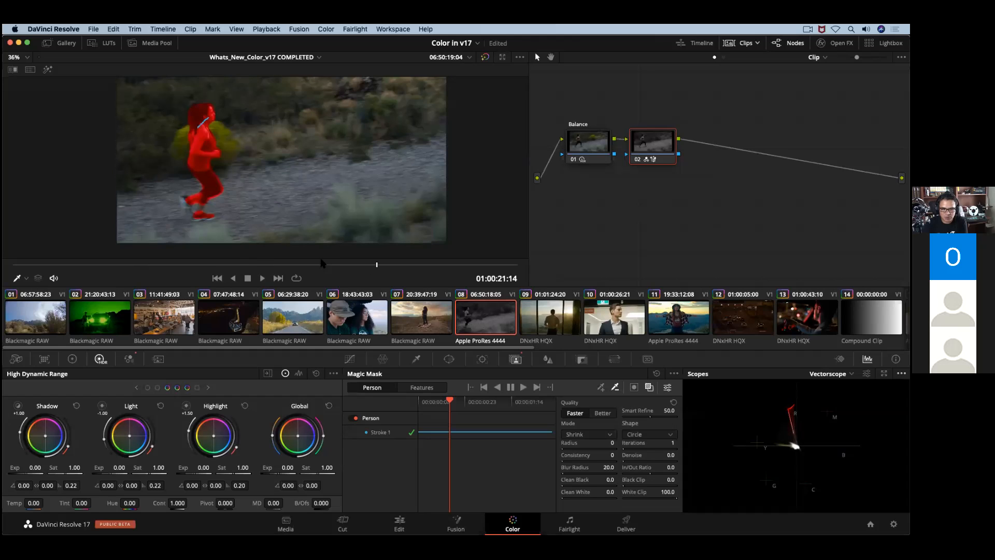
pyautogui.click(413, 265)
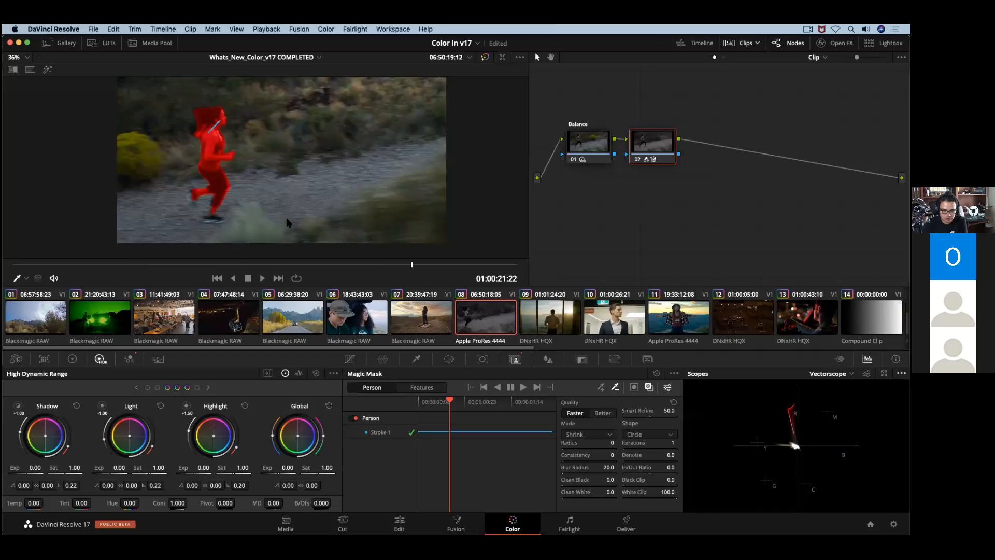
pyautogui.click(424, 265)
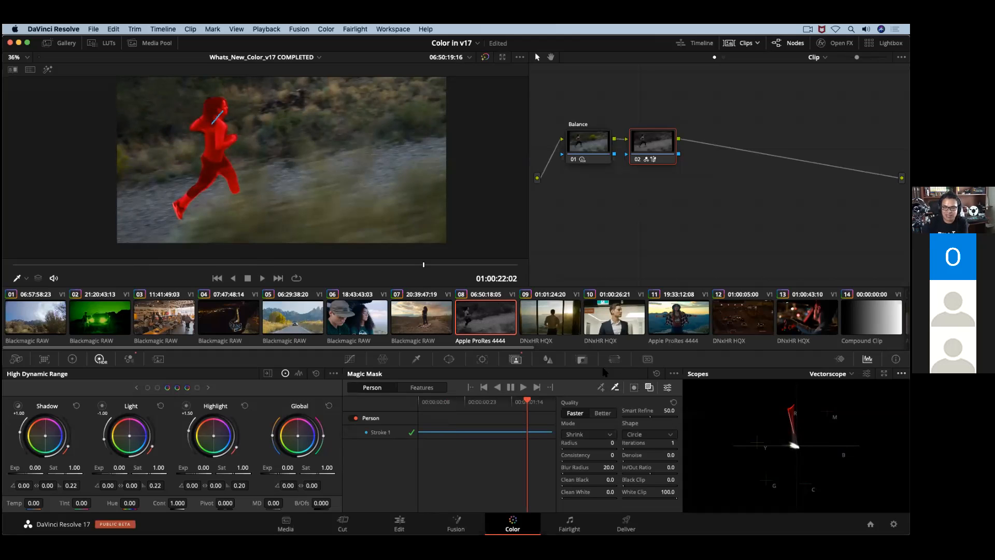
# Invert the runner's mask again and hide the mask overlay to view the graded background
pyautogui.click(649, 387)
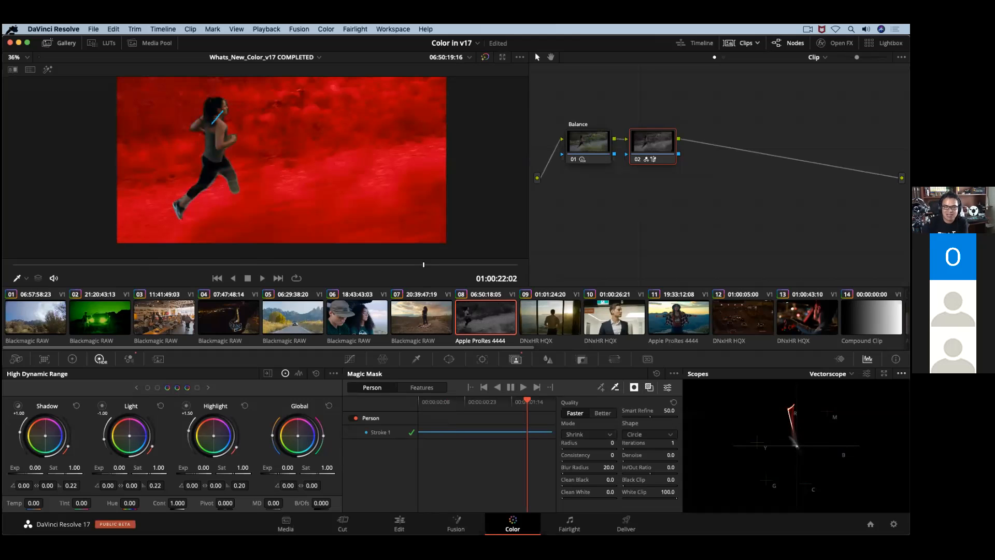
pyautogui.click(650, 388)
pyautogui.scroll(-2, 279, 138)
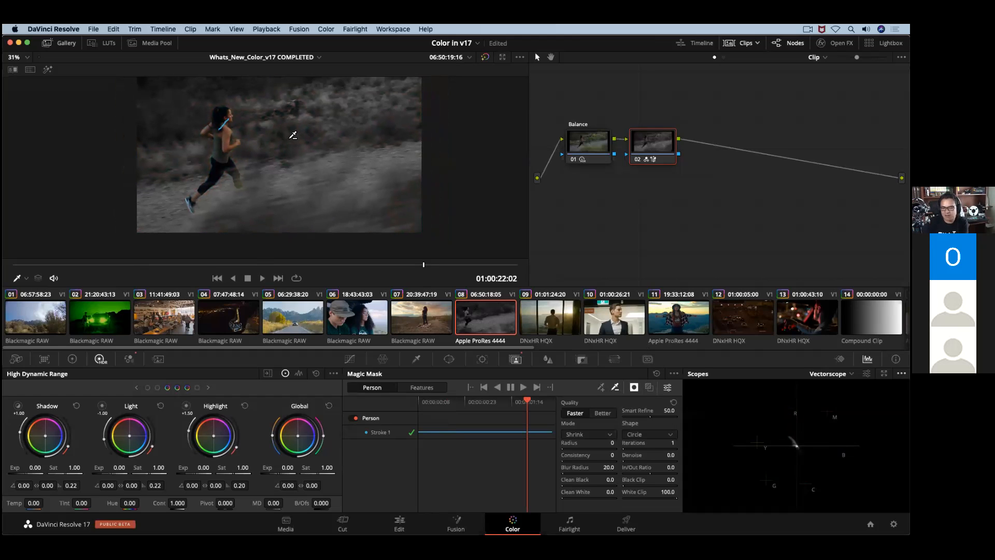
# Return to the demo color project, and switch to Keynote to show slide 11 about the new and improved OFX
pyautogui.click(456, 44)
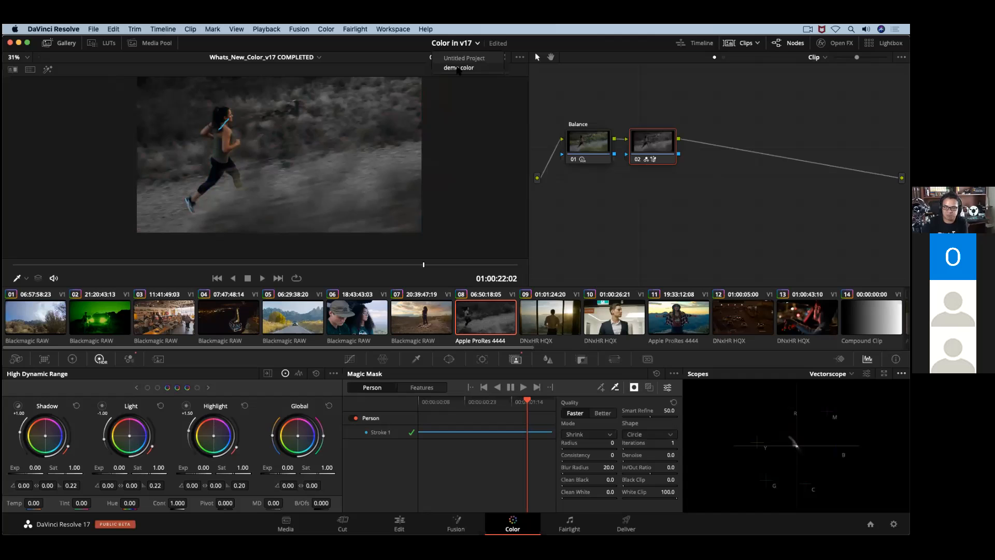
pyautogui.click(458, 68)
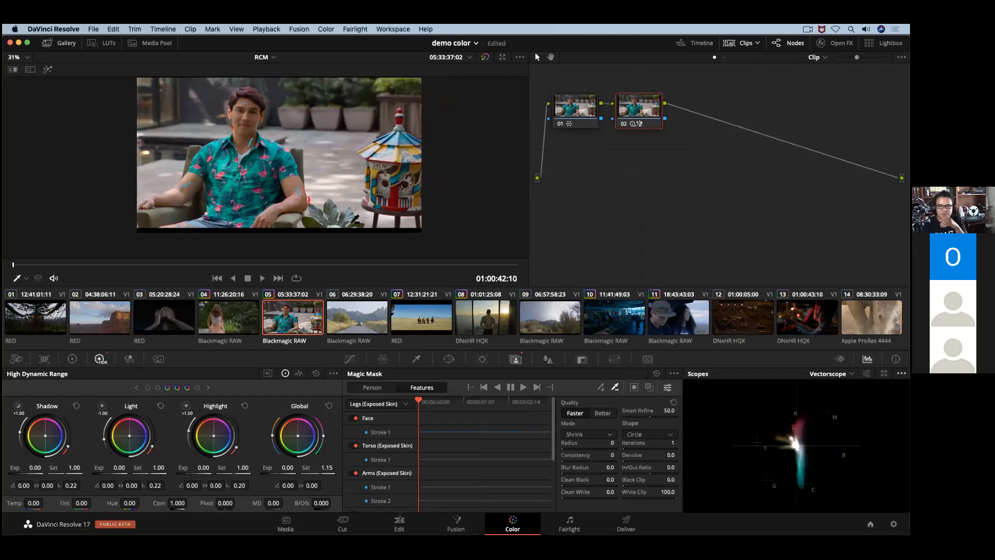
pyautogui.moveTo(657, 513)
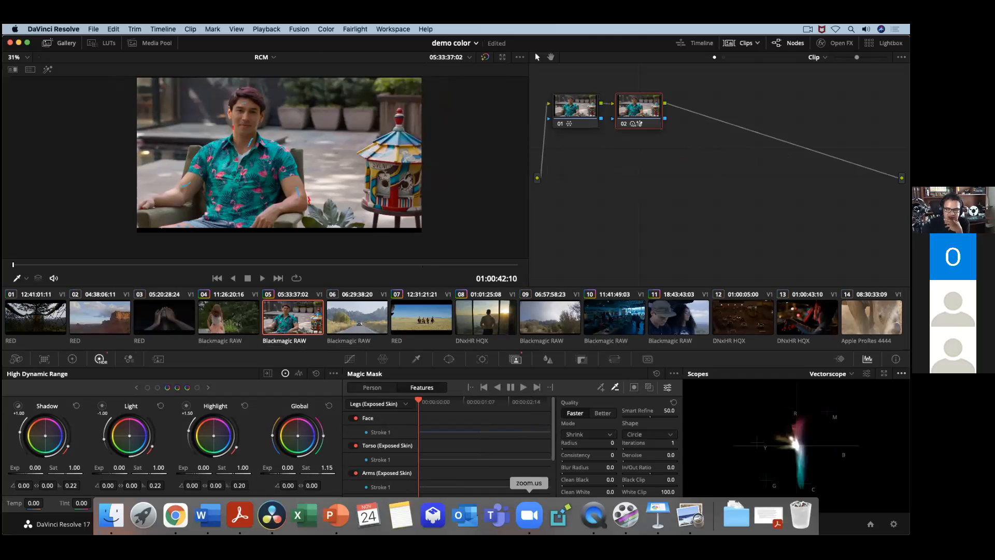
pyautogui.click(659, 517)
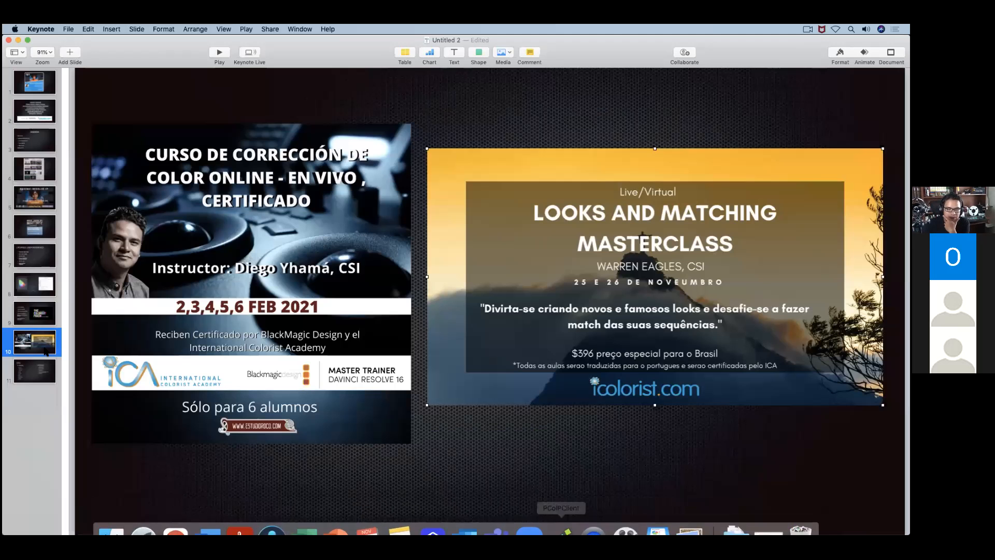
pyautogui.click(40, 371)
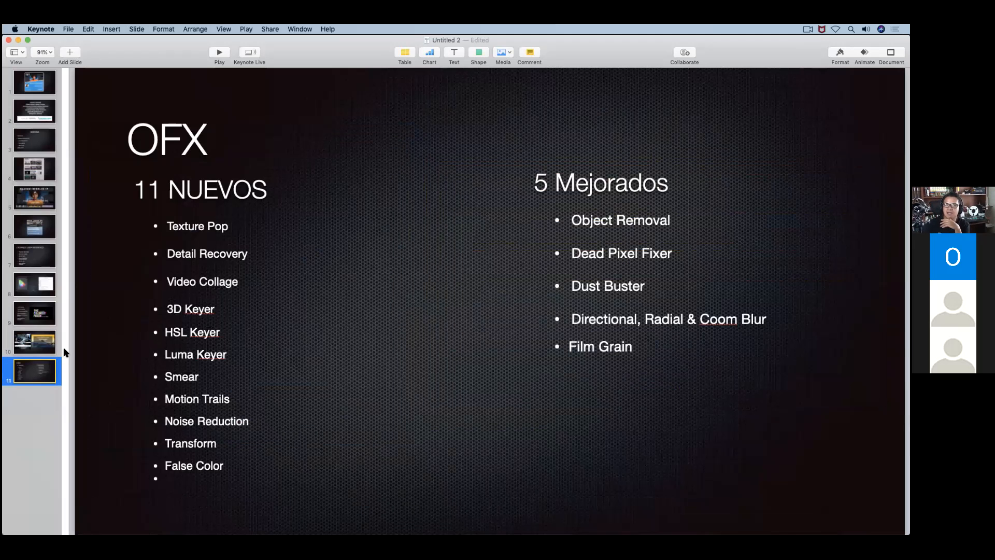
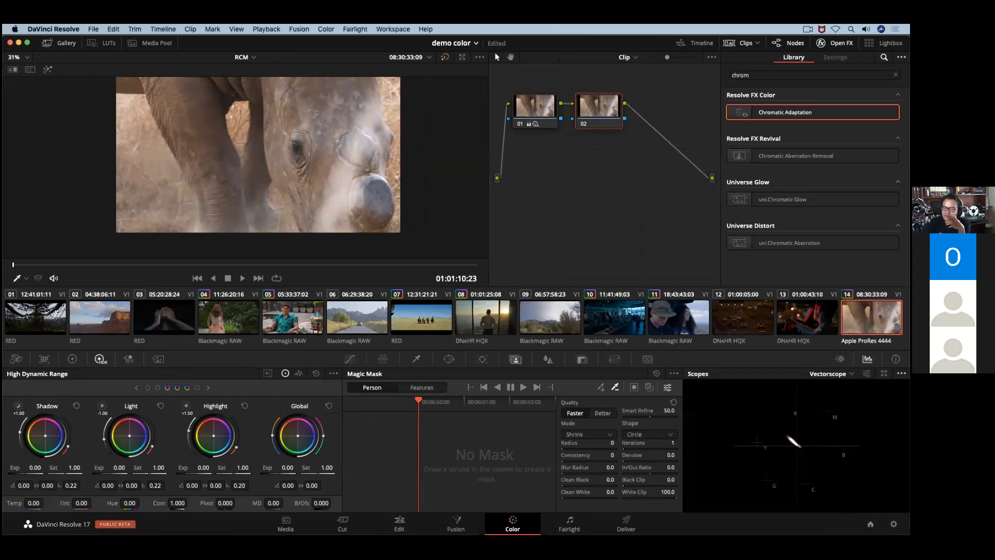
# Search the effects library for "text", and apply Texture Pop to node 02 with the Advanced operating mode
pyautogui.click(895, 75)
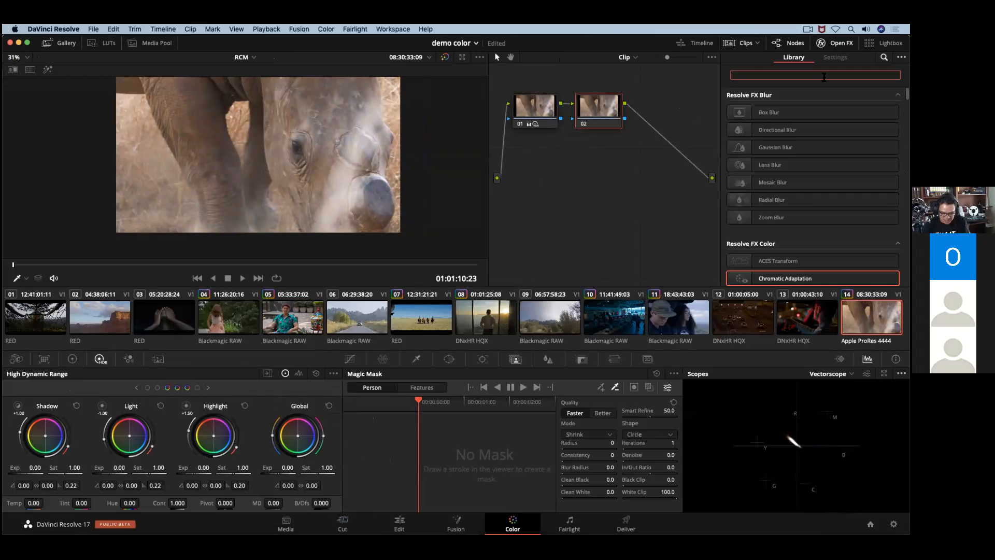
pyautogui.write('text')
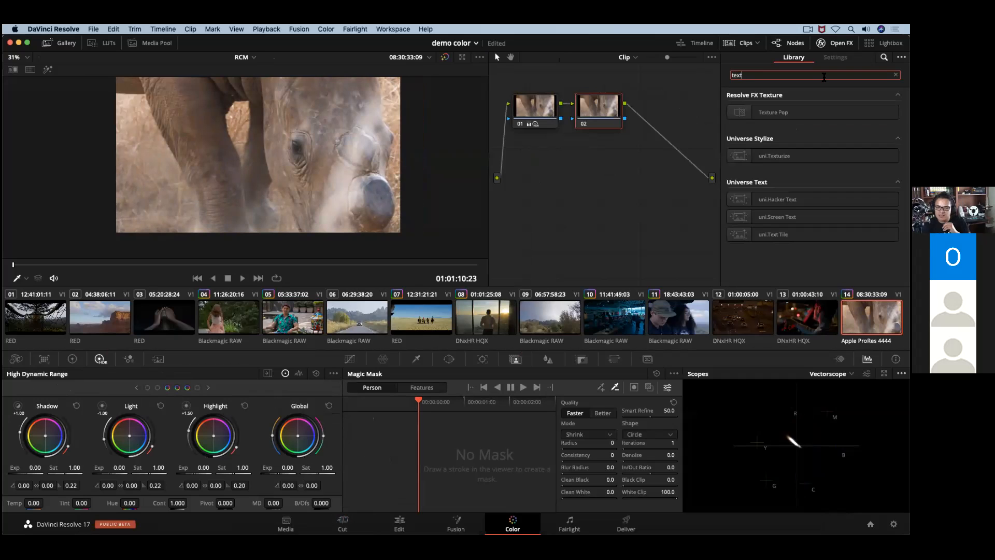
pyautogui.click(773, 113)
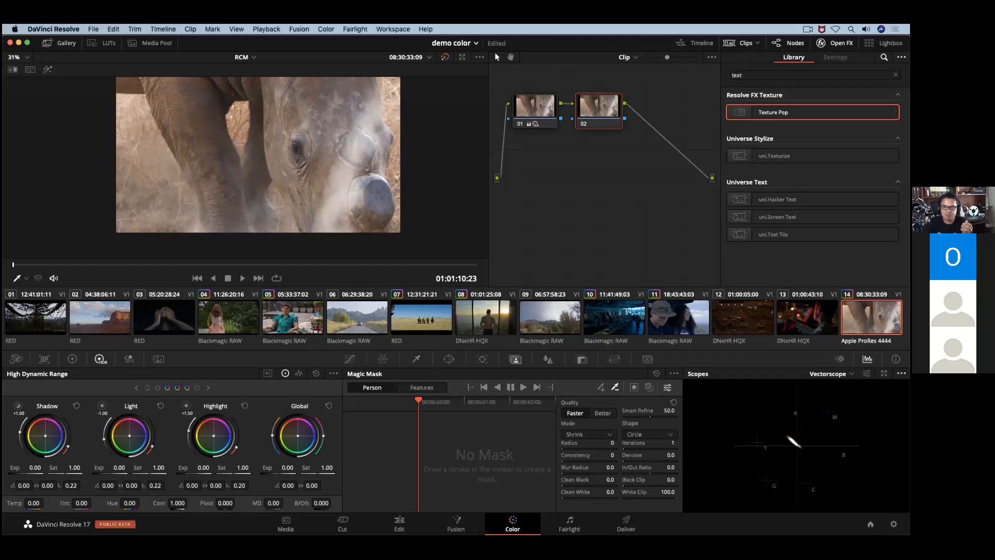
pyautogui.moveTo(770, 118); pyautogui.dragTo(610, 116)
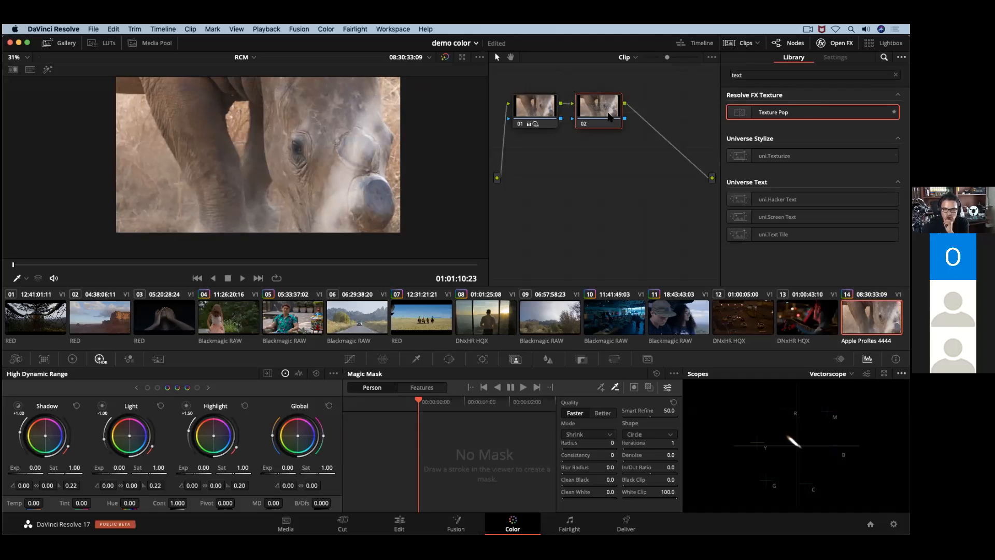
pyautogui.click(818, 109)
pyautogui.click(818, 133)
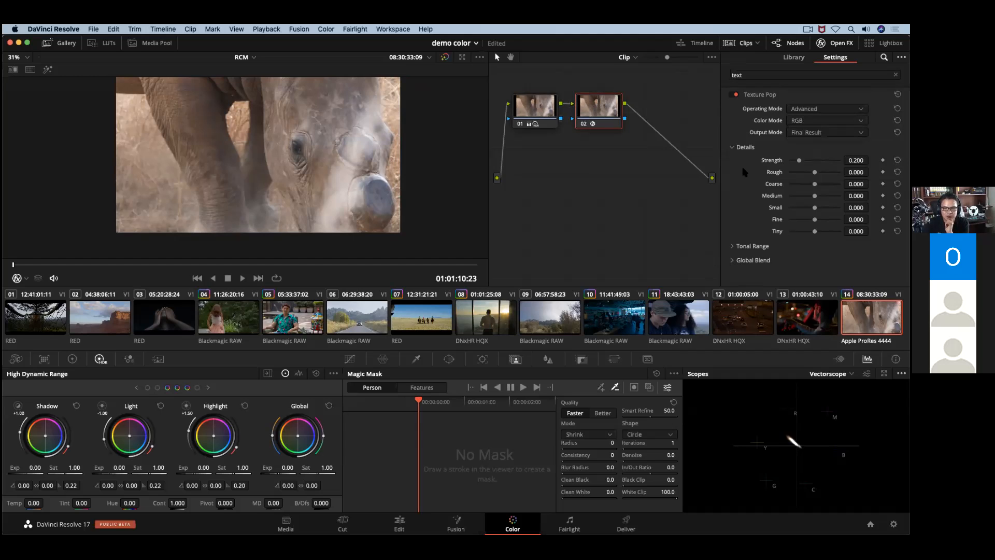
pyautogui.scroll(1, 348, 161)
pyautogui.moveTo(379, 157); pyautogui.dragTo(388, 168)
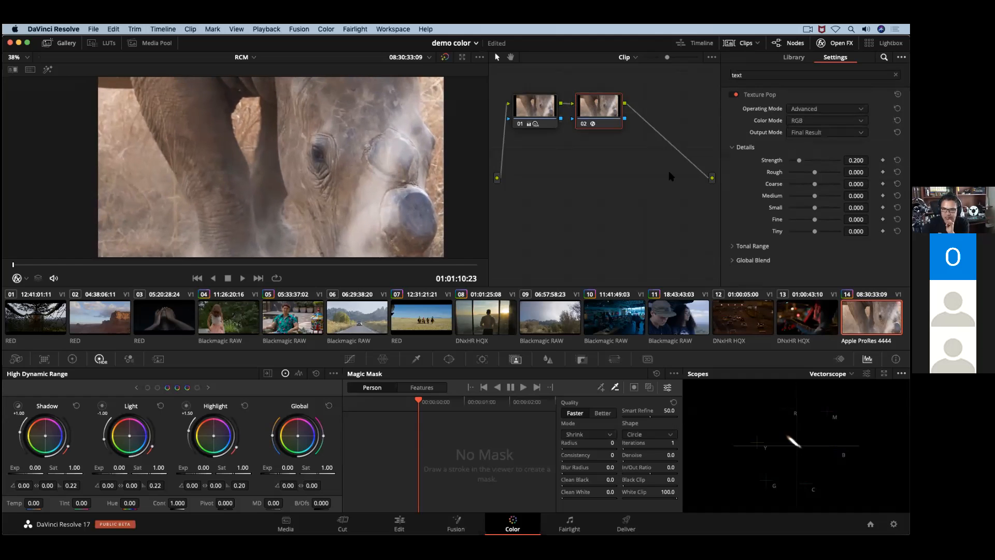
pyautogui.click(801, 134)
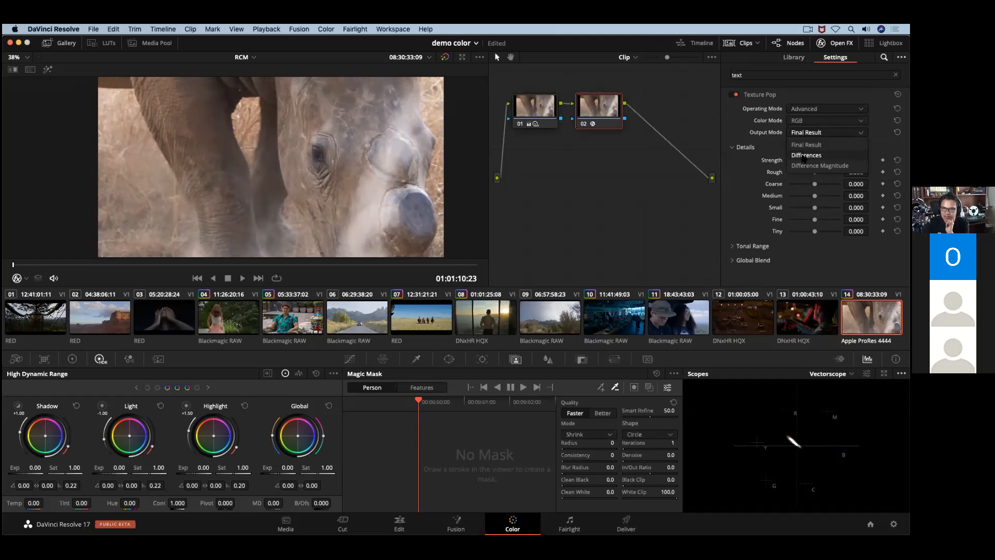
pyautogui.click(708, 126)
pyautogui.click(816, 121)
pyautogui.click(817, 122)
# Set Texture Pop's Strength to 0.909, Medium to 0.798, Small to 0.101 and Fine to 0.376, viewing the frame at 01:01:12:09
pyautogui.moveTo(799, 161); pyautogui.dragTo(829, 160)
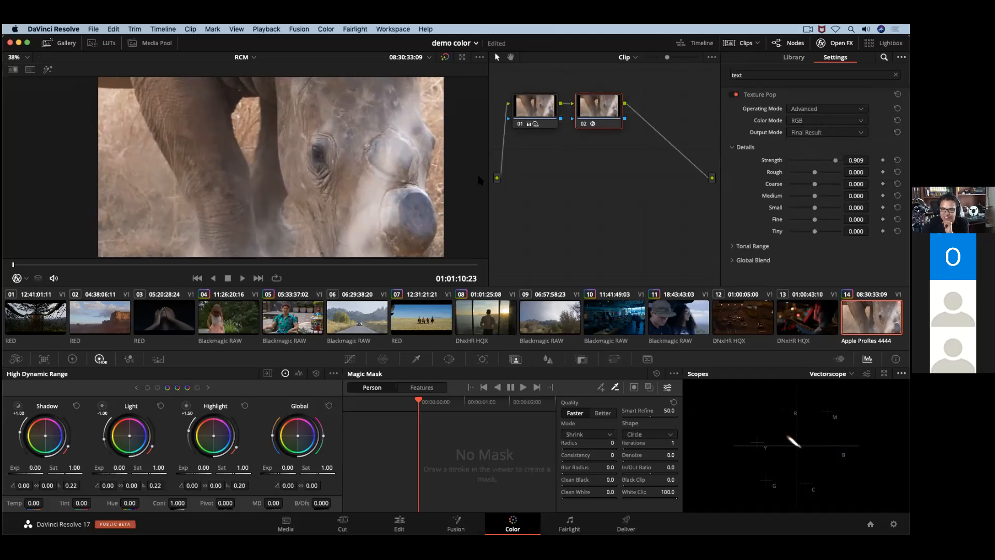
pyautogui.moveTo(353, 264); pyautogui.dragTo(245, 274)
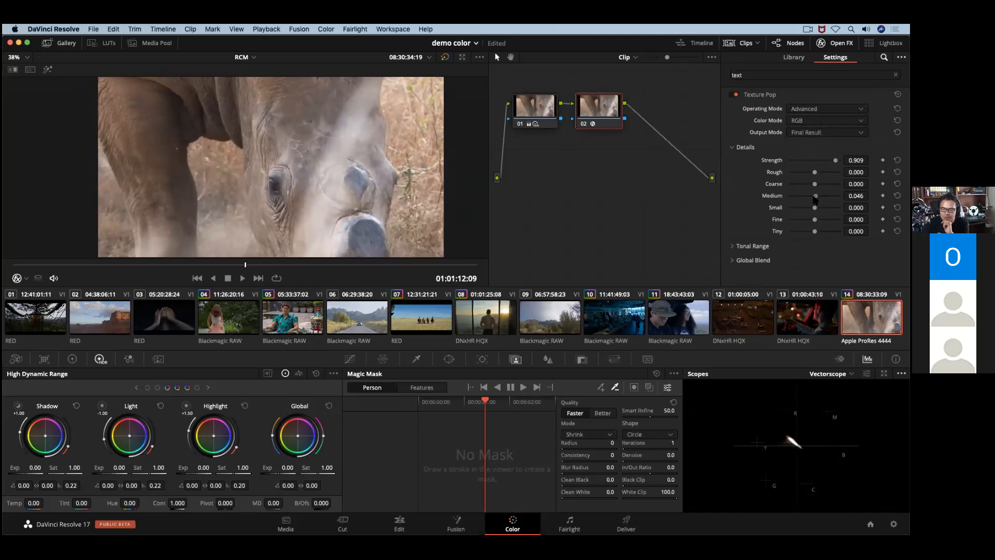
pyautogui.moveTo(815, 196); pyautogui.dragTo(824, 220)
pyautogui.click(816, 208)
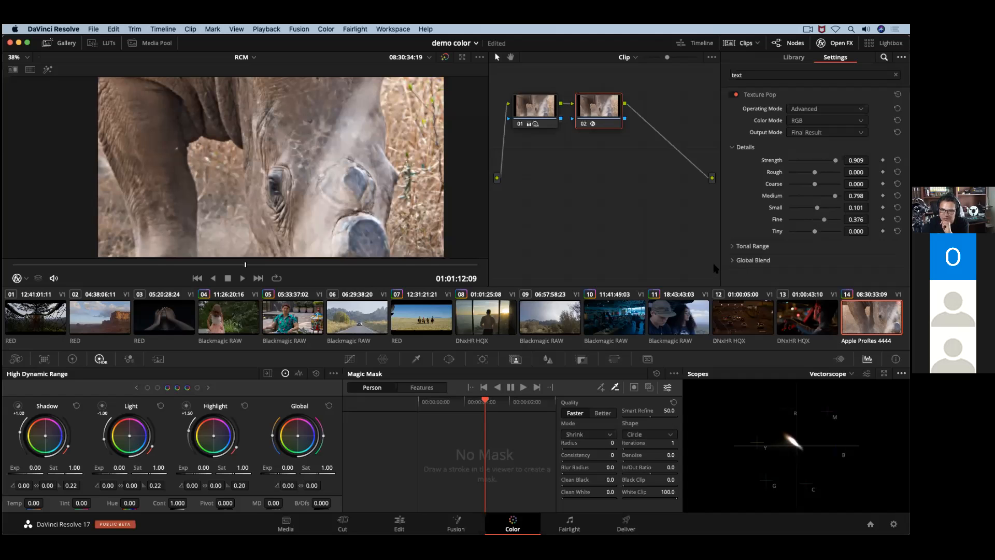
# Set Texture Pop's tonal range to Shadows 0.458 and Highlights 0.669, and lower the Strength to 0.477
pyautogui.click(734, 246)
pyautogui.scroll(-2, 808, 228)
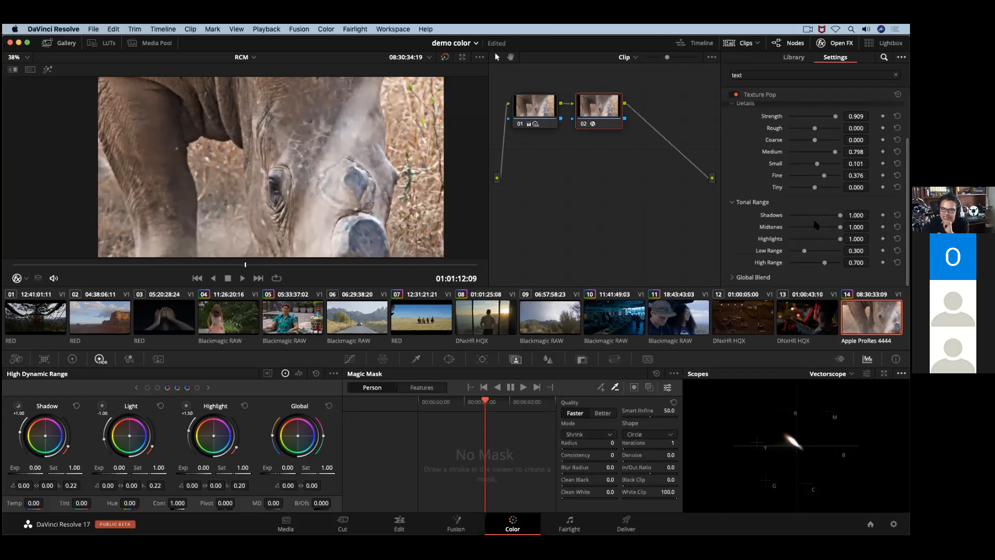
pyautogui.moveTo(840, 215); pyautogui.dragTo(811, 220)
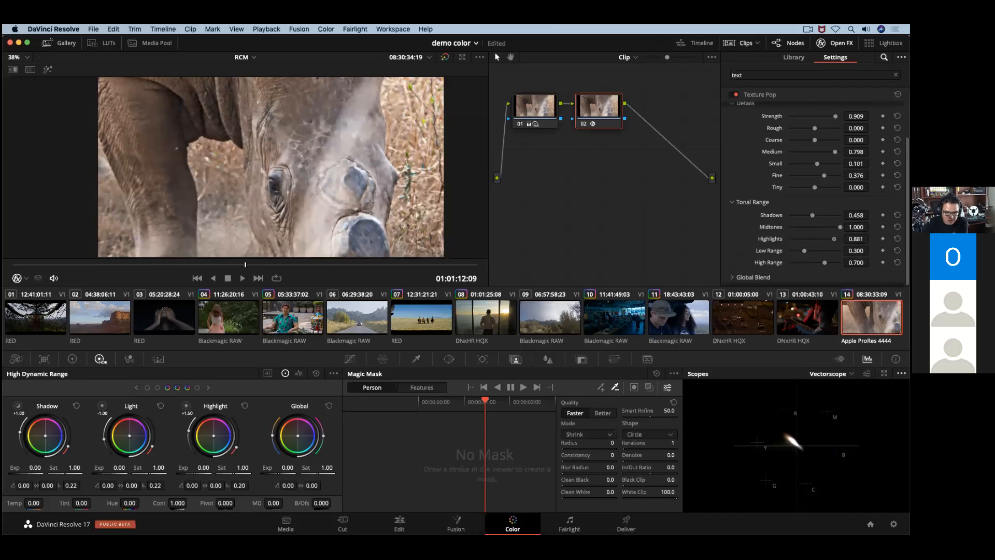
pyautogui.moveTo(833, 239); pyautogui.dragTo(828, 239)
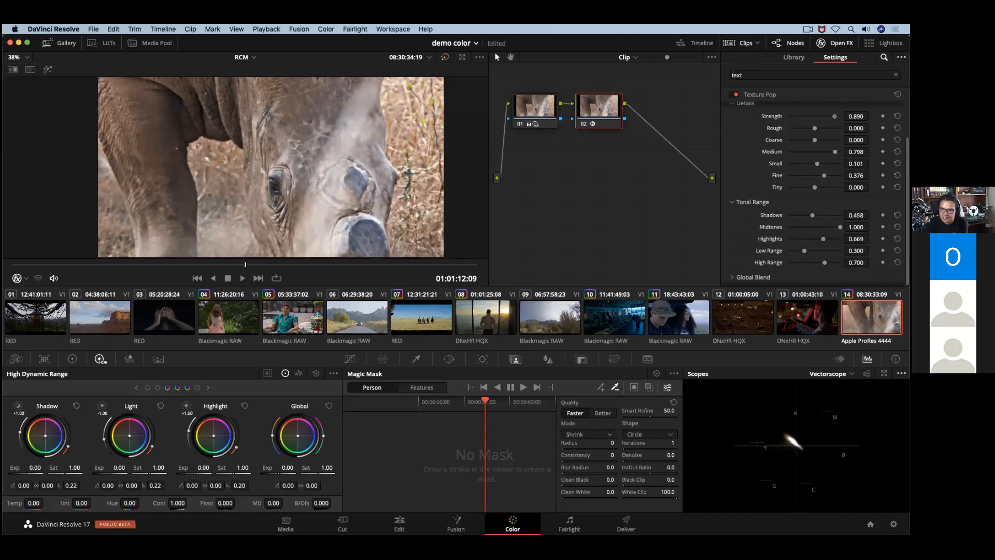
pyautogui.moveTo(833, 116); pyautogui.dragTo(810, 118)
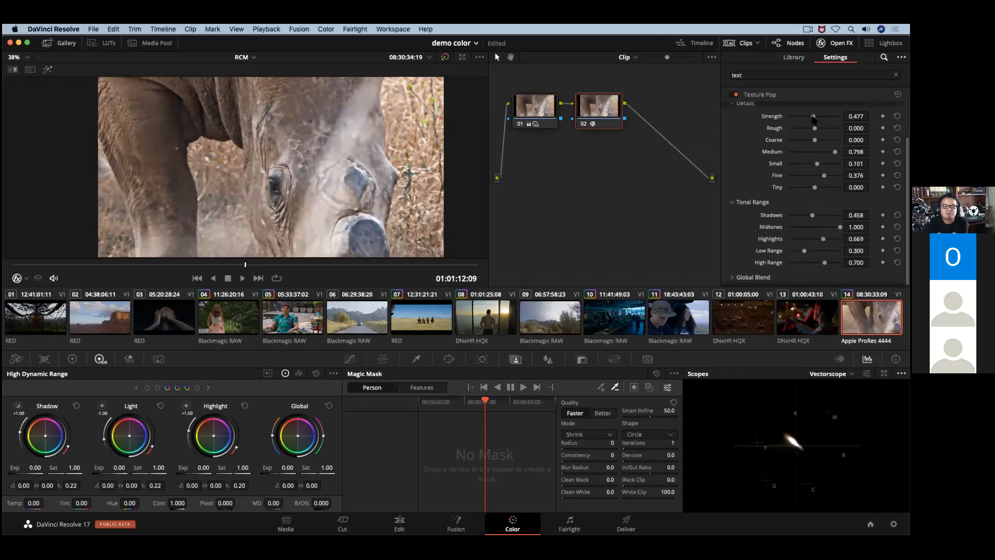
# Preview Texture Pop's effect with the Differences output mode, and restore the output to Final Result
pyautogui.scroll(2, 760, 155)
pyautogui.click(806, 132)
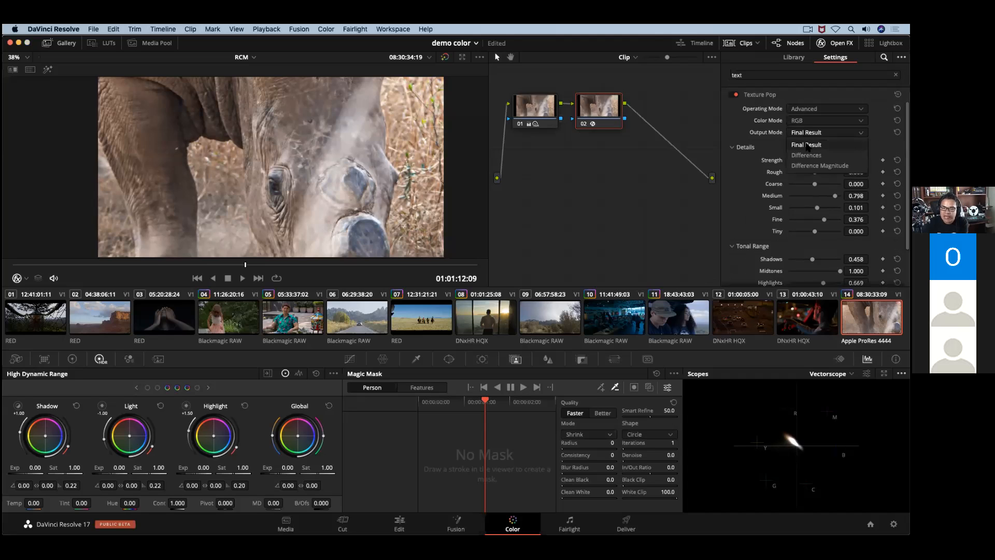
pyautogui.click(807, 155)
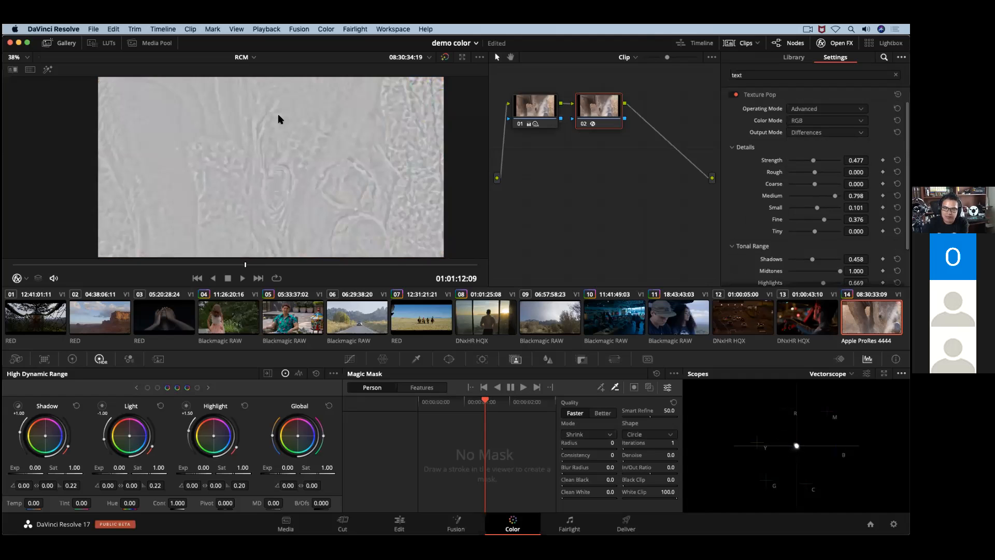
pyautogui.click(801, 134)
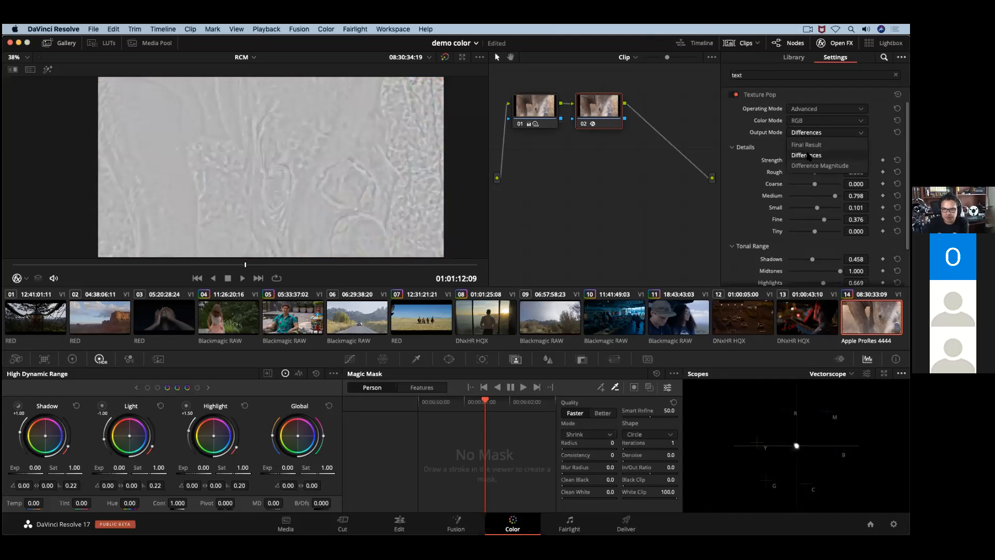
pyautogui.click(801, 155)
pyautogui.click(810, 133)
pyautogui.click(812, 145)
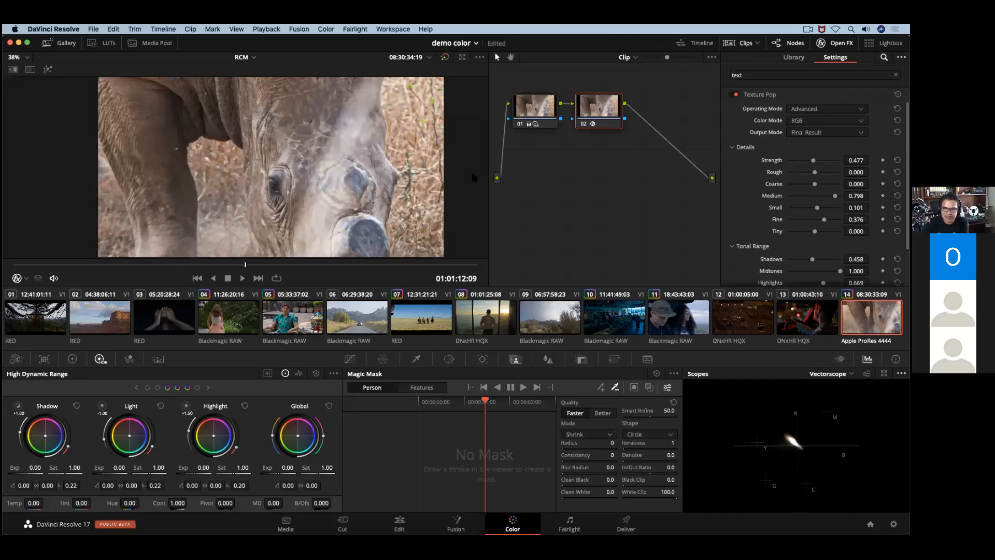
# Compare the rhino clip with node 02's Texture Pop disabled and re-enabled, and review the effect's tonal range settings
pyautogui.click(582, 125)
pyautogui.click(581, 125)
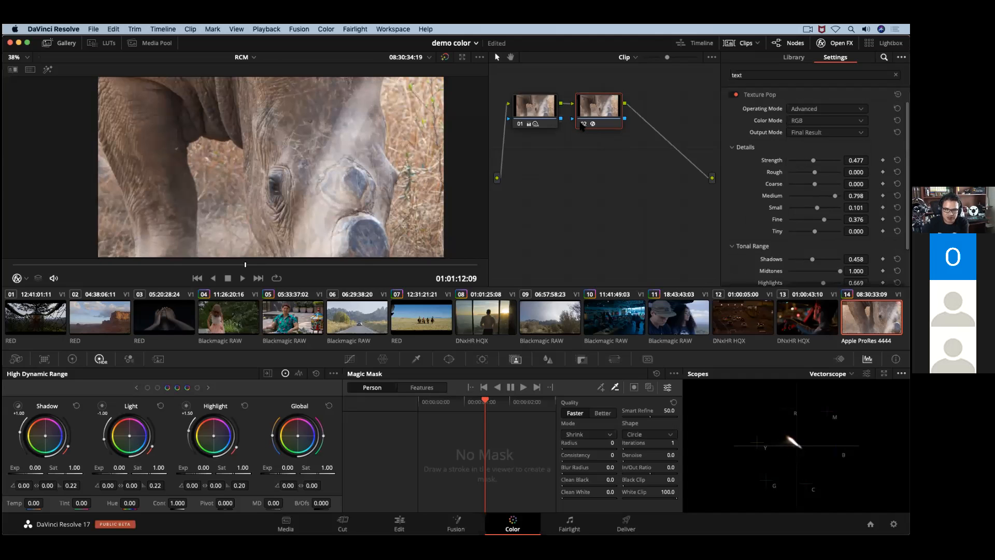
pyautogui.scroll(-2, 800, 208)
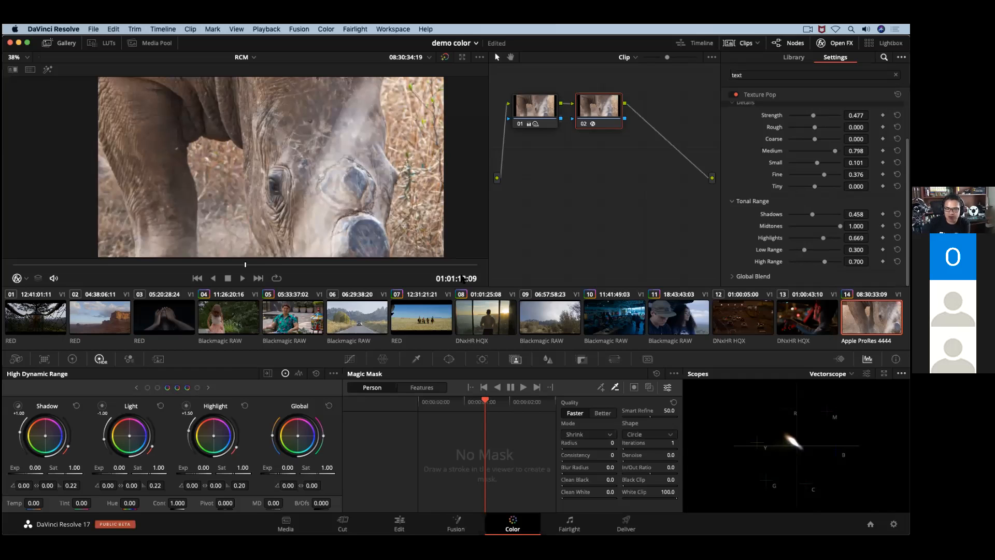
# Search the effects library for "false", and apply False Color to clip 11's node 01 with the Blackmagic URSA Mini Pro 4.6K camera
pyautogui.click(428, 330)
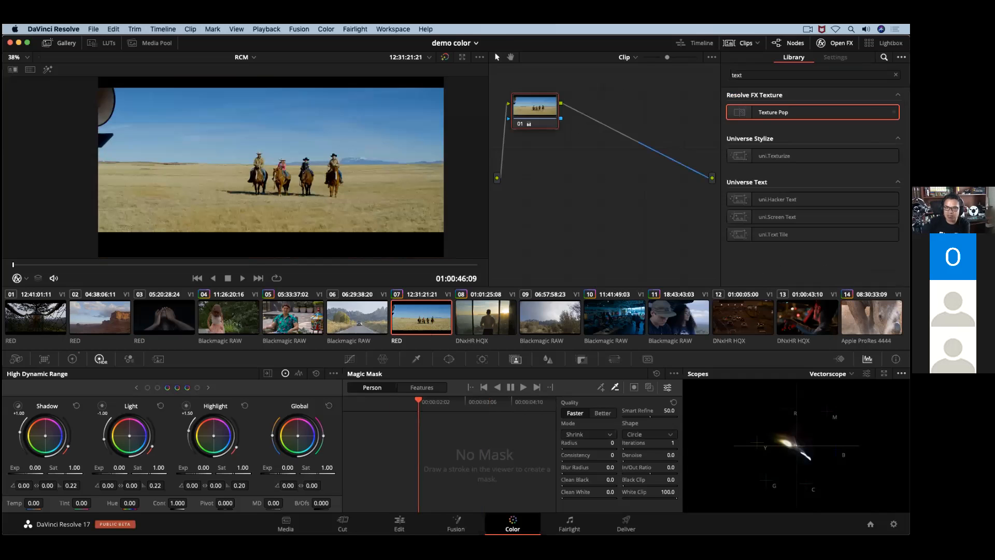
pyautogui.click(896, 75)
pyautogui.write('fla')
pyautogui.press('BackSpace')
pyautogui.press('BackSpace')
pyautogui.write('alse')
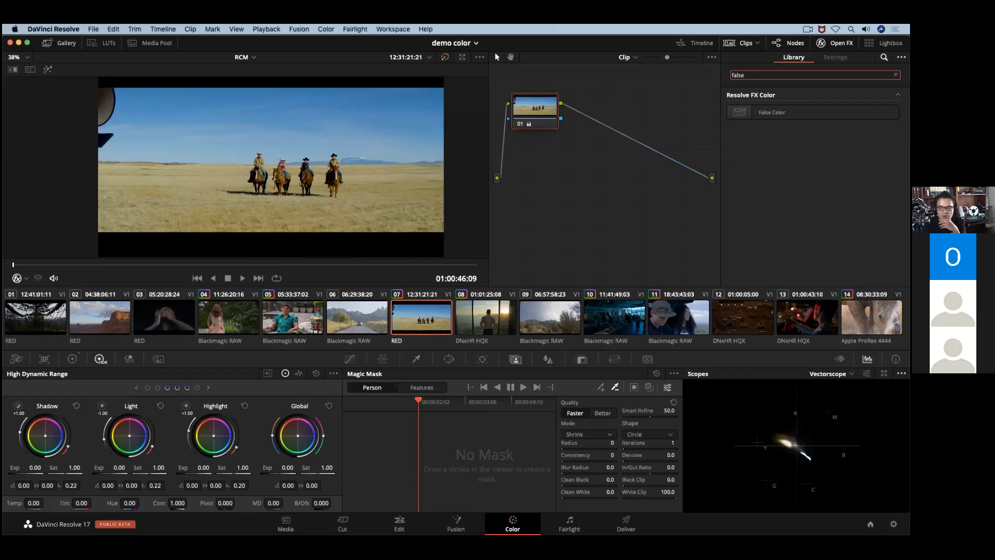
pyautogui.click(684, 318)
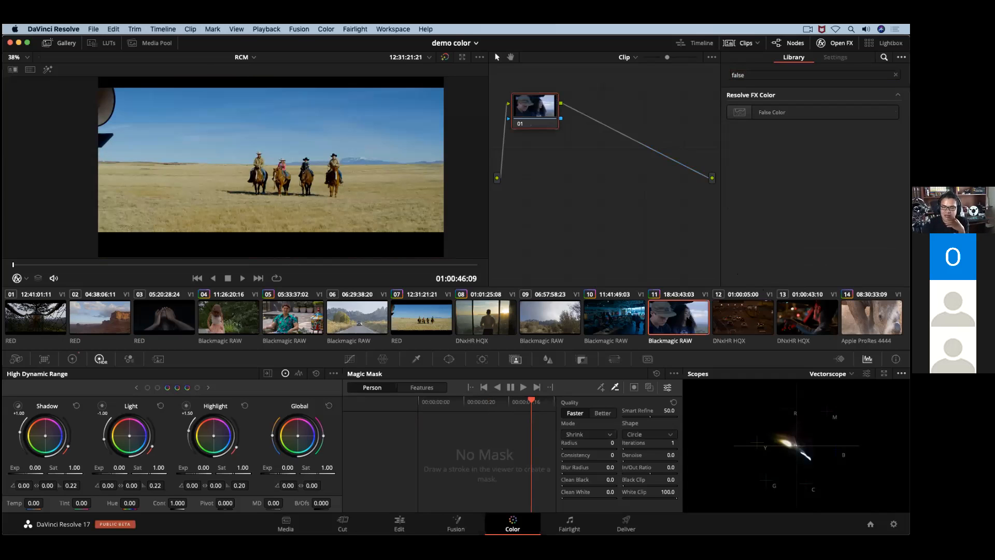
pyautogui.moveTo(766, 116); pyautogui.dragTo(537, 122)
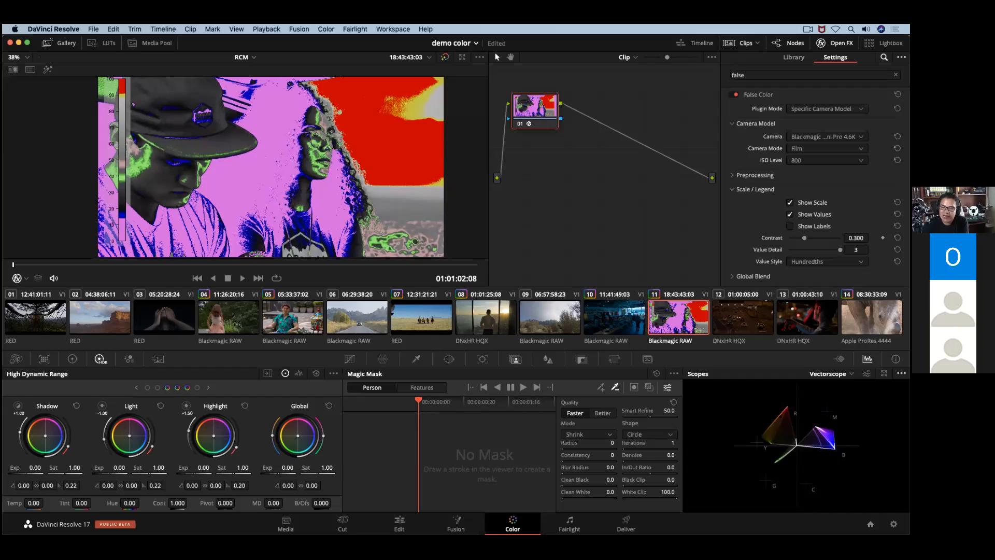
pyautogui.click(827, 137)
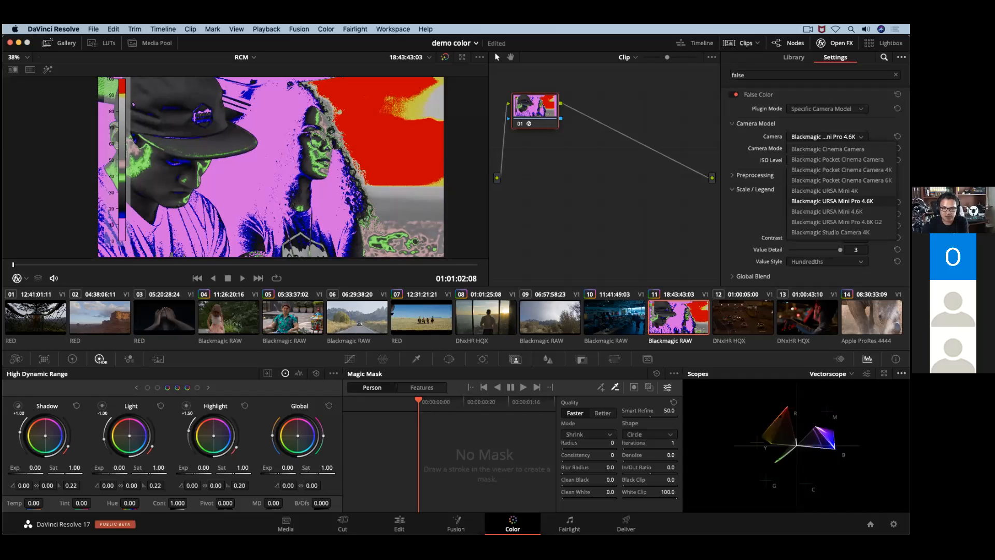
pyautogui.click(855, 202)
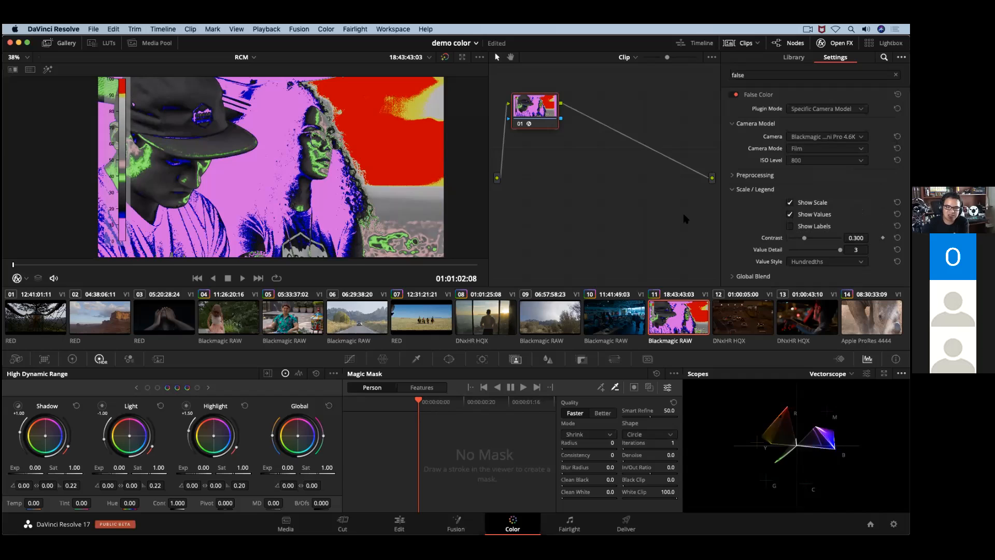
# Switch to the primary color wheels, try a Gamma of 0.02 on the False Color node, and reset it
pyautogui.click(158, 388)
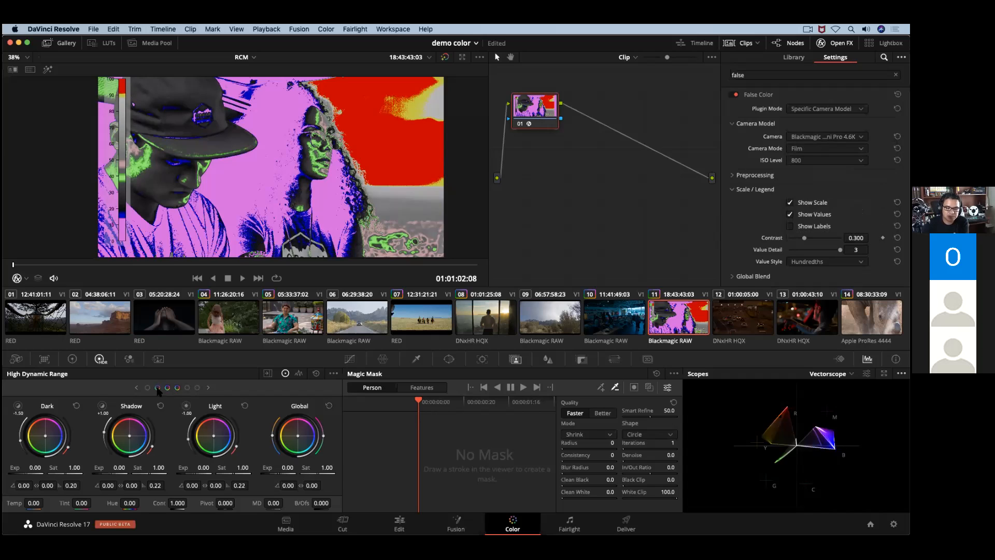
pyautogui.click(72, 358)
pyautogui.moveTo(127, 485)
pyautogui.mouseDown()
pyautogui.moveTo(114, 485)
pyautogui.moveTo(131, 485)
pyautogui.mouseUp()
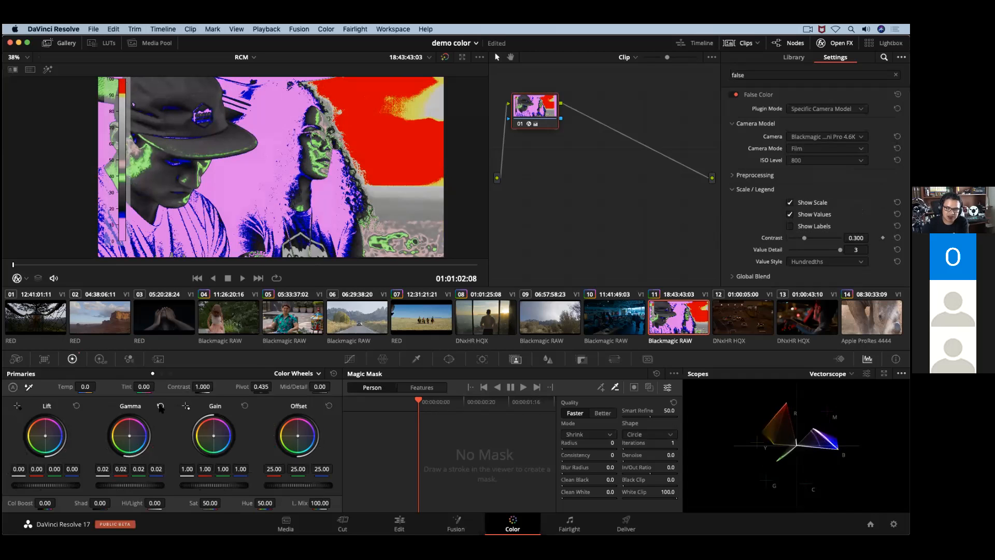
pyautogui.click(160, 405)
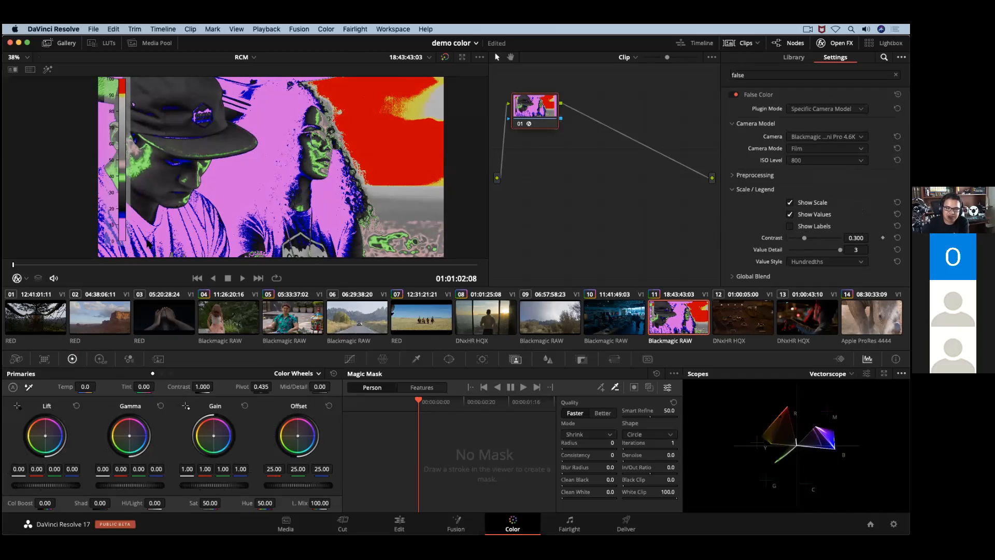
# Insert an empty serial node ahead of clip 11's False Color node, and arrange the two nodes diagonally
pyautogui.scroll(-1, 149, 243)
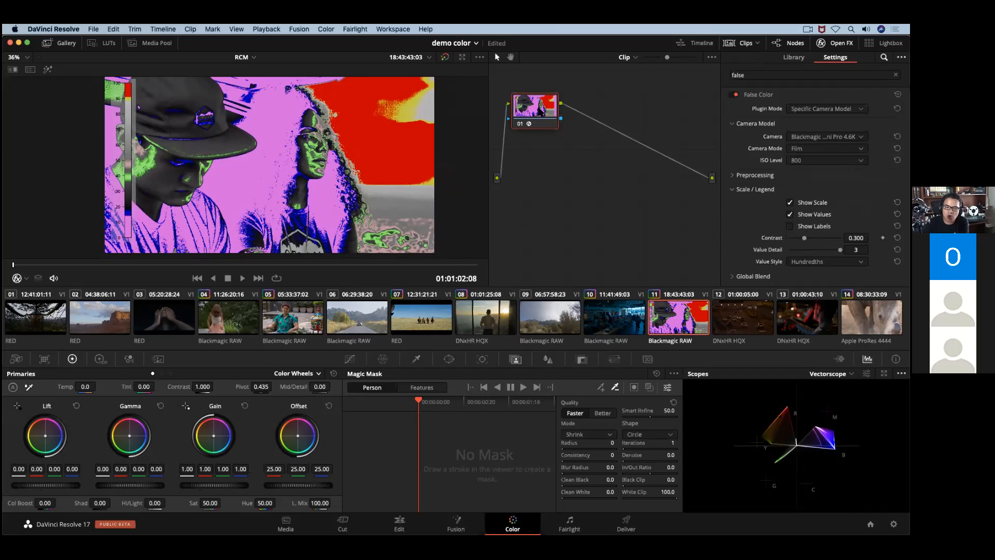
pyautogui.moveTo(537, 108); pyautogui.dragTo(557, 110)
pyautogui.hotkey('shift', 's')
pyautogui.moveTo(557, 155); pyautogui.dragTo(534, 153)
pyautogui.moveTo(552, 117); pyautogui.dragTo(577, 118)
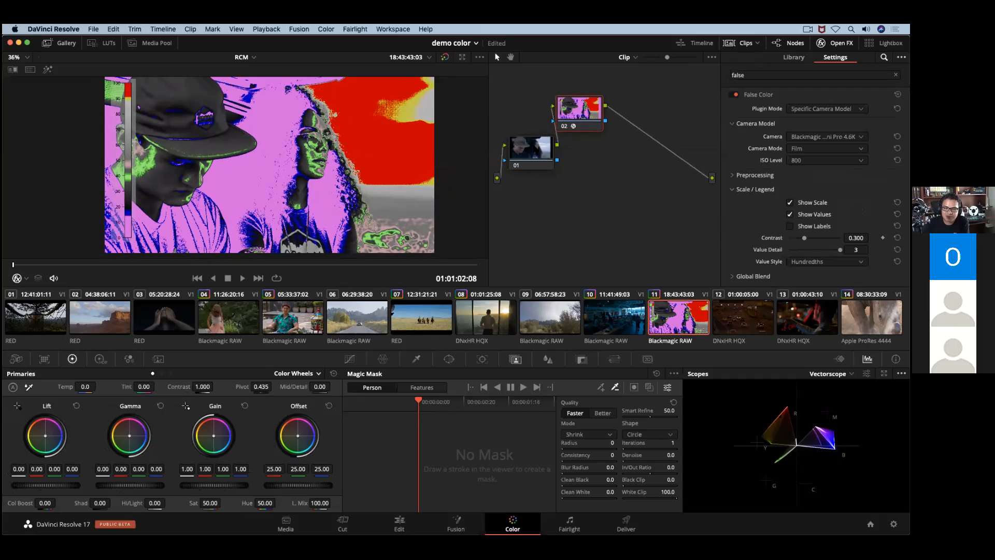
# On the new node 01, set Gain to 0.76, Lift to 0.01 and Gamma to -0.01
pyautogui.click(533, 151)
pyautogui.moveTo(214, 488); pyautogui.dragTo(135, 489)
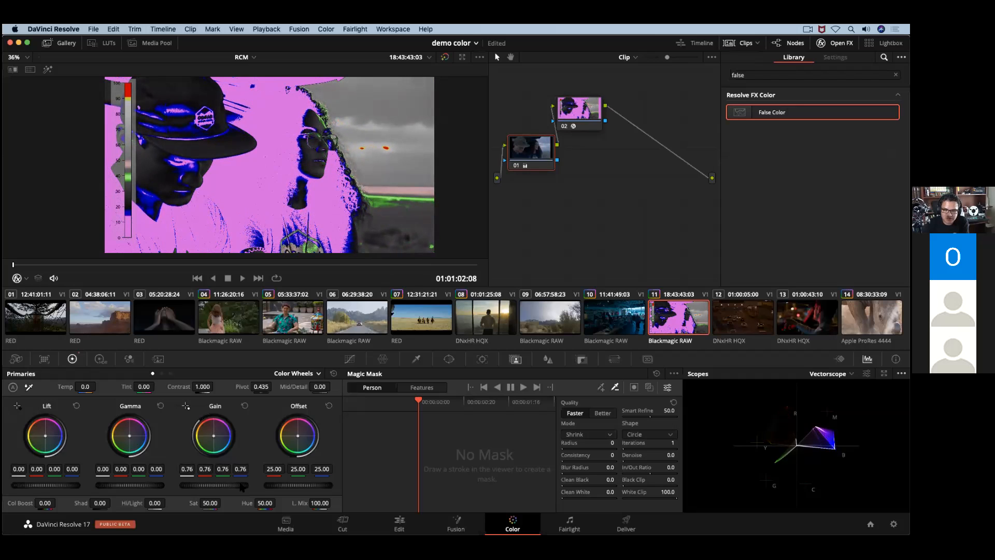
pyautogui.moveTo(46, 486); pyautogui.dragTo(70, 485)
pyautogui.moveTo(138, 486)
pyautogui.mouseDown()
pyautogui.moveTo(109, 486)
pyautogui.moveTo(134, 486)
pyautogui.moveTo(126, 486)
pyautogui.mouseUp()
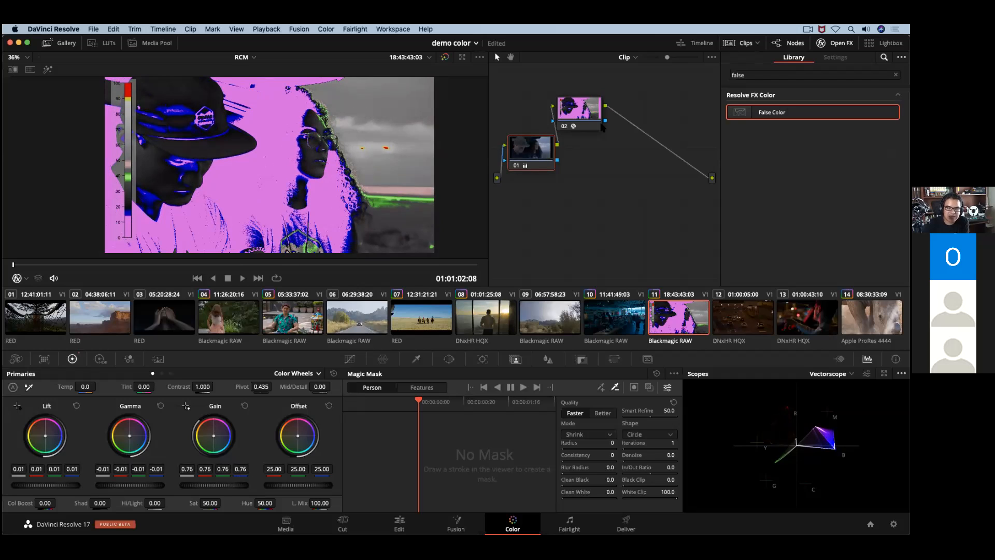
# Change the scope to Waveform, and compare the image with False Color node 02 disabled and re-enabled
pyautogui.moveTo(594, 127); pyautogui.dragTo(597, 125)
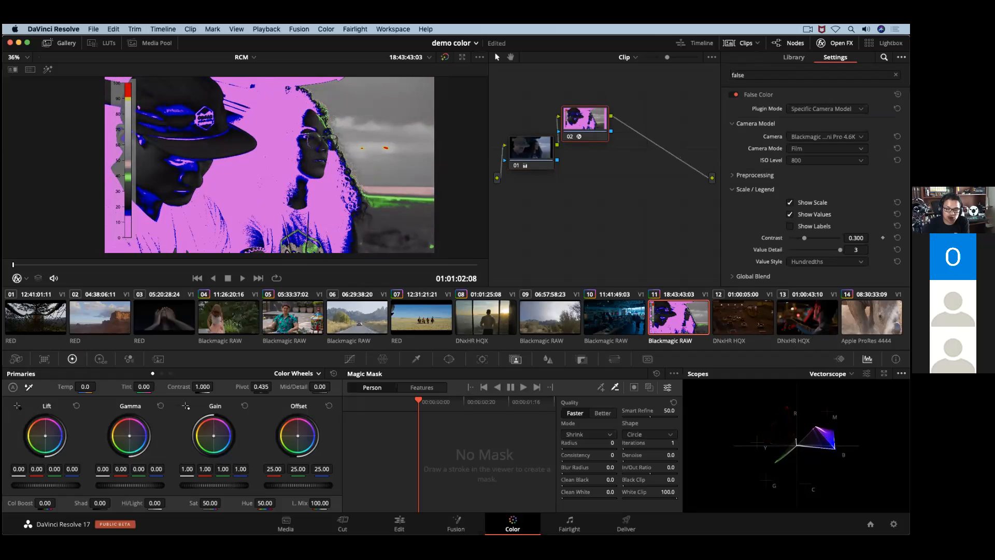
pyautogui.click(831, 373)
pyautogui.click(831, 398)
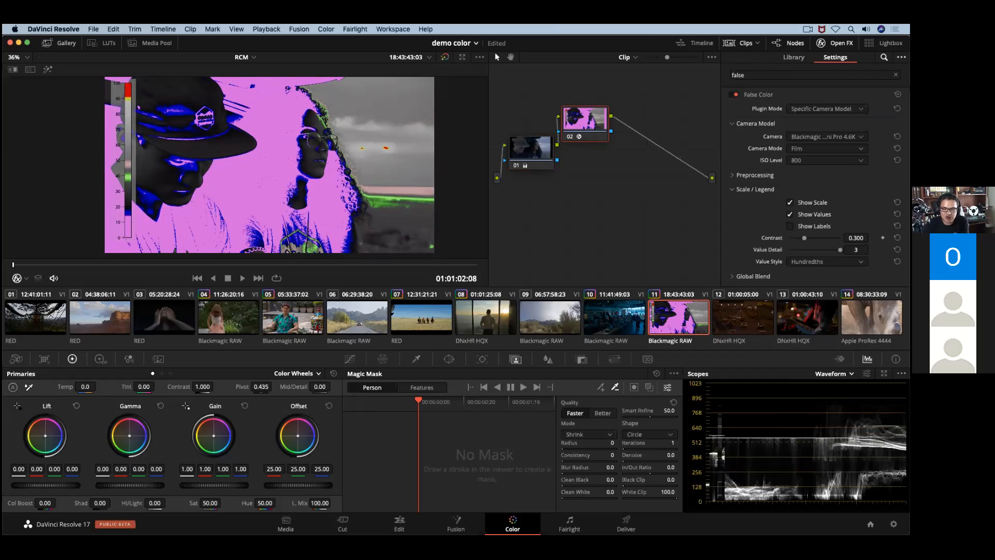
pyautogui.click(568, 137)
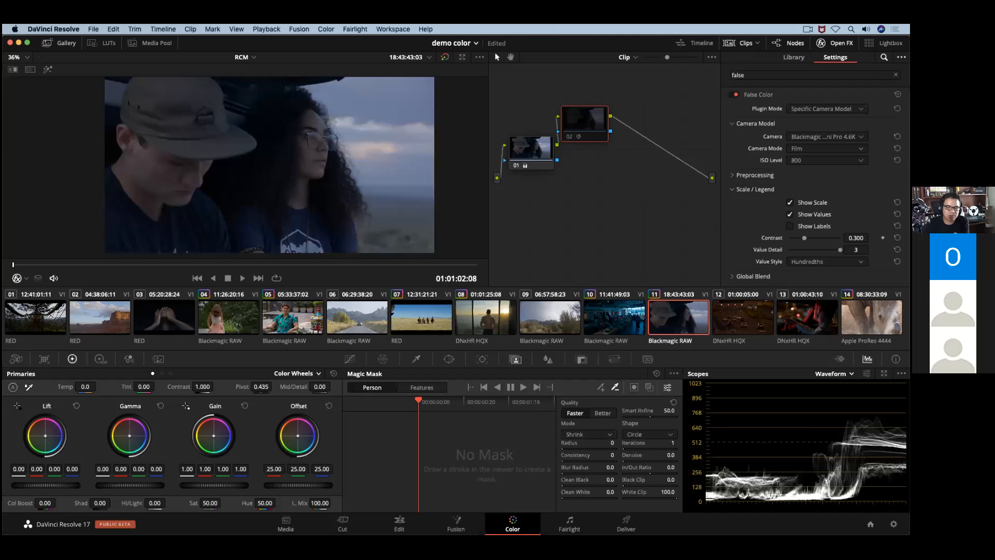
pyautogui.click(570, 136)
pyautogui.moveTo(582, 122); pyautogui.dragTo(593, 111)
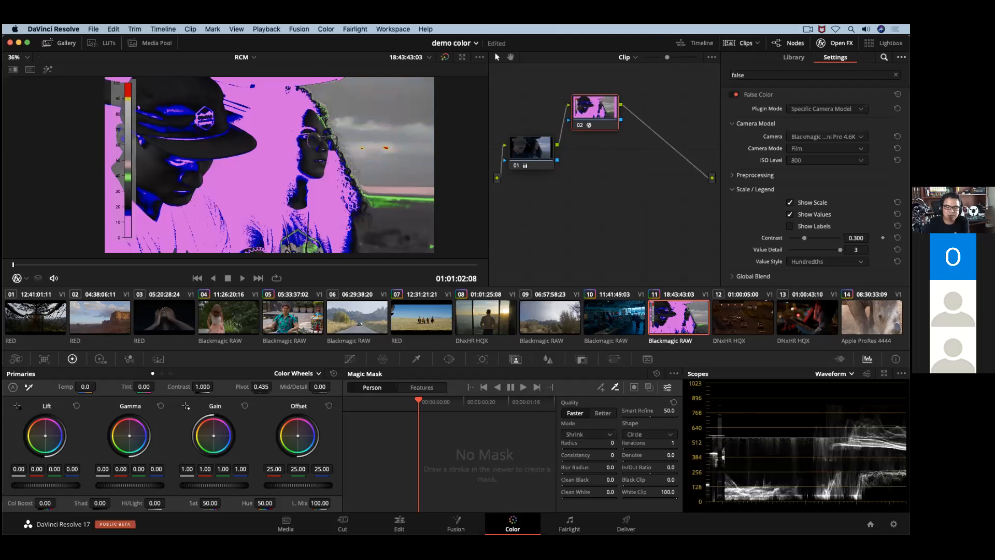
# Set the Gamma of clip 11's node 01 to 0.00
pyautogui.click(530, 158)
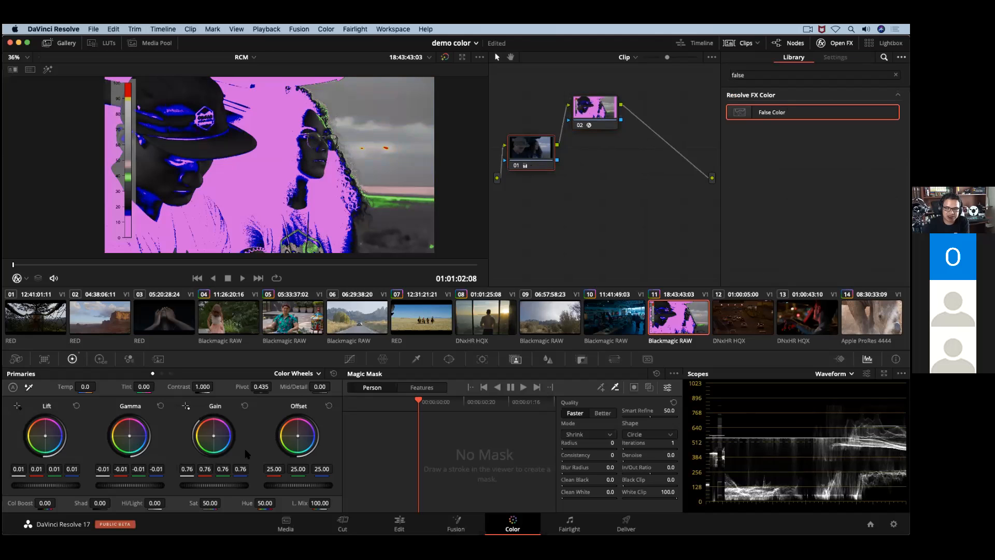
pyautogui.moveTo(150, 487); pyautogui.dragTo(152, 486)
pyautogui.doubleClick(152, 486)
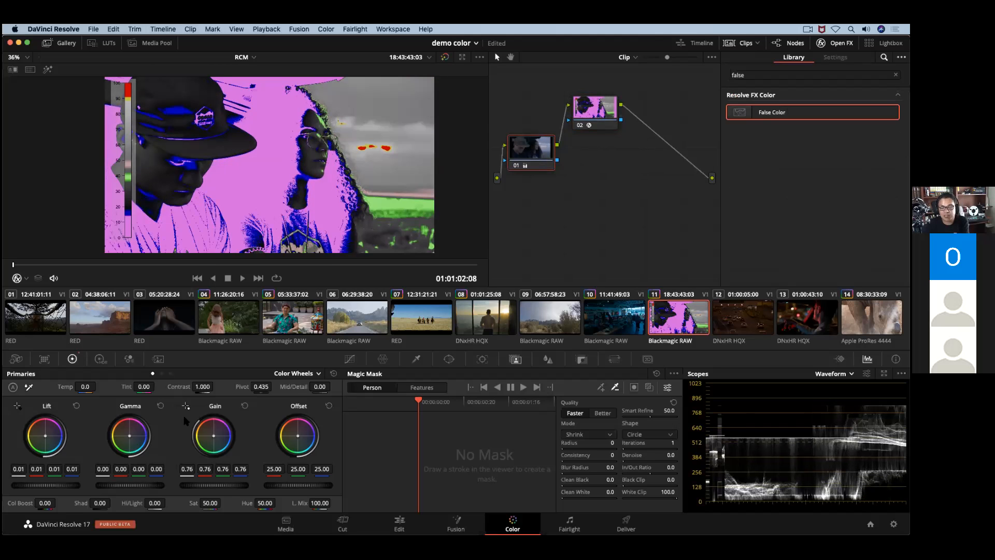
# Copy clip 11's False Color grade to clip 05, try a Gamma of 0.01 on node 01, and undo that Gamma change
pyautogui.click(300, 323)
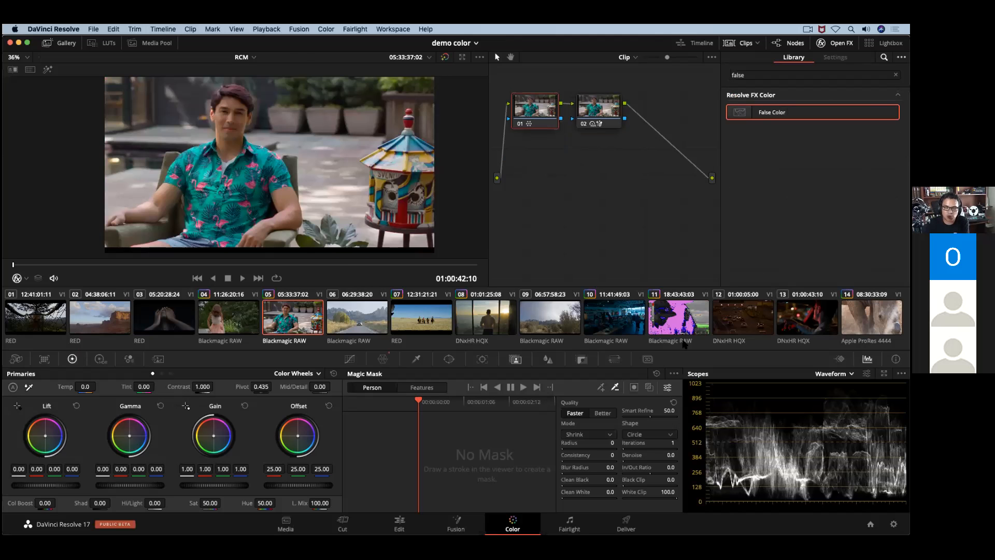
pyautogui.click(605, 108)
pyautogui.click(536, 117)
pyautogui.moveTo(121, 486); pyautogui.dragTo(133, 486)
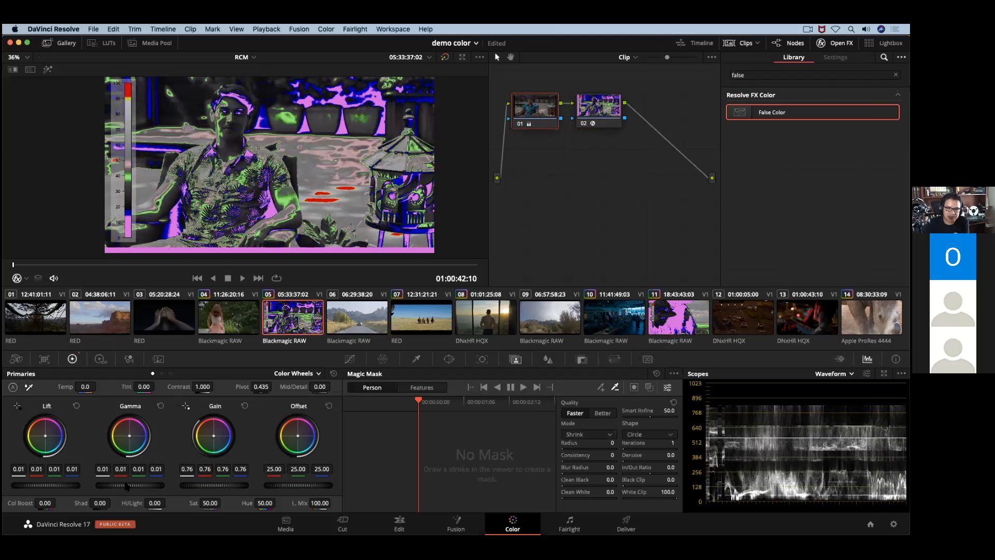
pyautogui.press('super+z')
pyautogui.rightClick(574, 192)
pyautogui.press('Escape')
# Copy clip 05's False Color grade to clip 07, the shot of the four horse riders
pyautogui.click(368, 325)
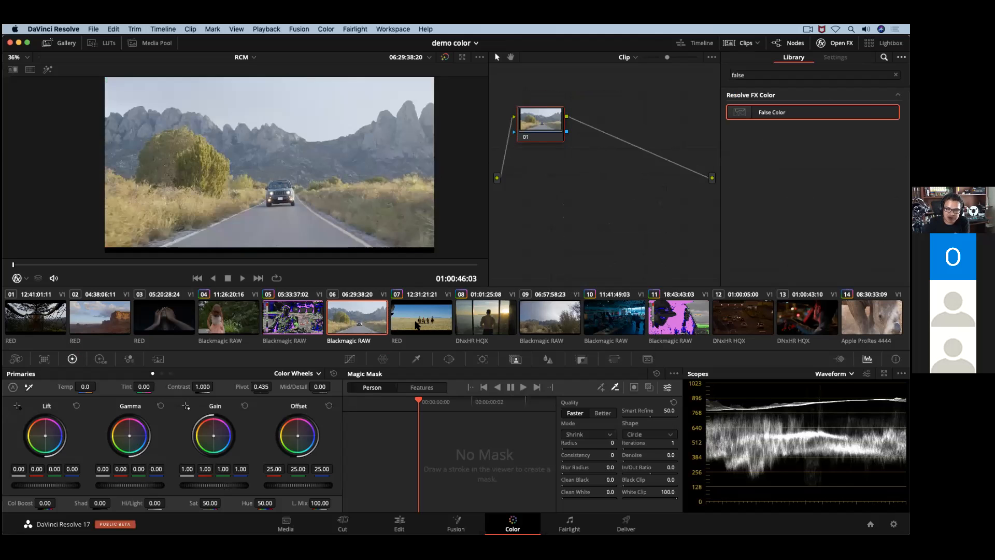
pyautogui.click(420, 325)
pyautogui.middleClick(306, 330)
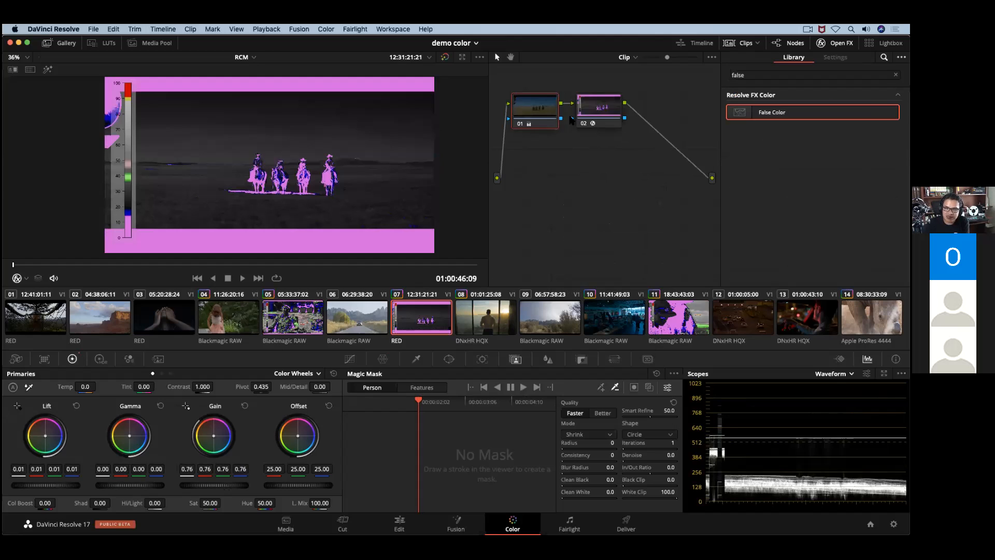
# On clip 07's node 02, set False Color to the Creative plugin mode with the Night Vision style
pyautogui.click(592, 115)
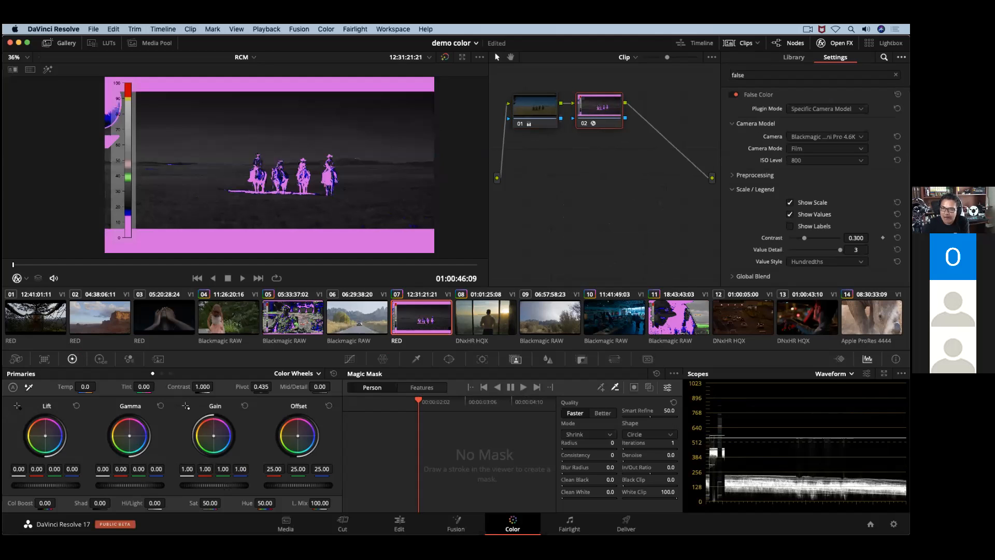
pyautogui.click(827, 109)
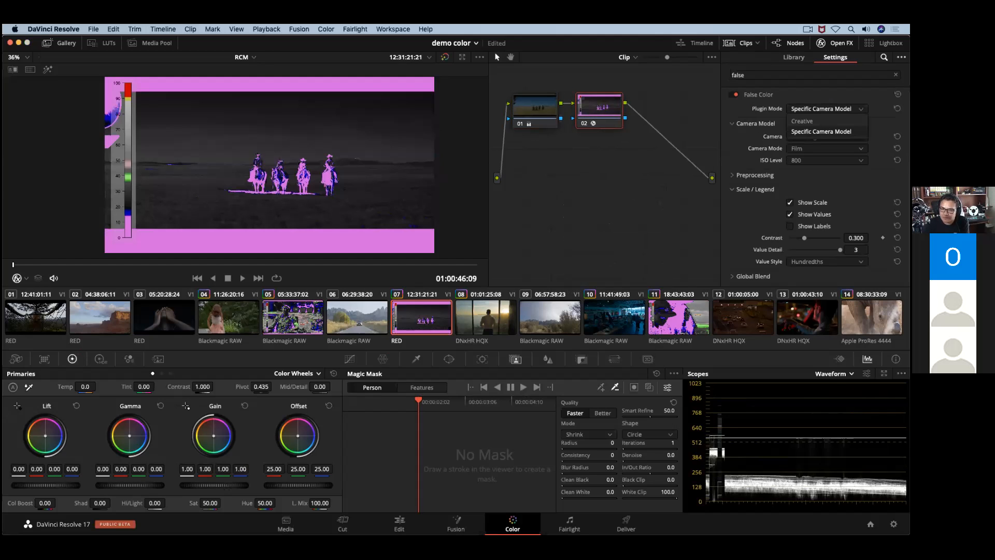
pyautogui.click(813, 122)
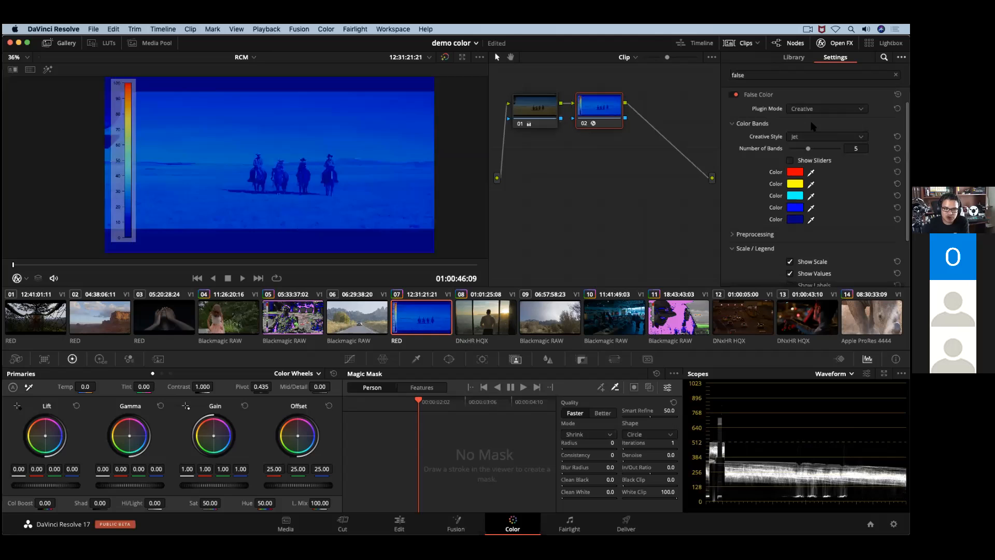
pyautogui.click(815, 137)
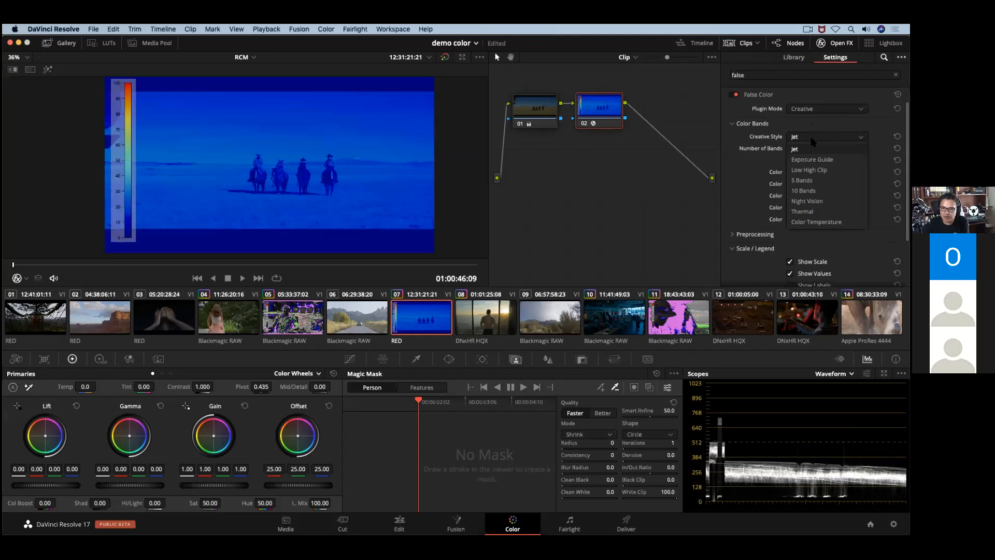
pyautogui.click(817, 201)
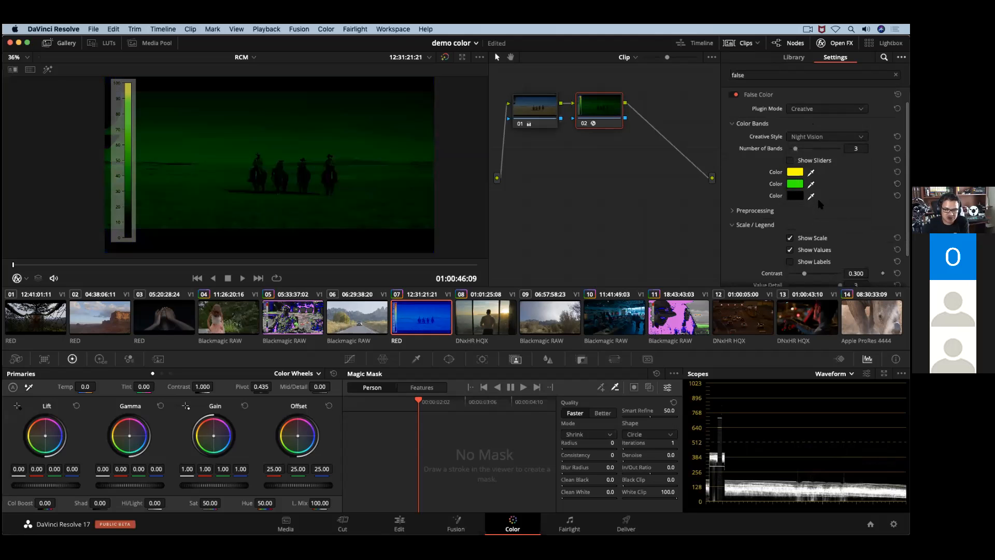
# Hide the False Color scale and, at frame 01:00:48:23, set the preprocessing Black Level to 0.014 and White Level to 0.601
pyautogui.scroll(-2, 817, 204)
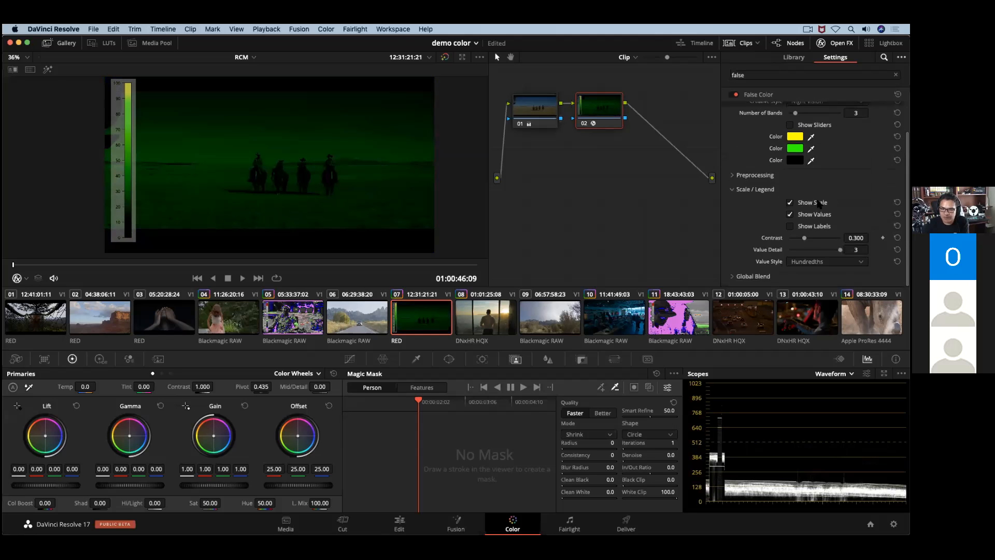
pyautogui.click(790, 202)
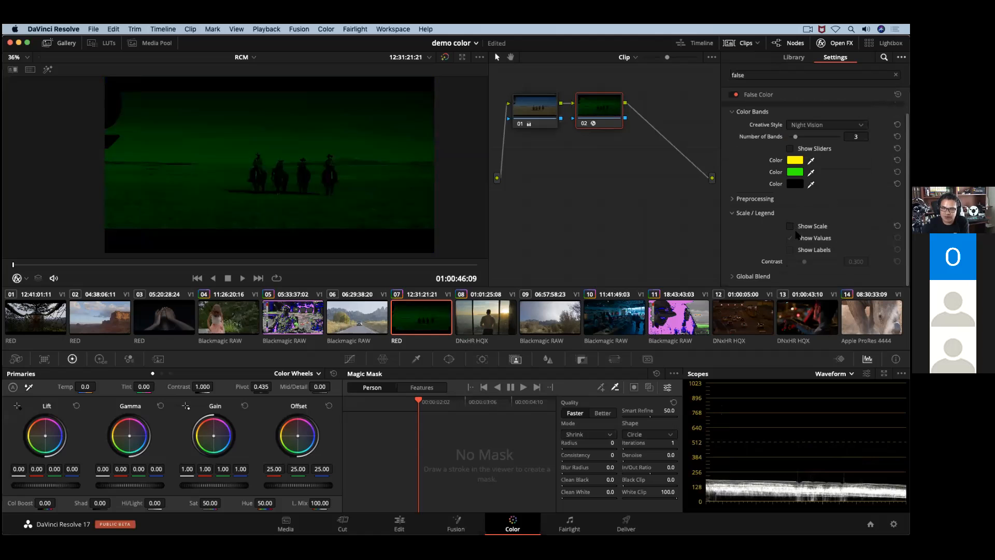
pyautogui.moveTo(317, 265); pyautogui.dragTo(370, 256)
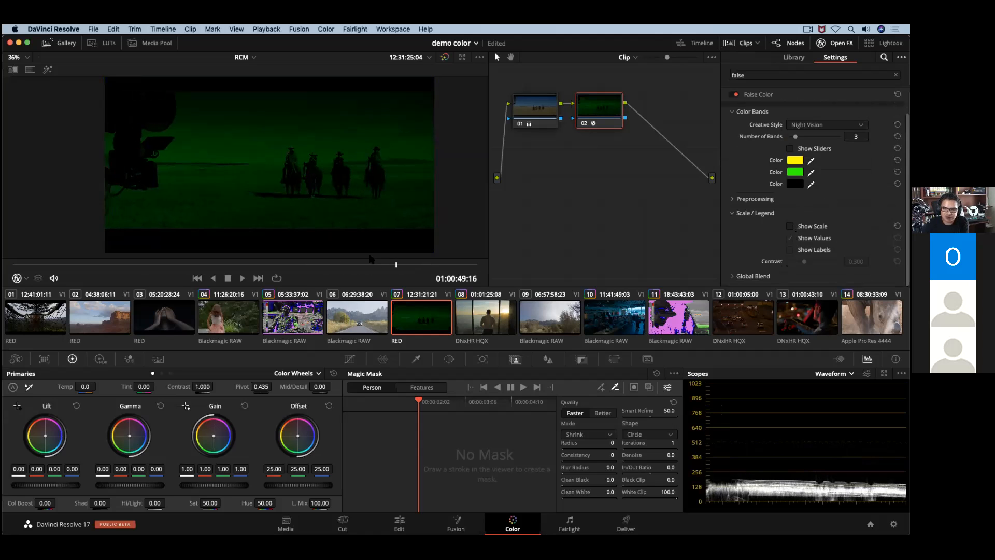
pyautogui.click(732, 199)
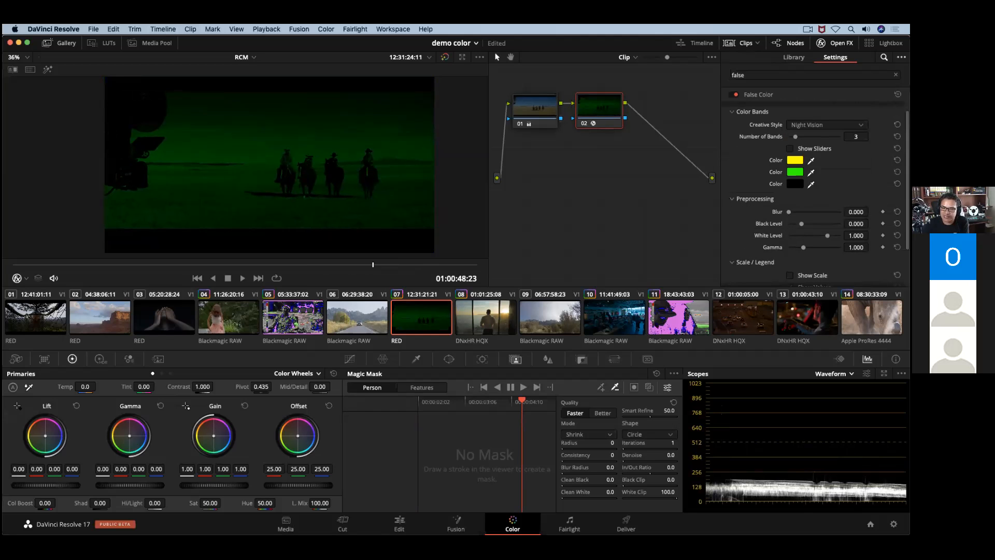
pyautogui.moveTo(826, 235); pyautogui.dragTo(802, 224)
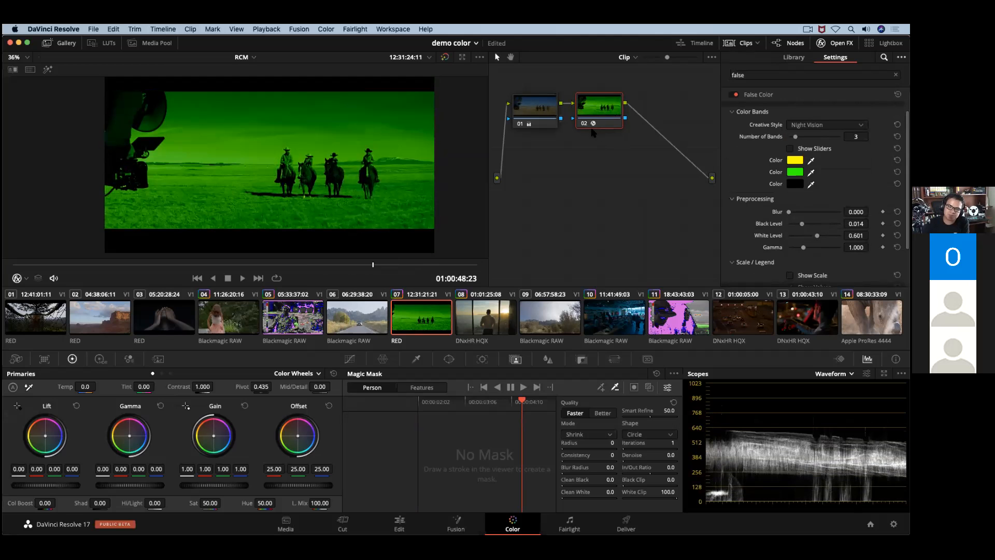
# Toggle clip 07's node 02 off and on, and try False Color's Specific Camera Model plugin mode before returning to Creative
pyautogui.click(584, 125)
pyautogui.click(584, 124)
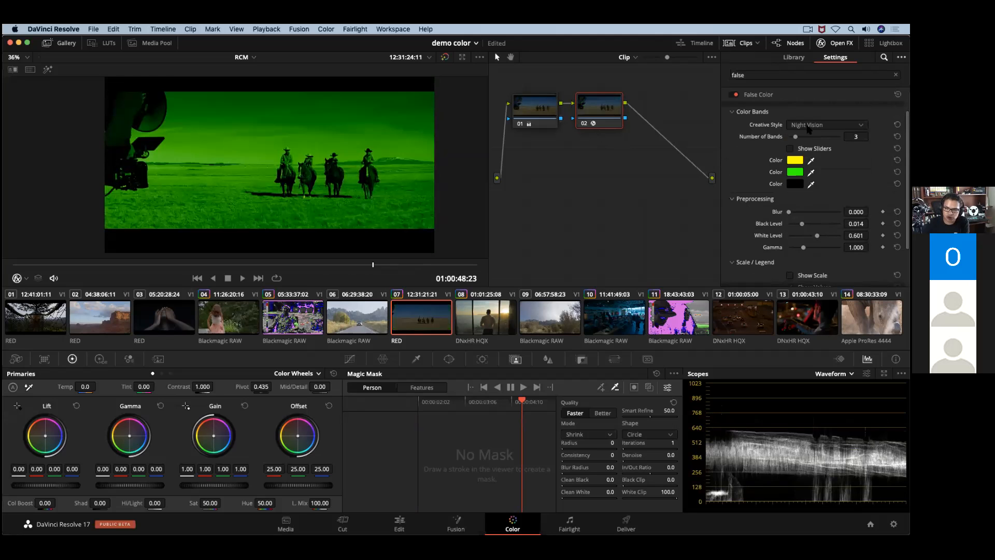
pyautogui.click(827, 108)
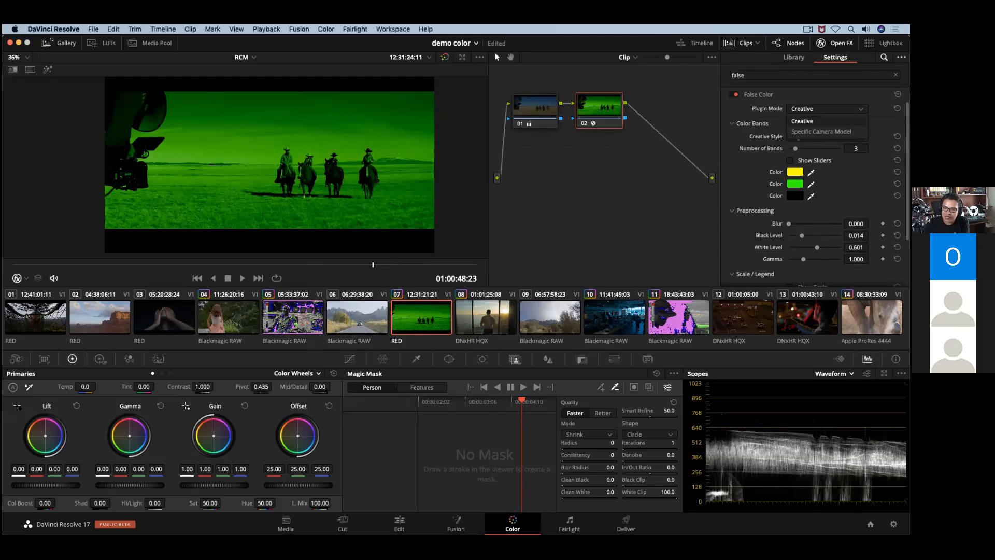
pyautogui.click(824, 132)
pyautogui.click(825, 108)
pyautogui.click(821, 121)
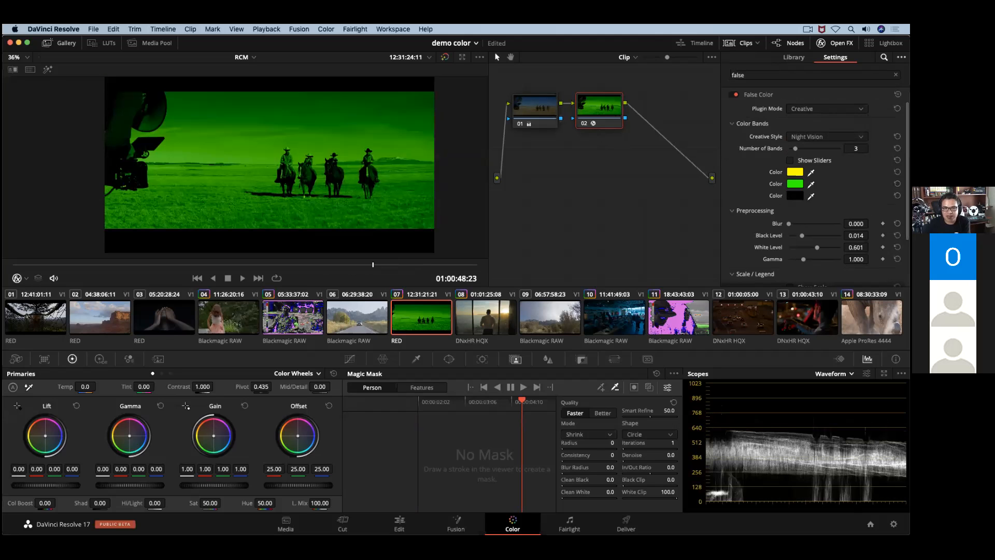
# Try False Color's Thermal creative style on clip 07, and set the style to Color Temperature
pyautogui.click(816, 138)
pyautogui.click(813, 213)
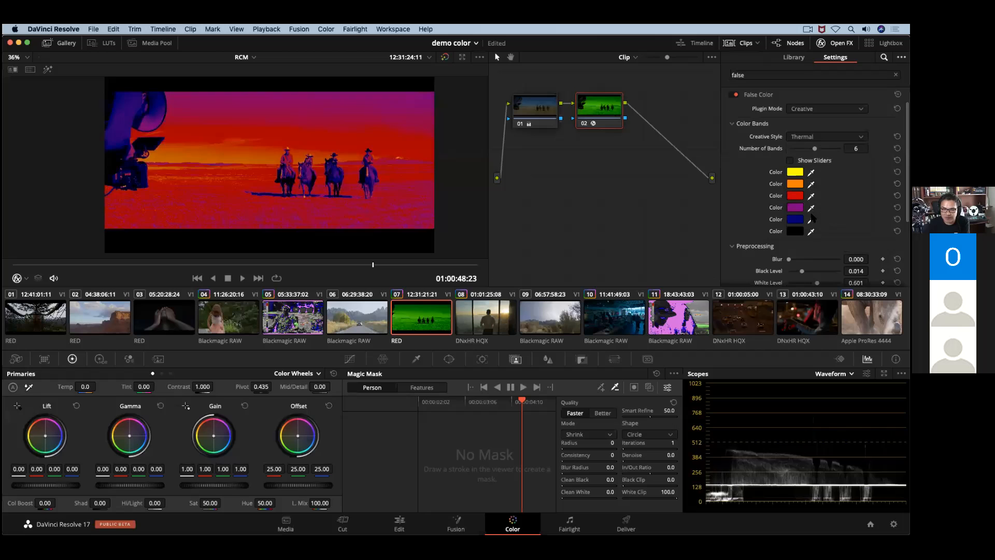
pyautogui.click(823, 137)
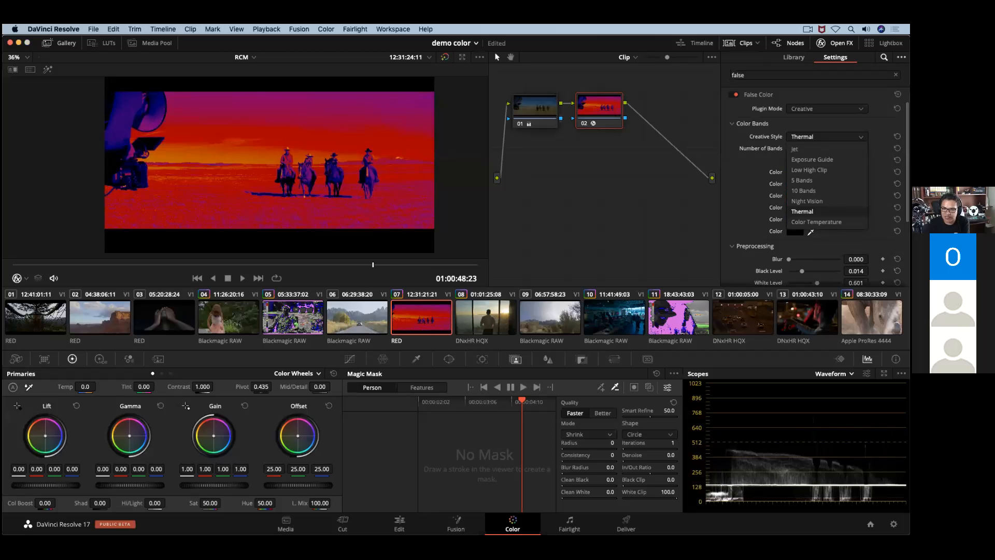
pyautogui.click(816, 219)
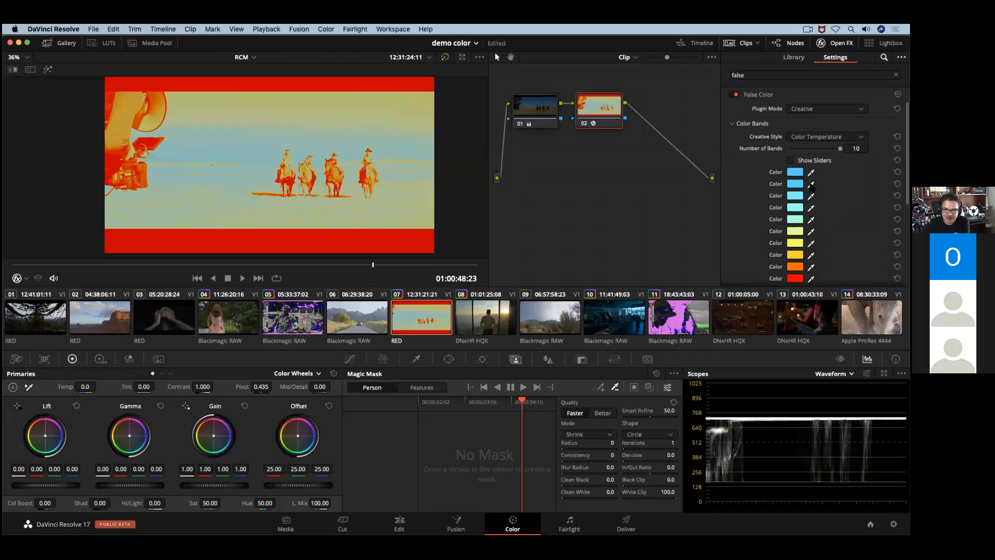
pyautogui.scroll(-3, 794, 110)
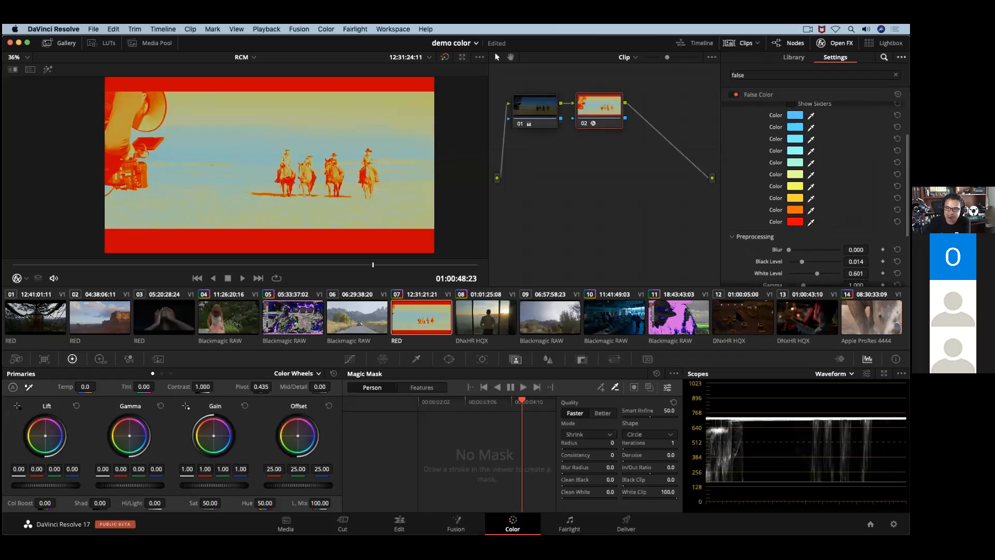
# Select clip 12, the night highway shot, and check the list of new OFX plugins in the Keynote presentation
pyautogui.click(742, 321)
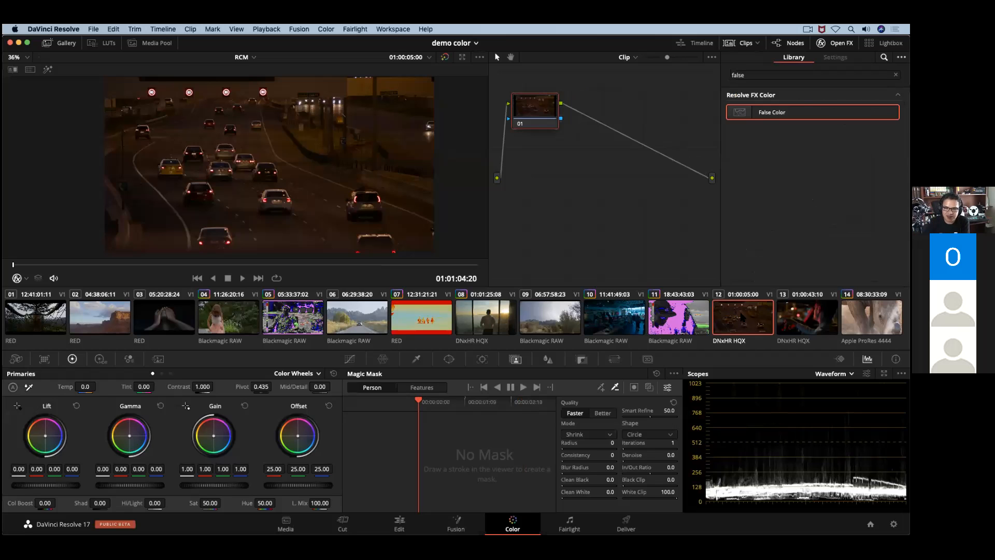
pyautogui.press('super+Tab')
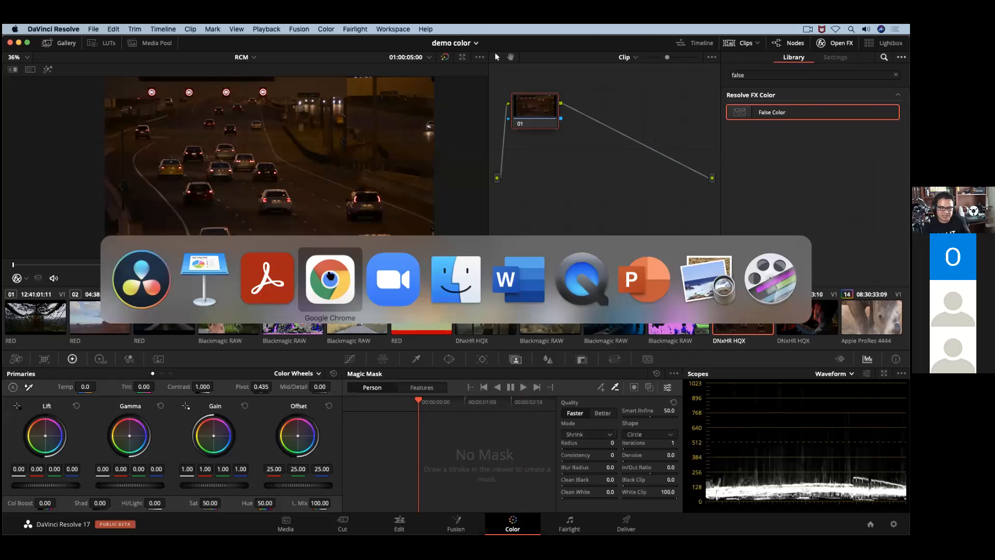
pyautogui.click(223, 288)
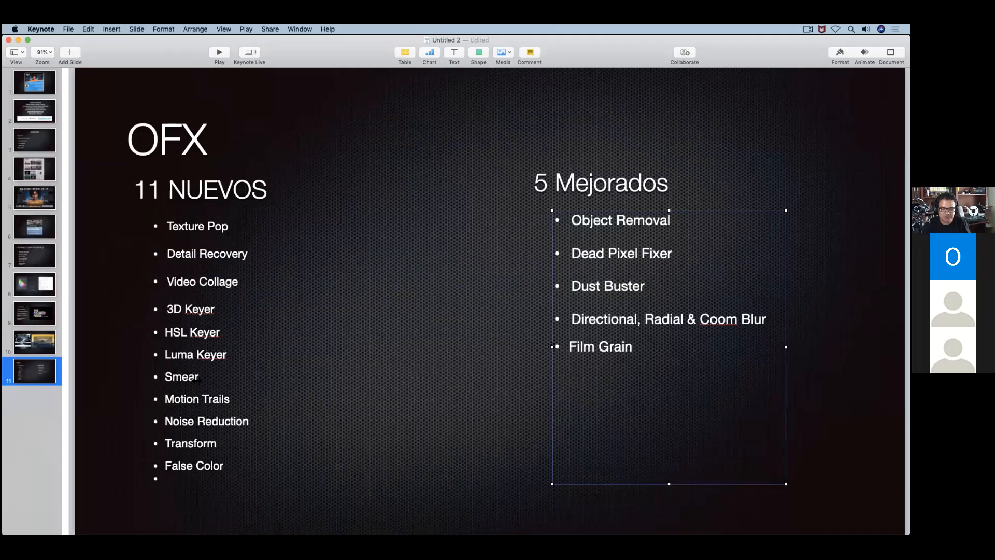
pyautogui.press('super+Tab')
# In DaVinci Resolve, apply the Smear effect to clip 12's node 01 and, at frame 01:01:06:02, set Frames Either Side to 7
pyautogui.click(782, 75)
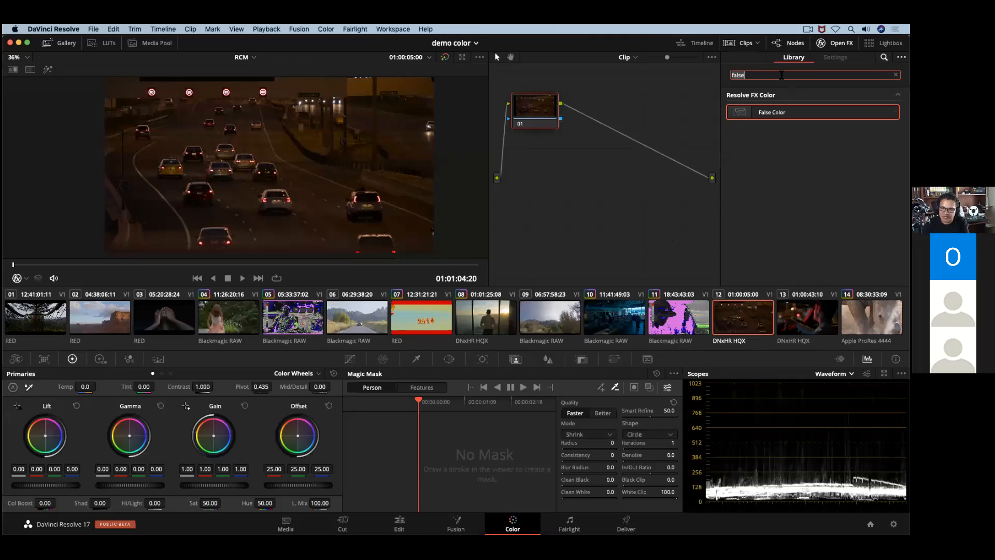
pyautogui.write('smear')
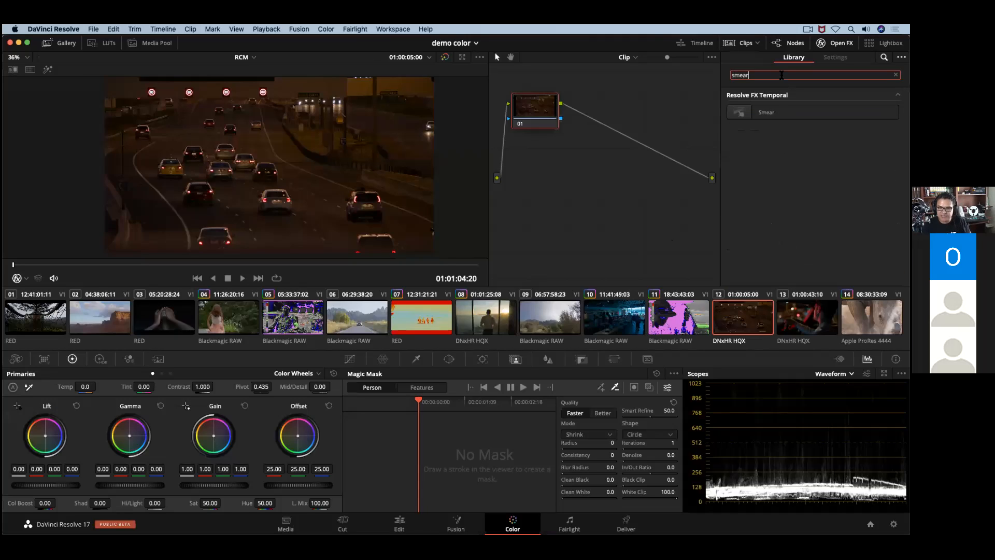
pyautogui.moveTo(772, 115)
pyautogui.mouseDown()
pyautogui.moveTo(507, 120)
pyautogui.moveTo(544, 124)
pyautogui.mouseUp()
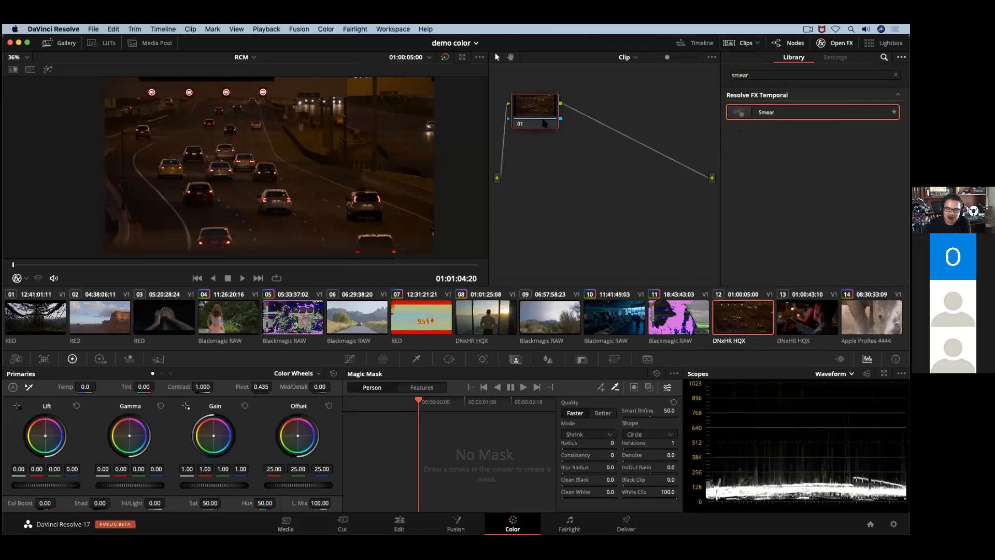
pyautogui.click(145, 265)
pyautogui.moveTo(146, 266); pyautogui.dragTo(155, 266)
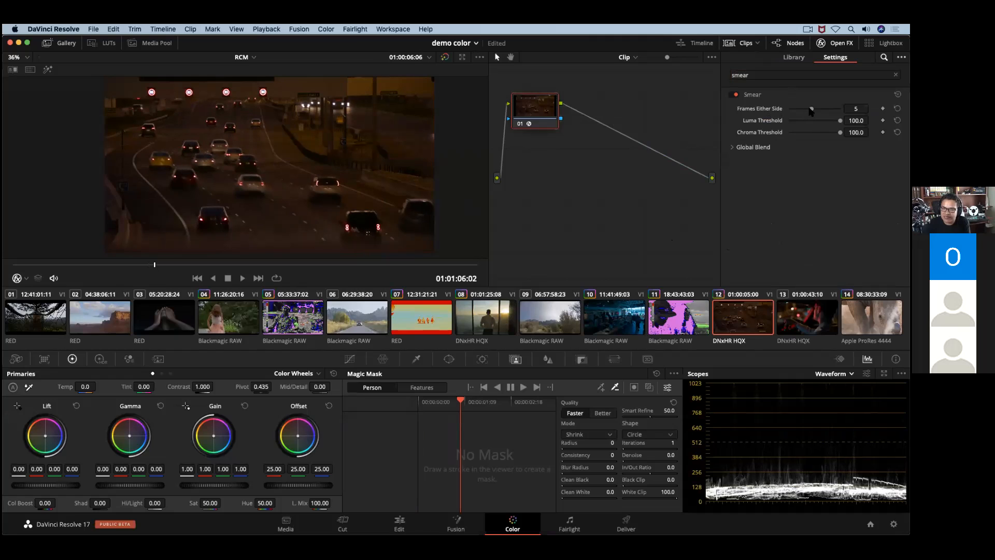
pyautogui.moveTo(813, 107); pyautogui.dragTo(824, 108)
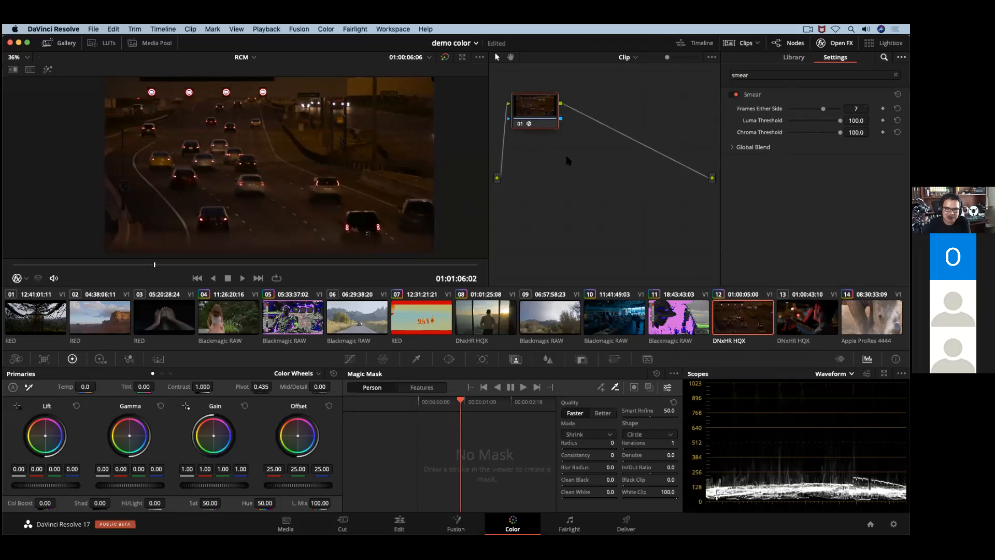
# At frame 01:01:06:17, set Smear's Frames Either Side to 6, Luma Threshold to 27.5 and Chroma Threshold to 80.8
pyautogui.moveTo(211, 265); pyautogui.dragTo(233, 266)
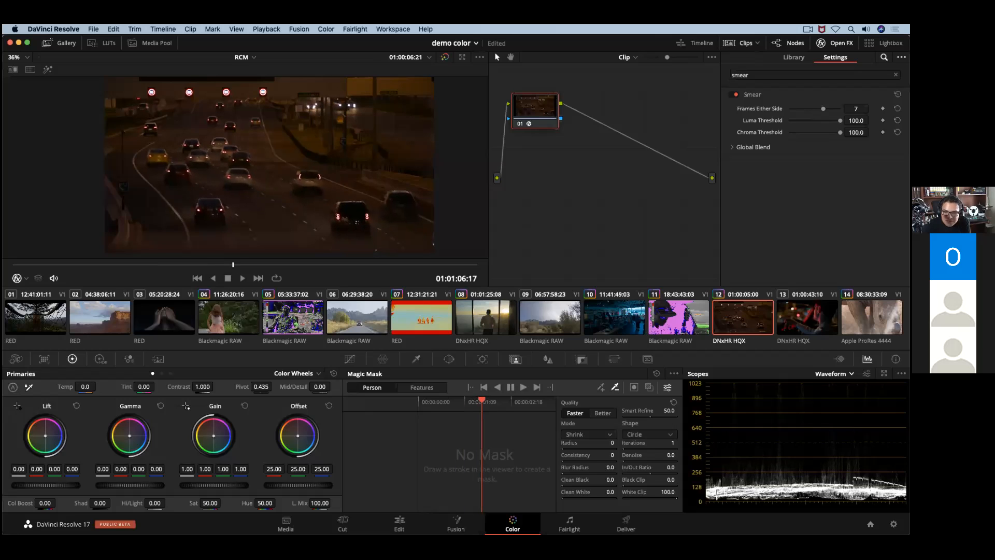
pyautogui.moveTo(834, 110)
pyautogui.mouseDown()
pyautogui.moveTo(784, 109)
pyautogui.moveTo(823, 109)
pyautogui.moveTo(829, 121)
pyautogui.moveTo(800, 121)
pyautogui.moveTo(830, 132)
pyautogui.mouseUp()
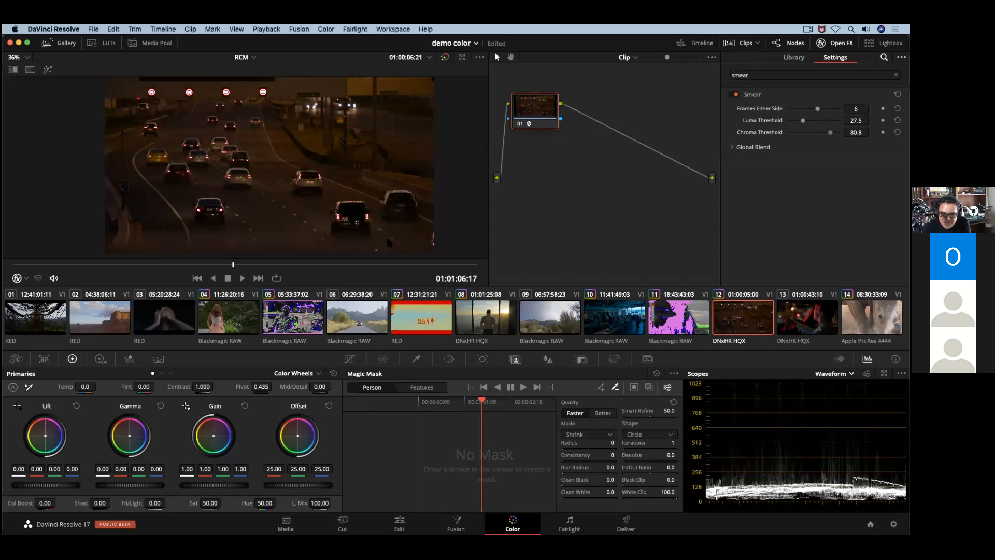
pyautogui.click(311, 265)
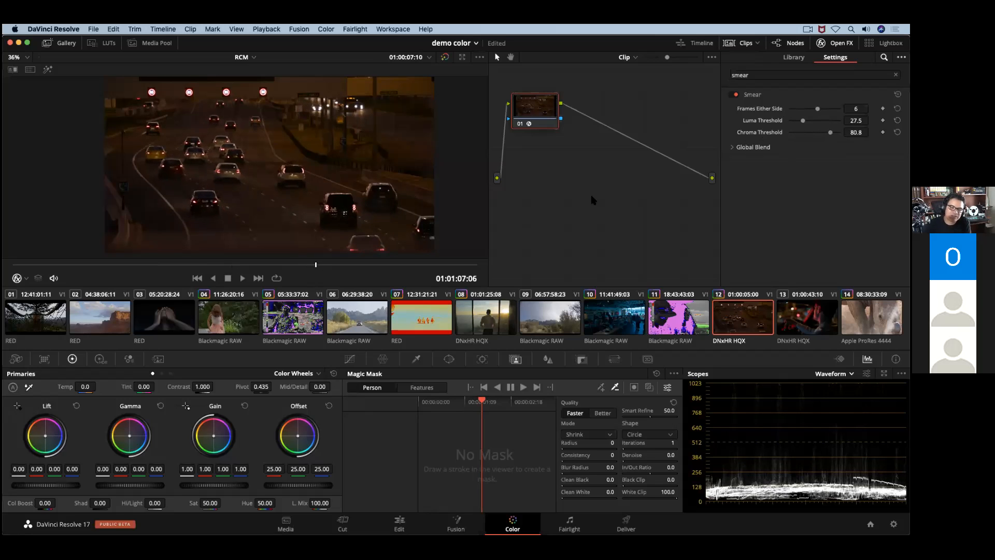
# Set Smear's Frames Either Side to 10 and Luma Threshold to 100.0, and raise its Chroma Threshold
pyautogui.moveTo(819, 108); pyautogui.dragTo(839, 109)
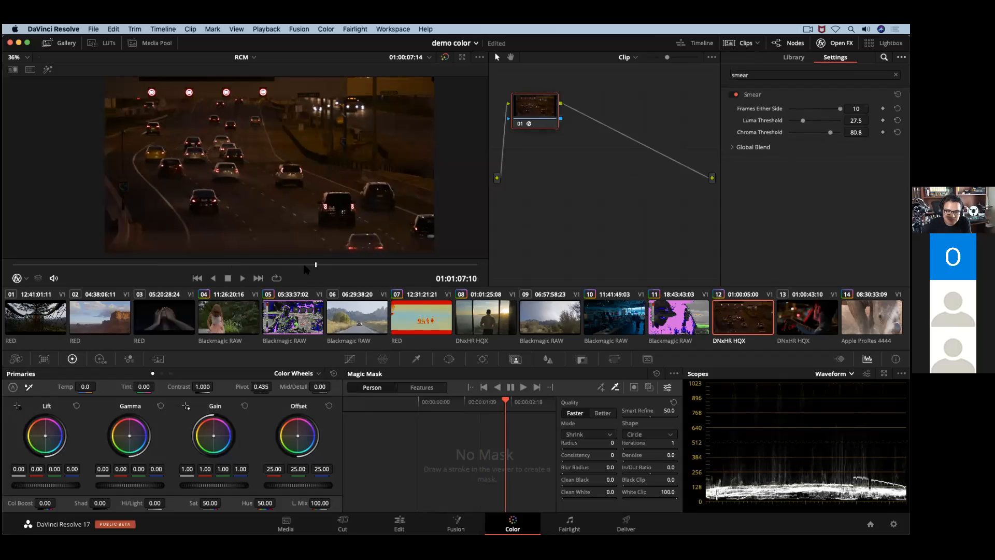
pyautogui.moveTo(289, 265); pyautogui.dragTo(326, 264)
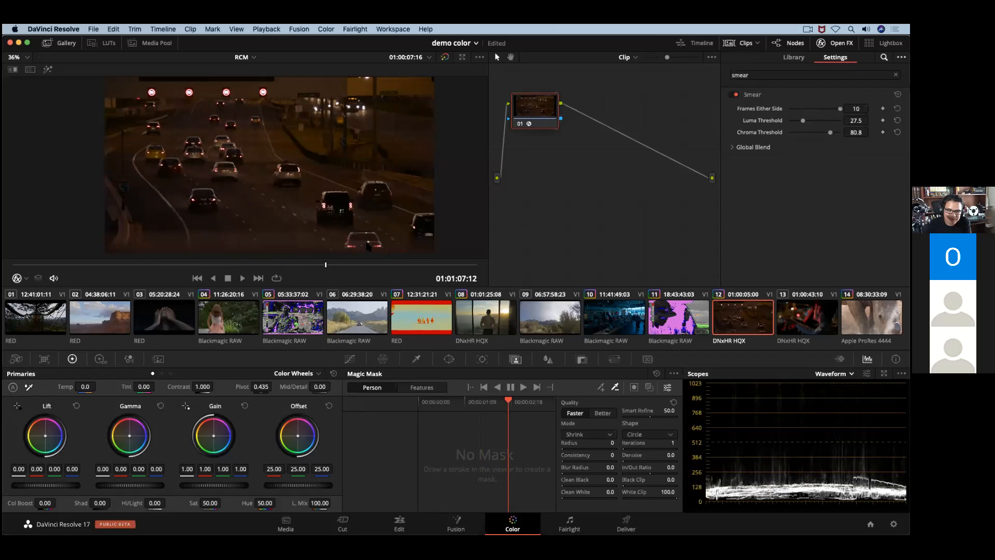
pyautogui.moveTo(821, 123); pyautogui.dragTo(824, 123)
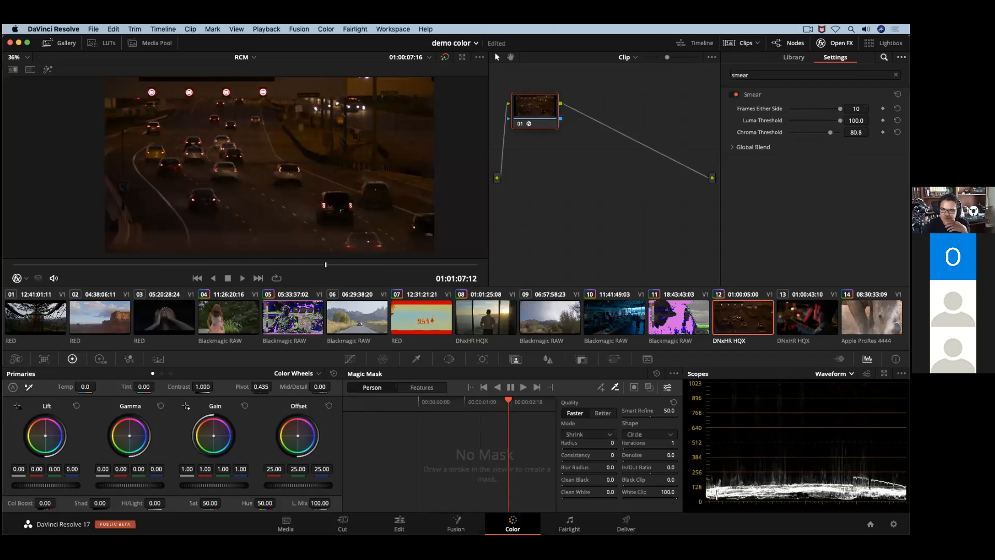
pyautogui.moveTo(832, 132); pyautogui.dragTo(840, 132)
# Reset the grade of clip 12's node 01 and apply the Transform effect from the library to that node
pyautogui.rightClick(539, 109)
pyautogui.click(573, 115)
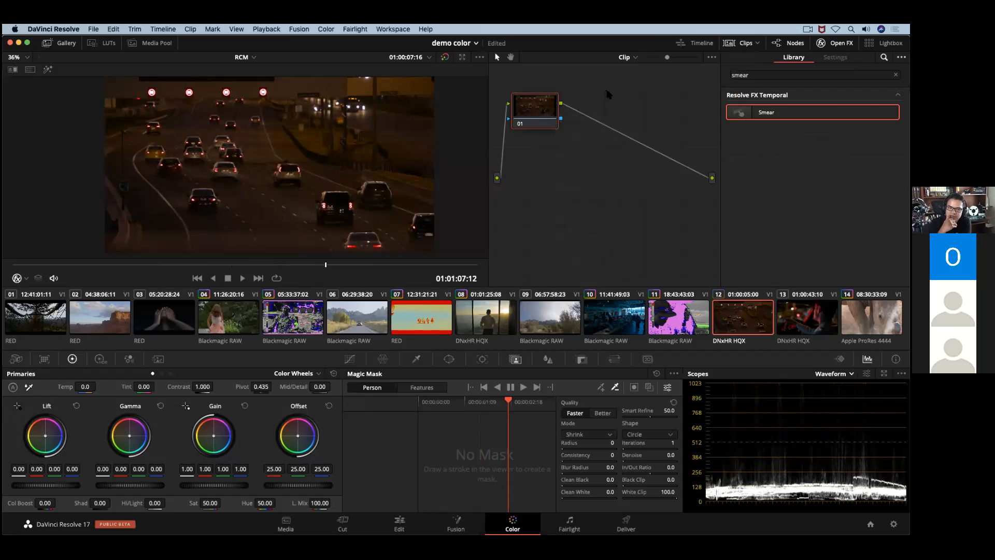
pyautogui.doubleClick(801, 76)
pyautogui.write('tra')
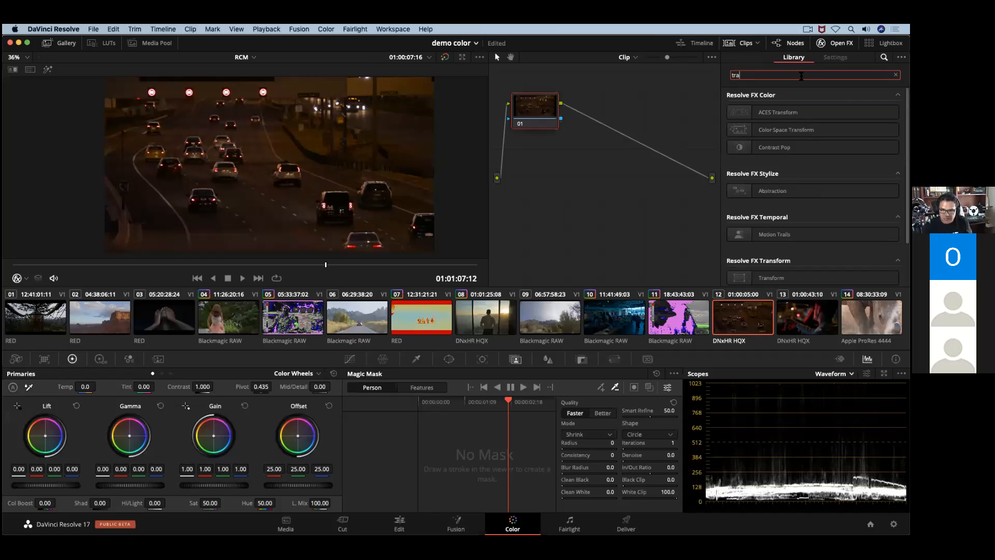
pyautogui.moveTo(783, 278); pyautogui.dragTo(545, 110)
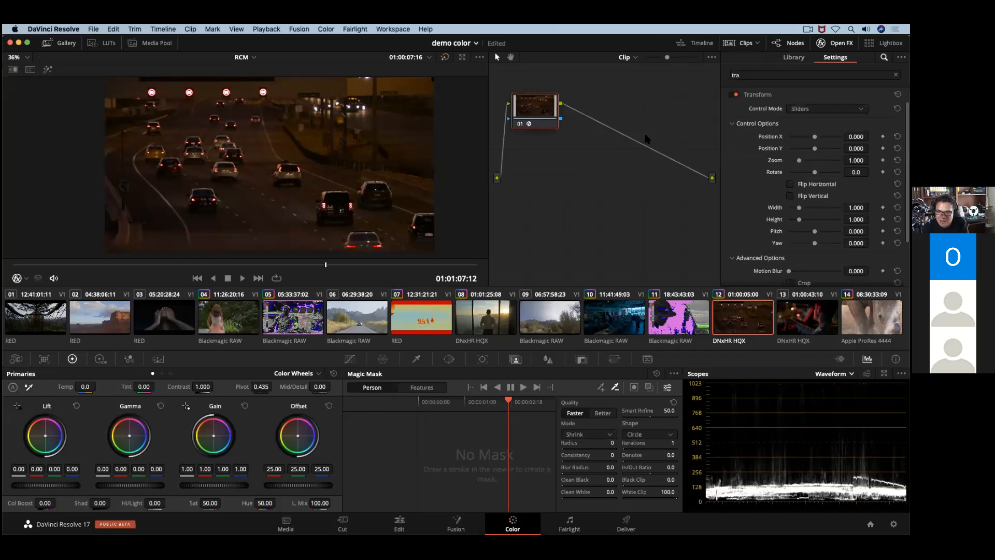
# Set the Transform effect's Motion Blur to 0.257, and reset the node grade on clip 12
pyautogui.scroll(-2, 802, 174)
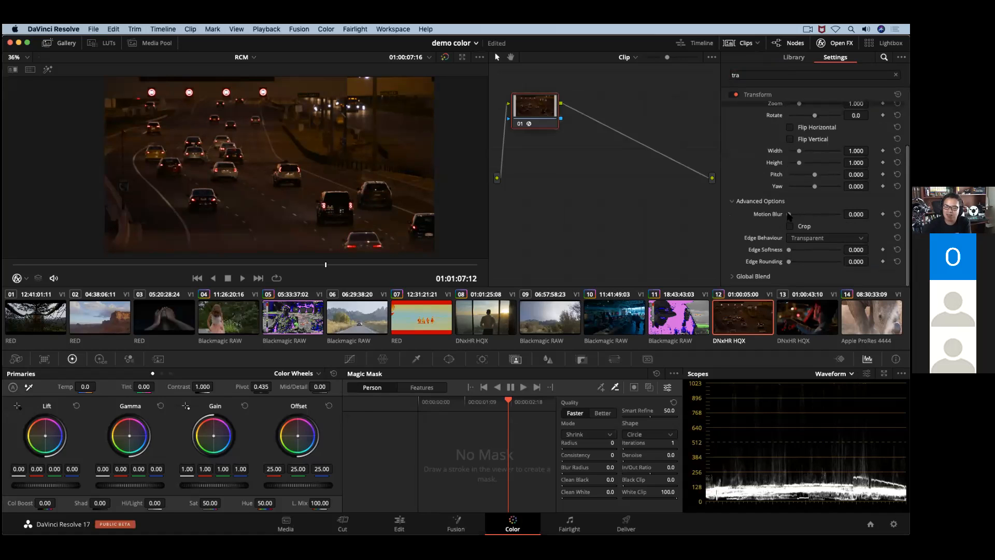
pyautogui.moveTo(789, 215); pyautogui.dragTo(801, 217)
pyautogui.rightClick(544, 110)
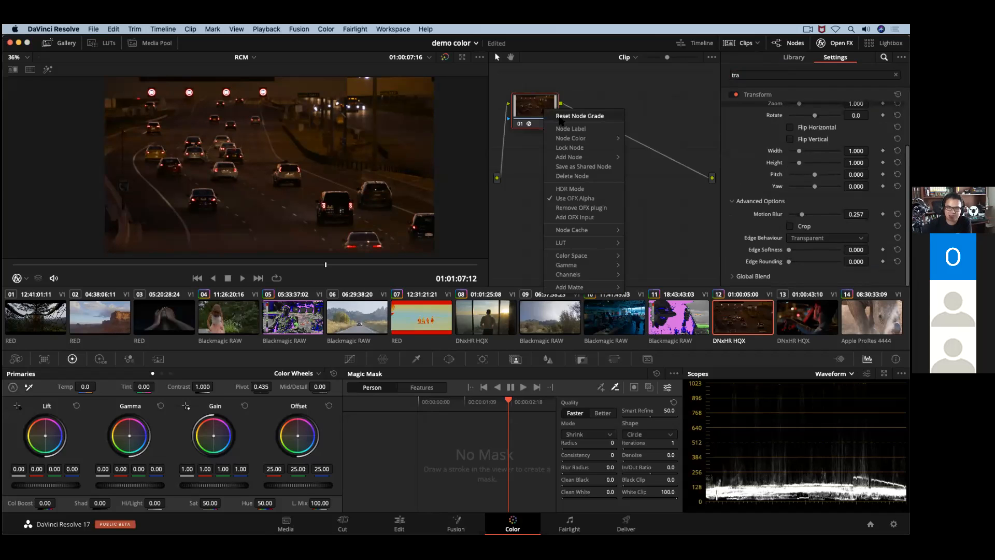
pyautogui.click(560, 138)
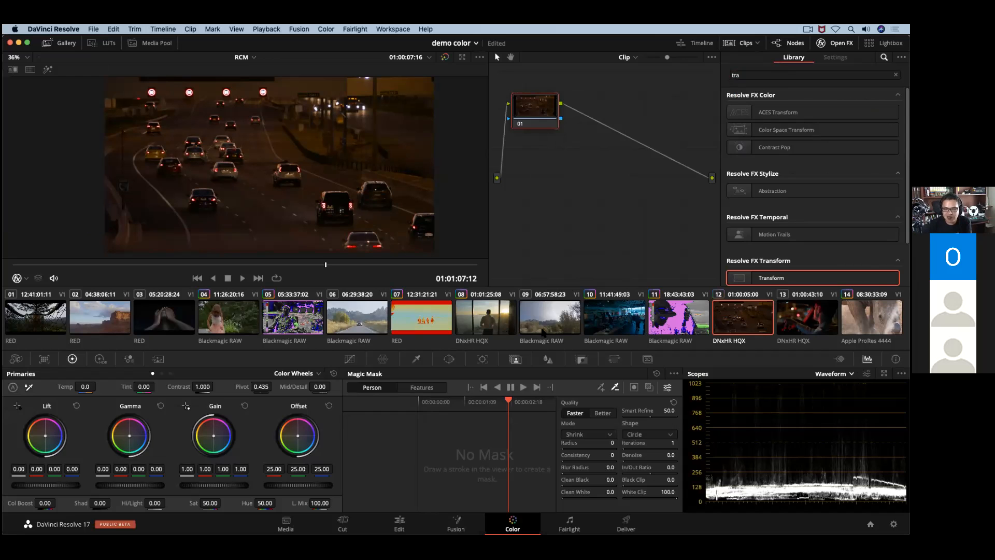
# Select clip 10, the clothing store interior, and reset the grade of its node 01
pyautogui.click(609, 319)
pyautogui.rightClick(552, 125)
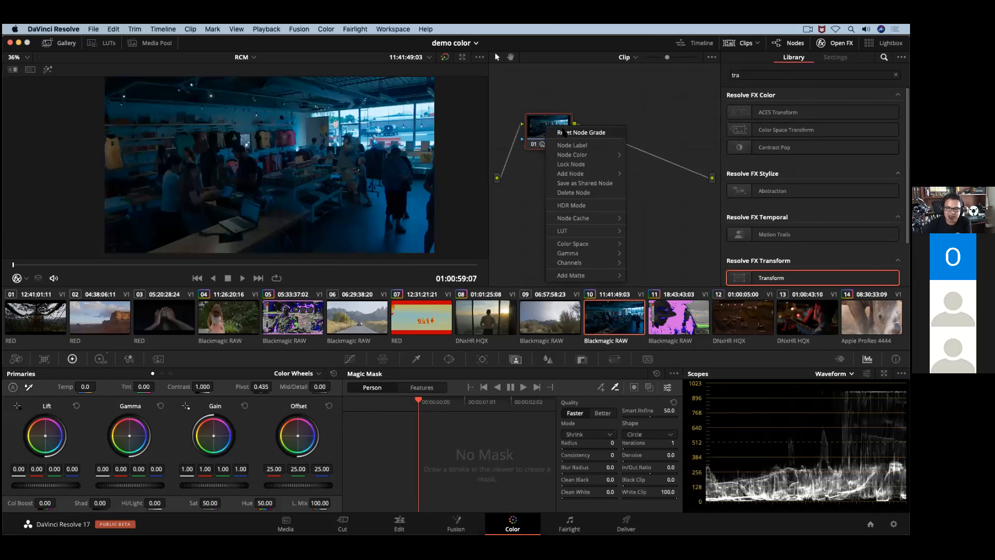
pyautogui.click(570, 132)
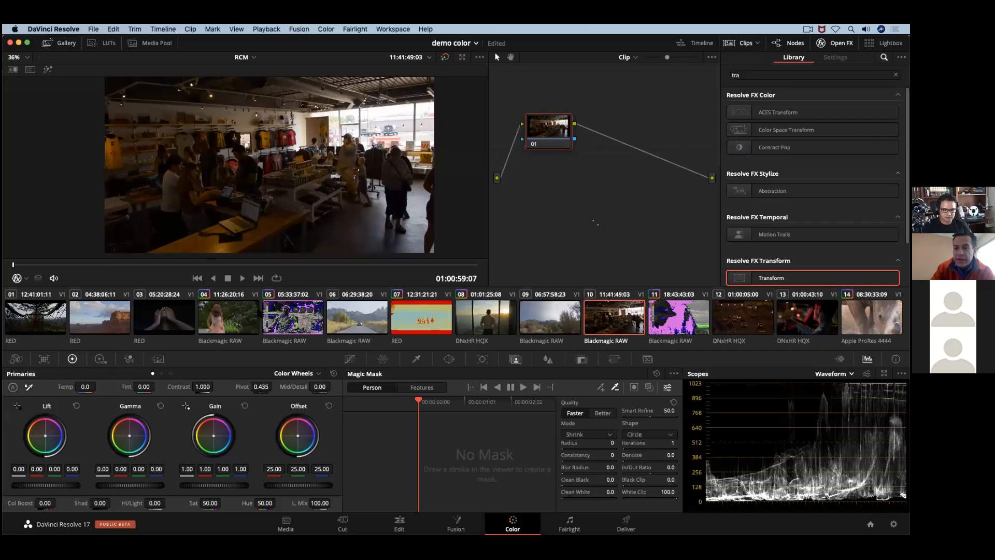
# Show the High Dynamic Range wheels with their Zones graph for clip 10, and display the Color Warper
pyautogui.click(99, 359)
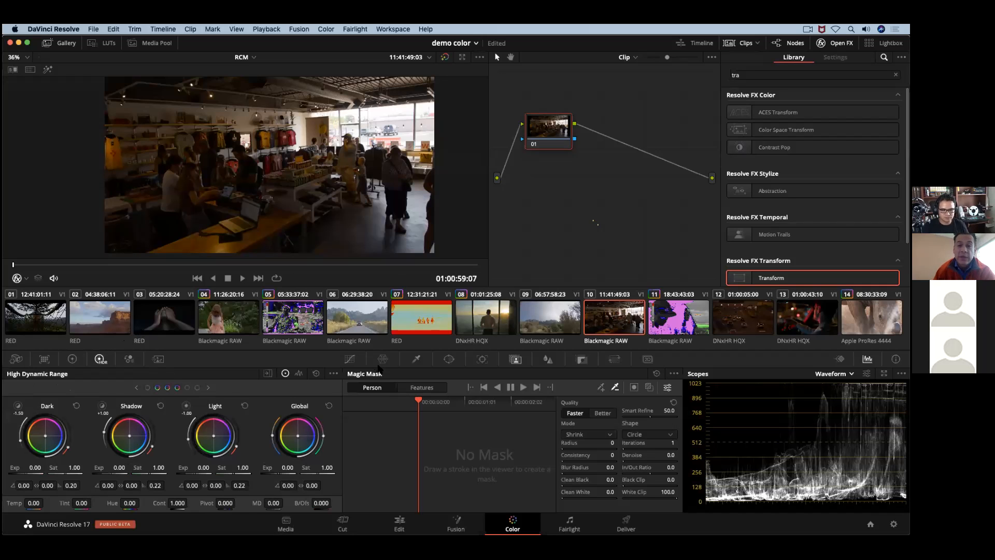
pyautogui.click(268, 374)
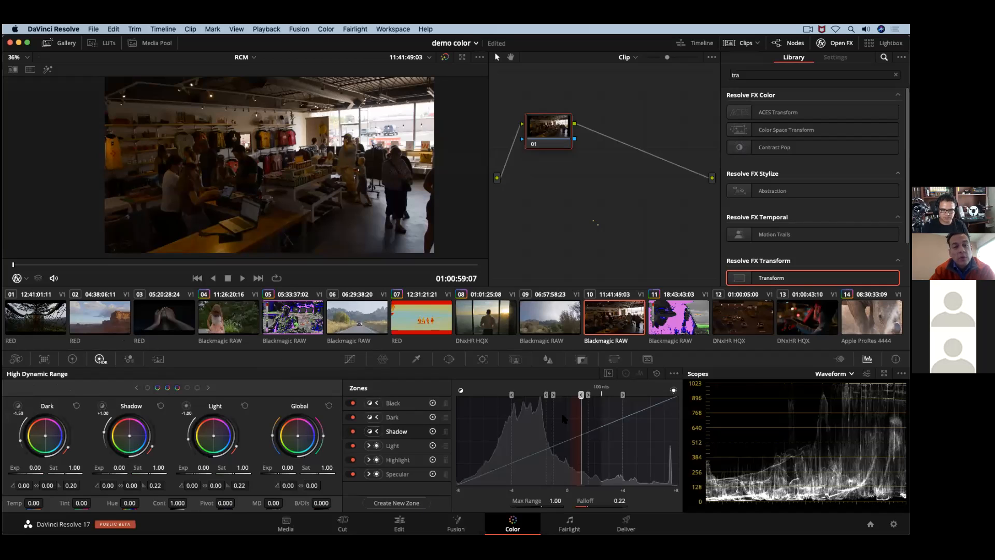
pyautogui.click(387, 362)
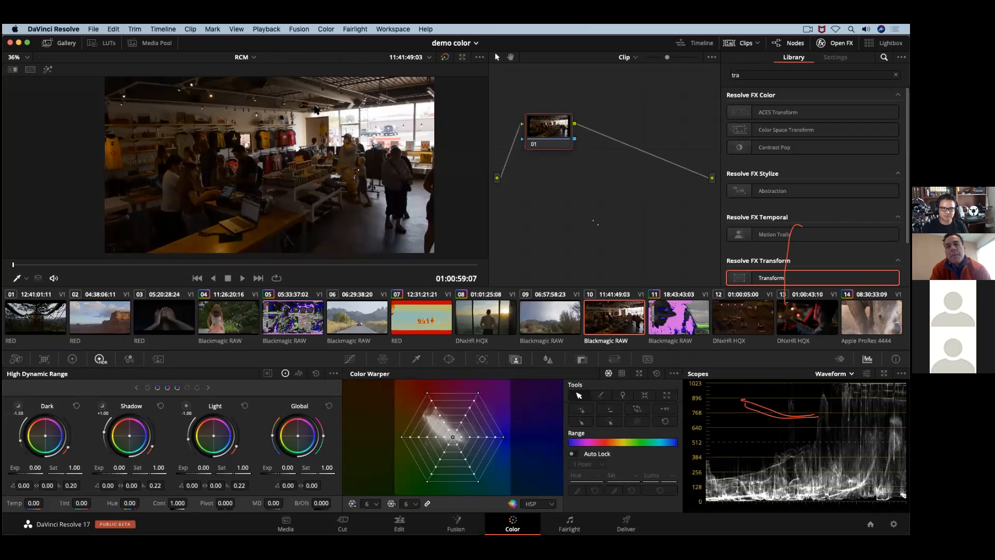
# Sample the clothing hanging on the store wall for the Color Warper, and show the Hue Vs Lum curve
pyautogui.click(291, 61)
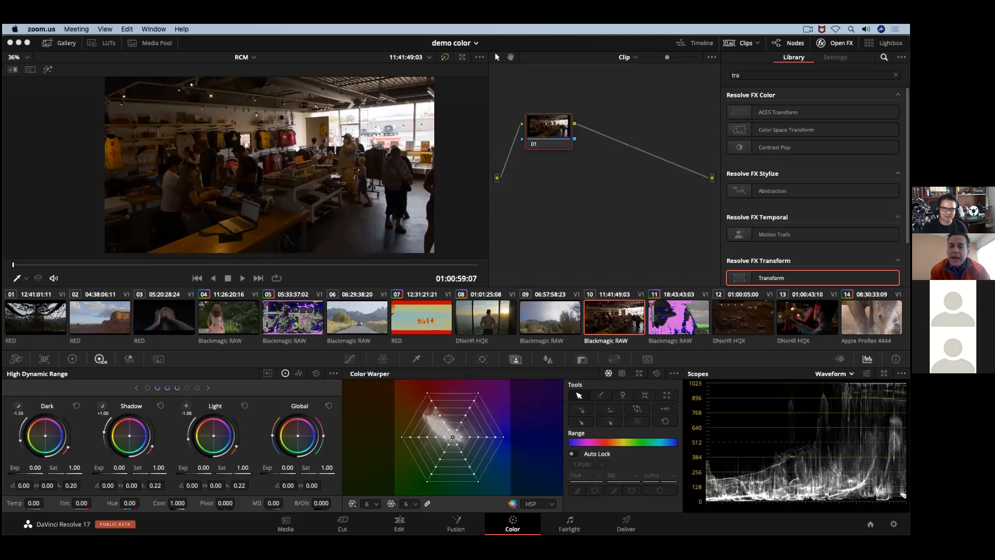
pyautogui.click(137, 148)
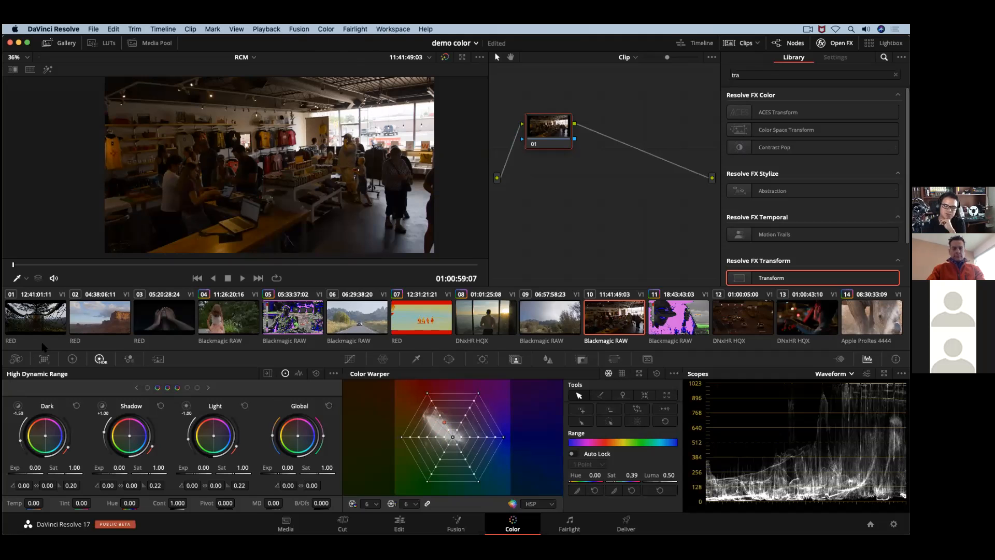
pyautogui.click(350, 360)
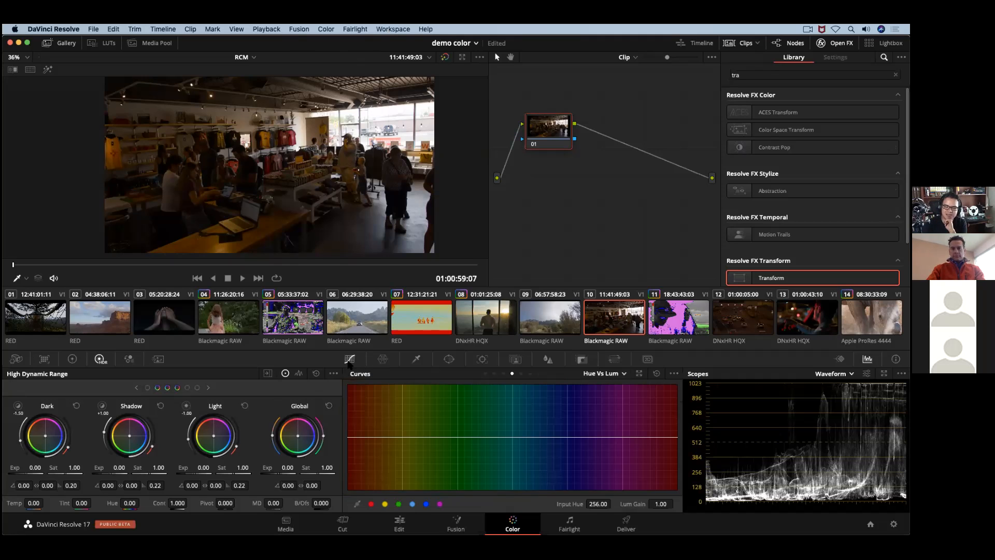
# Display the Primaries as Log Wheels for clip 10 and set the high range to 0.468
pyautogui.click(285, 374)
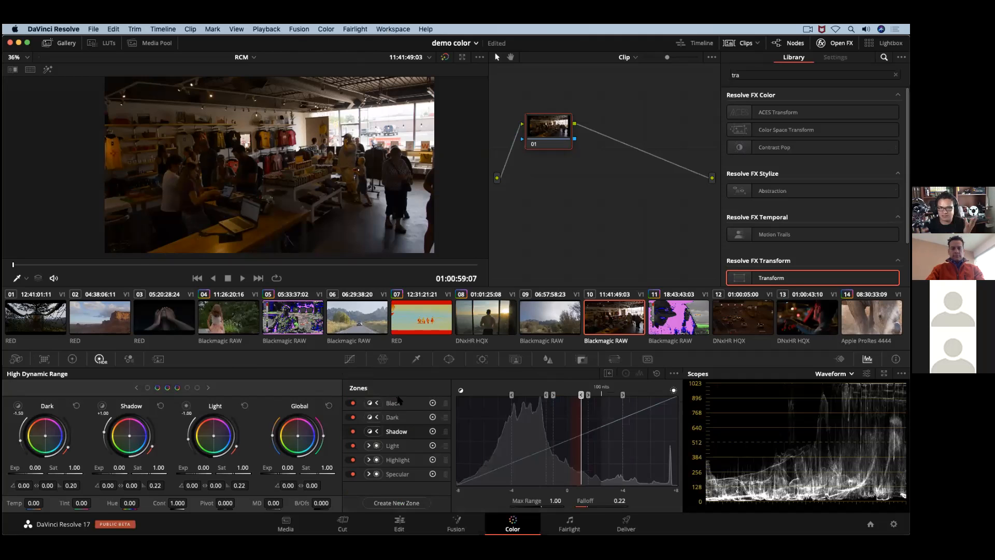
pyautogui.click(72, 359)
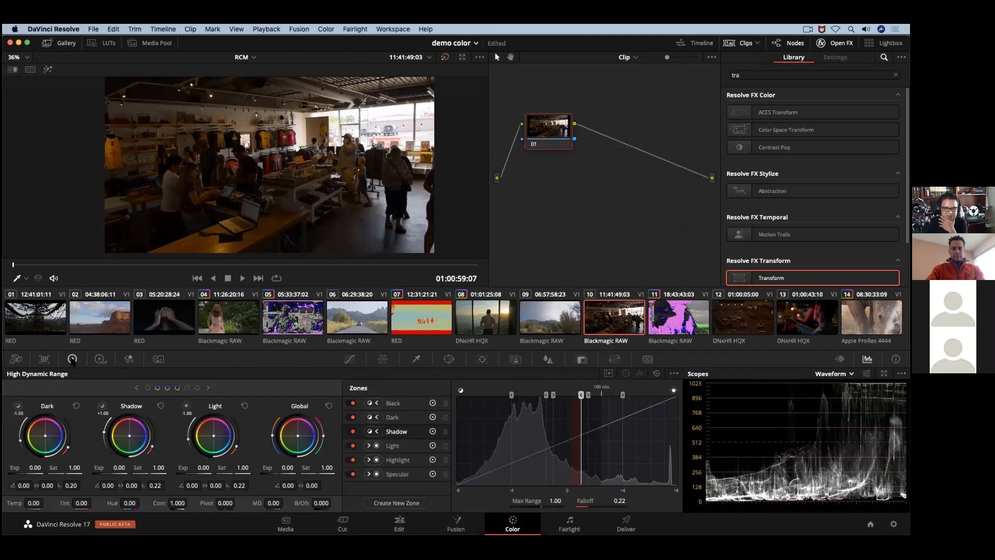
pyautogui.click(162, 373)
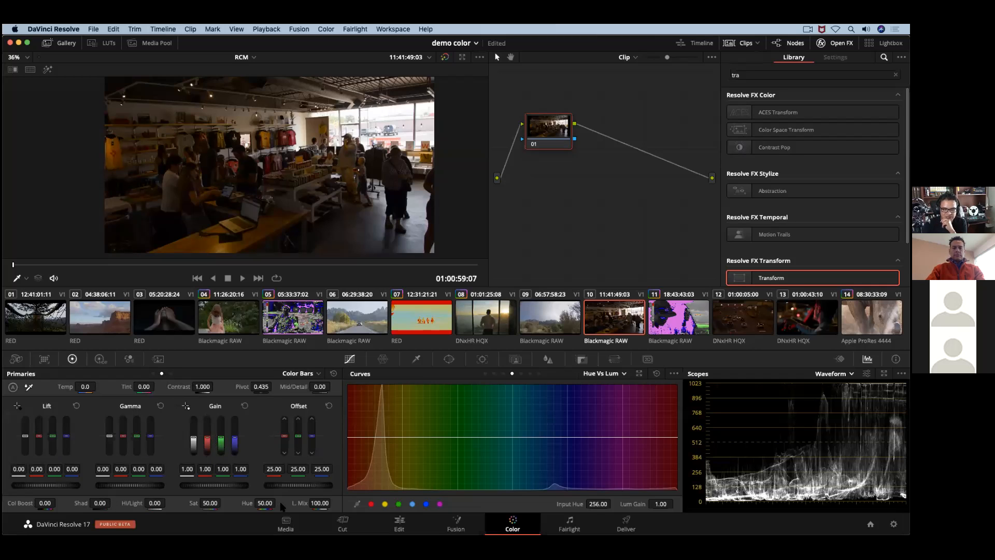
pyautogui.click(170, 373)
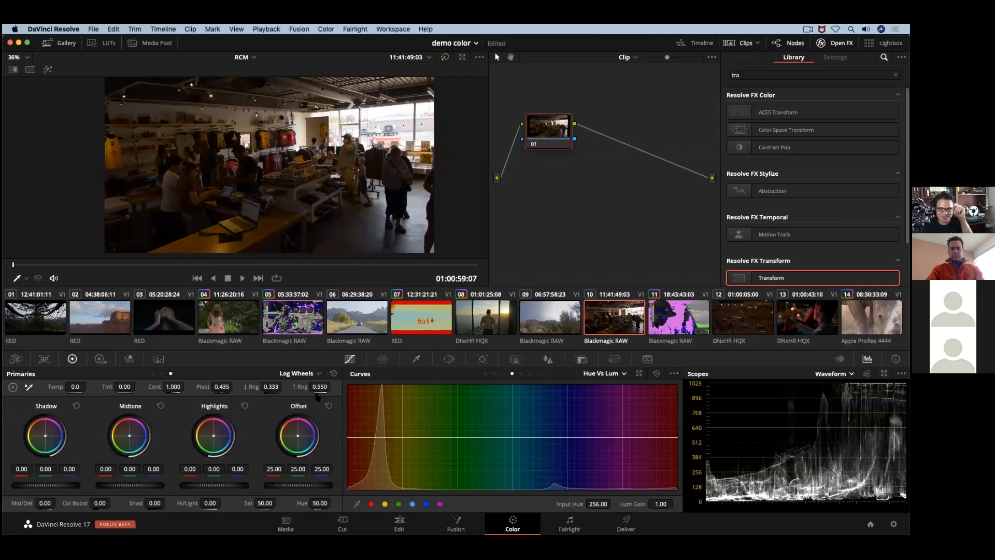
pyautogui.moveTo(320, 387); pyautogui.dragTo(302, 385)
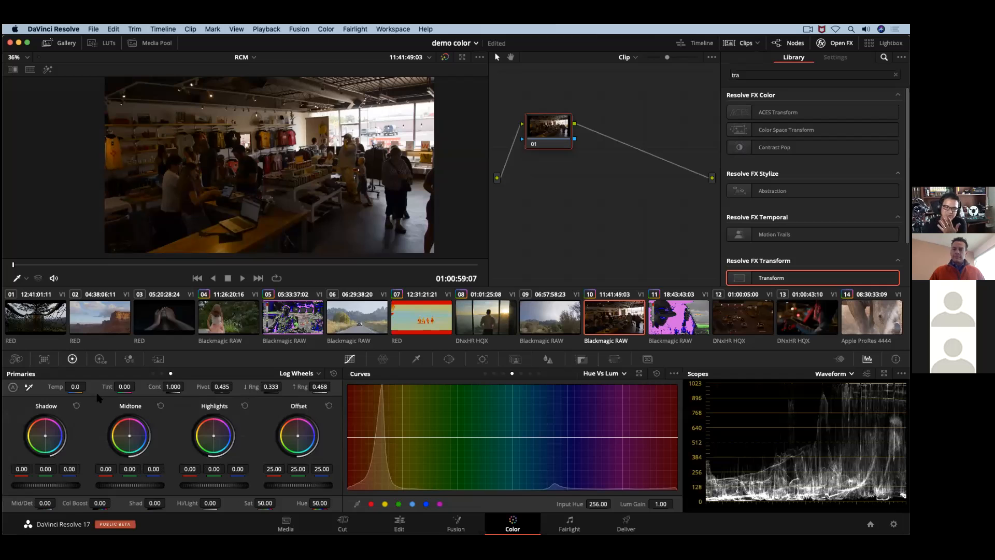
# In the HDR zones, flip the direction of Dark, Shadow, Highlight and Specular, and disable the Dark, Light and Shadow zones
pyautogui.click(102, 359)
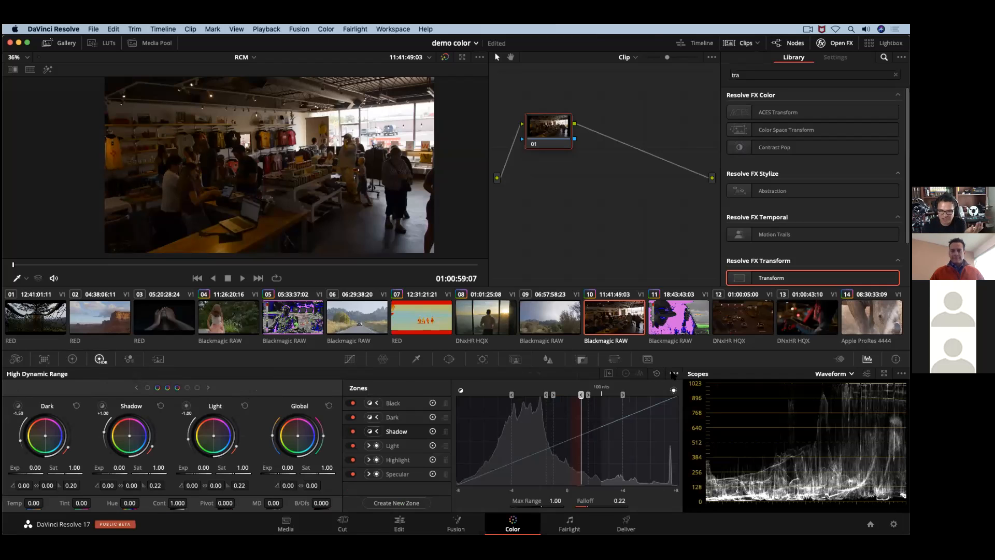
pyautogui.click(371, 417)
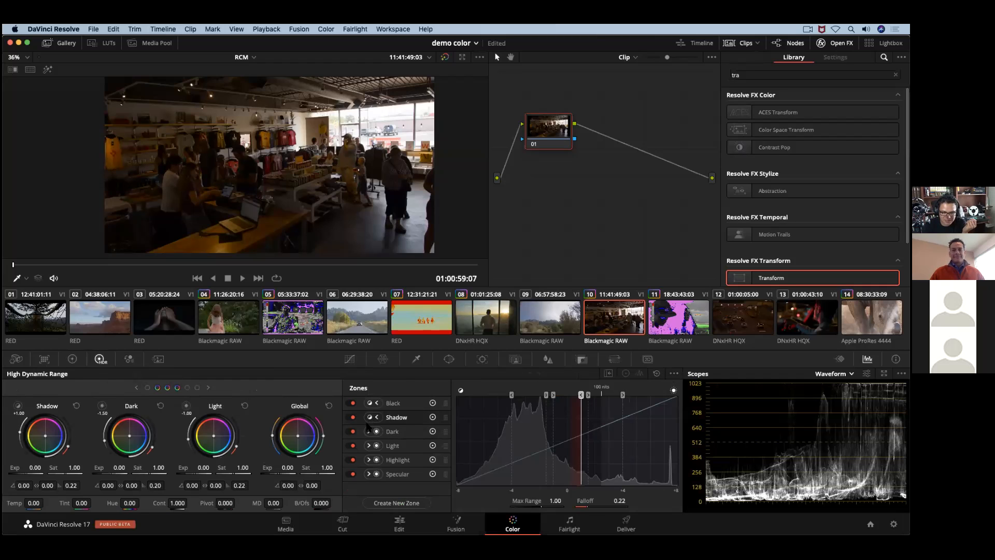
pyautogui.click(370, 417)
pyautogui.click(369, 459)
pyautogui.click(368, 474)
pyautogui.click(353, 474)
pyautogui.click(353, 460)
pyautogui.click(353, 445)
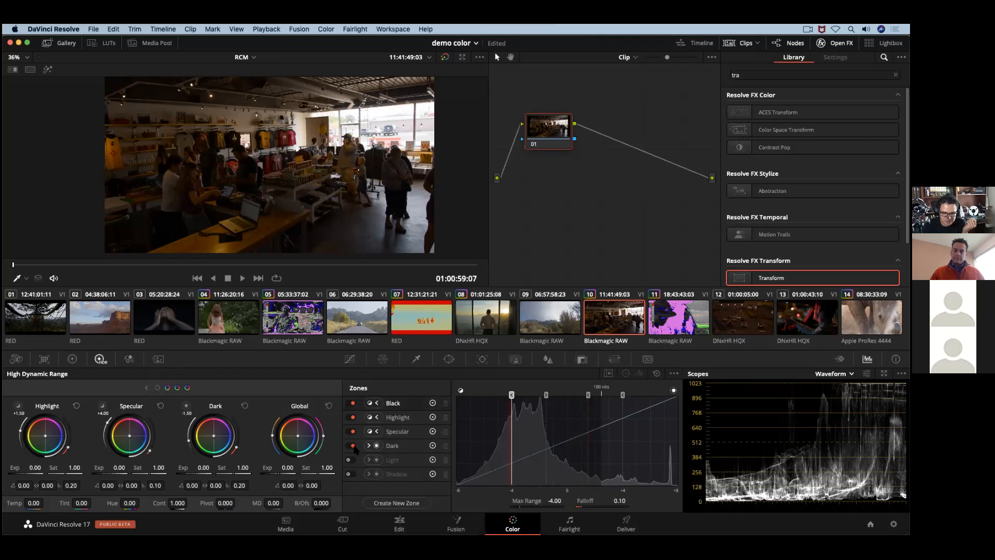
# Set the Highlight zone's Max Range to -0.78, and the Specular zone's Max Range to 1.34 with a Falloff of 0.16
pyautogui.click(397, 432)
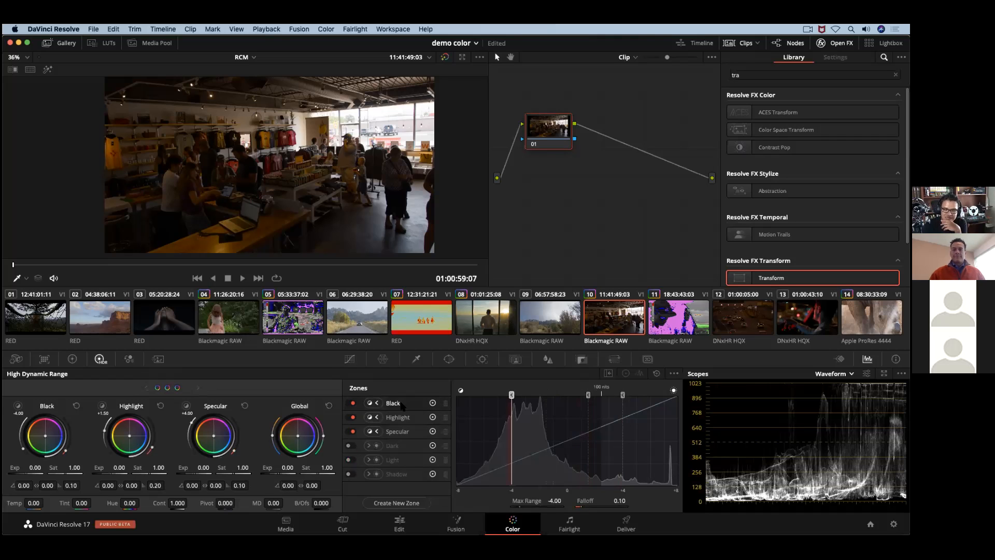
pyautogui.click(398, 417)
pyautogui.moveTo(588, 395); pyautogui.dragTo(556, 394)
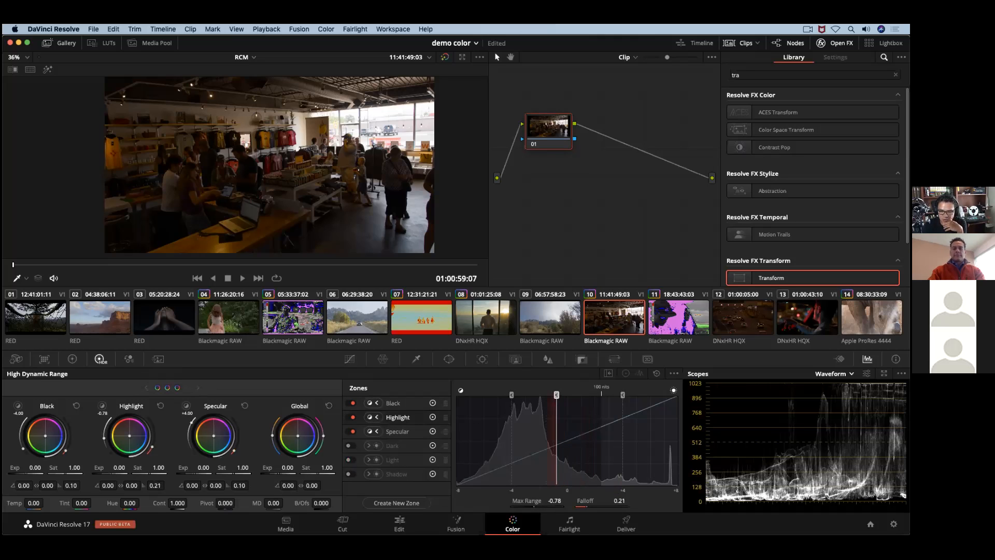
pyautogui.moveTo(622, 395); pyautogui.dragTo(586, 395)
pyautogui.moveTo(619, 500); pyautogui.dragTo(627, 501)
# Save the current HDR zone setup as a new preset named LOG HDR RANGE
pyautogui.click(673, 373)
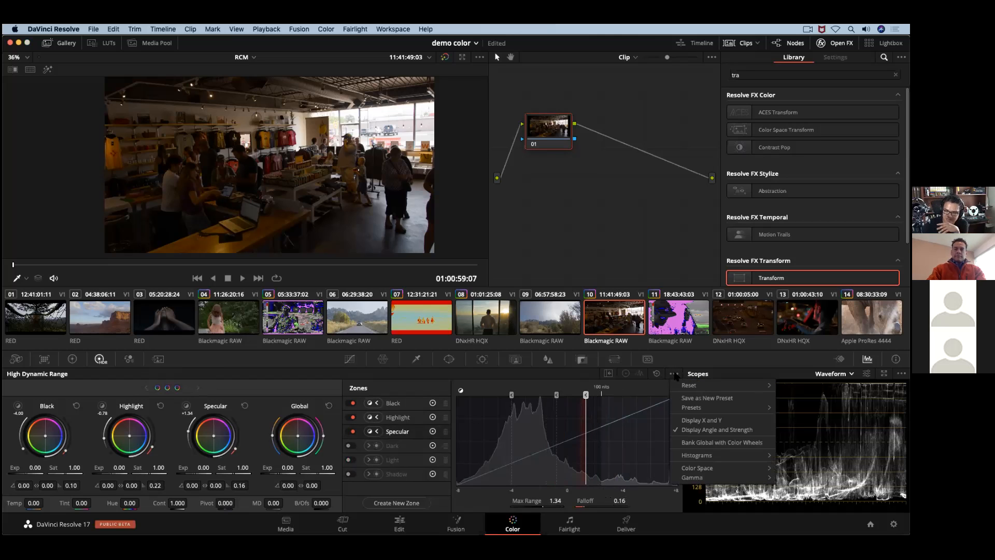
pyautogui.click(707, 397)
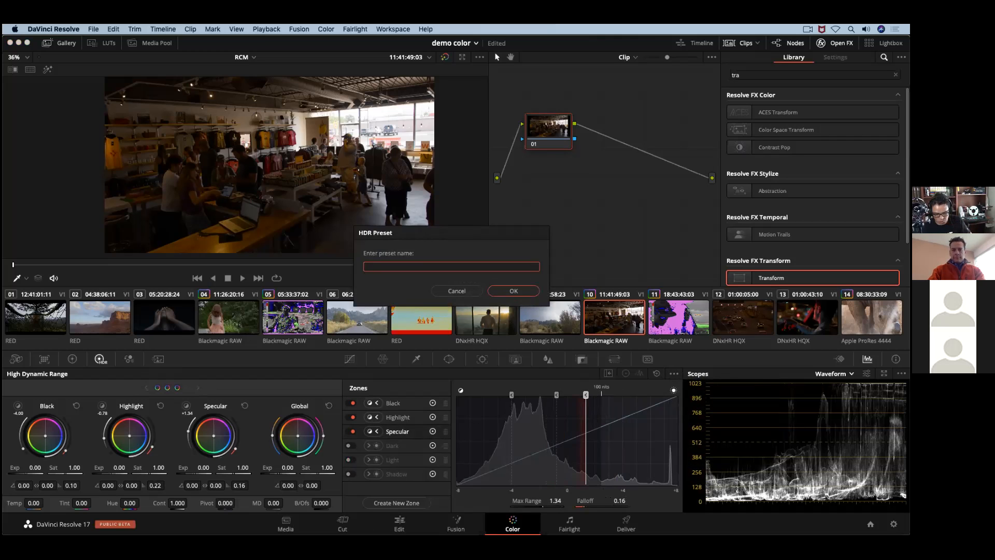
pyautogui.write('LOG')
pyautogui.write('H')
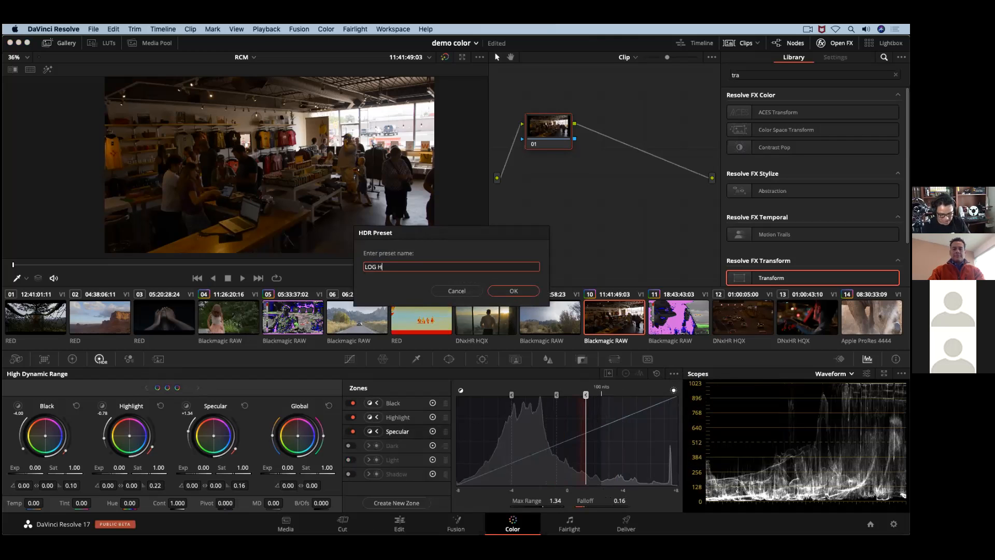
pyautogui.write('HR RANGE')
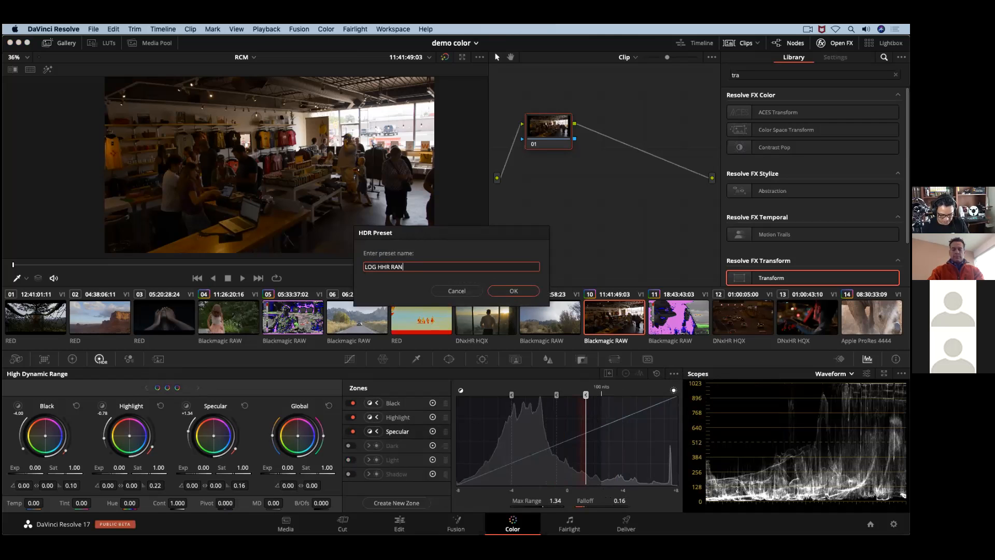
pyautogui.click(385, 267)
pyautogui.press('BackSpace')
pyautogui.write('D')
pyautogui.click(513, 291)
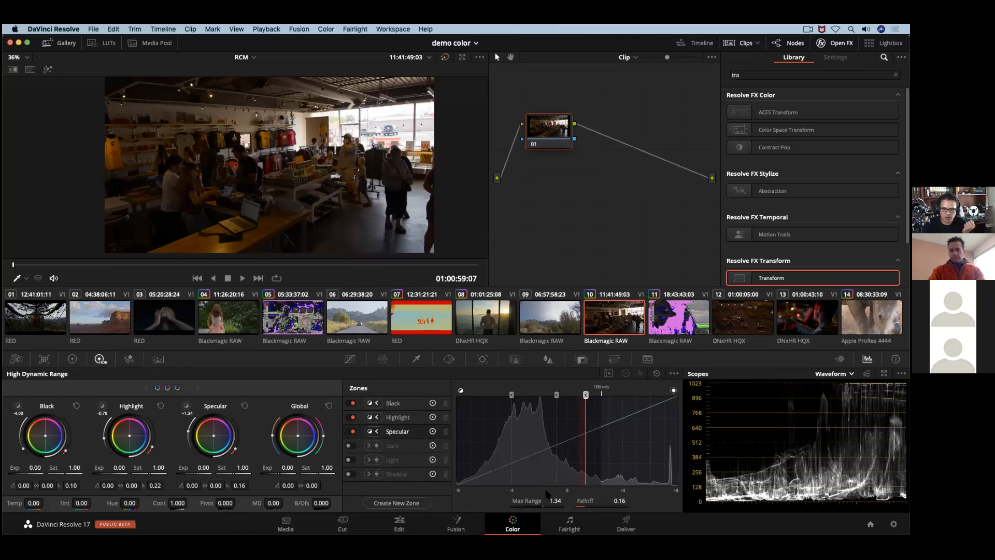
# Set the Max Range to 1.07 for Specular and -1.33 for Highlight, and the Black zone's Falloff to 0.23
pyautogui.moveTo(555, 500); pyautogui.dragTo(544, 500)
pyautogui.moveTo(556, 395); pyautogui.dragTo(518, 396)
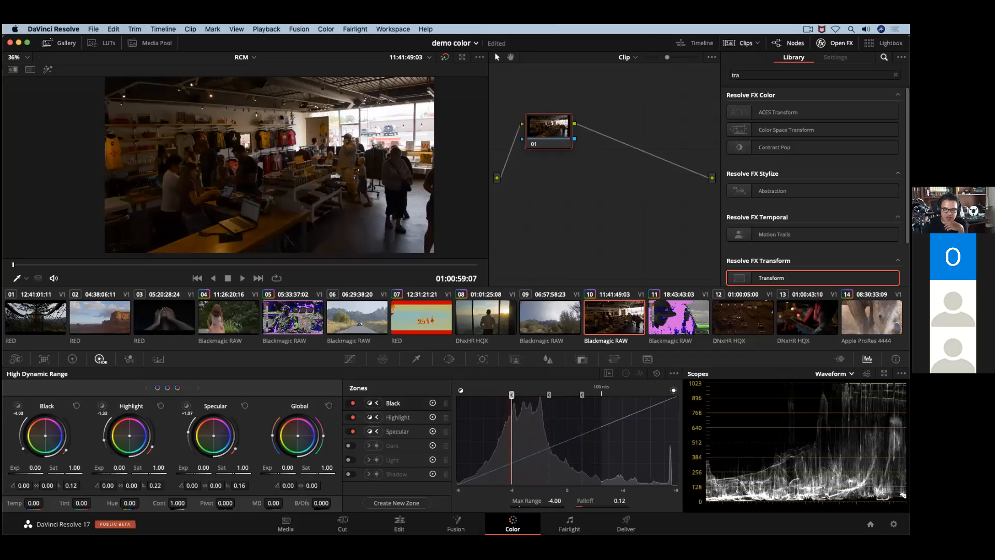
pyautogui.moveTo(591, 503); pyautogui.dragTo(597, 503)
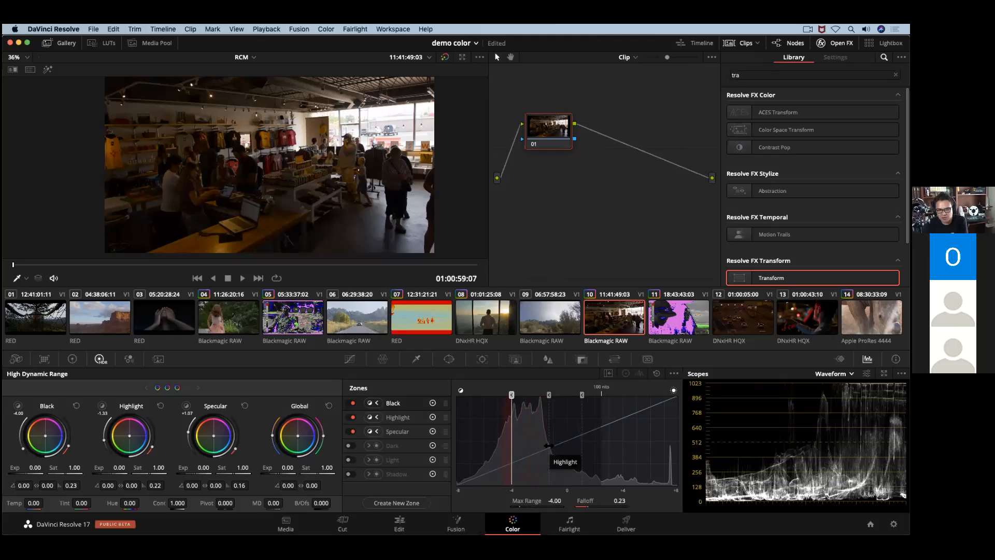
# Compare the Primaries Log Wheels and Color Wheels with the High Dynamic Range wheels
pyautogui.click(73, 360)
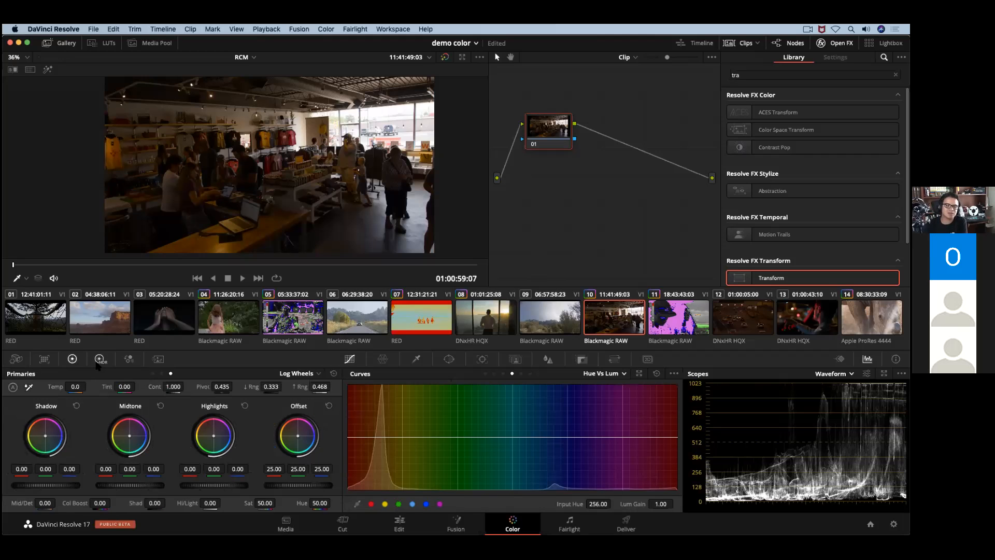
pyautogui.click(96, 362)
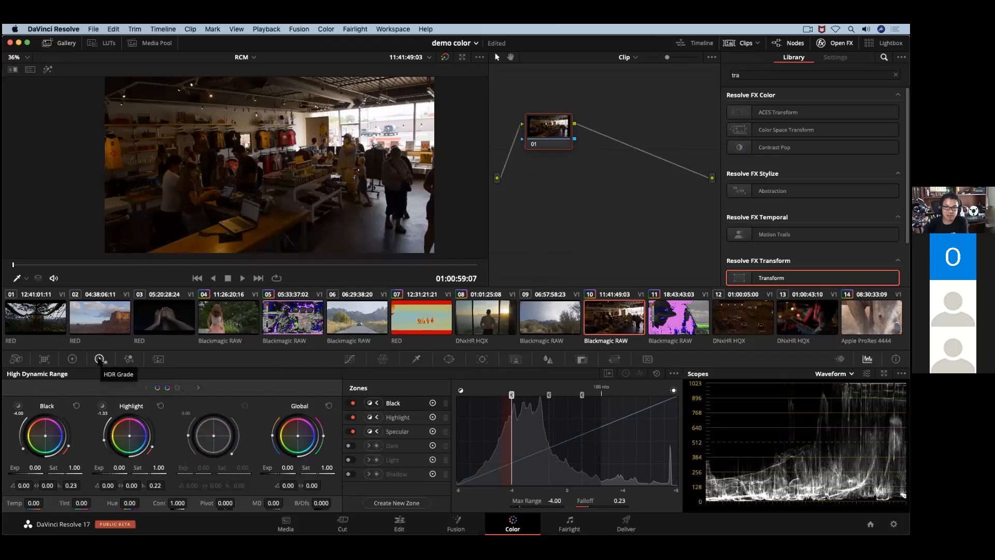
pyautogui.click(72, 359)
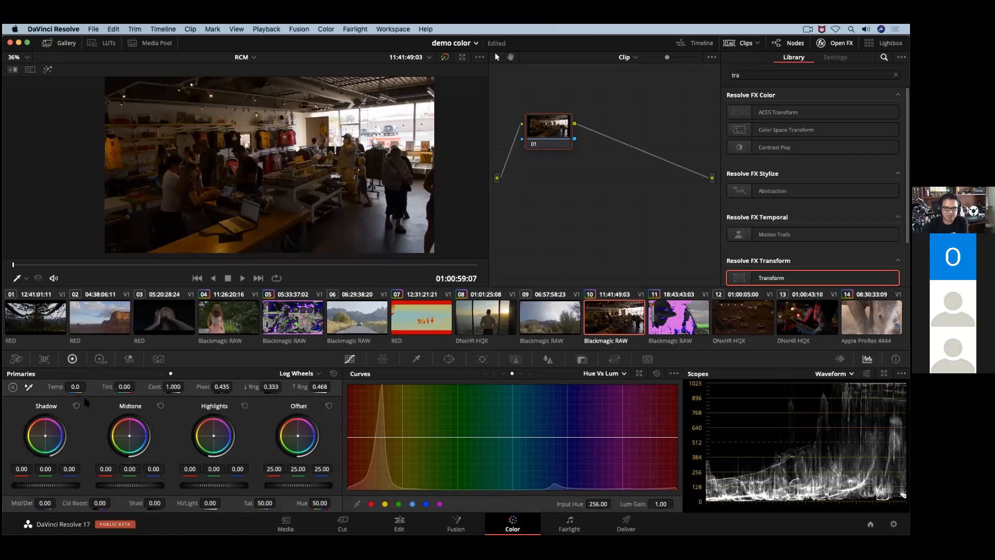
pyautogui.click(152, 374)
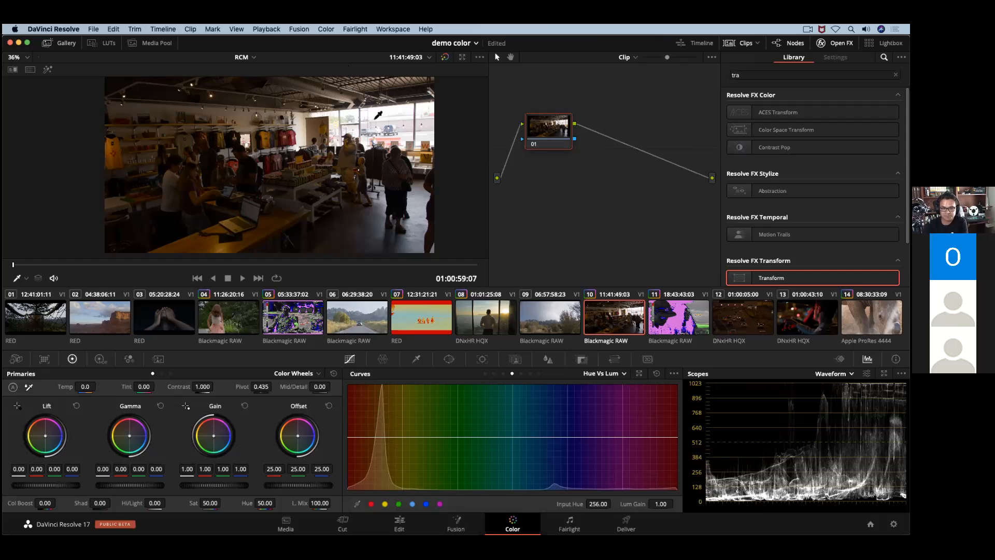
pyautogui.click(101, 360)
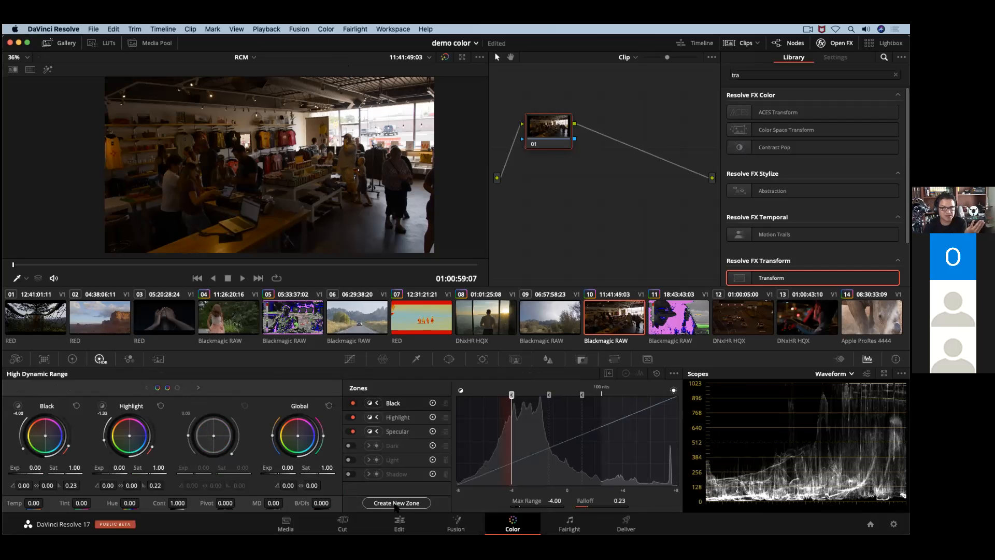
# Review the Color Management page of the project settings, including color science and output color space, without saving changes
pyautogui.click(673, 373)
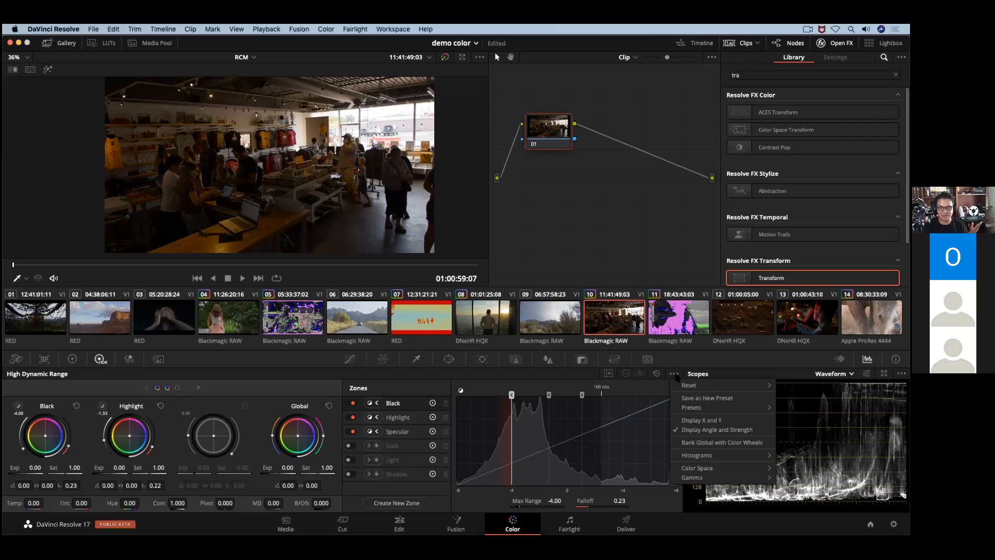
pyautogui.click(675, 375)
pyautogui.click(893, 524)
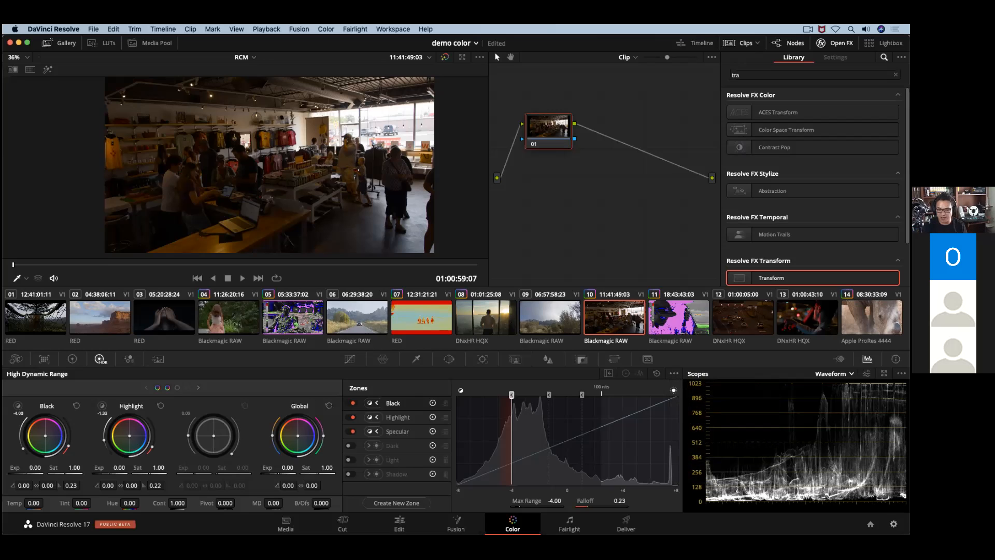
pyautogui.click(288, 160)
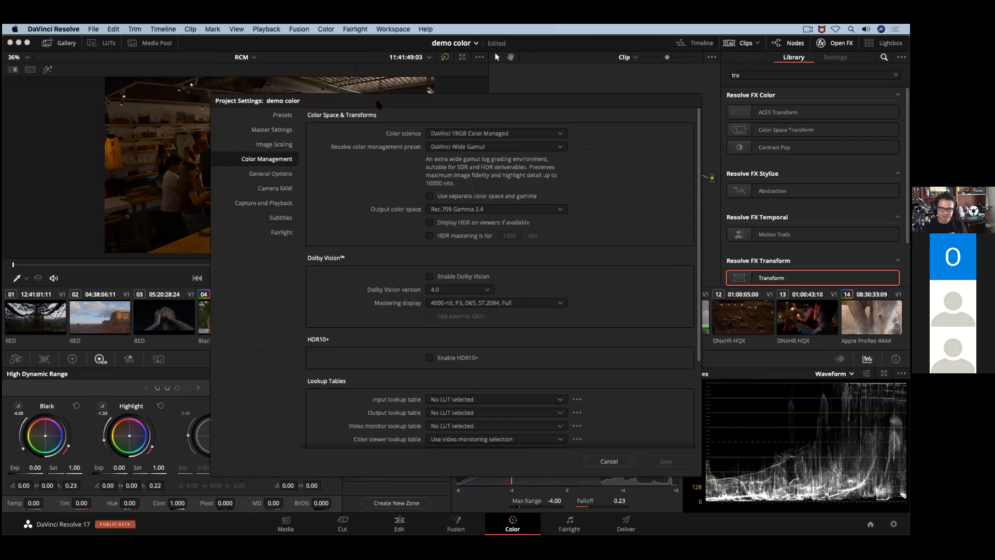
pyautogui.click(606, 462)
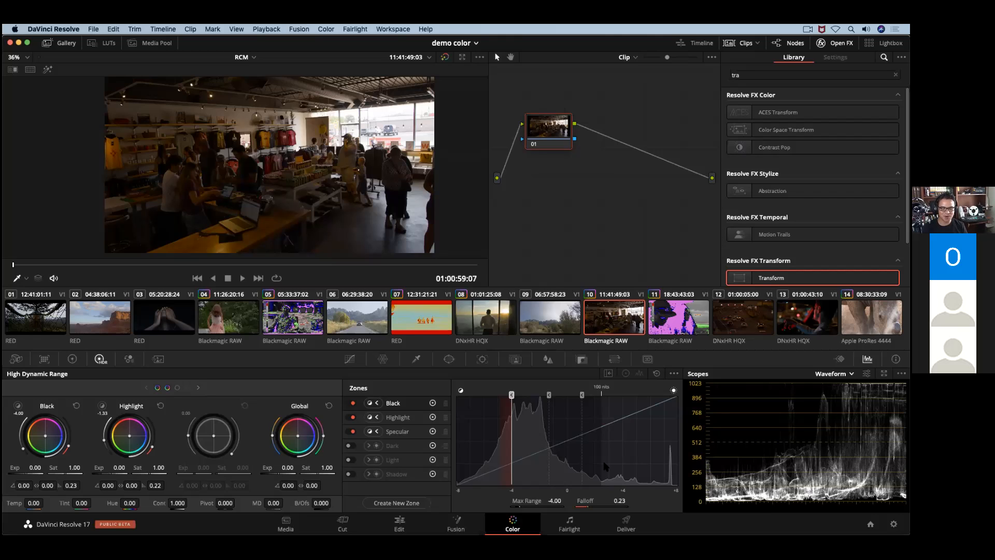
# Reset all High Dynamic Range color adjustments and zone definitions on clip 10
pyautogui.click(674, 374)
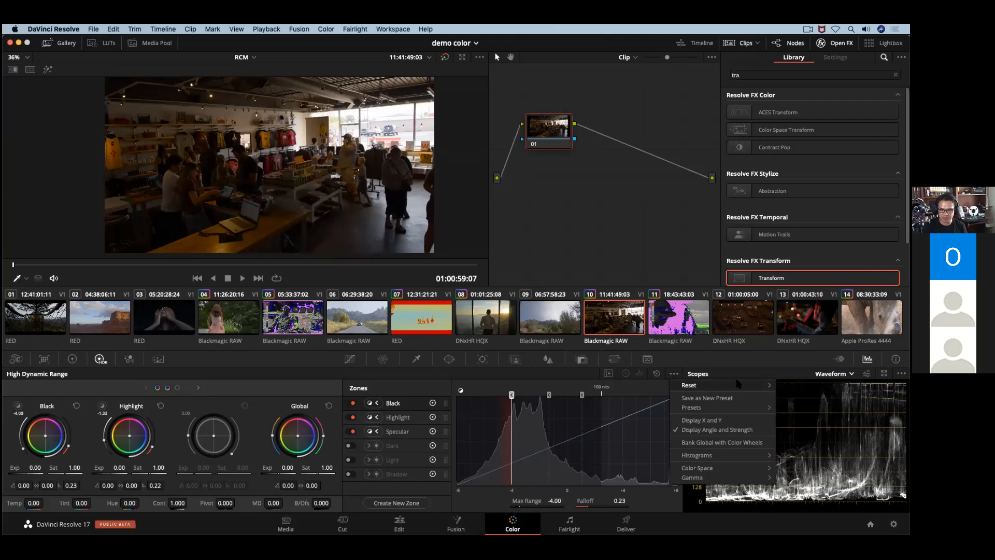
pyautogui.moveTo(705, 384)
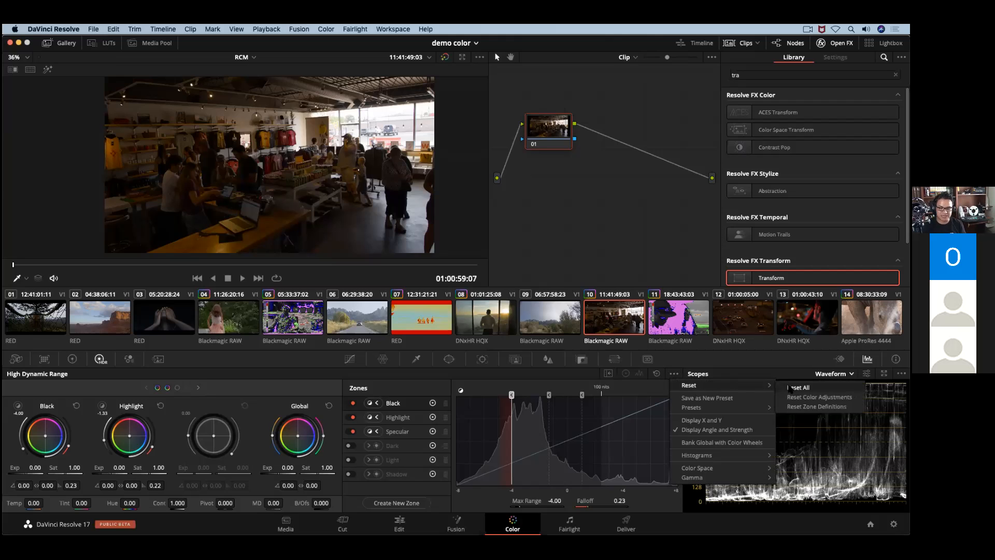
pyautogui.click(793, 388)
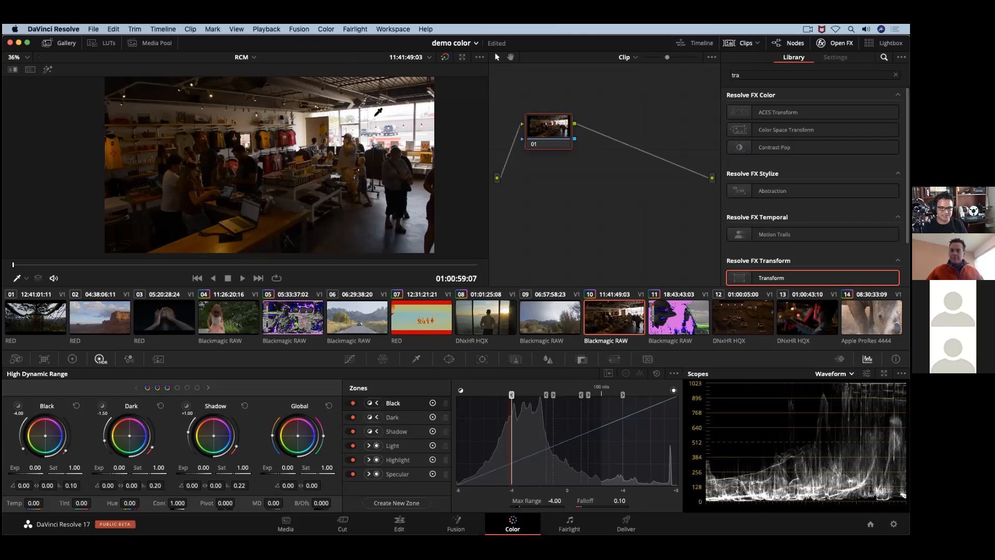
# Switch to Keynote and show the DaVinci Resolve 17 class title slide and the instructor's contact details slide
pyautogui.press('super+Tab')
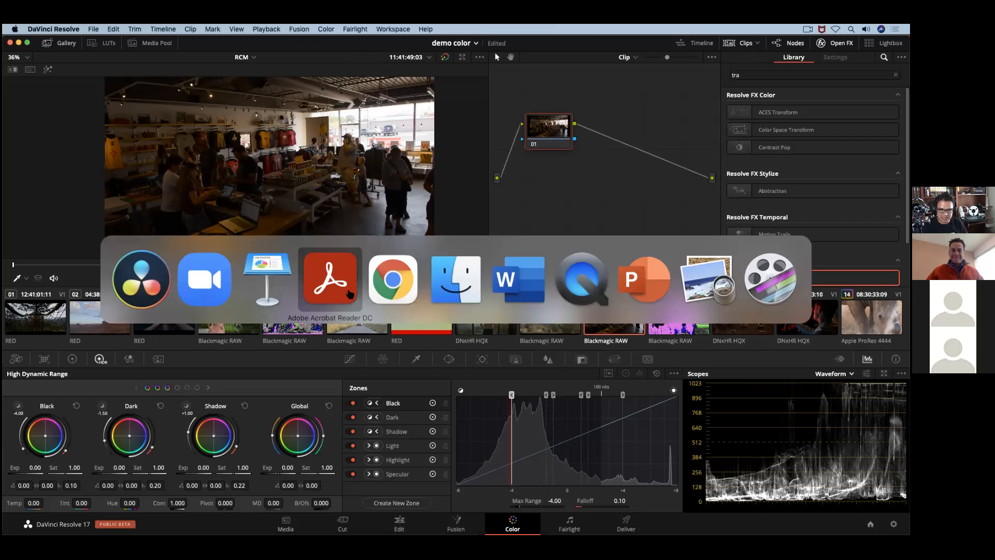
pyautogui.click(269, 282)
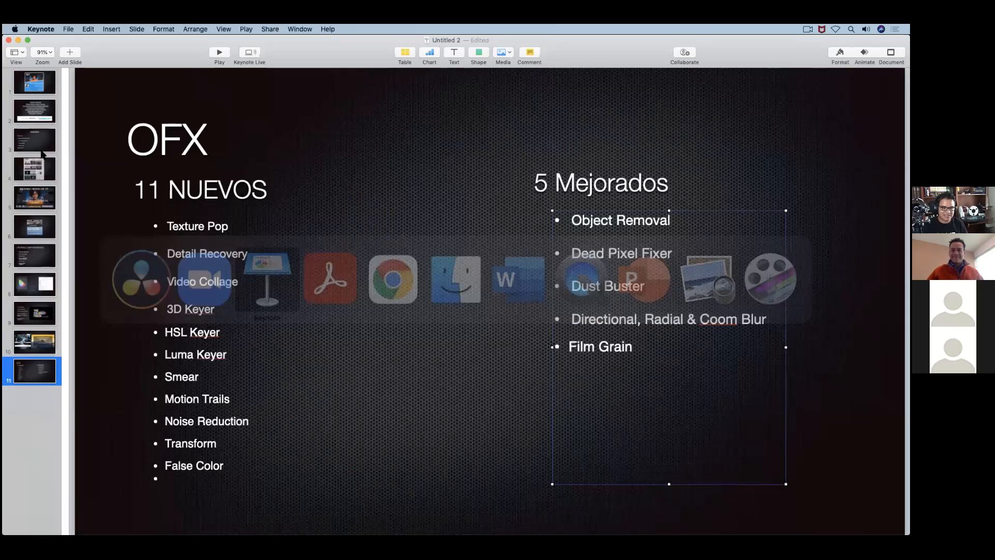
pyautogui.click(39, 207)
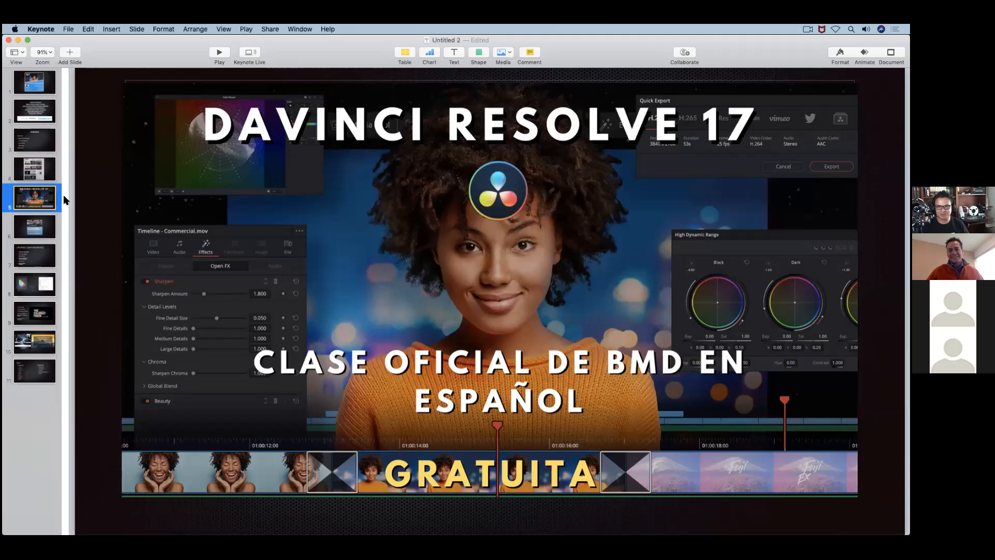
pyautogui.click(47, 117)
pyautogui.click(512, 294)
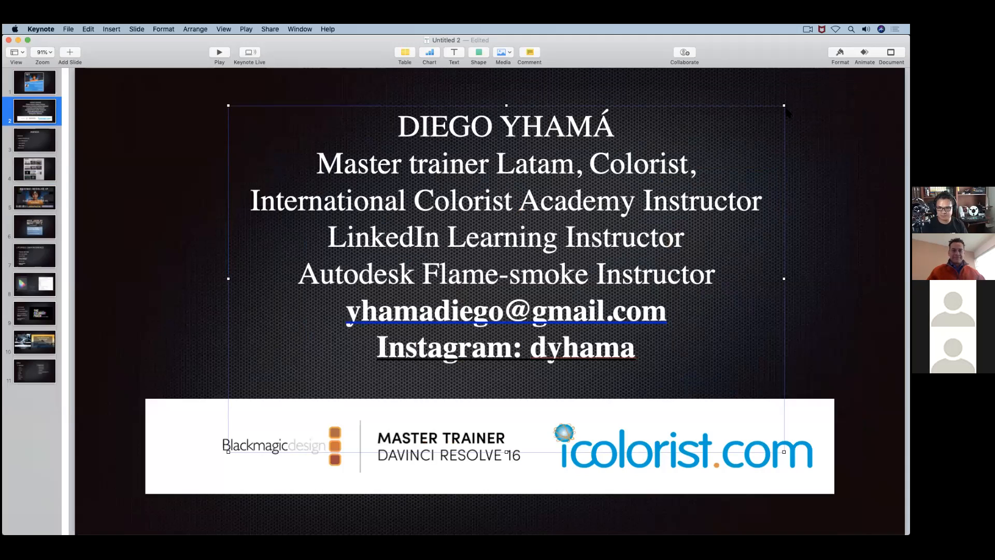